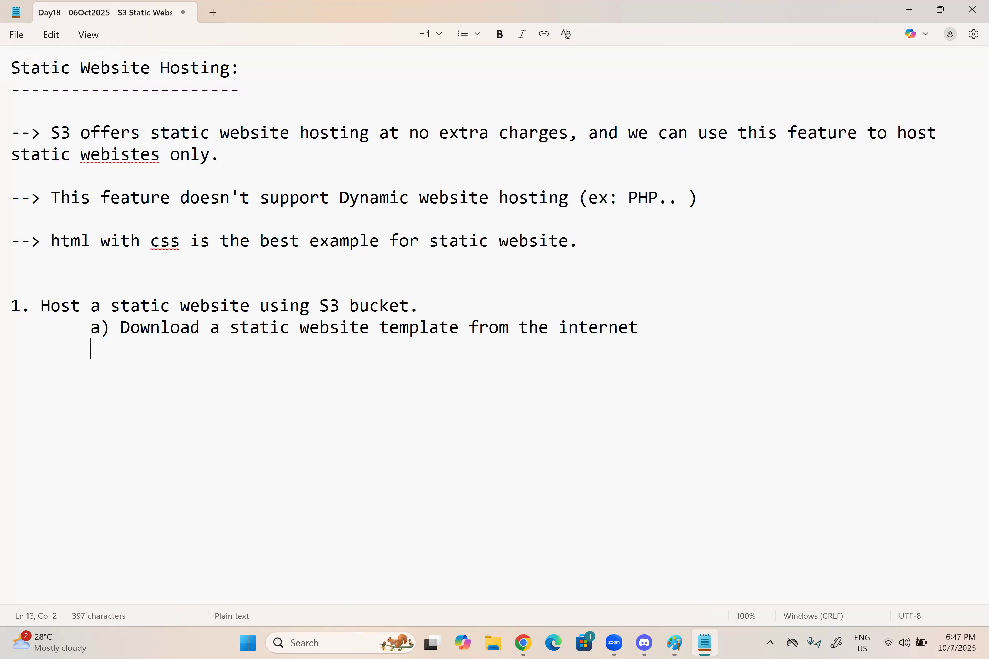
# Step: Type step b) Create a s3 bucket "staticwebhosting10oct2025" in the Notepad notes
pyautogui.write('b) Creat')
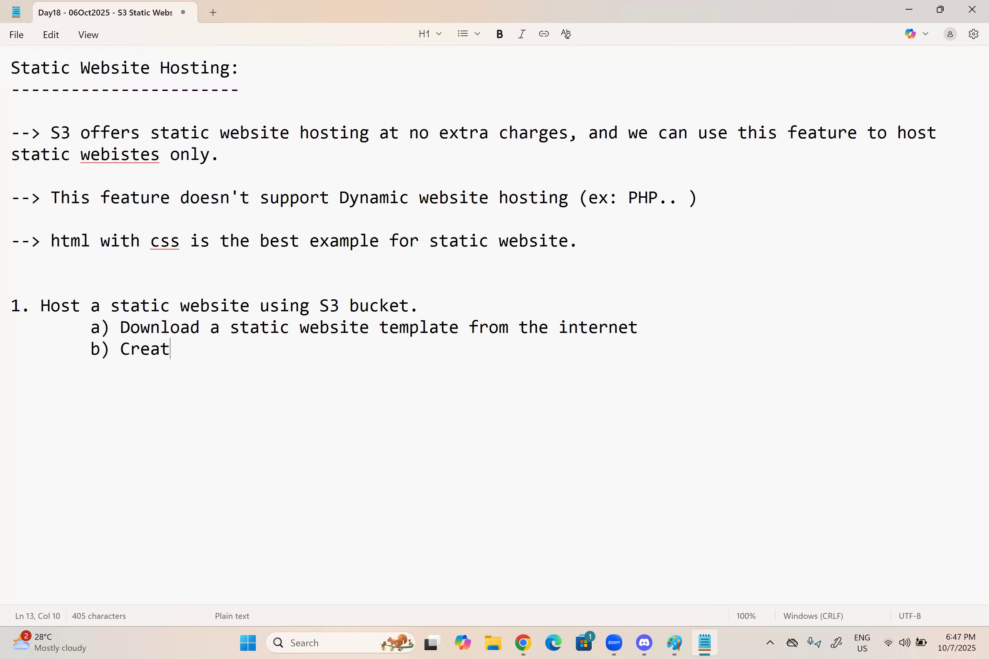
pyautogui.write('e a s3 bucket "')
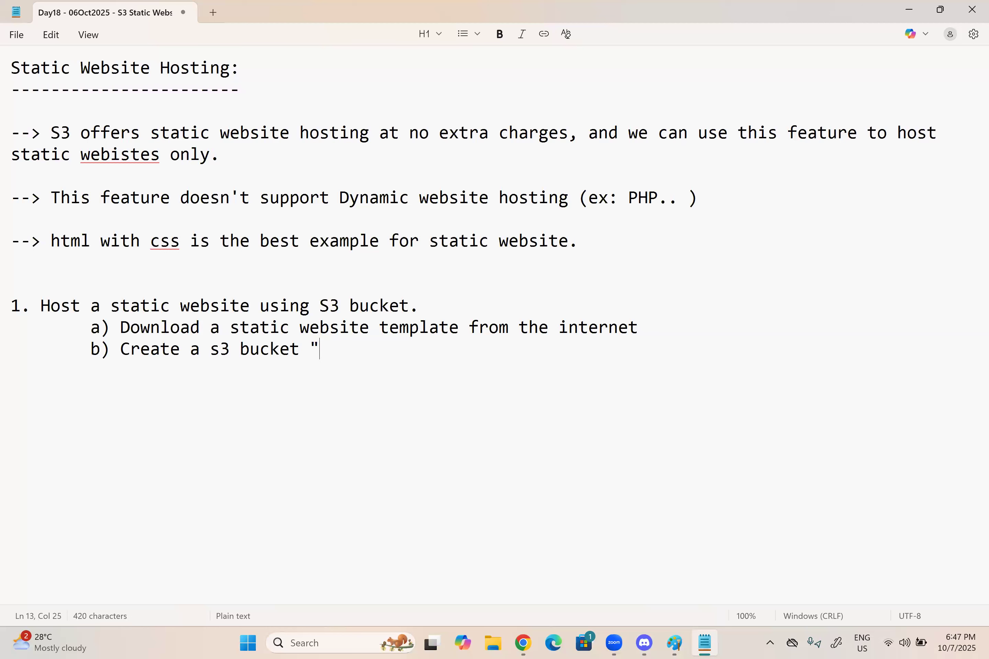
pyautogui.write('staticweb')
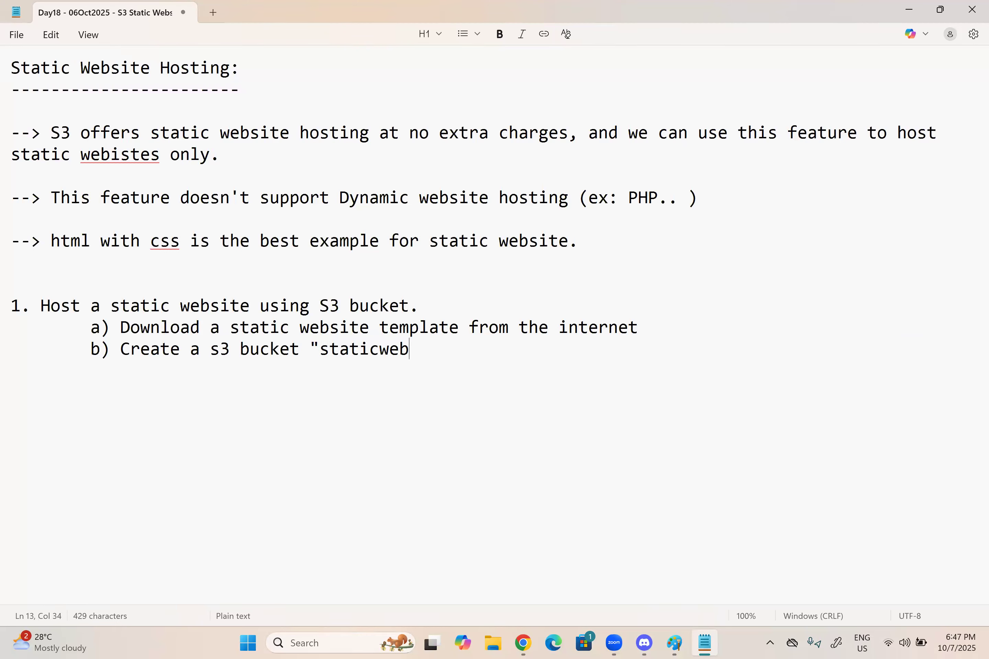
pyautogui.write('hosting')
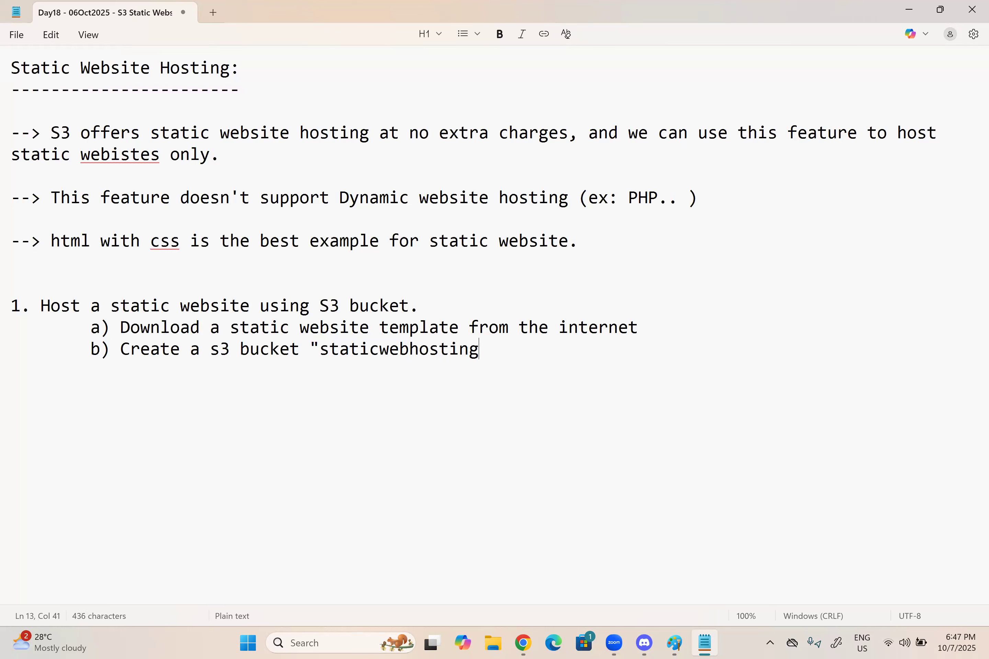
pyautogui.write('10oct2025')
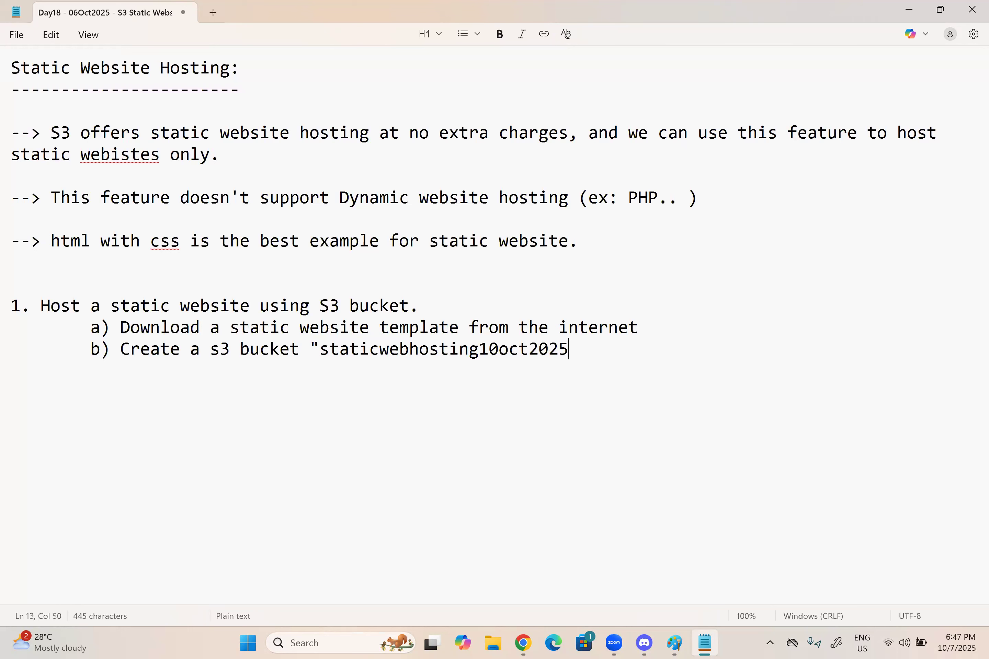
pyautogui.write("'")
pyautogui.press('BackSpace')
pyautogui.write('"')
# Step: Add indented sub-points "- Enable ACL" and "- Disable "Block all Public Access"" under step b)
pyautogui.press('Return')
pyautogui.press('Tab')
pyautogui.press('Tab')
pyautogui.write('- Enable ACL')
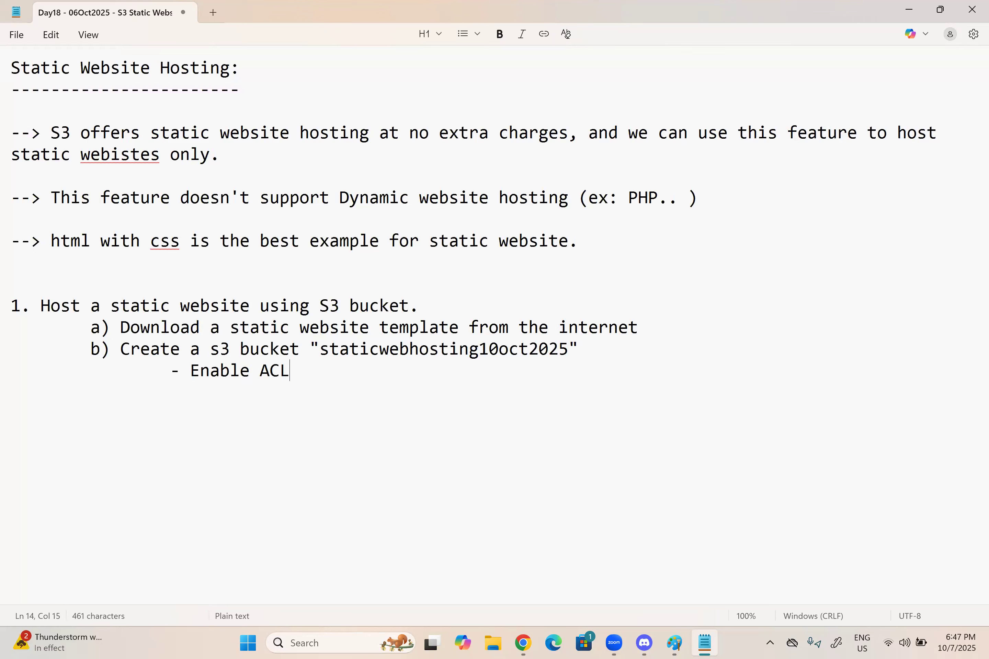
pyautogui.press('Return')
pyautogui.press('Tab')
pyautogui.press('Tab')
pyautogui.write('- Disable')
pyautogui.press('BackSpace')
pyautogui.write('"Block ')
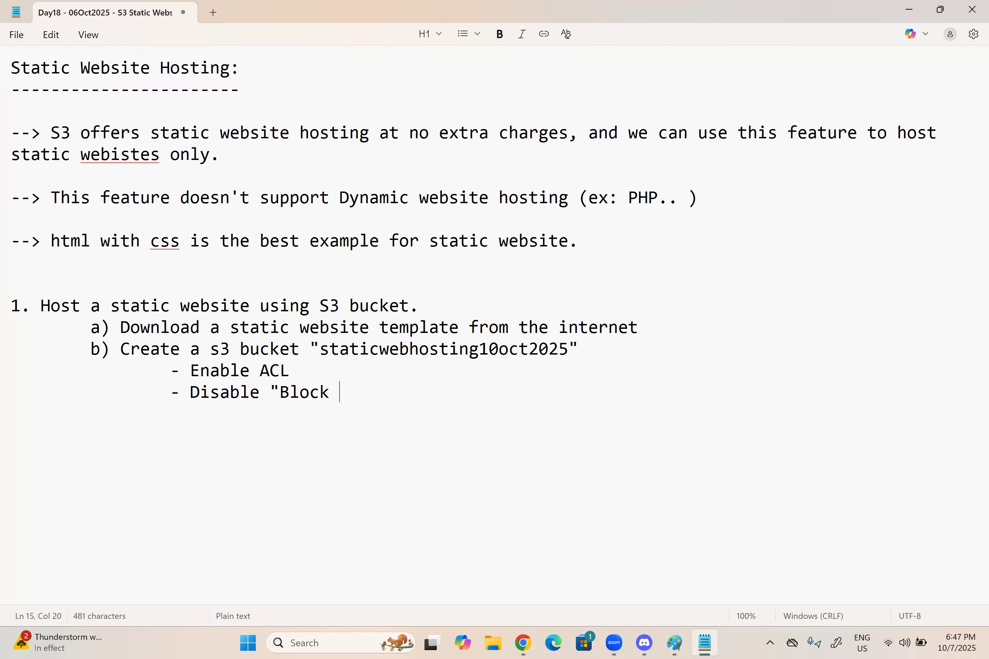
pyautogui.write('all Public Access"')
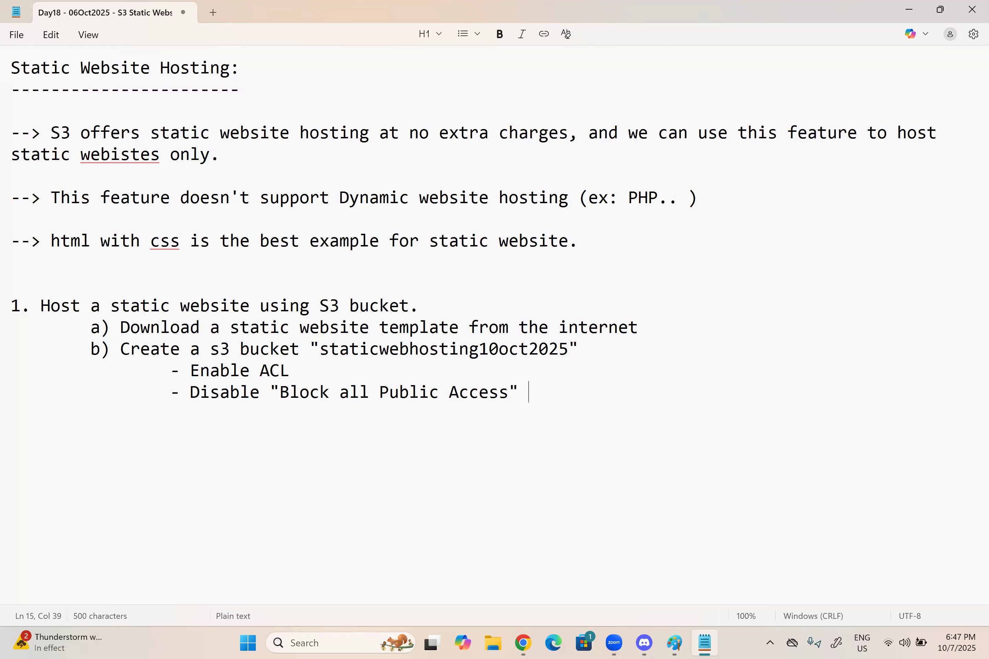
# Step: Start line c) Upload the downloaded website pages as public into S3 bucket
pyautogui.press('Return')
pyautogui.press('Tab')
pyautogui.write('c) Upload the ')
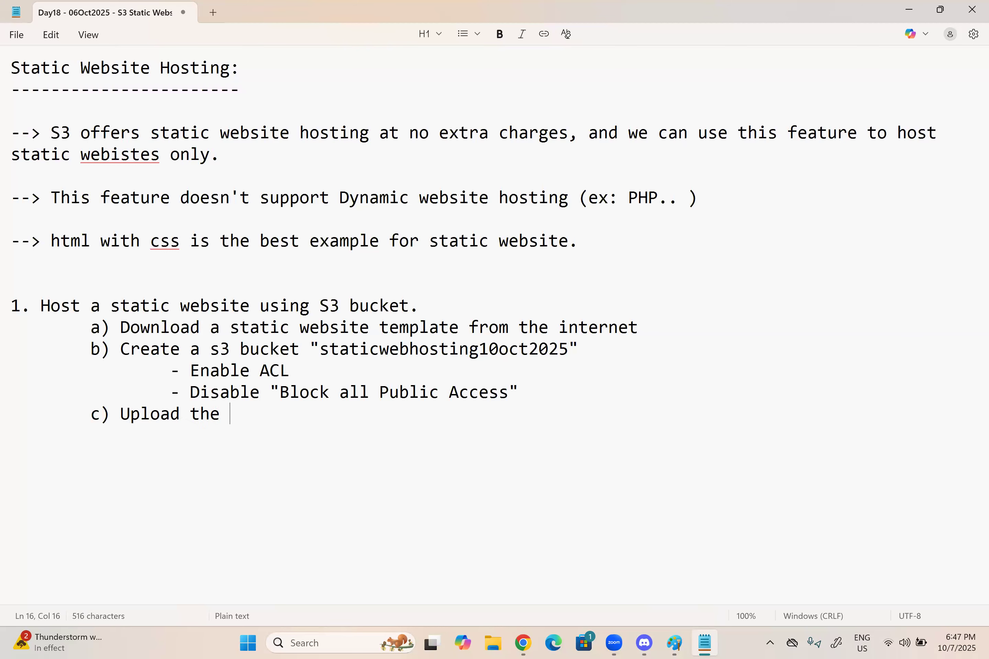
pyautogui.write('downloaded ')
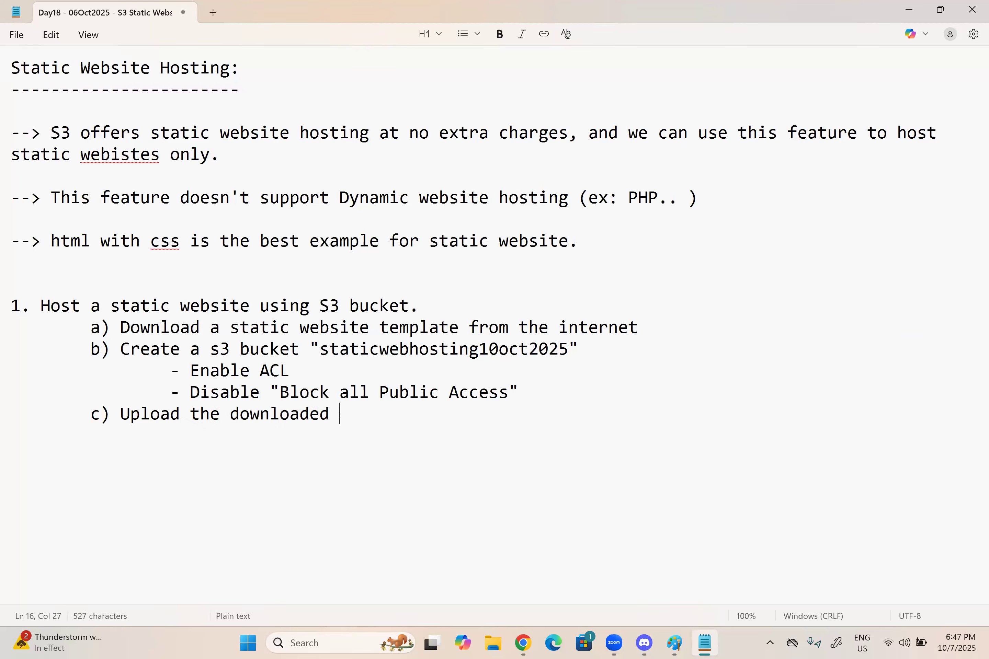
pyautogui.write('website pages as pu')
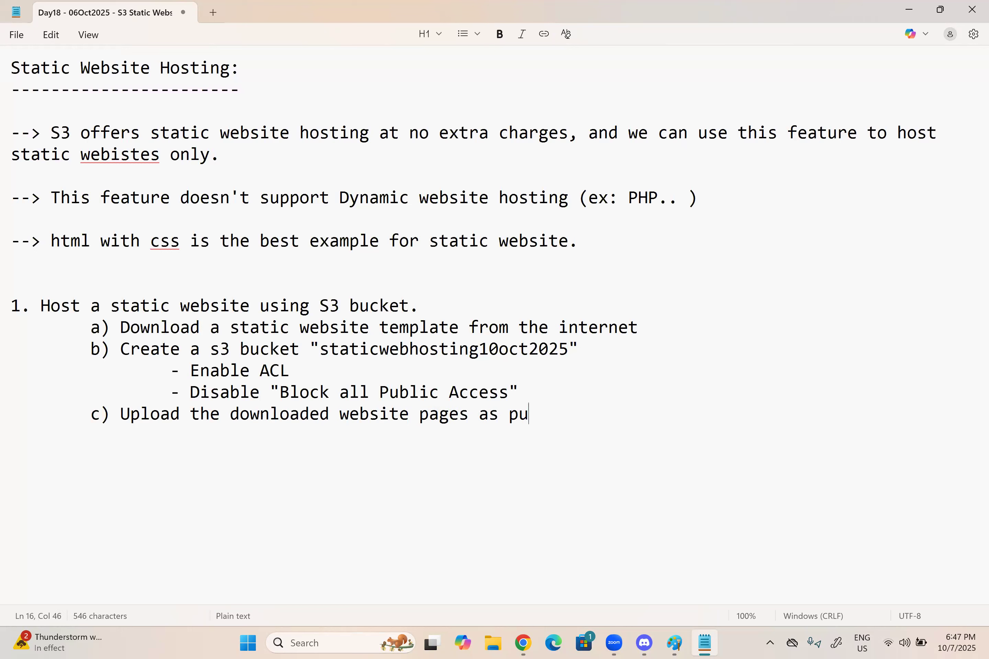
pyautogui.write('blic into S3 bucket')
# Step: Add step d) Enable Static web site hosting and note down the website url
pyautogui.press('Return')
pyautogui.press('Tab')
pyautogui.write('d) Enable Static web site hosting anf')
pyautogui.press('BackSpace')
pyautogui.write('d note down the ')
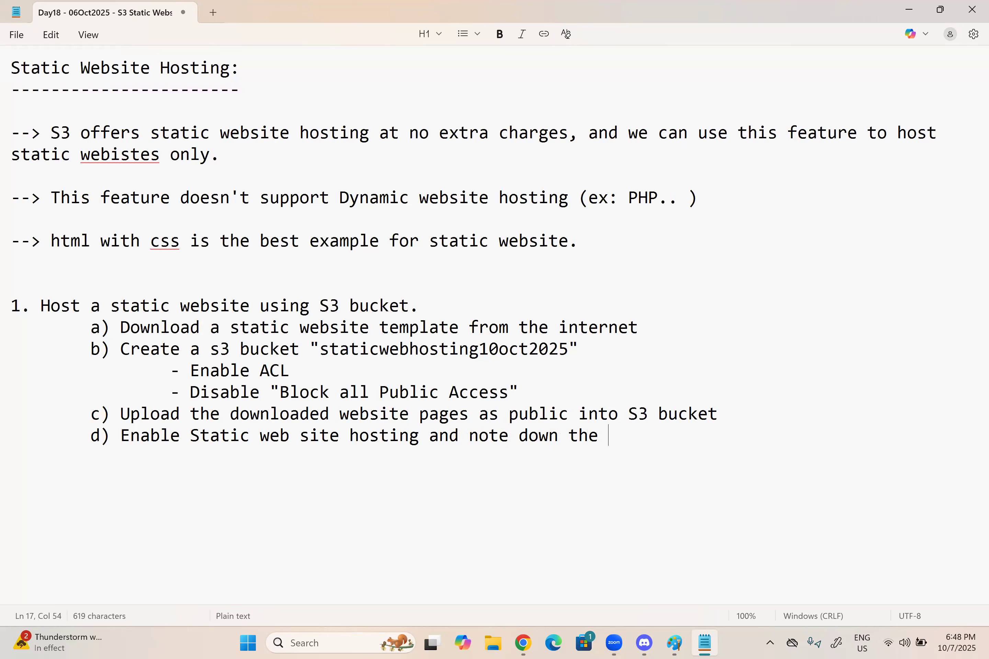
pyautogui.write('website url.')
# Step: Add item "2. Verify the website is accessible or not."
pyautogui.press('Return')
pyautogui.press('Return')
pyautogui.press('Return')
pyautogui.write('2. ')
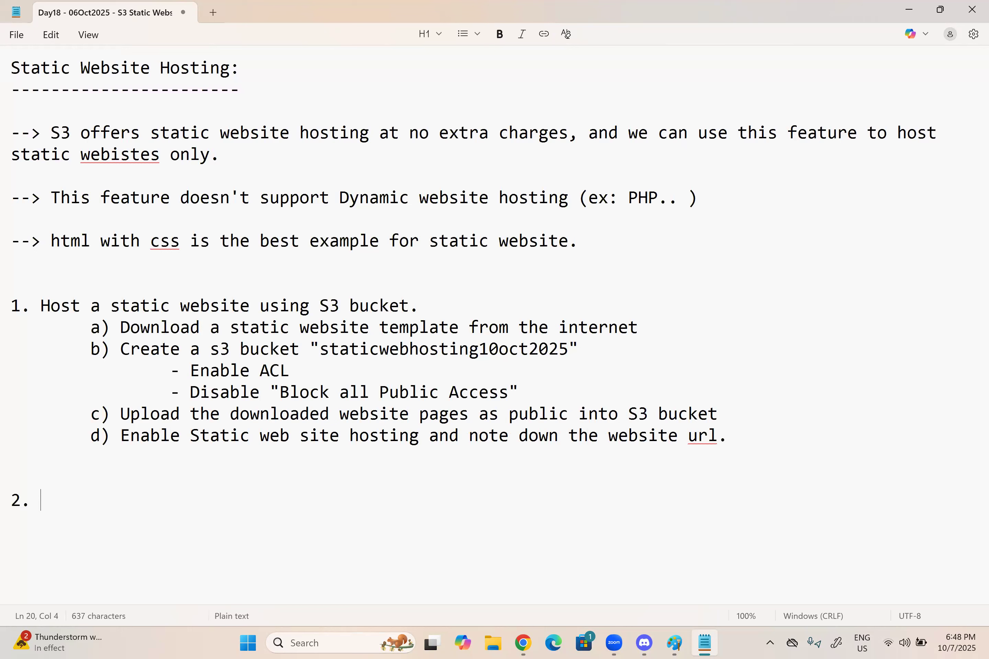
pyautogui.write('Verify the ')
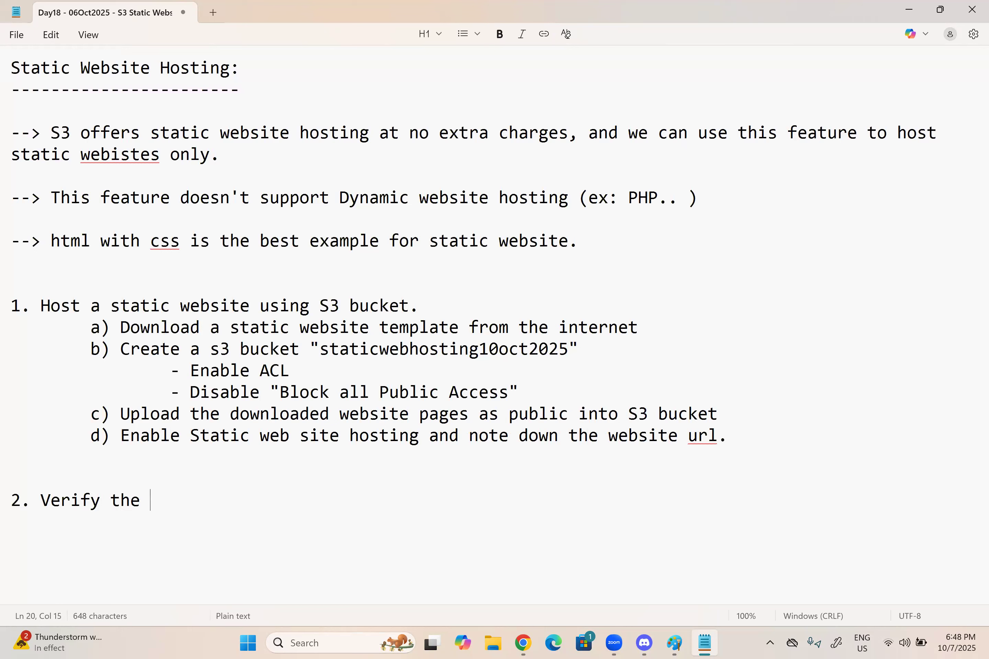
pyautogui.write('websi')
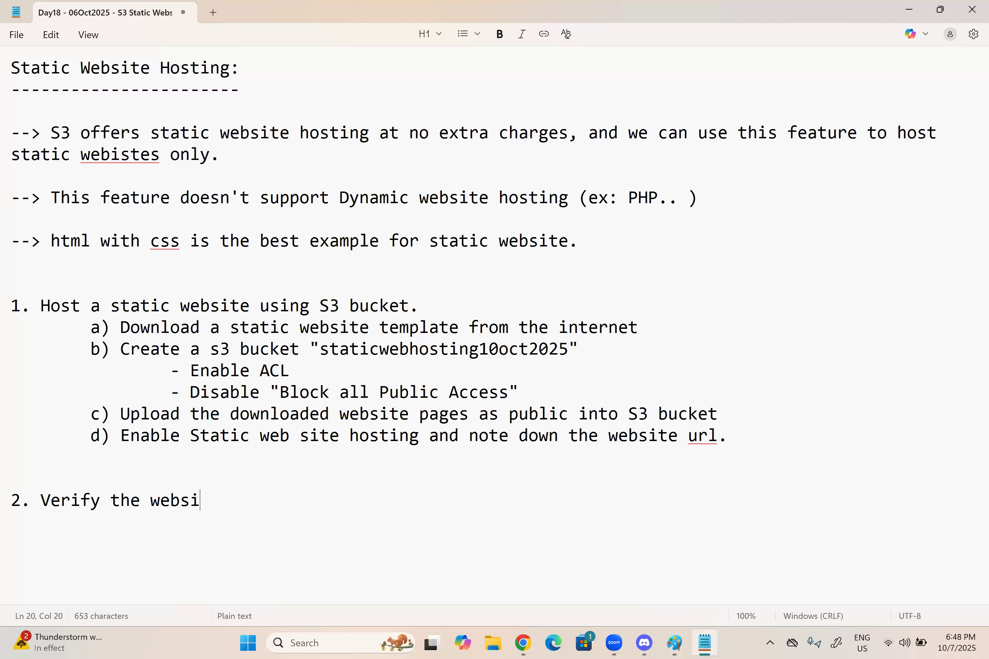
pyautogui.write('te is accessibl')
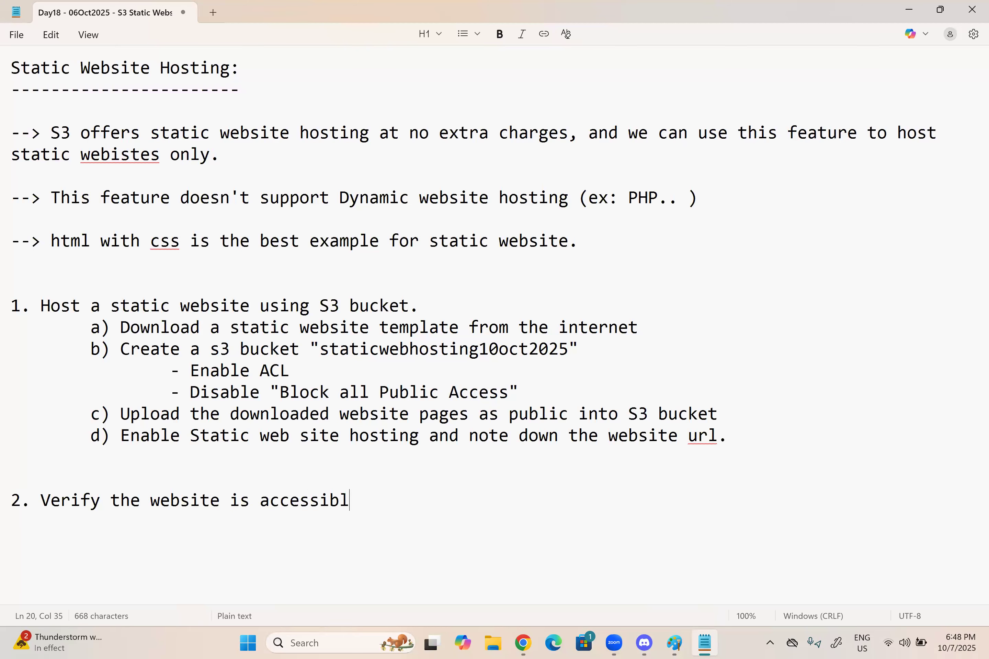
pyautogui.write('e or not.')
pyautogui.press('Return')
pyautogui.press('Return')
pyautogui.press('Return')
pyautogui.press('Return')
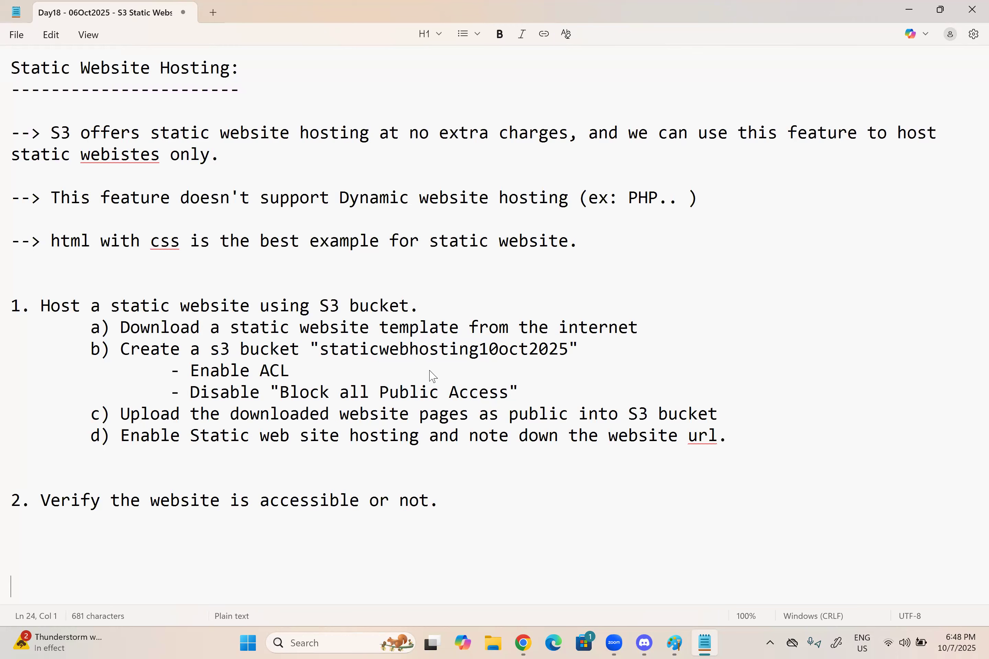
# Step: Load google.com in a new Chrome tab
pyautogui.click(523, 642)
pyautogui.hotkey('ctrl', 't')
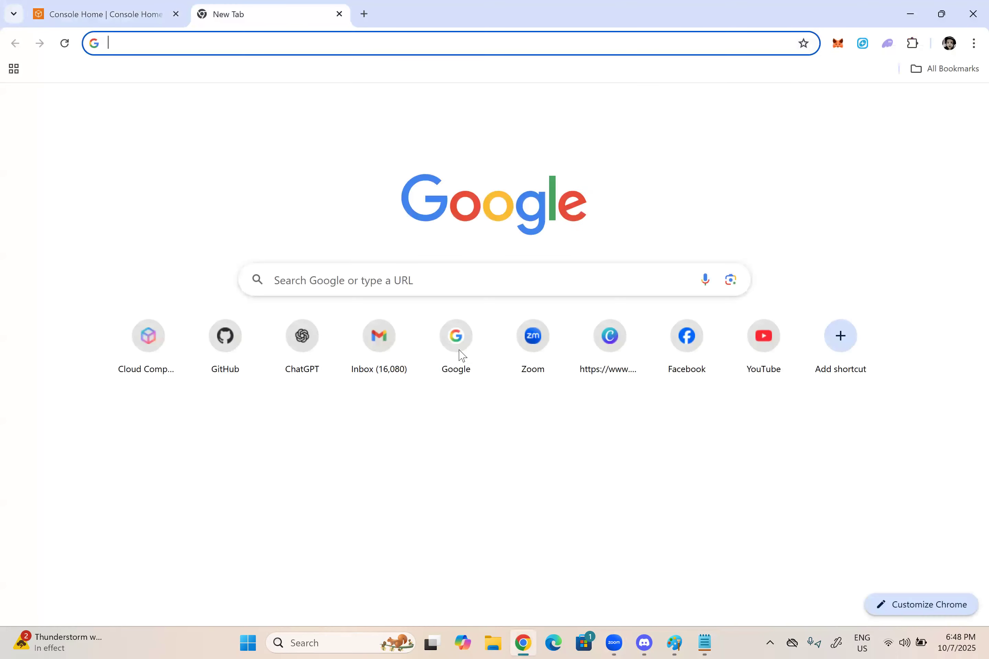
pyautogui.write('googl')
pyautogui.press('Return')
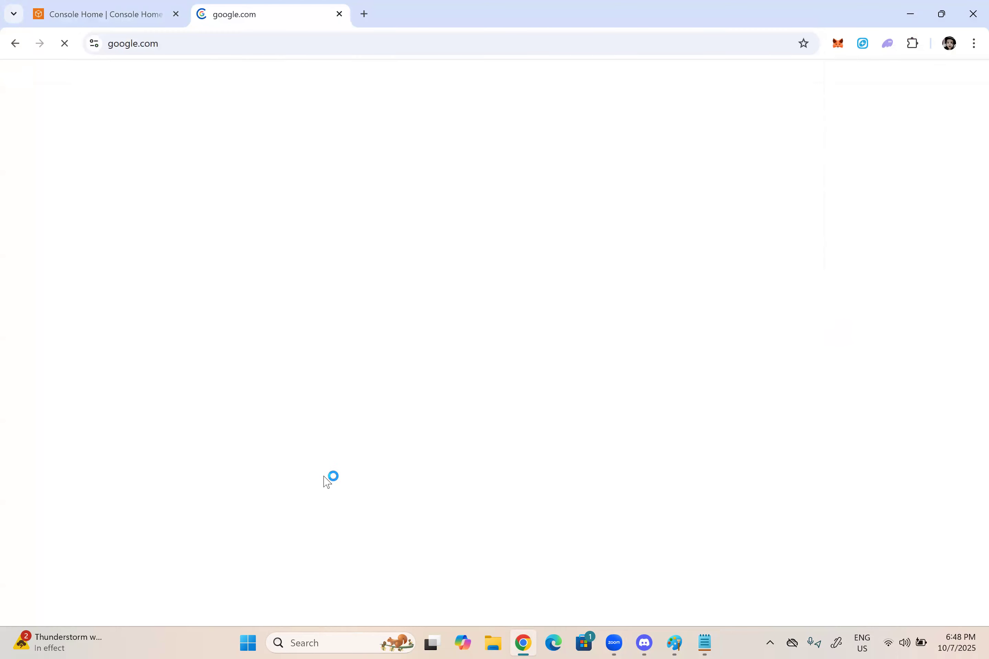
# Step: Search Google for "html css website template free" and scroll through the results
pyautogui.write('stat')
pyautogui.press('BackSpace')
pyautogui.press('BackSpace')
pyautogui.press('BackSpace')
pyautogui.press('BackSpace')
pyautogui.write('s')
pyautogui.press('BackSpace')
pyautogui.write('html css ')
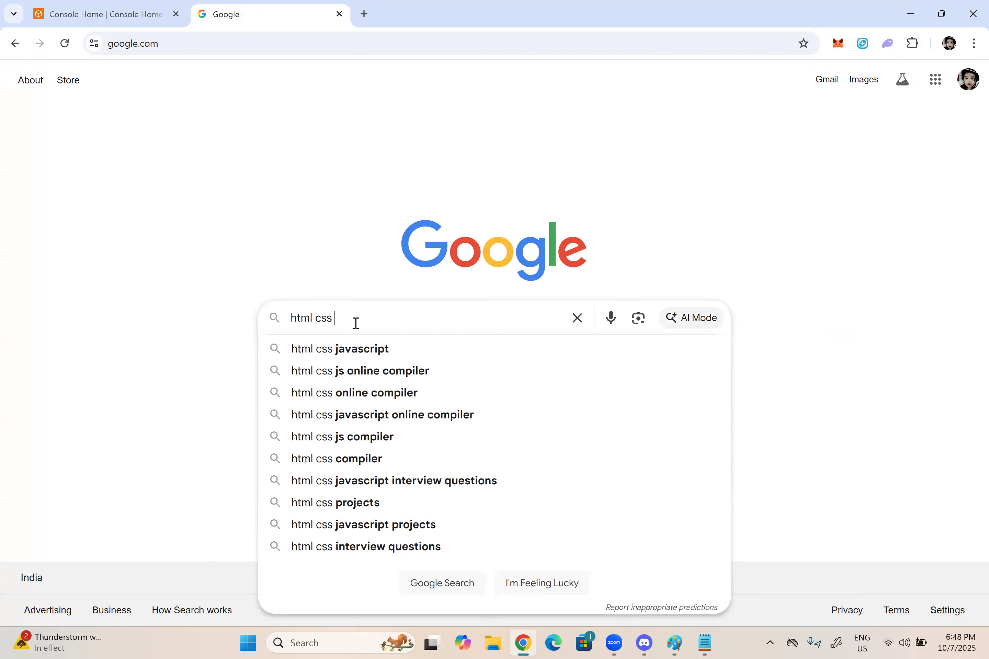
pyautogui.write('website template free')
pyautogui.press('Return')
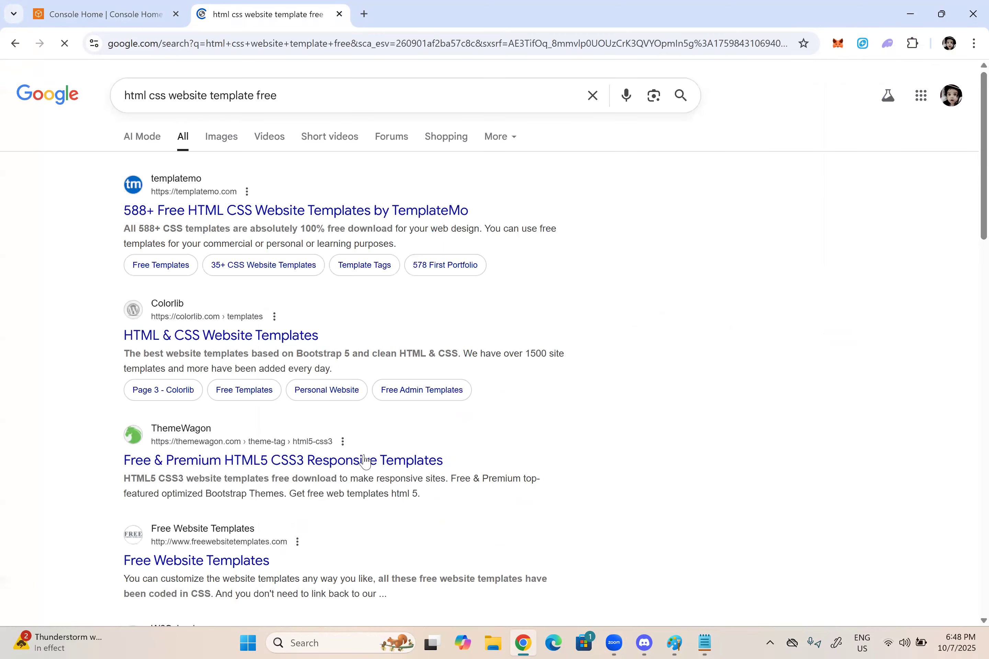
pyautogui.scroll(-3, 364, 461)
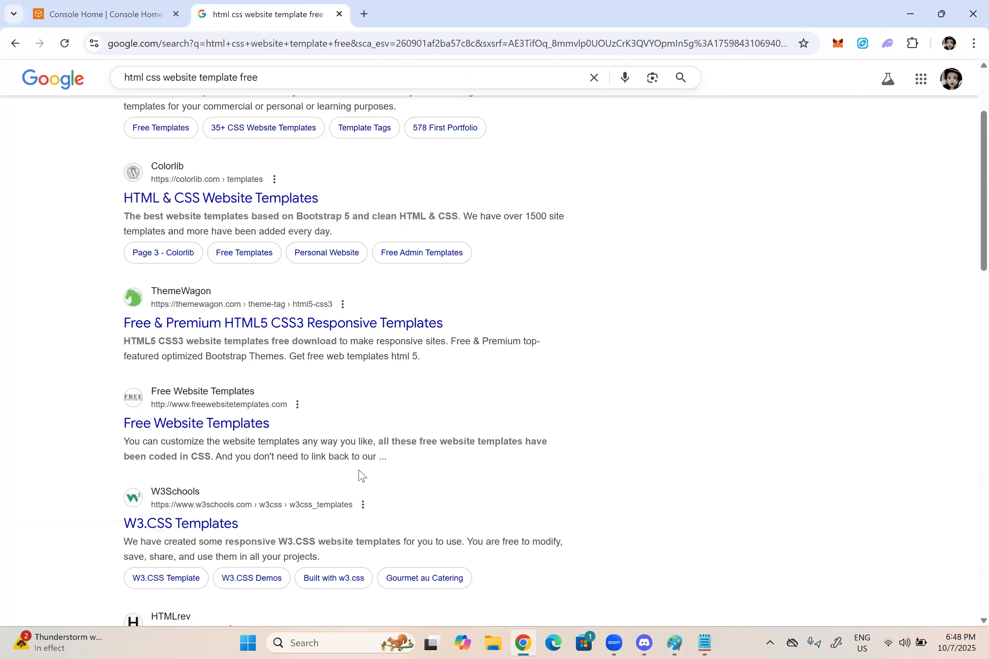
pyautogui.scroll(-2, 361, 475)
pyautogui.scroll(-1, 177, 392)
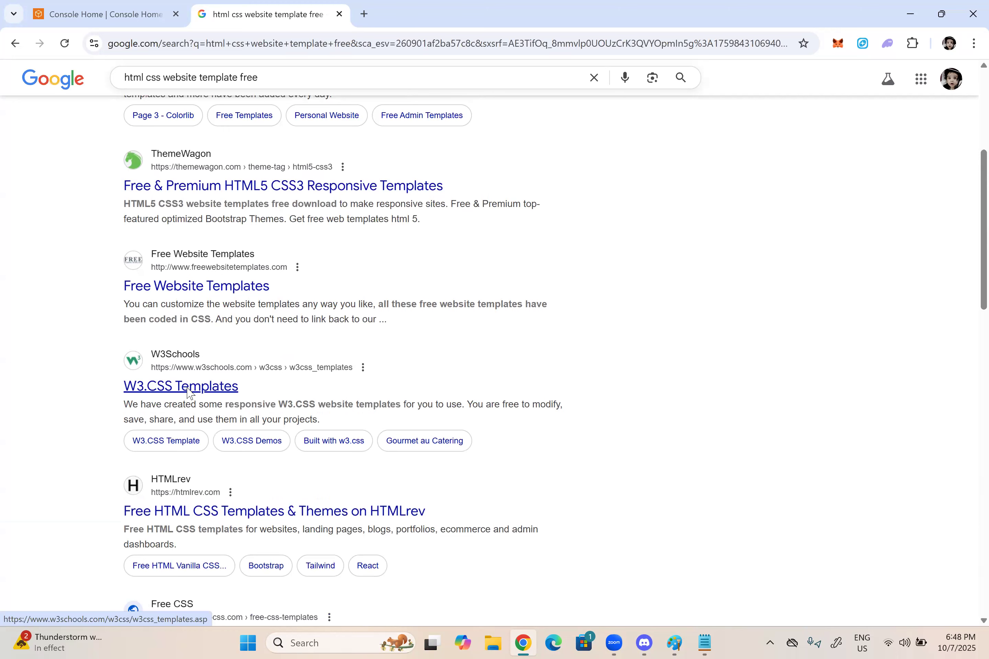
# Step: Open the W3.CSS Templates result and scroll through its templates
pyautogui.click(187, 392)
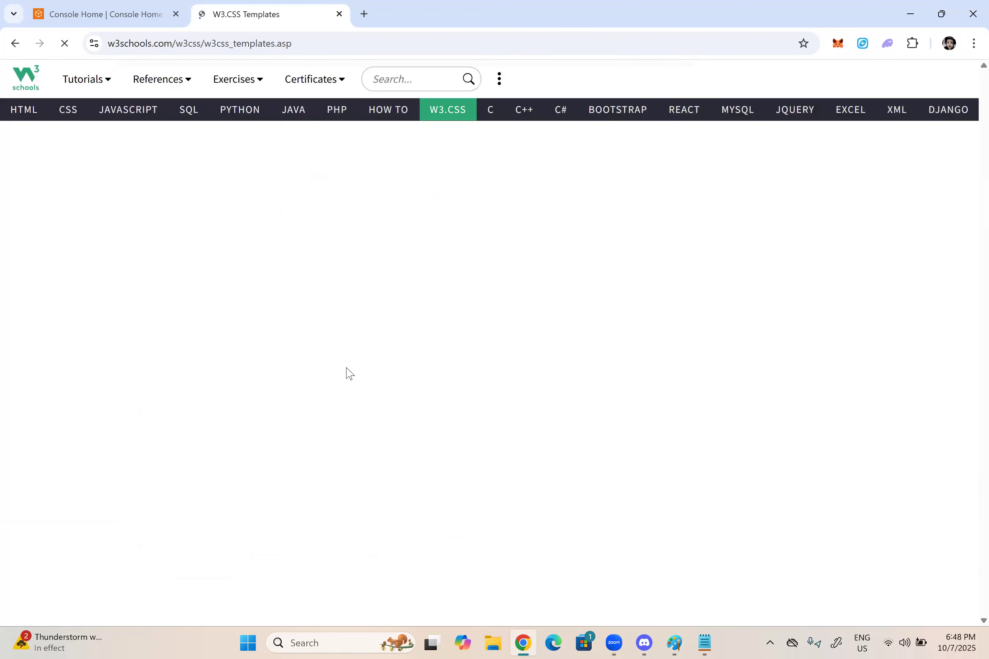
pyautogui.scroll(-6, 297, 378)
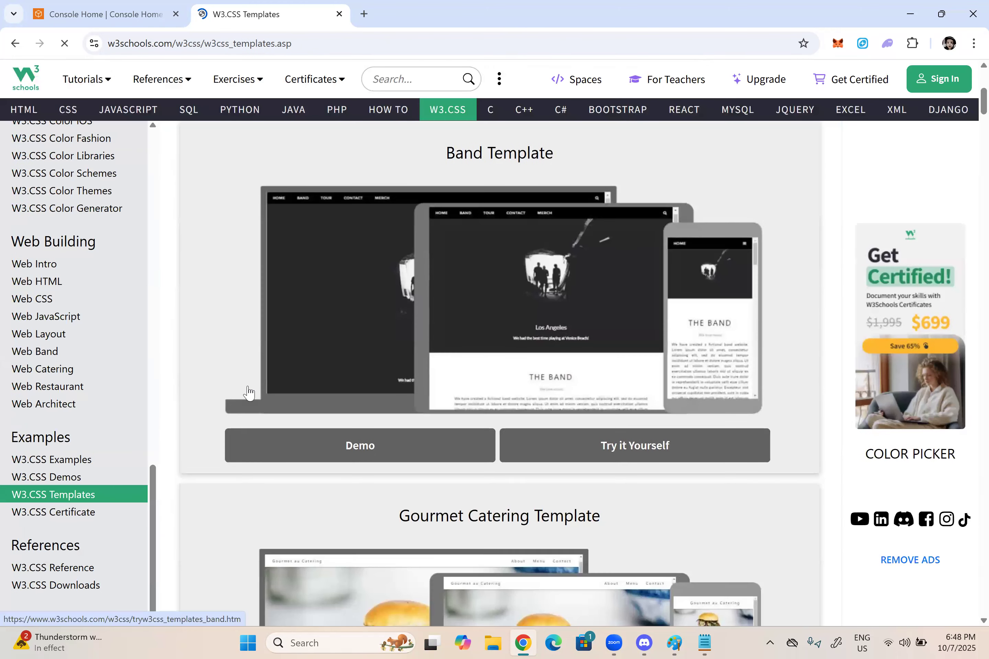
pyautogui.scroll(-6, 250, 393)
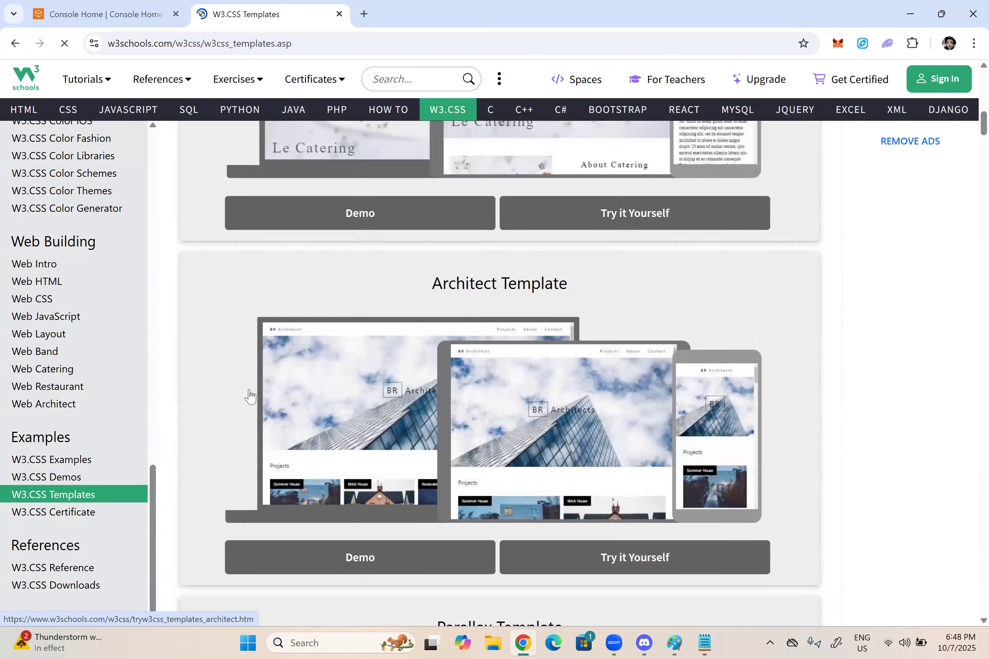
pyautogui.scroll(-7, 250, 394)
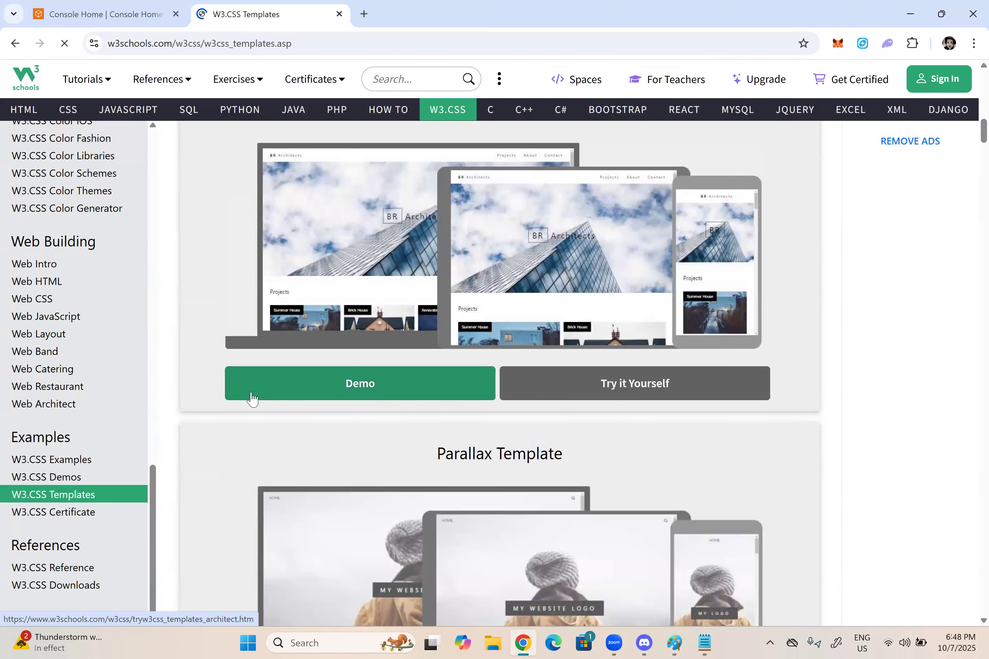
pyautogui.scroll(-8, 253, 396)
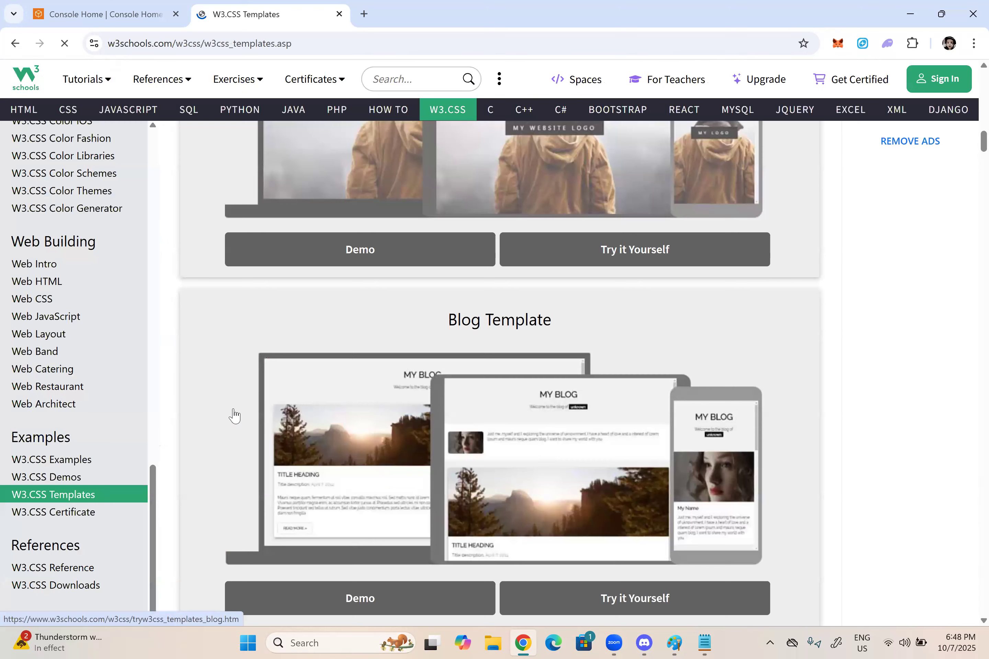
pyautogui.scroll(-6, 531, 404)
pyautogui.scroll(-12, 532, 404)
# Step: Open ThemeWagon's HTML5 & CSS3 templates page from the search results and browse the free themes
pyautogui.click(15, 43)
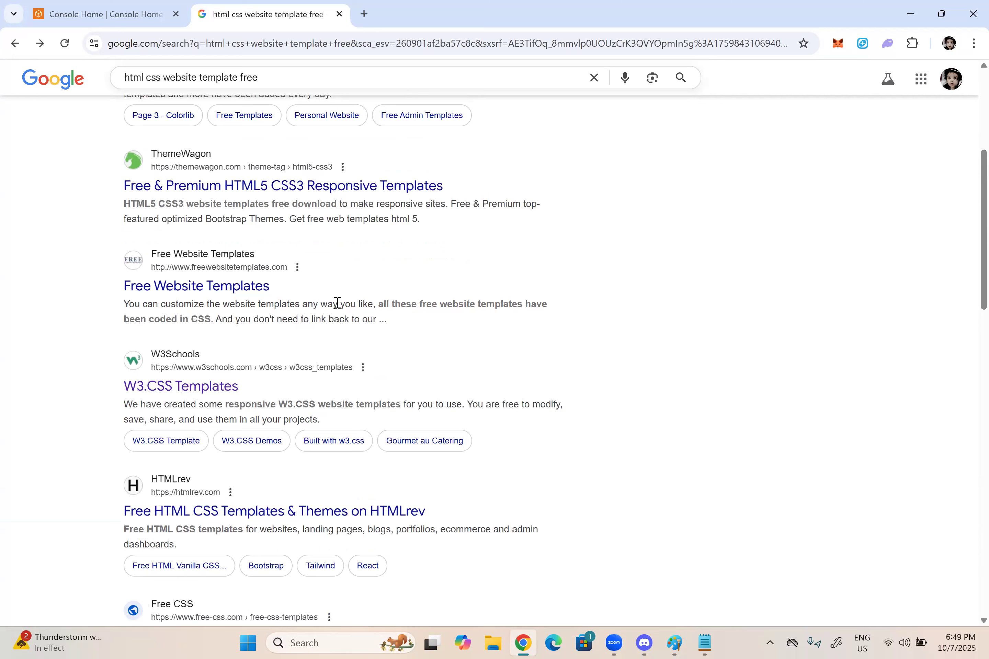
pyautogui.click(231, 286)
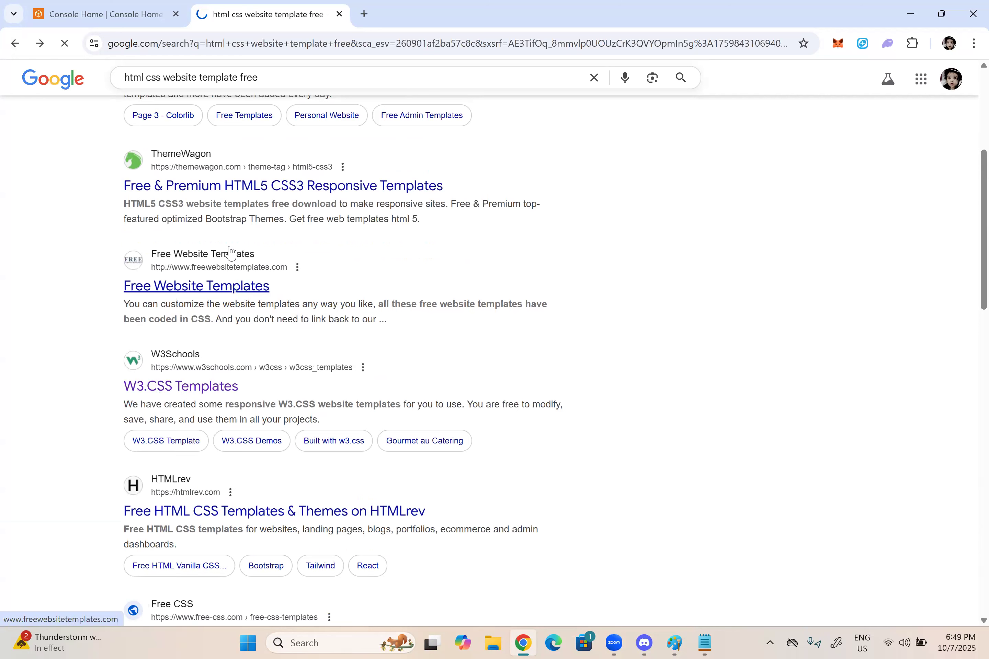
pyautogui.click(230, 187)
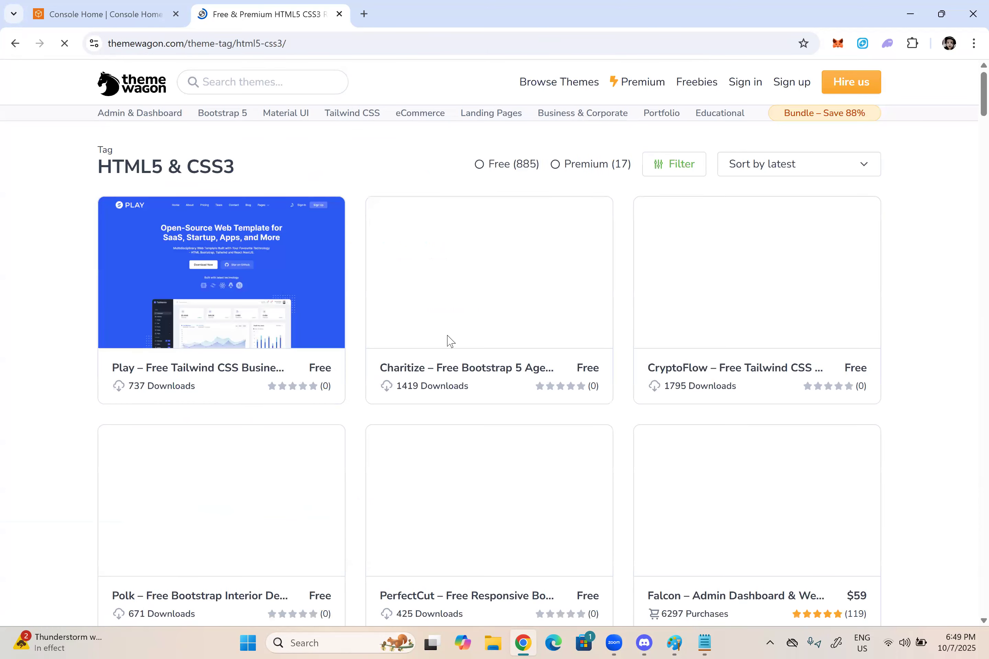
pyautogui.moveTo(733, 335)
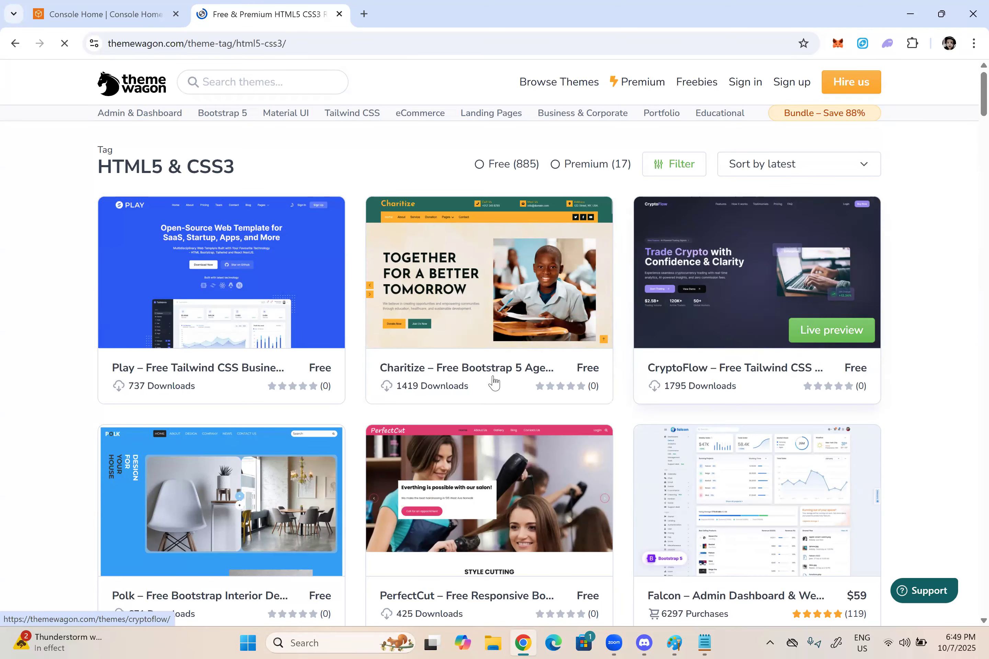
pyautogui.moveTo(589, 361)
pyautogui.scroll(-5, 592, 363)
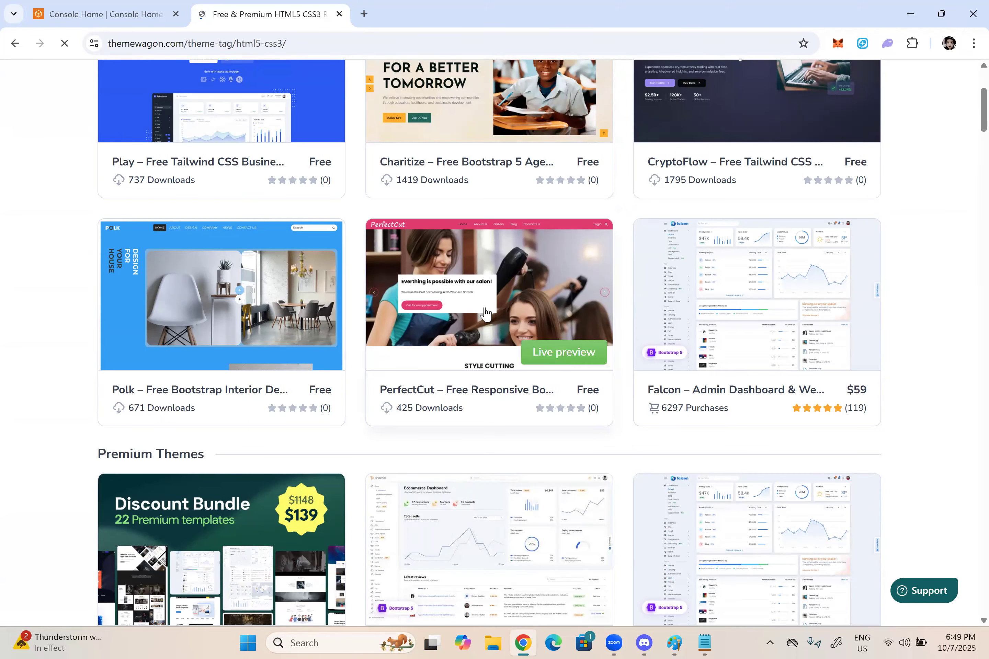
# Step: Download the PerfectCut template as perfectcut-1.0.0.zip and show it in its folder
pyautogui.click(539, 283)
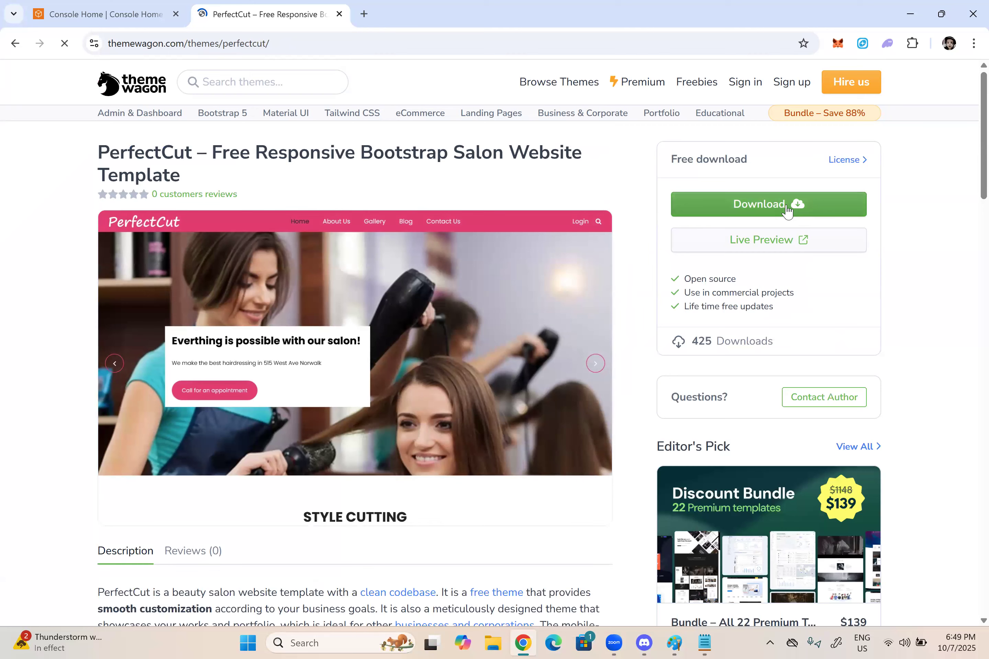
pyautogui.click(787, 209)
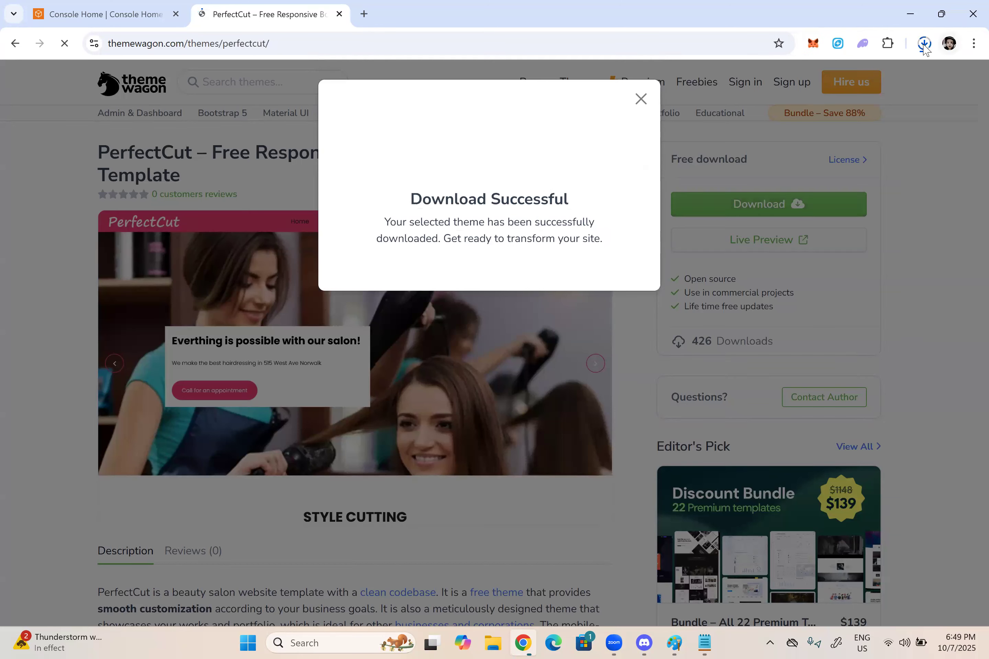
pyautogui.click(923, 43)
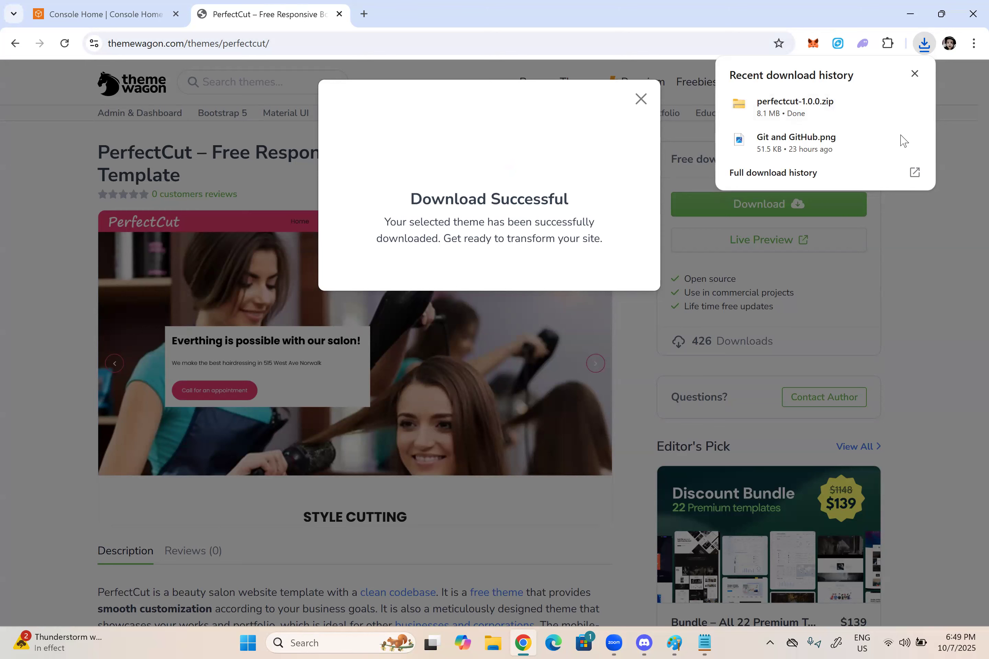
pyautogui.click(884, 106)
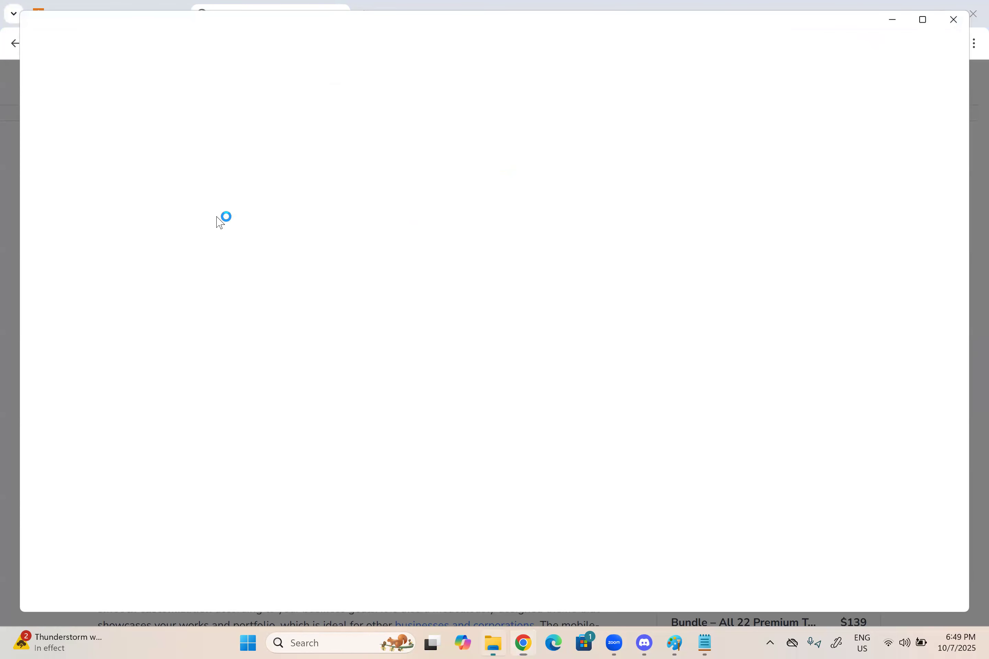
# Step: Move perfectcut-1.0.0.zip from Downloads onto the desktop
pyautogui.hotkey('ctrl', 'x')
pyautogui.press('super')
pyautogui.press('super')
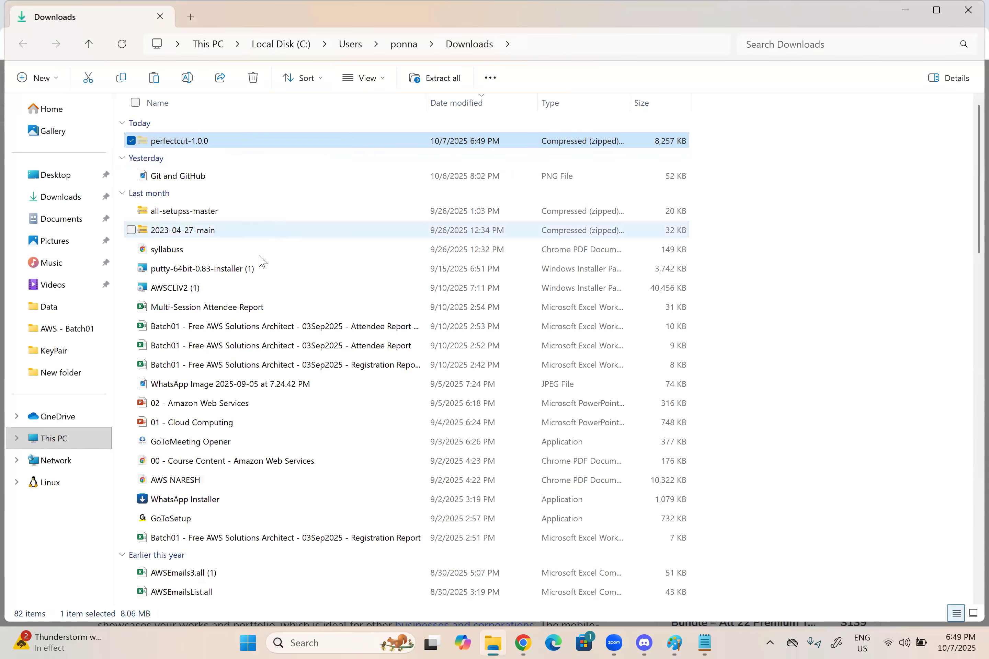
pyautogui.press('super+d')
pyautogui.hotkey('ctrl', 'v')
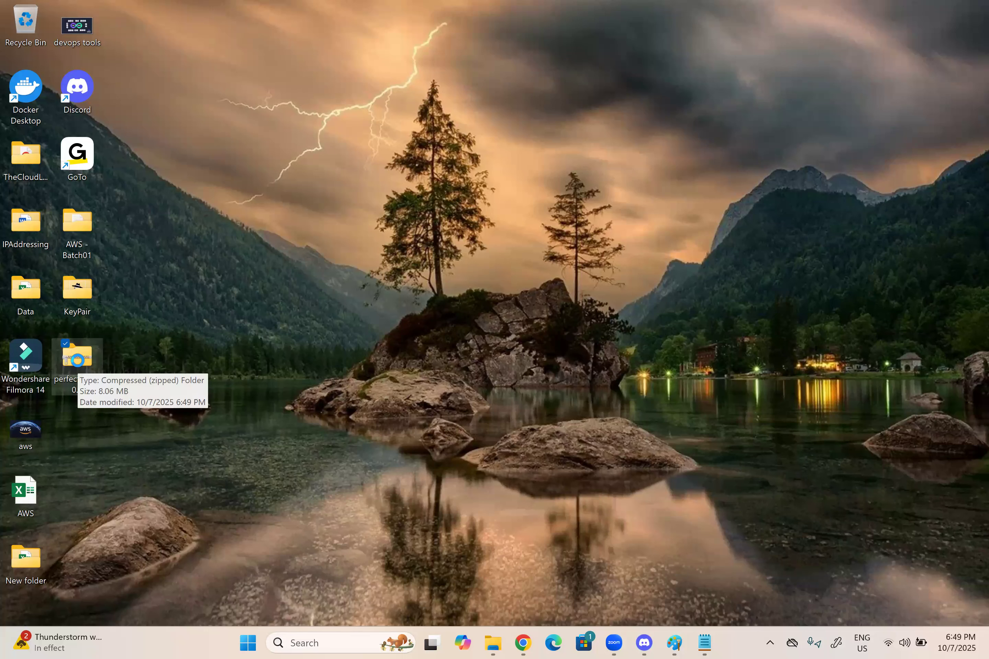
# Step: Unblock the perfectcut-1.0.0.zip in its Properties and apply the change
pyautogui.rightClick(77, 360)
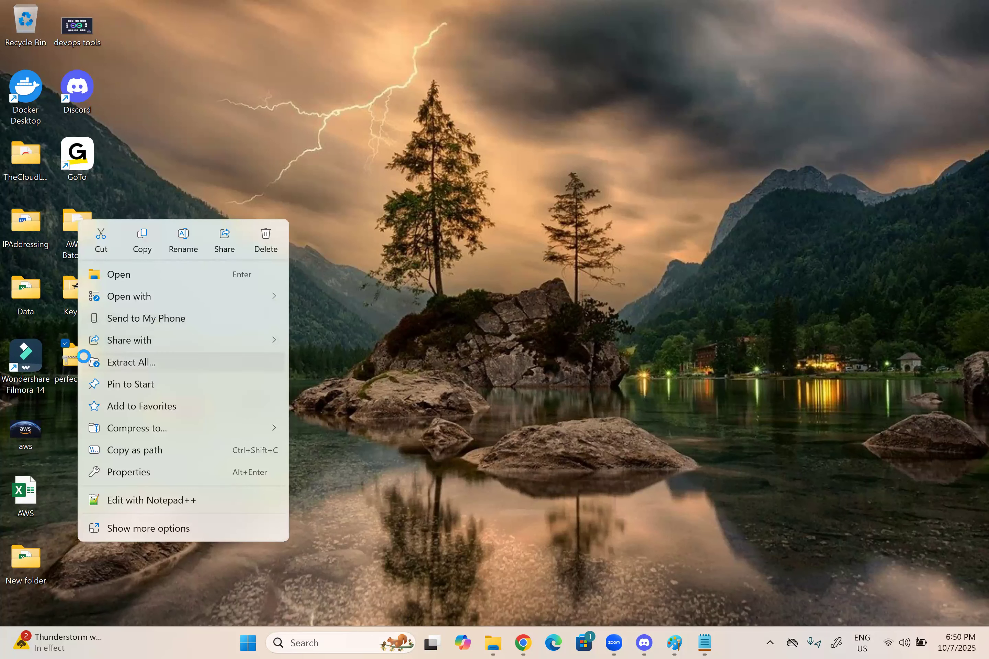
pyautogui.click(148, 528)
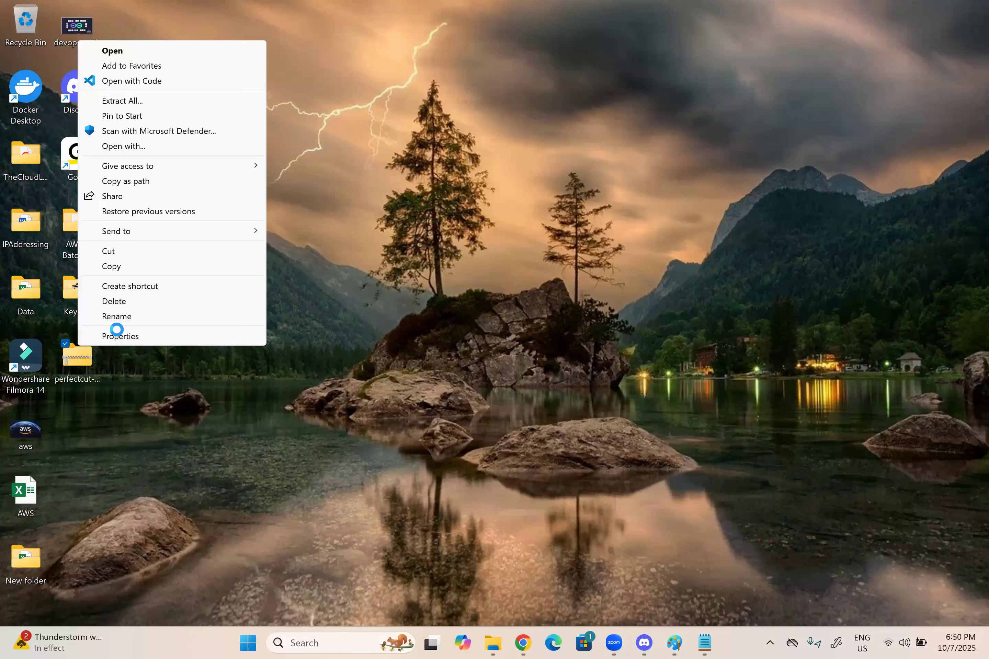
pyautogui.click(116, 336)
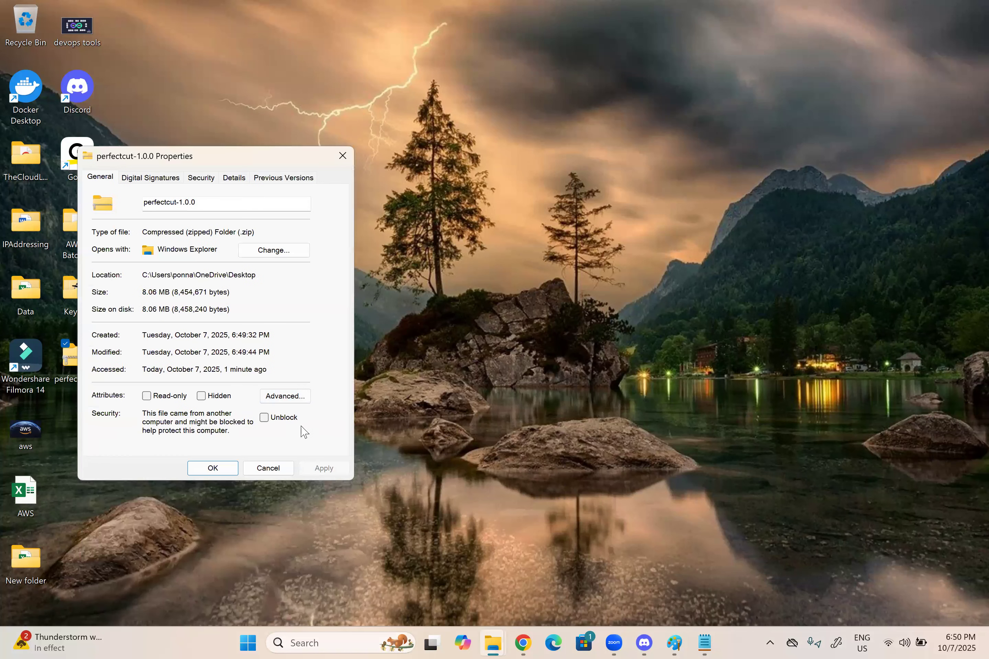
pyautogui.click(264, 418)
pyautogui.click(323, 468)
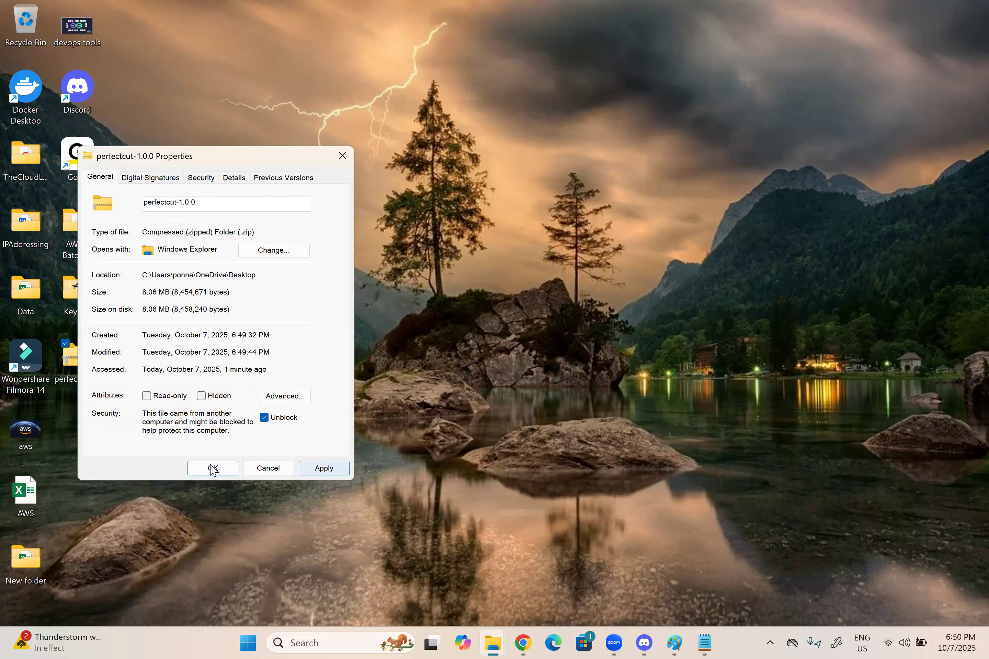
pyautogui.click(213, 468)
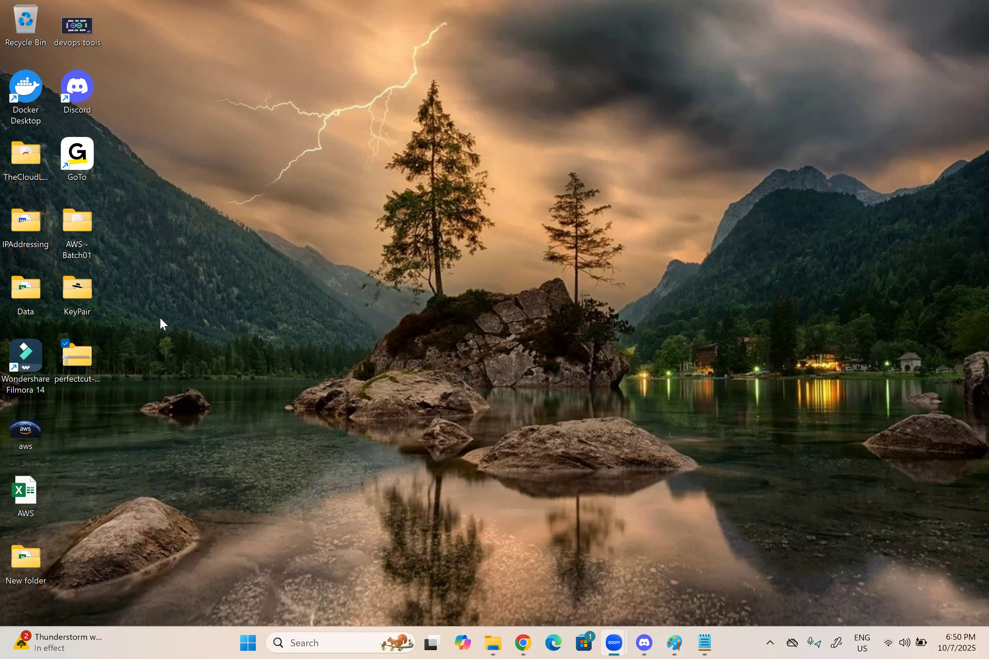
# Step: Extract all files from the perfectcut zip into a desktop folder
pyautogui.rightClick(86, 363)
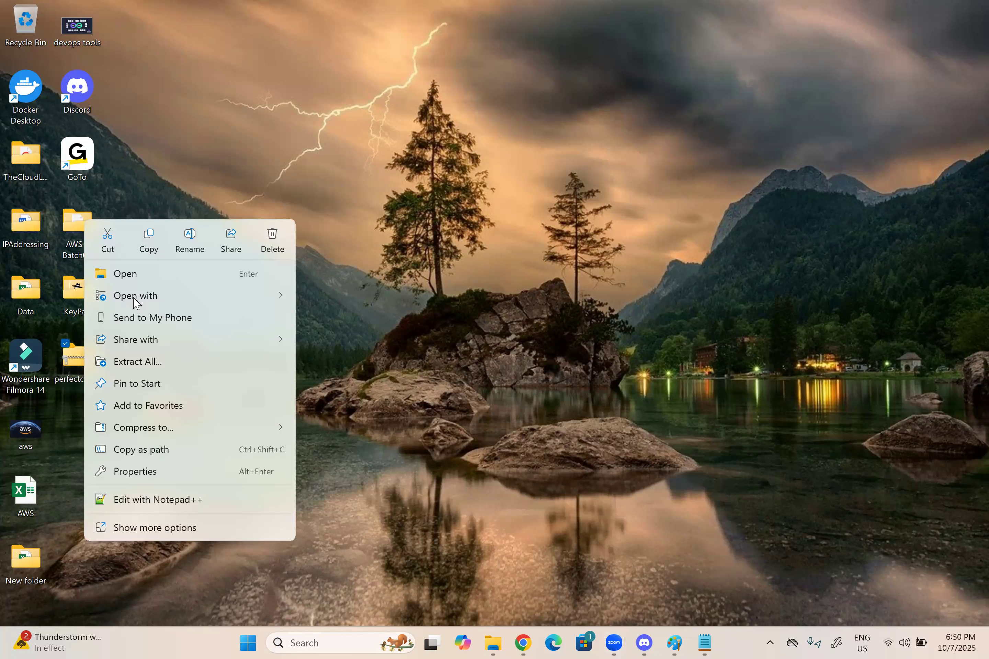
pyautogui.click(139, 362)
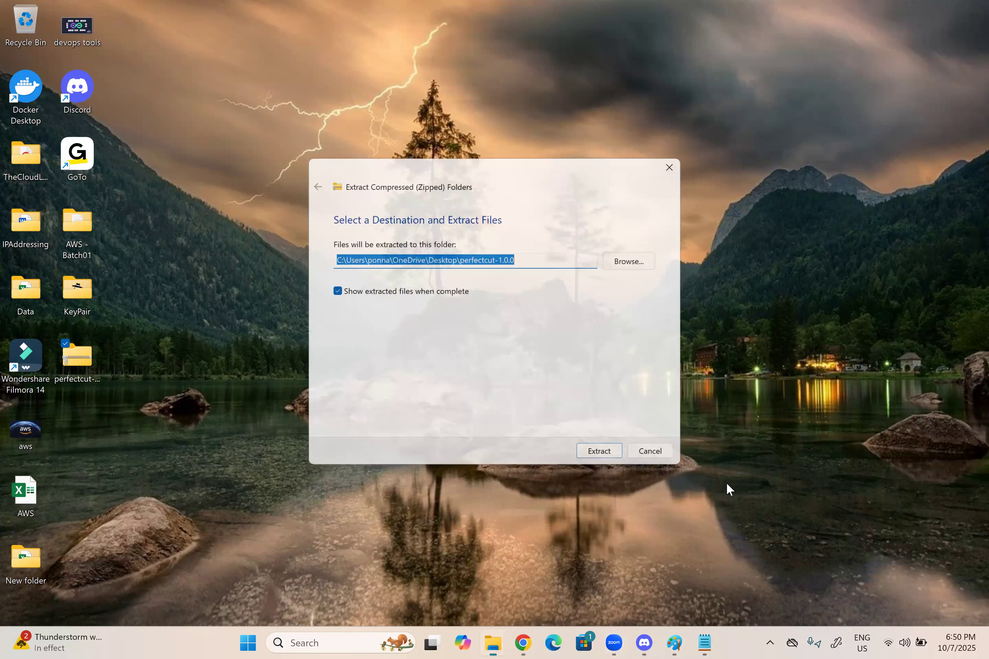
pyautogui.click(605, 459)
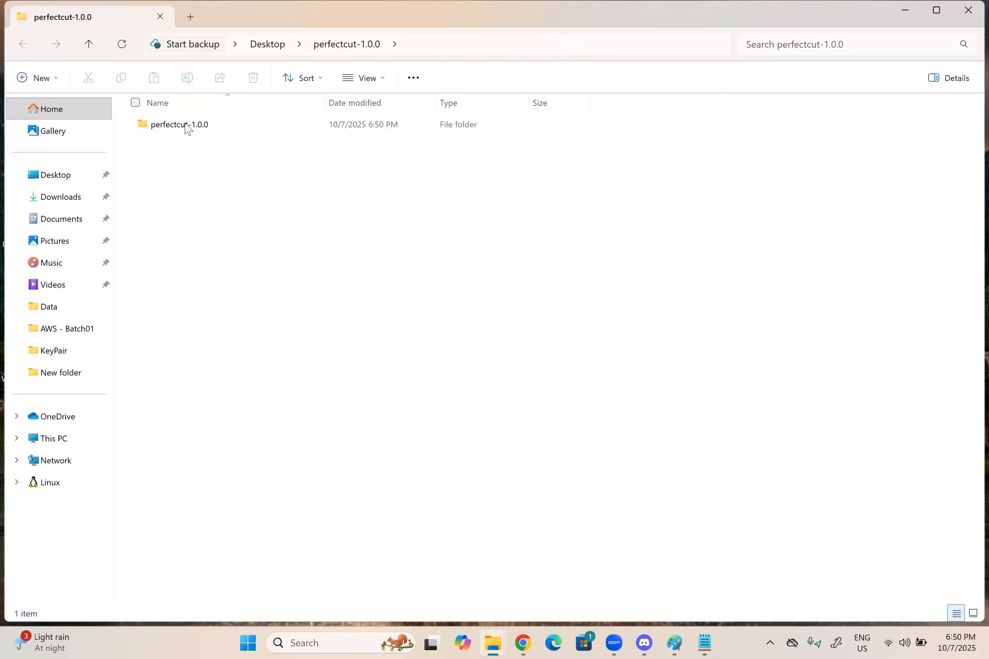
# Step: Open the inner perfectcut-1.0.0 folder and select all its website files
pyautogui.doubleClick(188, 126)
pyautogui.moveTo(228, 395); pyautogui.dragTo(312, 311)
pyautogui.hotkey('ctrl', 'a')
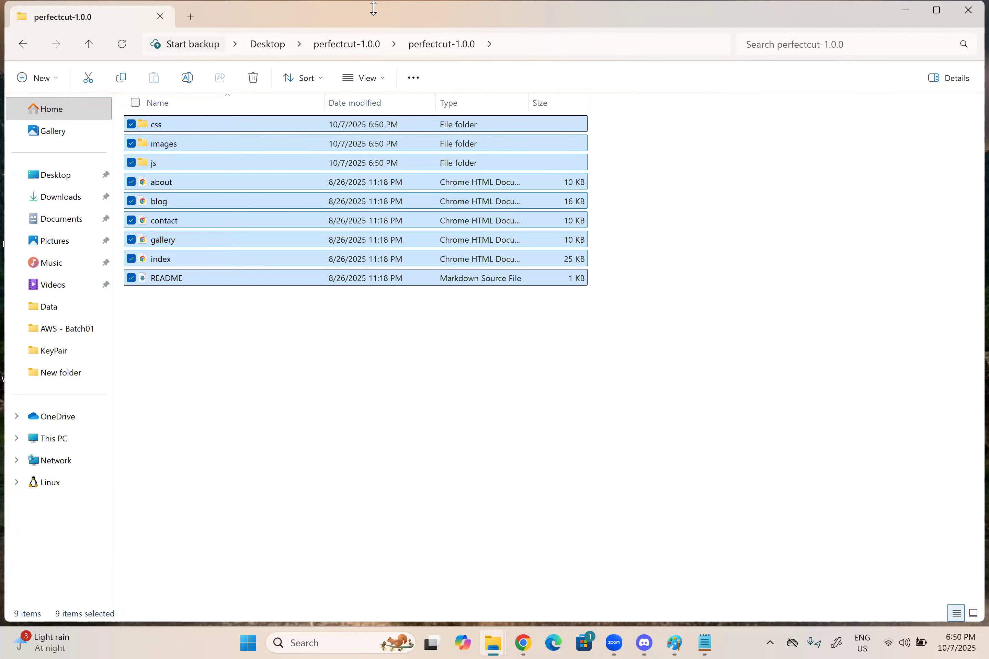
pyautogui.click(152, 350)
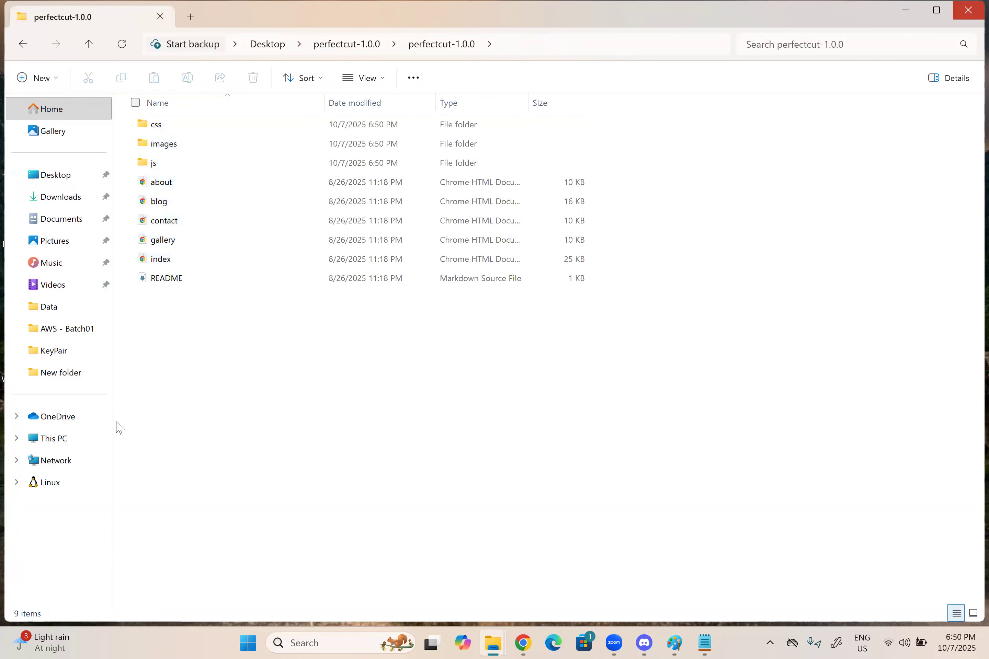
pyautogui.press('super+d')
pyautogui.click(77, 433)
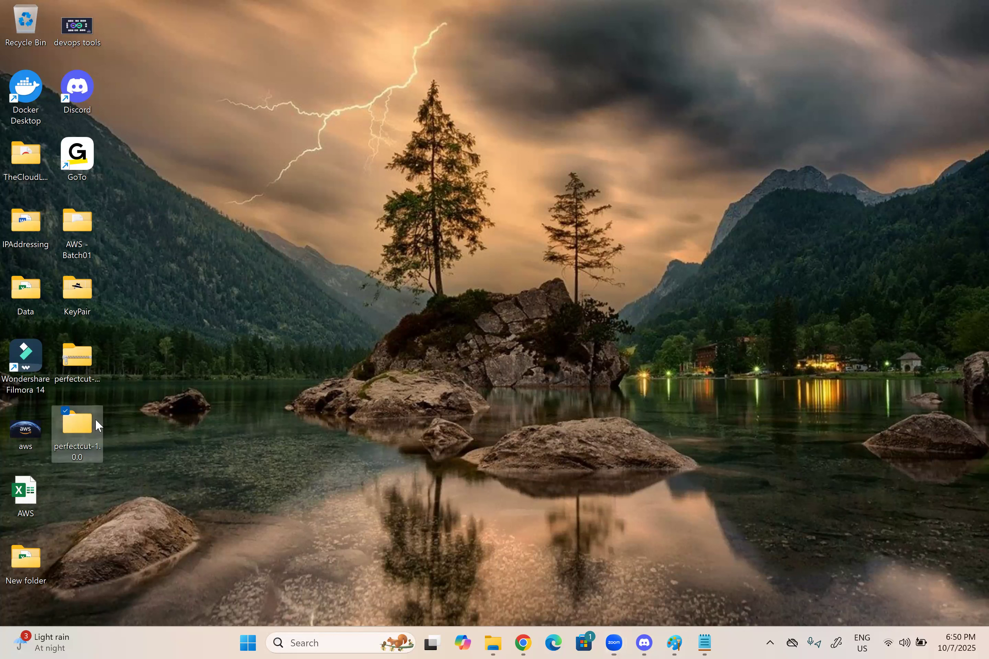
pyautogui.doubleClick(77, 433)
pyautogui.doubleClick(179, 130)
pyautogui.moveTo(234, 399); pyautogui.dragTo(181, 125)
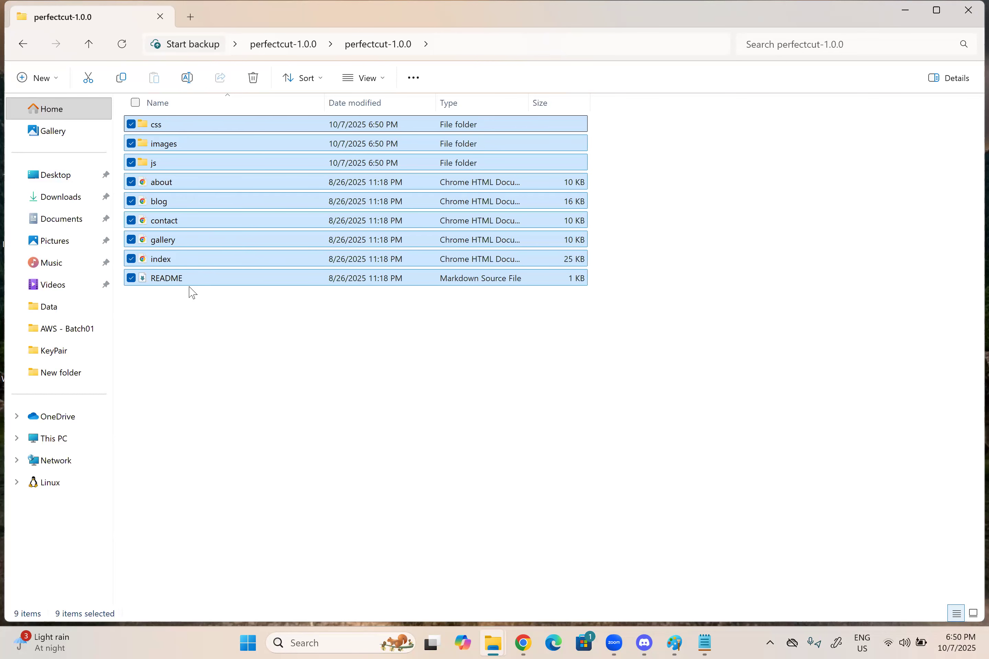
# Step: Select the about, blog, contact, gallery and index pages one by one
pyautogui.click(162, 344)
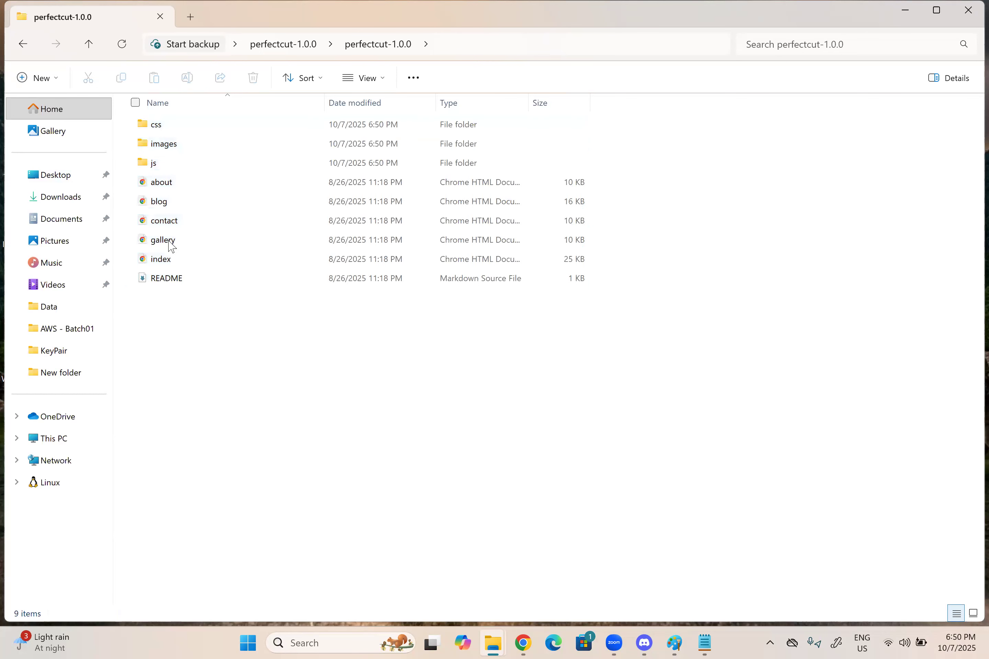
pyautogui.click(177, 184)
pyautogui.click(169, 205)
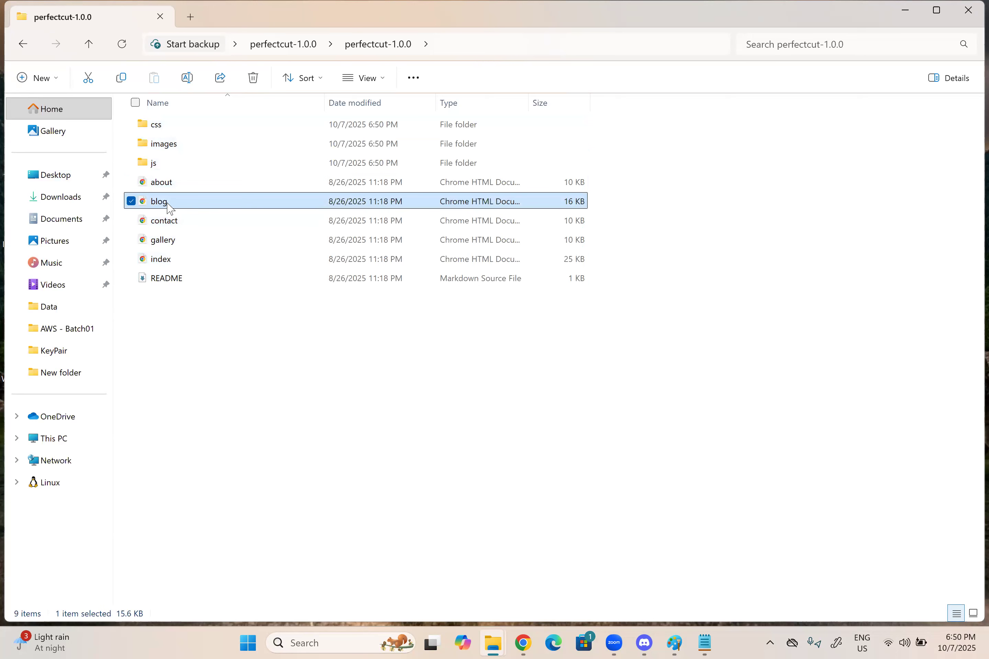
pyautogui.click(171, 224)
pyautogui.click(172, 246)
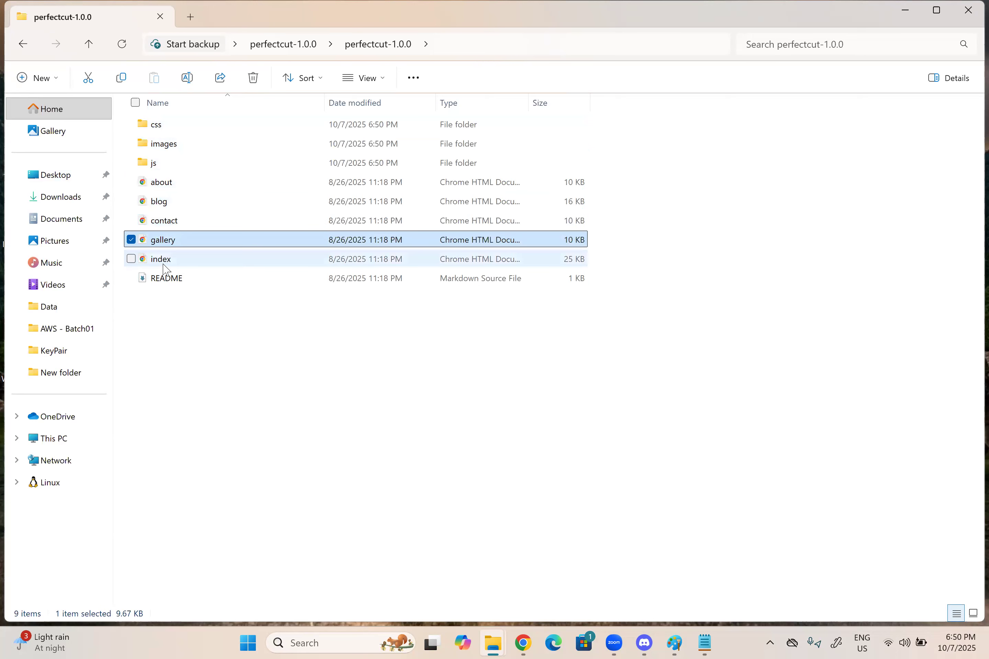
pyautogui.click(164, 261)
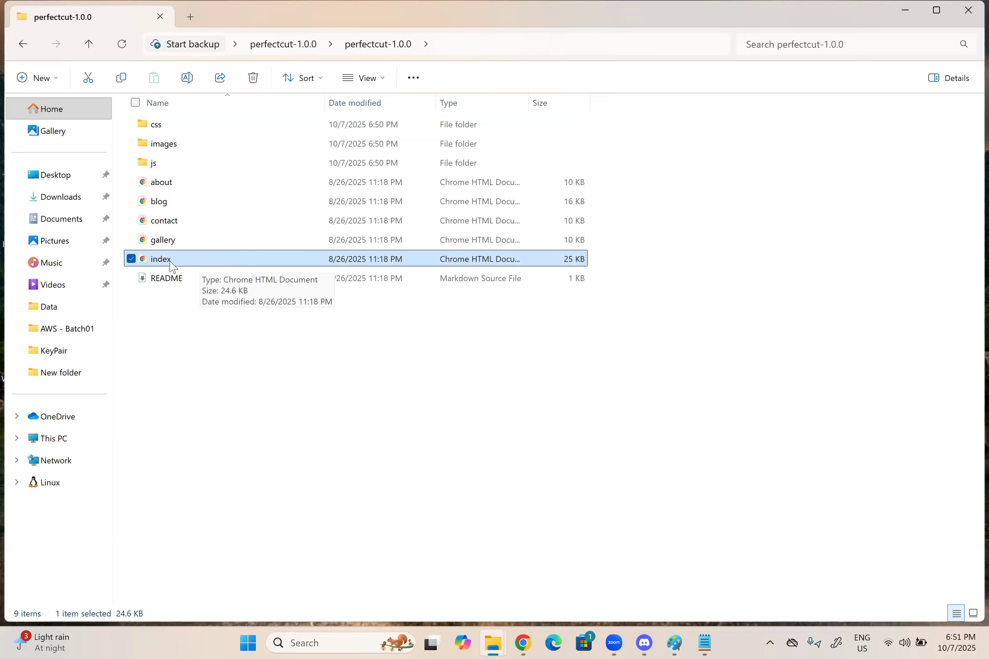
# Step: Confirm index is an .html file in Properties, then select the bucket name in Notepad
pyautogui.rightClick(196, 261)
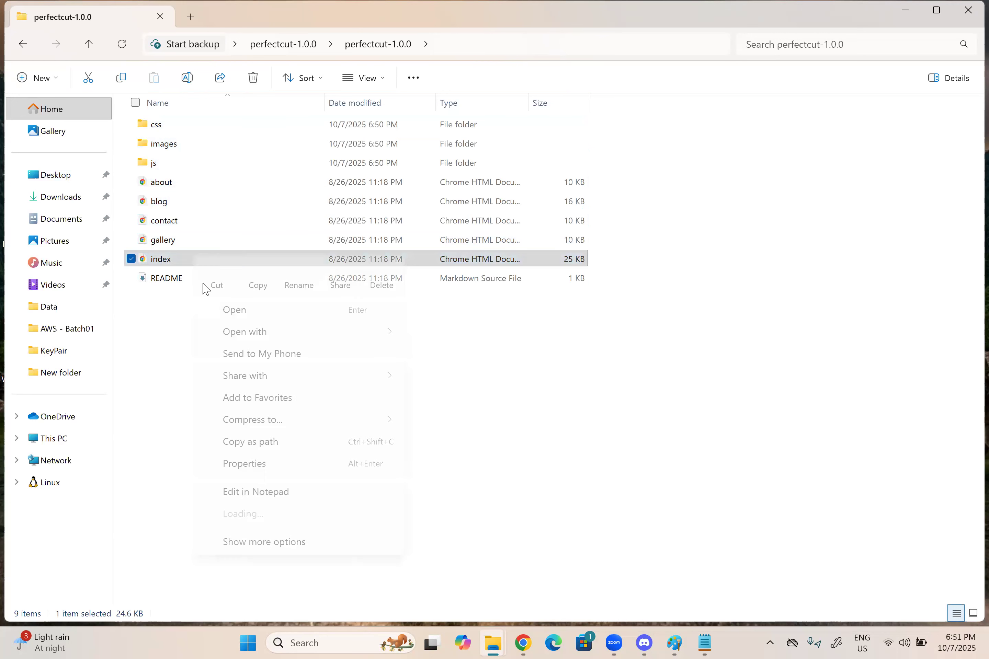
pyautogui.click(240, 544)
pyautogui.click(240, 517)
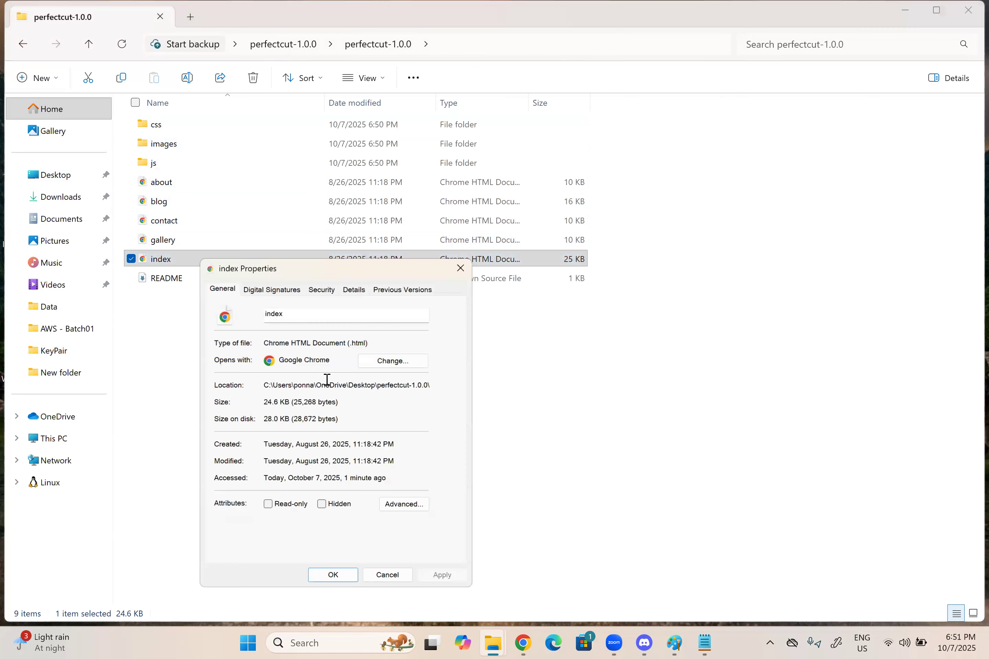
pyautogui.moveTo(348, 343); pyautogui.dragTo(373, 343)
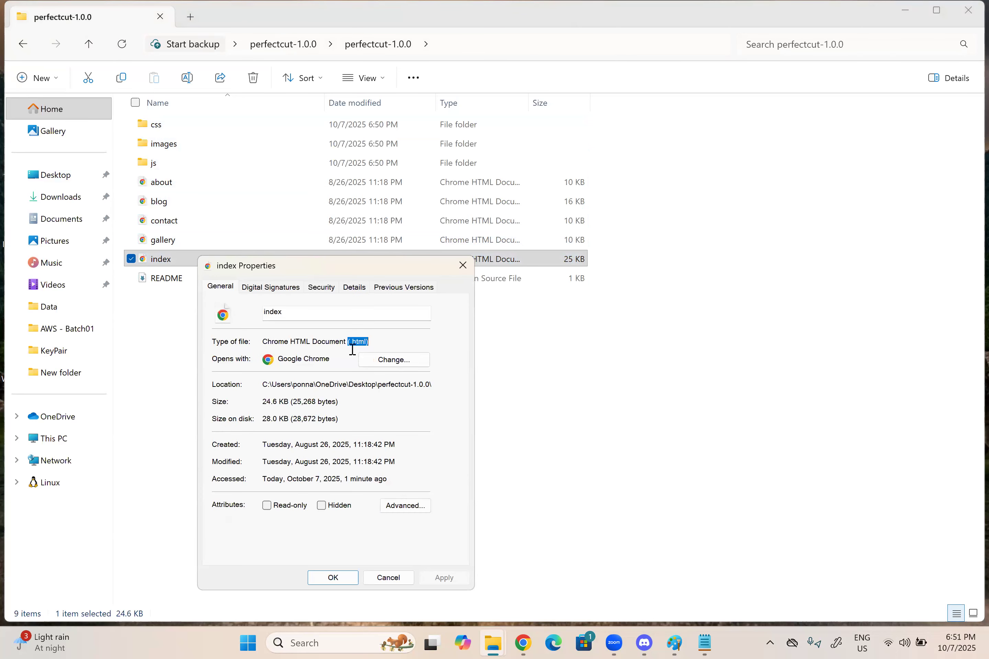
pyautogui.click(462, 265)
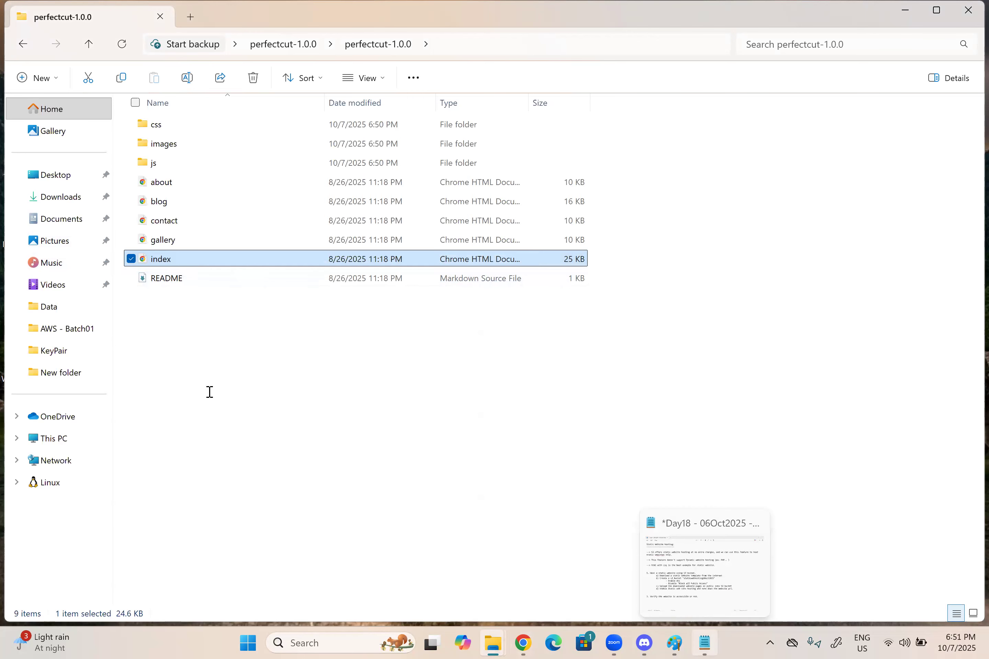
pyautogui.click(704, 642)
pyautogui.moveTo(320, 351); pyautogui.dragTo(570, 355)
pyautogui.hotkey('ctrl', 'c')
# Step: Close the PerfectCut tab and open S3 from the AWS Console Home
pyautogui.click(523, 643)
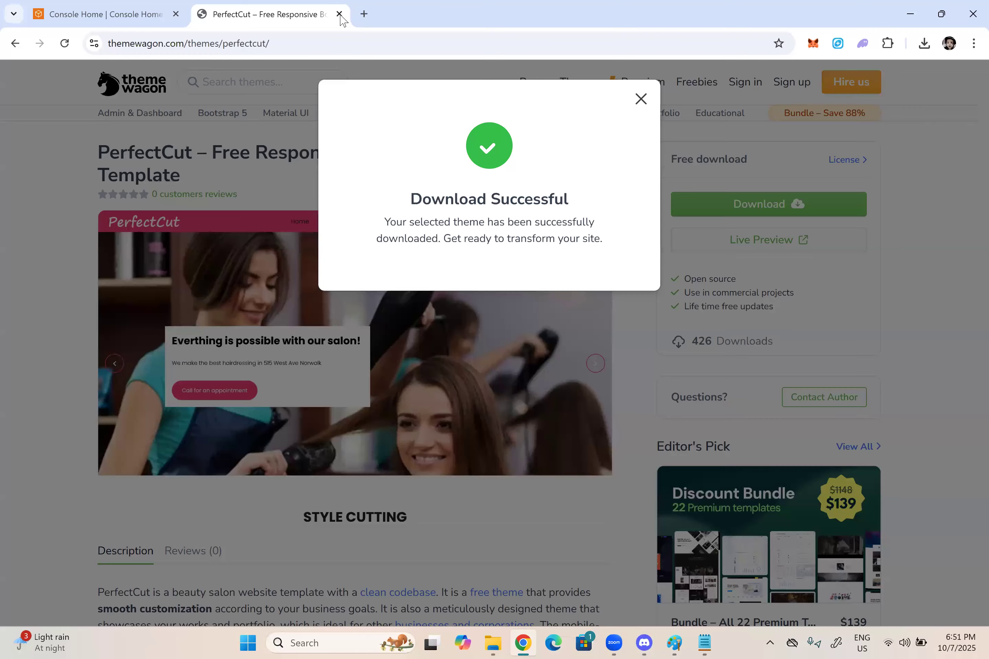
pyautogui.hotkey('ctrl', 'w')
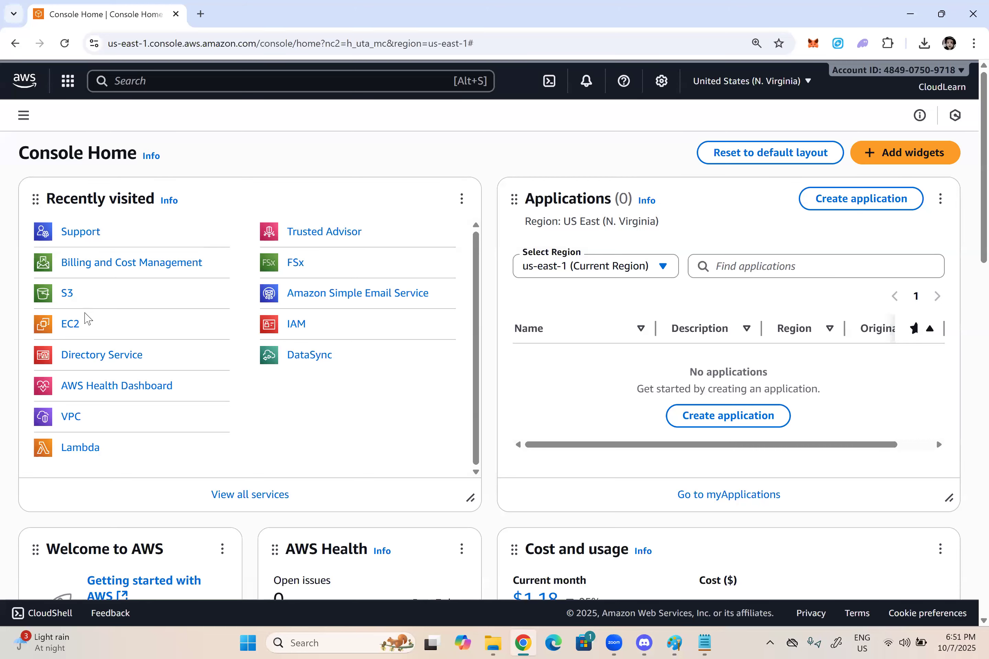
pyautogui.click(67, 294)
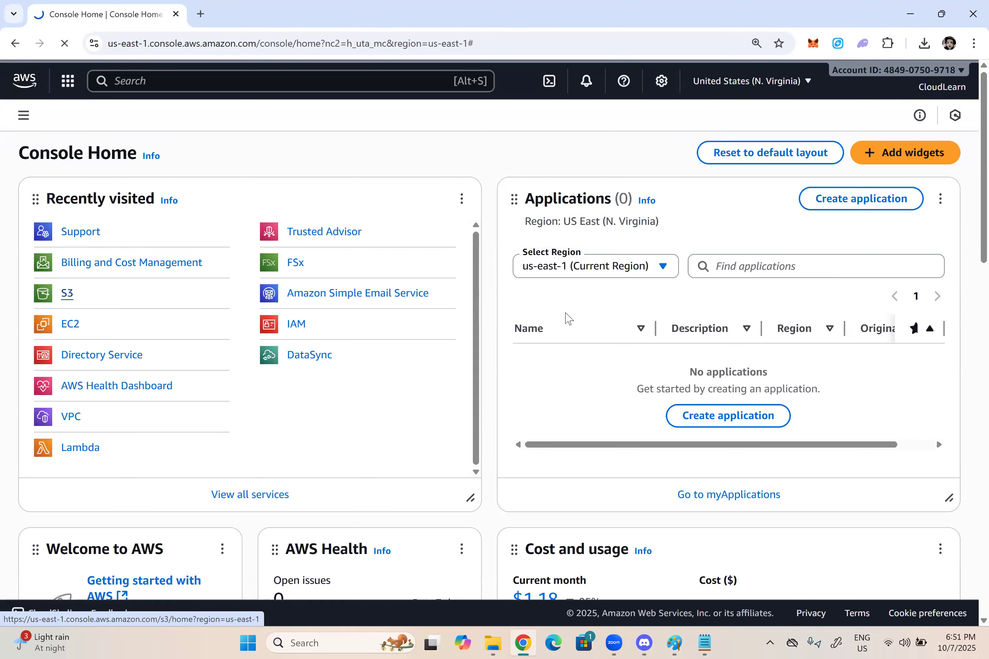
pyautogui.scroll(-5, 569, 319)
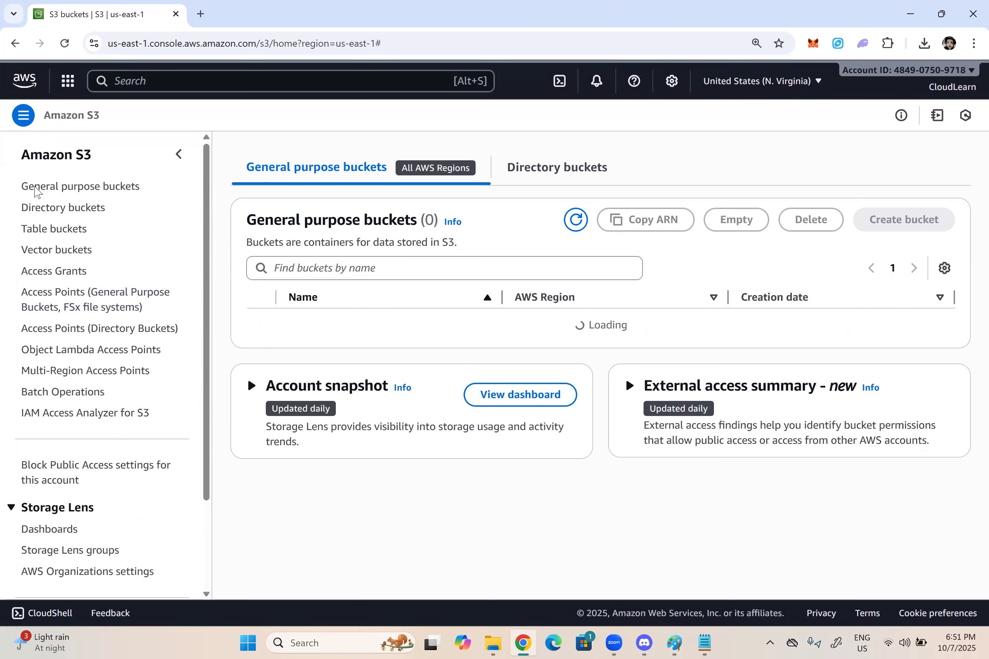
# Step: Start a new general purpose bucket named staticwebhosting10oct2025
pyautogui.click(71, 188)
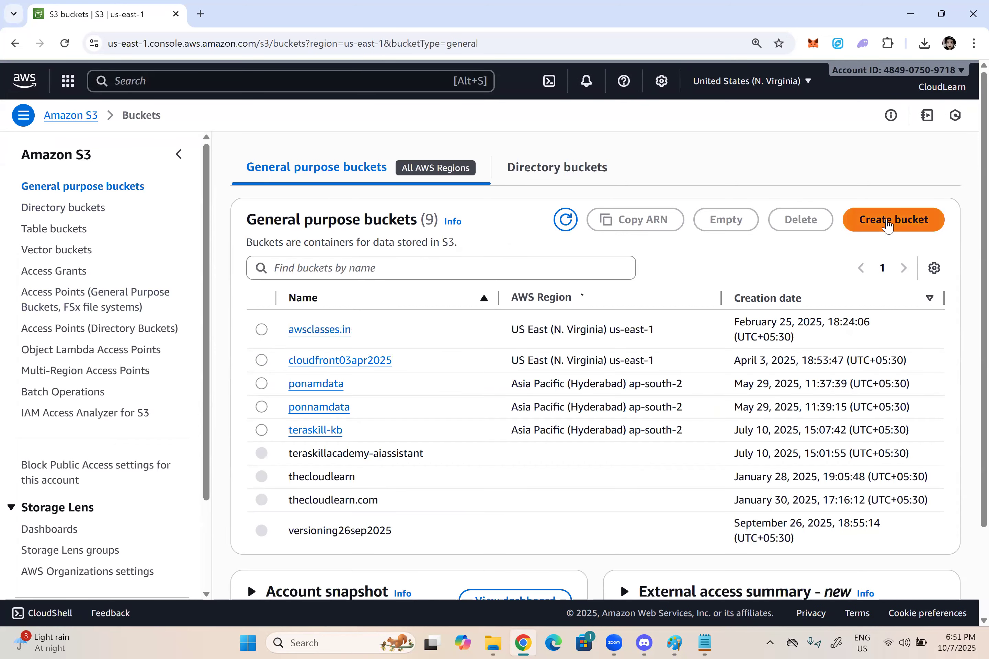
pyautogui.click(887, 226)
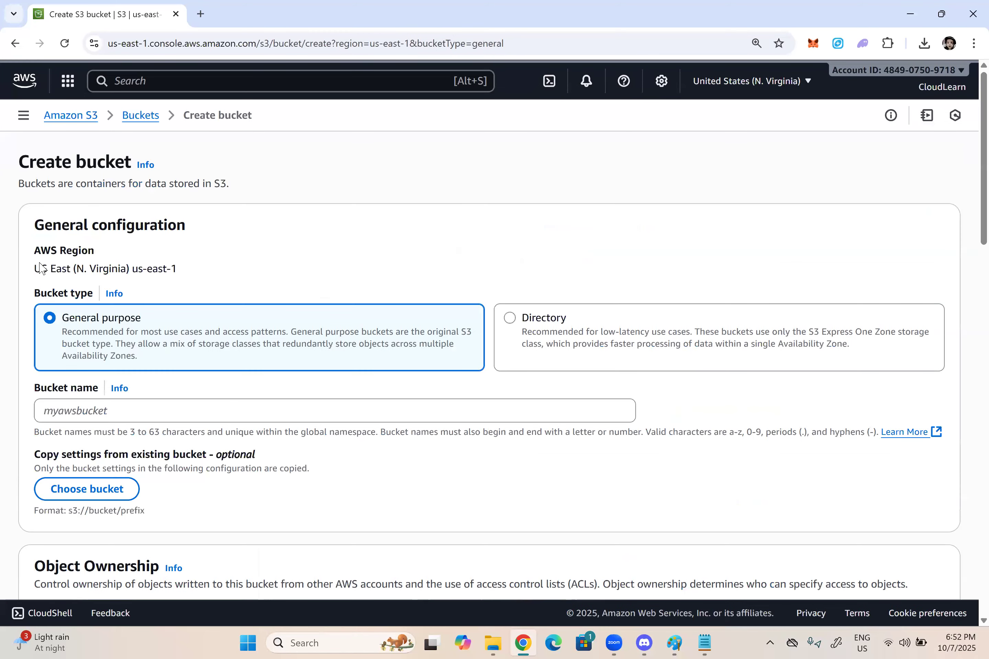
pyautogui.click(211, 407)
pyautogui.hotkey('ctrl', 'v')
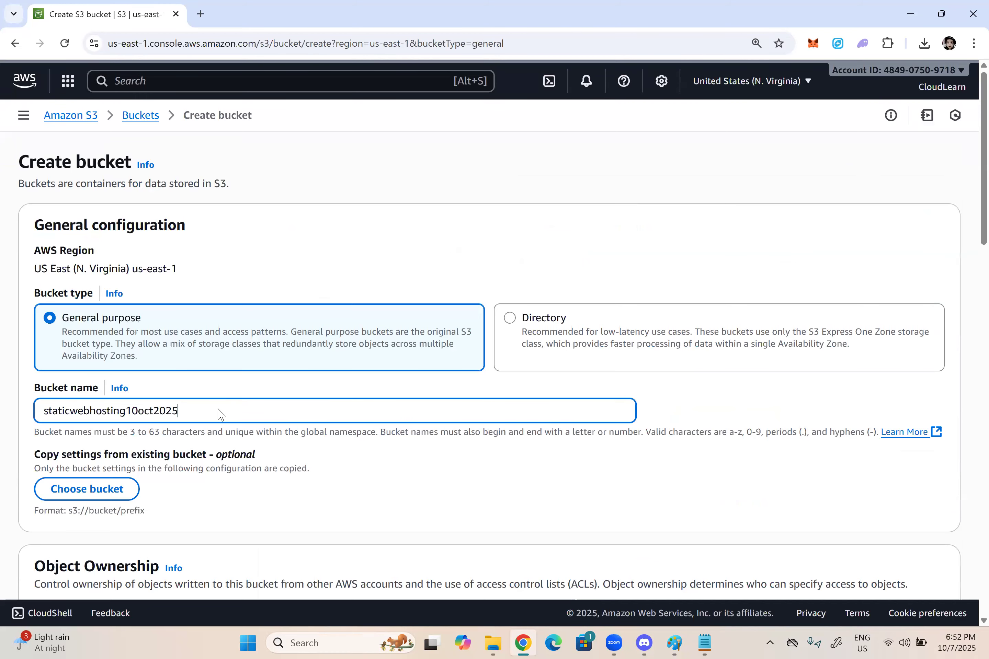
pyautogui.scroll(-2, 233, 384)
pyautogui.scroll(-3, 233, 384)
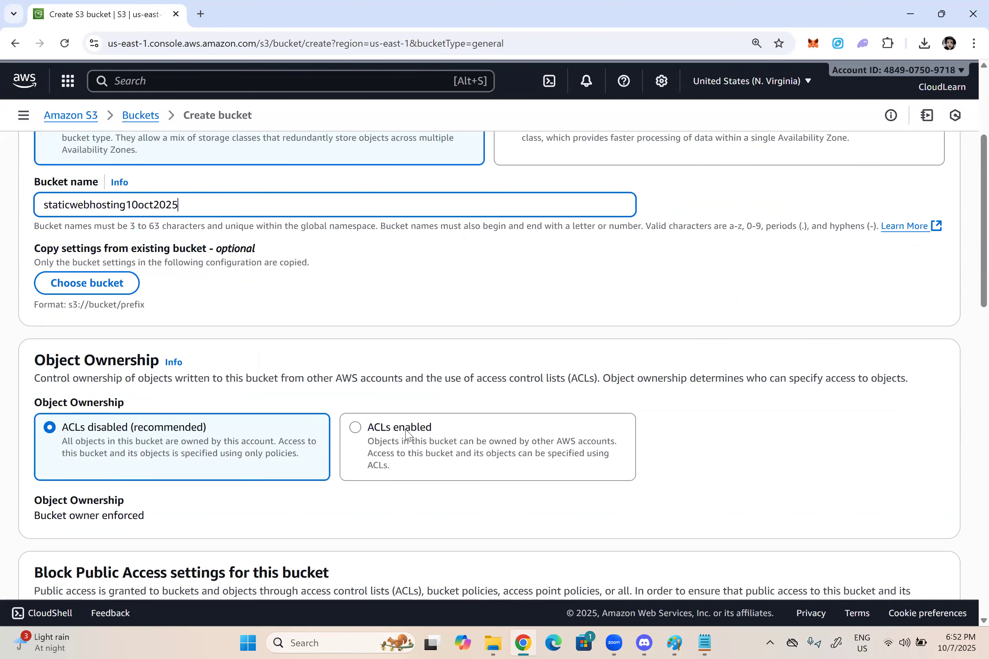
# Step: Enable ACLs, acknowledge public access, and create the bucket
pyautogui.click(367, 434)
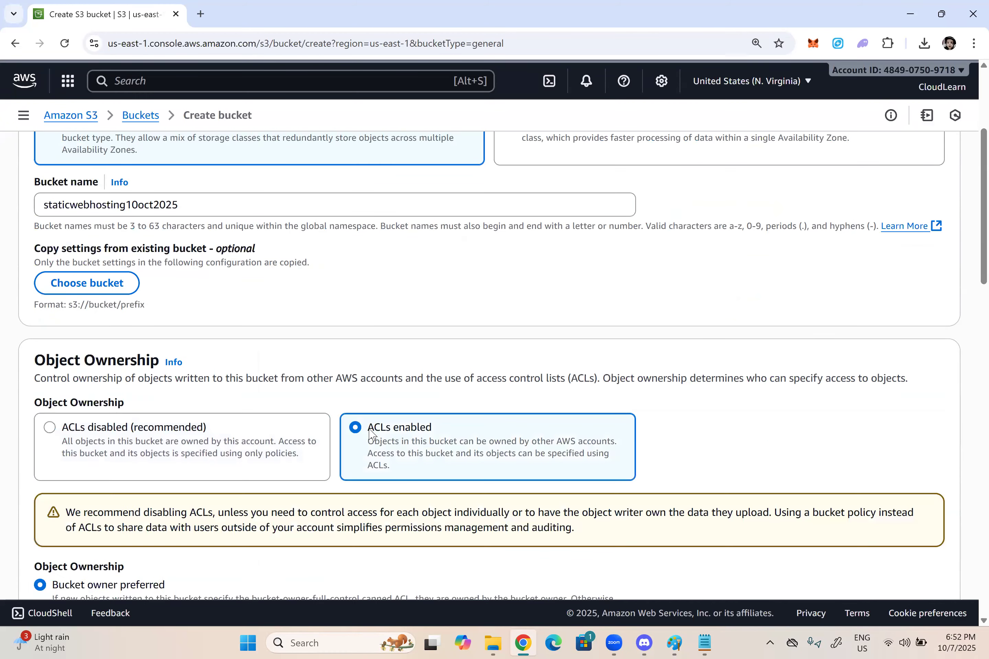
pyautogui.scroll(-4, 196, 409)
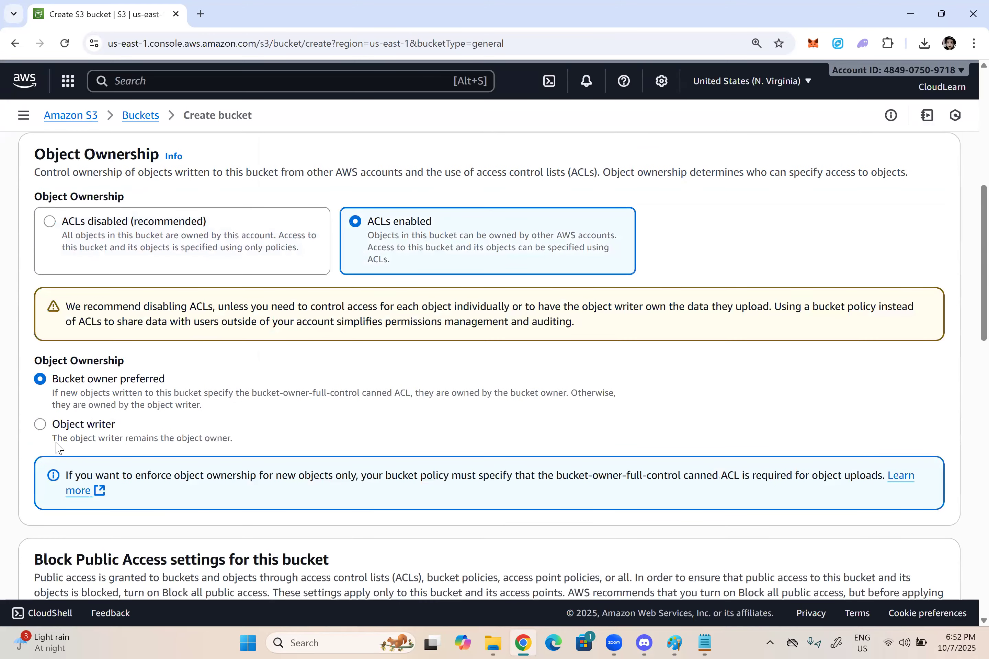
pyautogui.scroll(-4, 55, 442)
pyautogui.scroll(-3, 52, 441)
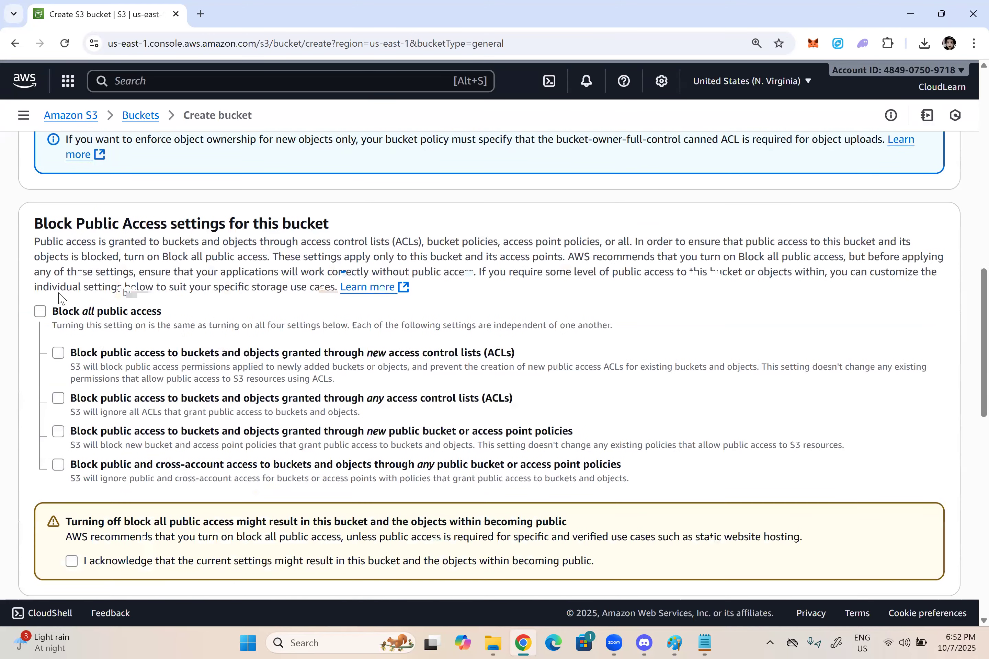
pyautogui.scroll(-3, 92, 373)
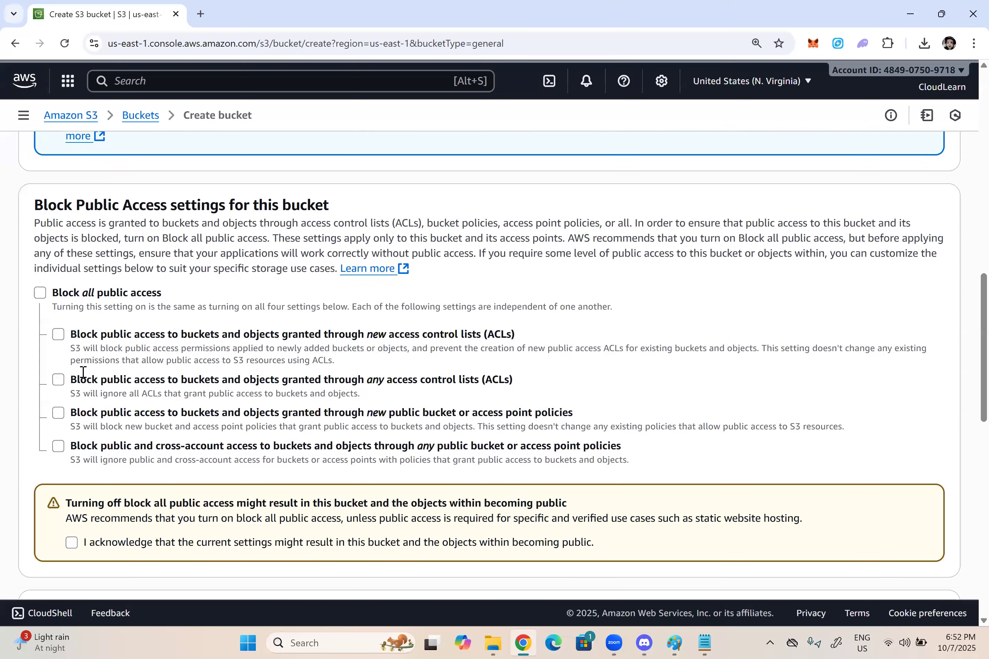
pyautogui.click(71, 416)
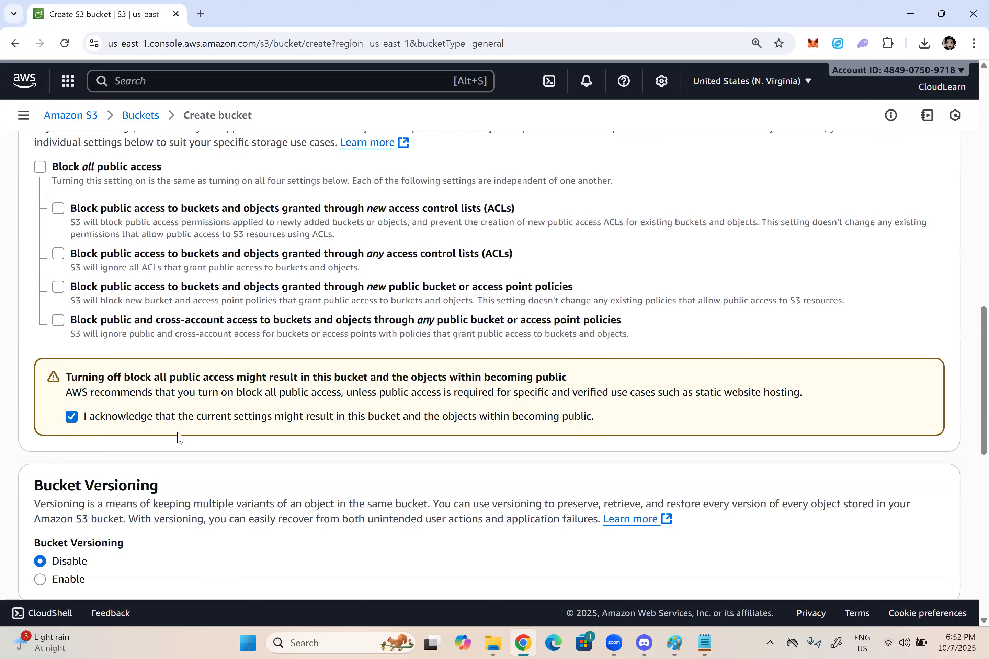
pyautogui.scroll(-10, 448, 411)
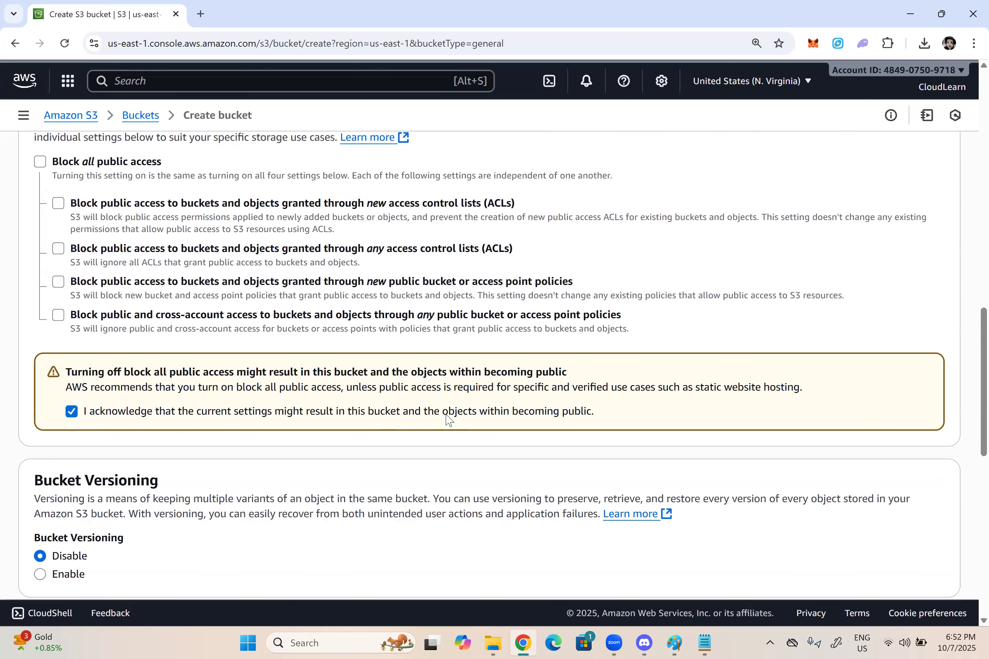
pyautogui.scroll(-1, 825, 525)
pyautogui.click(928, 562)
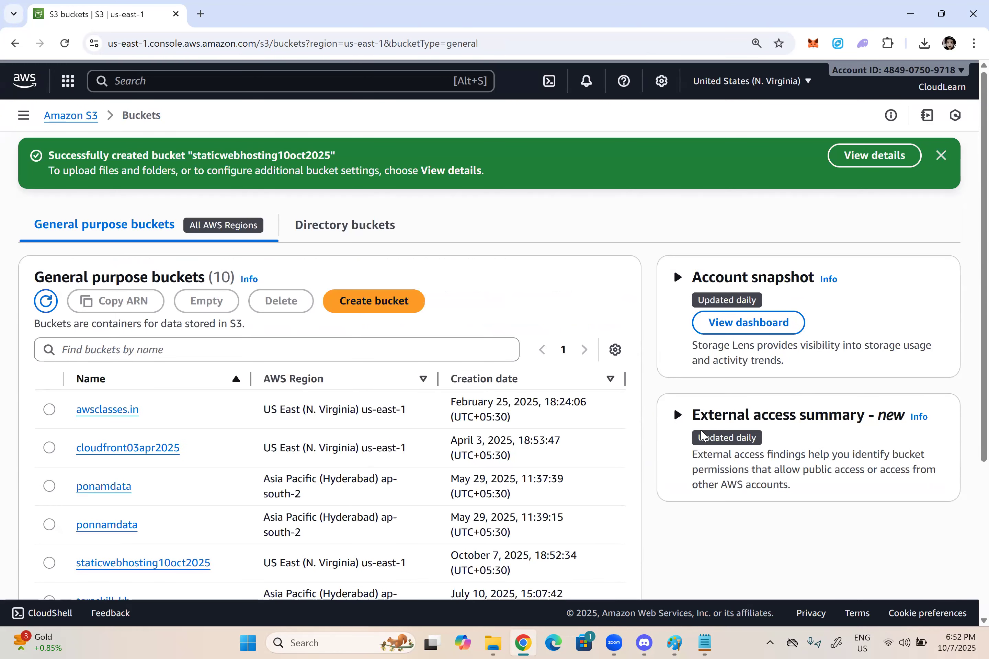
# Step: Open the Upload page of the staticwebhosting10oct2025 bucket and bring up File Explorer showing perfectcut-1.0.0
pyautogui.scroll(-5, 433, 432)
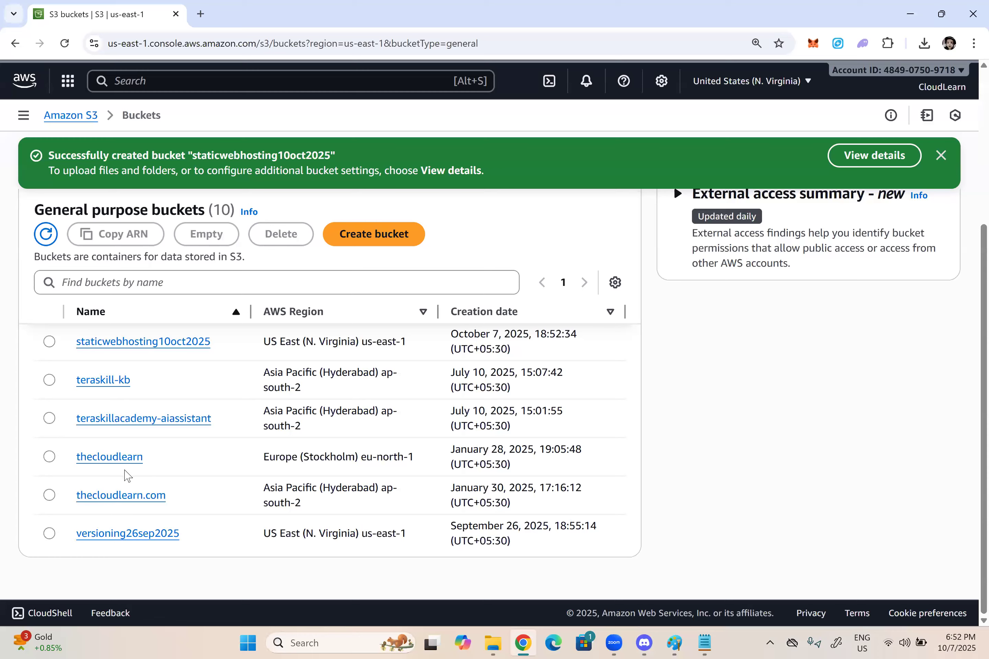
pyautogui.scroll(2, 143, 409)
pyautogui.click(143, 409)
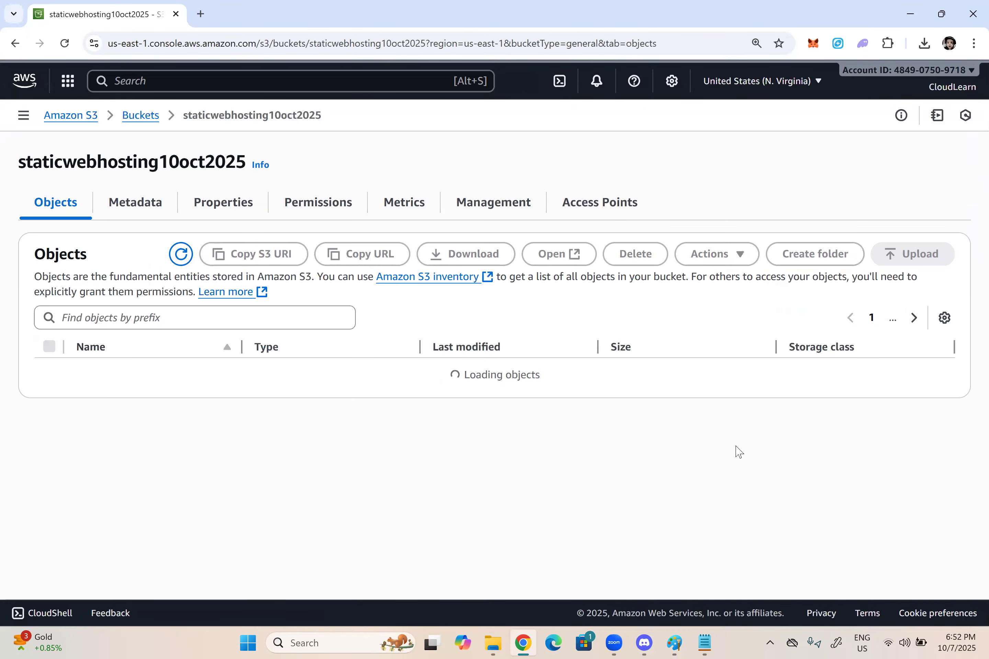
pyautogui.click(919, 261)
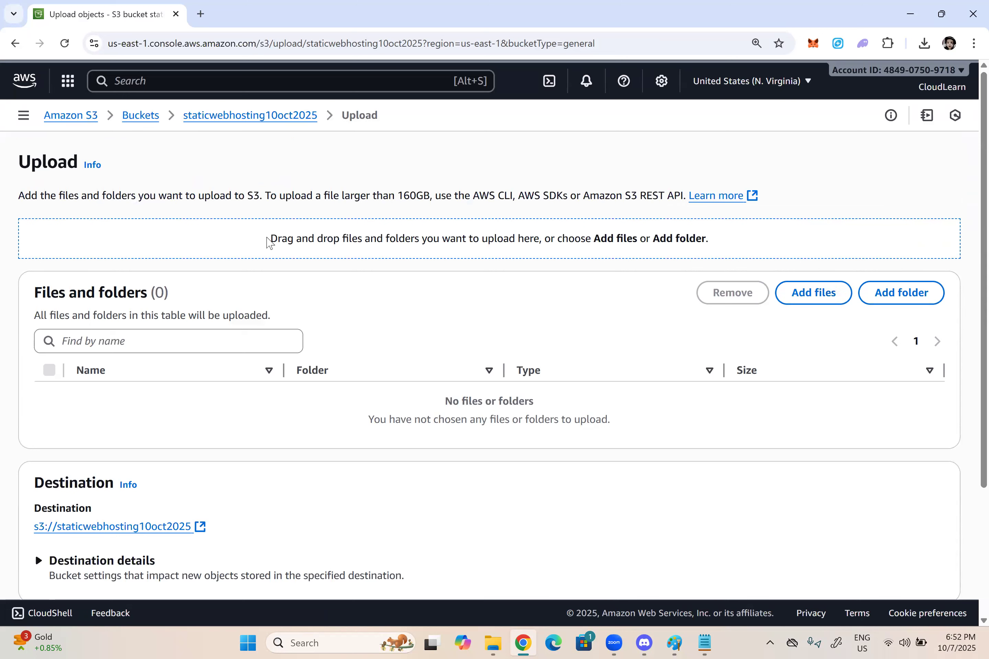
pyautogui.moveTo(271, 238); pyautogui.dragTo(543, 239)
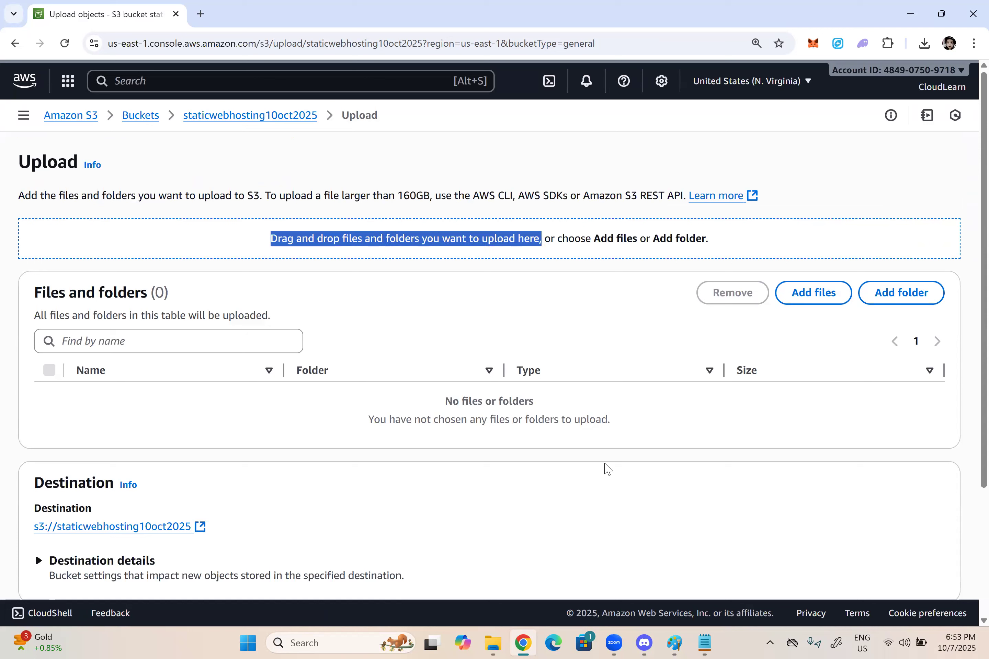
pyautogui.click(502, 641)
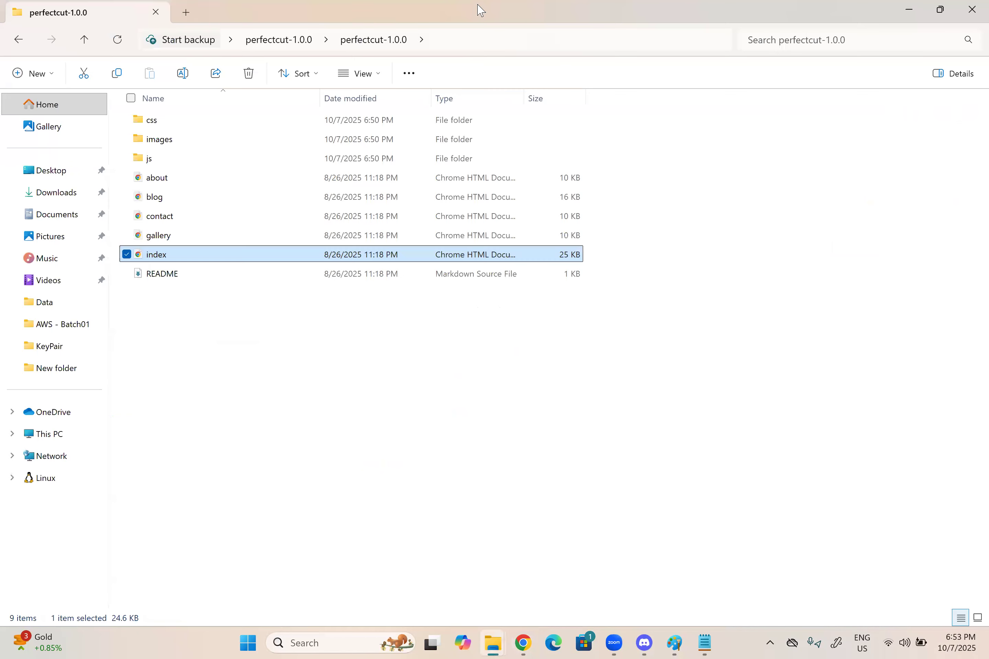
# Step: Resize File Explorer beside the browser and drag all nine perfectcut-1.0.0 items into the upload drop zone
pyautogui.doubleClick(359, 15)
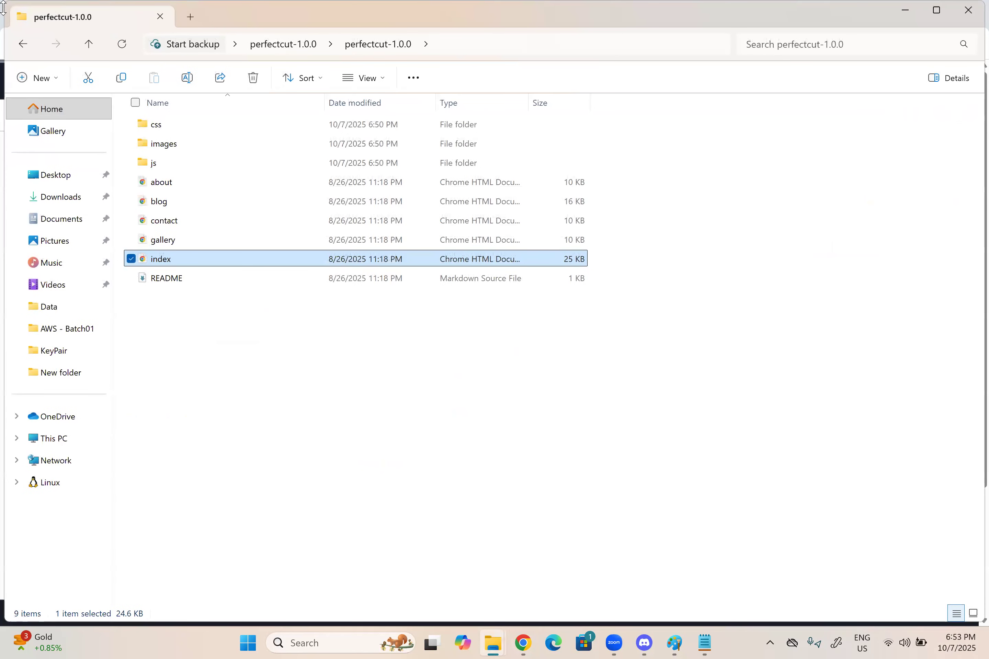
pyautogui.moveTo(3, 7); pyautogui.dragTo(4, 107)
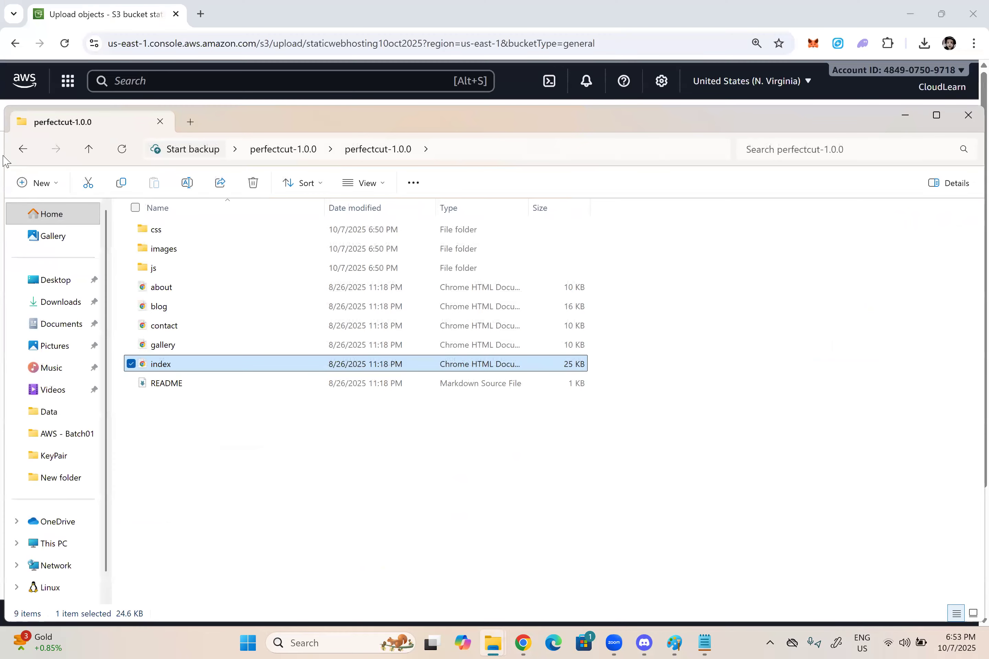
pyautogui.moveTo(8, 153); pyautogui.dragTo(326, 202)
pyautogui.moveTo(510, 495); pyautogui.dragTo(480, 202)
pyautogui.moveTo(557, 109); pyautogui.dragTo(551, 123)
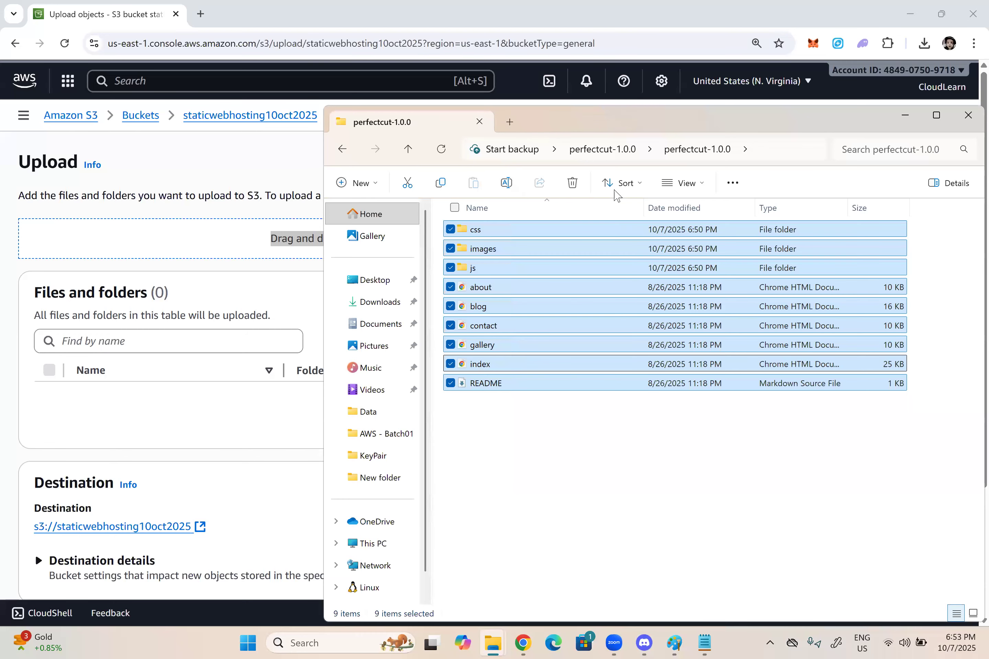
pyautogui.moveTo(595, 121); pyautogui.dragTo(734, 83)
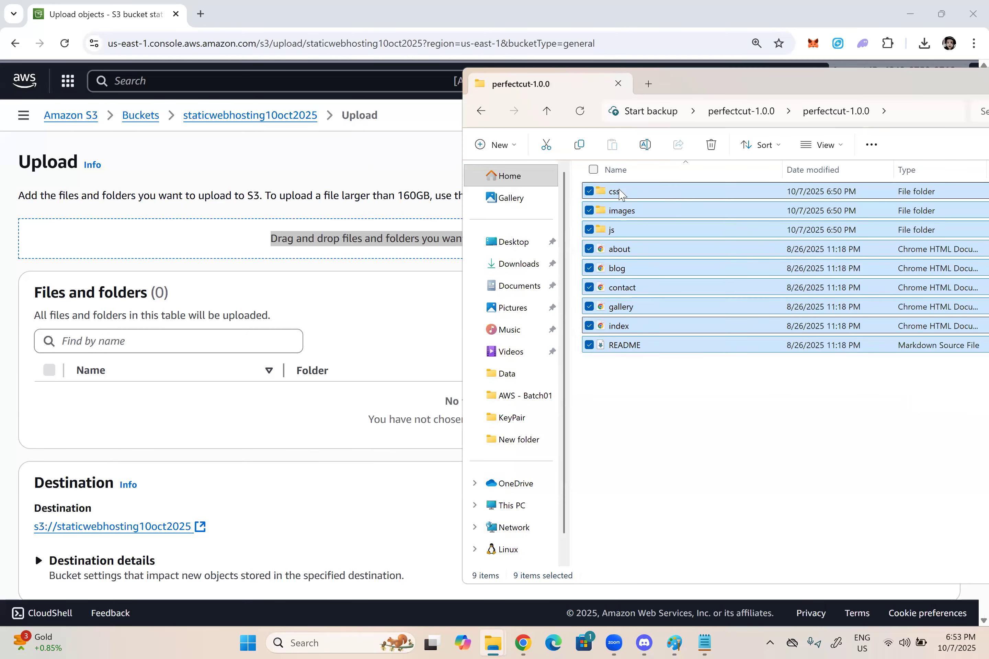
pyautogui.moveTo(620, 195); pyautogui.dragTo(332, 273)
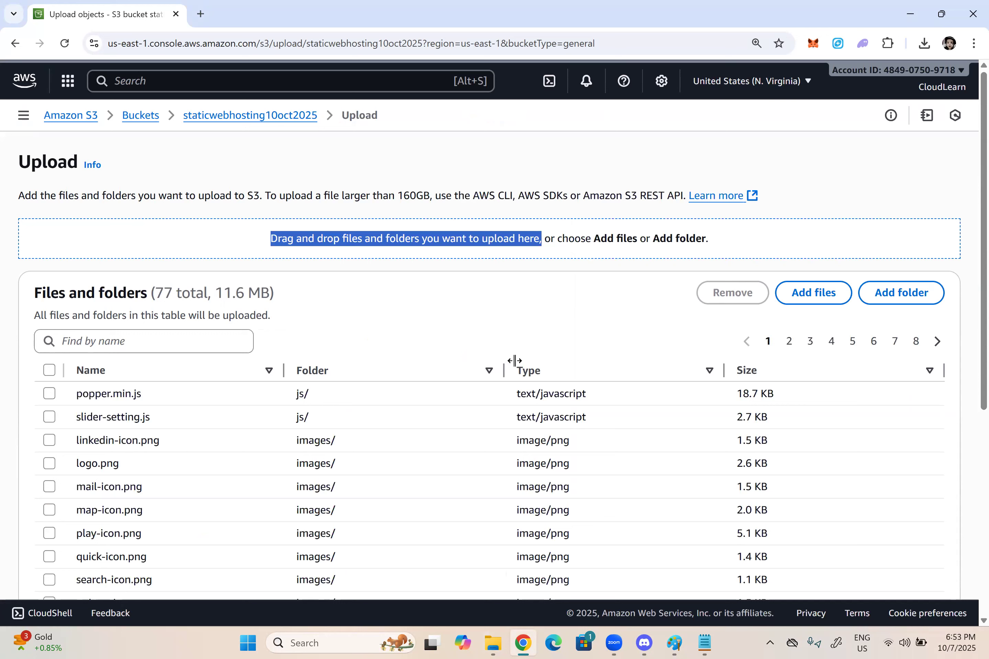
# Step: Review the 77 queued files and choose Grant public-read access under Permissions
pyautogui.scroll(-5, 544, 406)
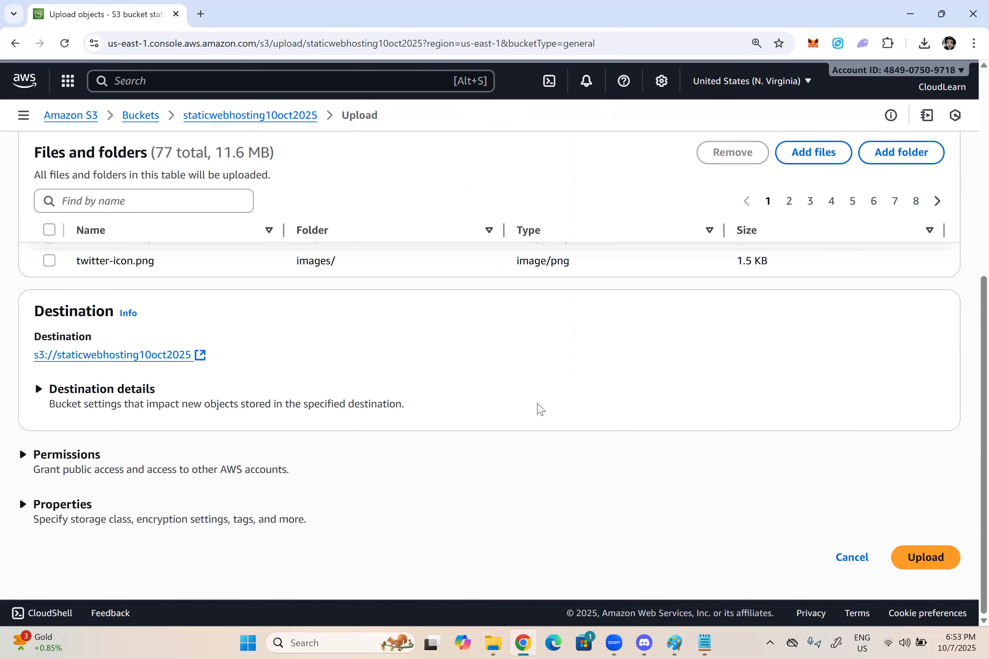
pyautogui.scroll(5, 539, 410)
pyautogui.scroll(-2, 540, 408)
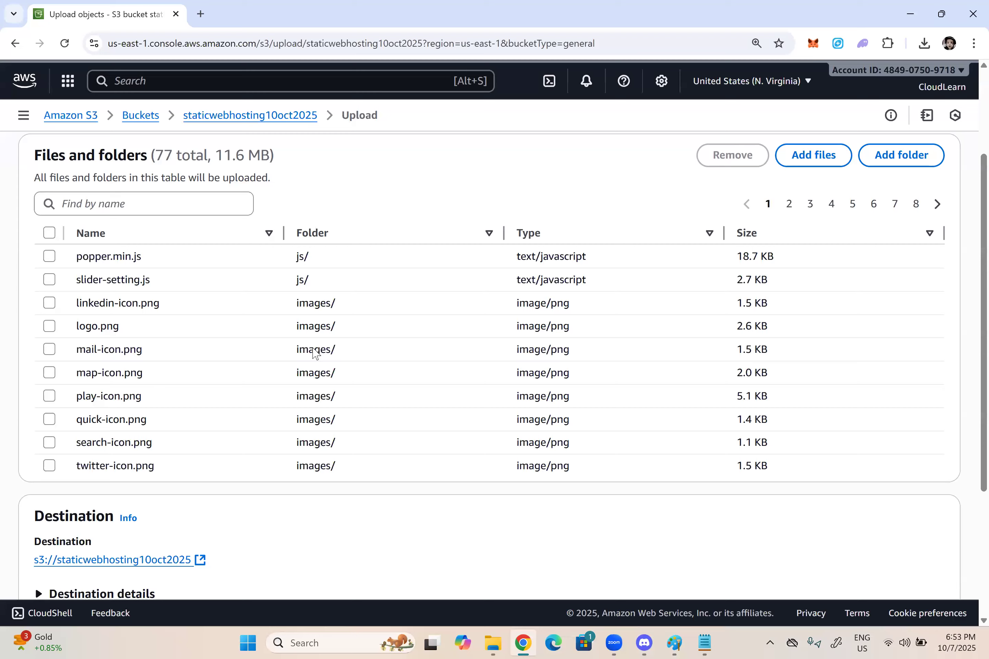
pyautogui.scroll(-1, 313, 353)
pyautogui.scroll(-5, 312, 354)
pyautogui.scroll(6, 967, 518)
pyautogui.scroll(-6, 910, 561)
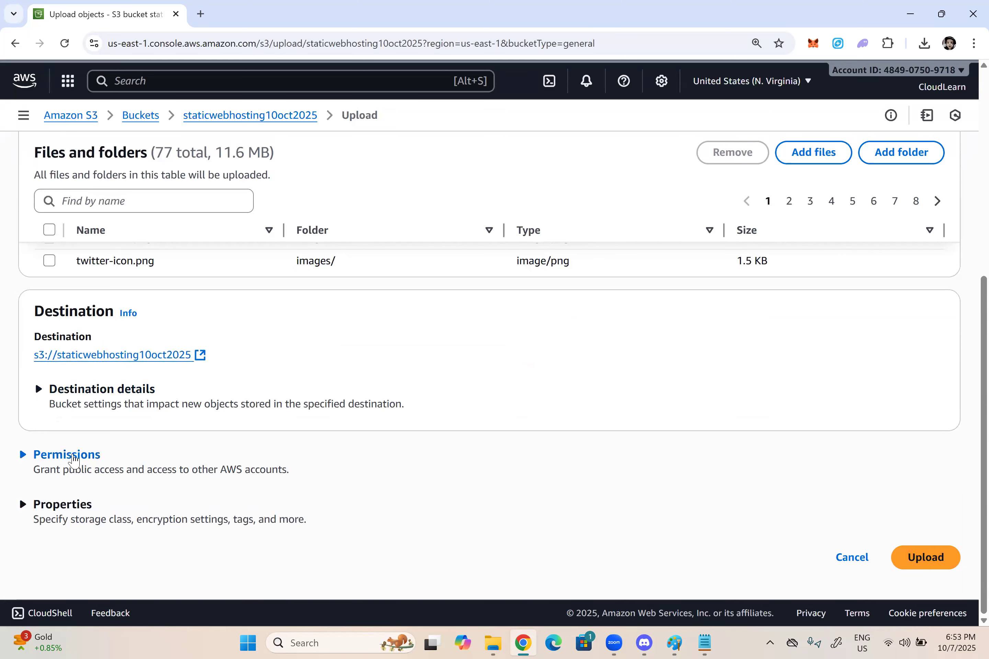
pyautogui.click(70, 455)
pyautogui.scroll(-5, 128, 426)
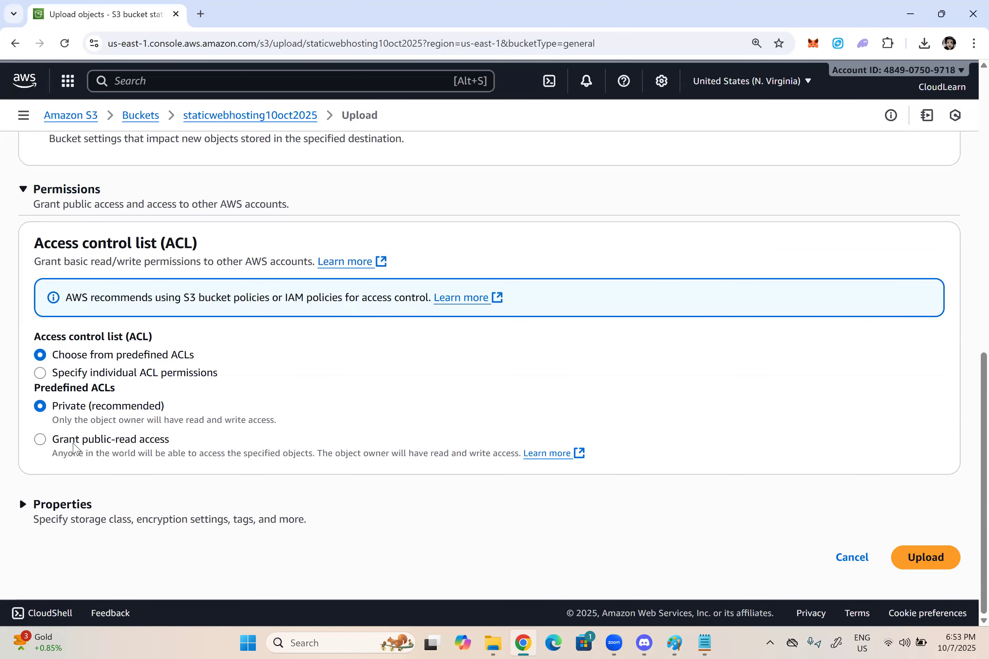
pyautogui.click(51, 449)
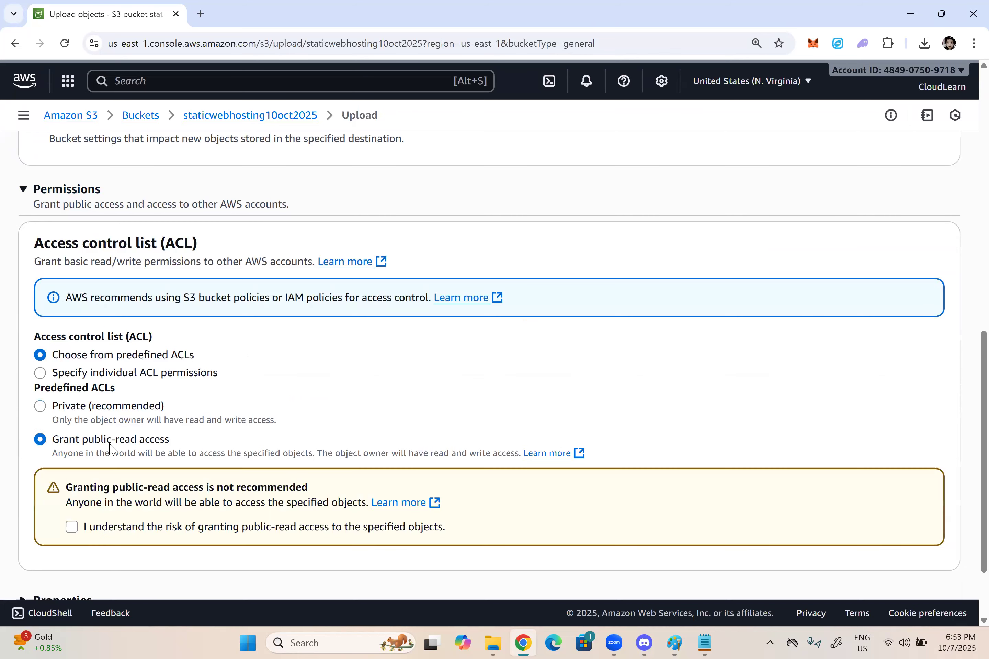
# Step: Acknowledge the public-read risk and start uploading to staticwebhosting10oct2025
pyautogui.scroll(-2, 89, 450)
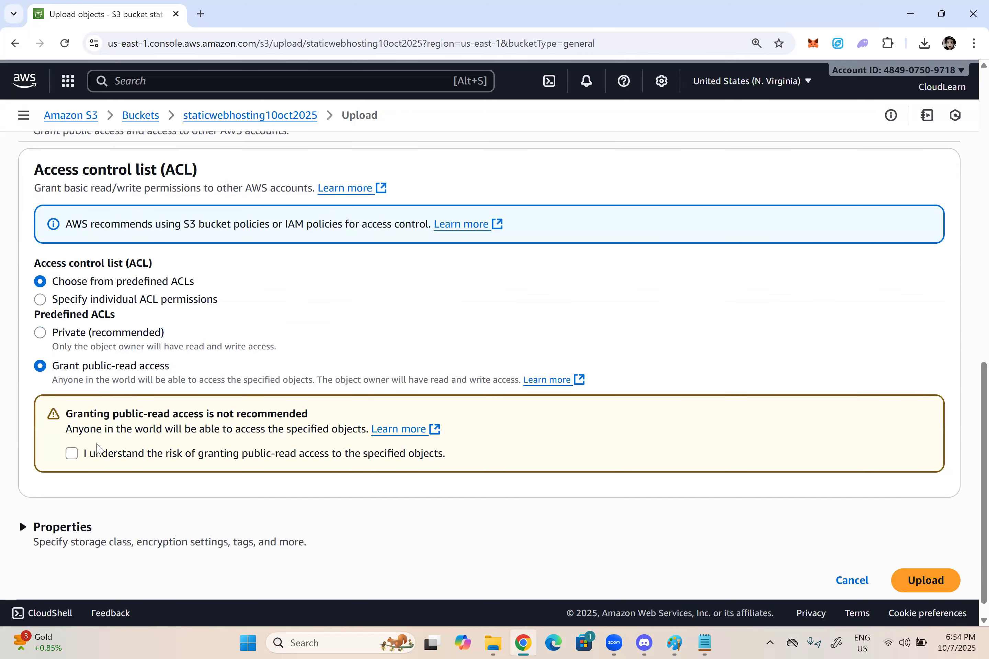
pyautogui.click(72, 431)
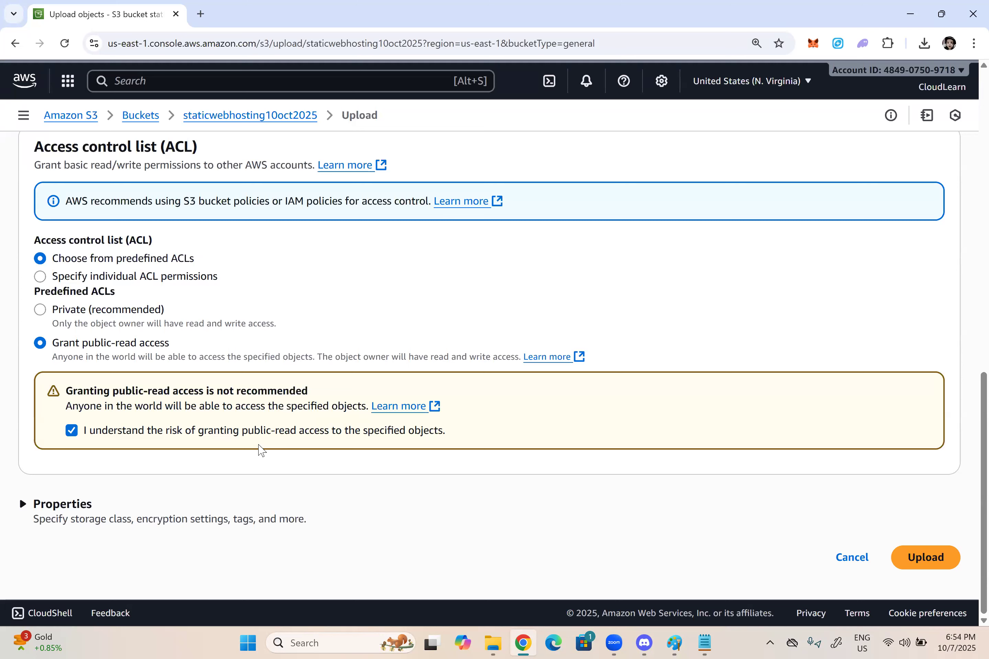
pyautogui.click(924, 566)
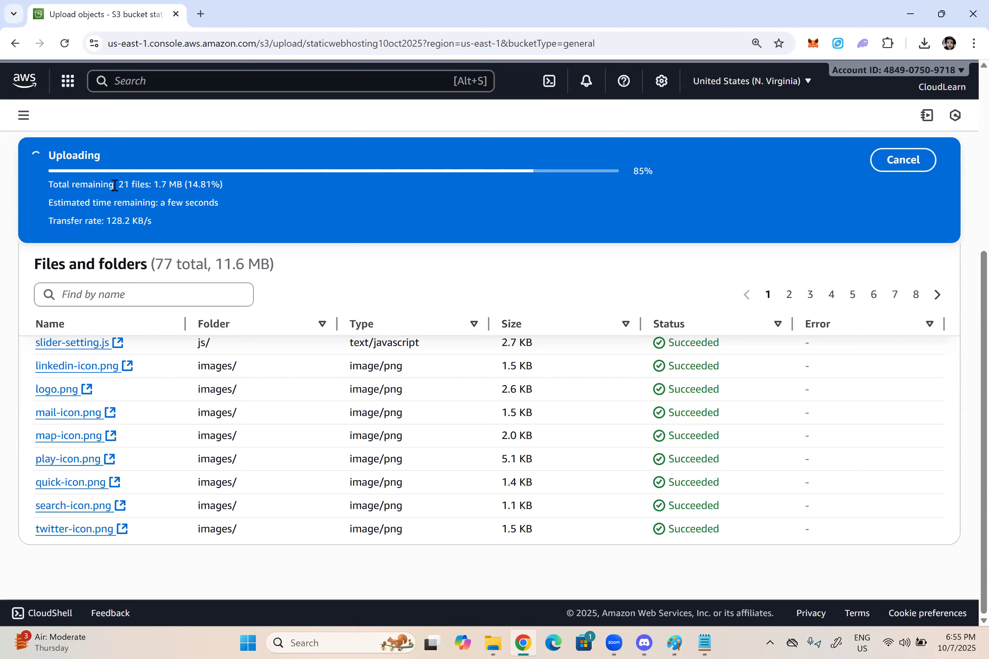
# Step: Wait until all 77 files (11.6 MB) finish uploading with none failed
pyautogui.moveTo(181, 189); pyautogui.dragTo(115, 186)
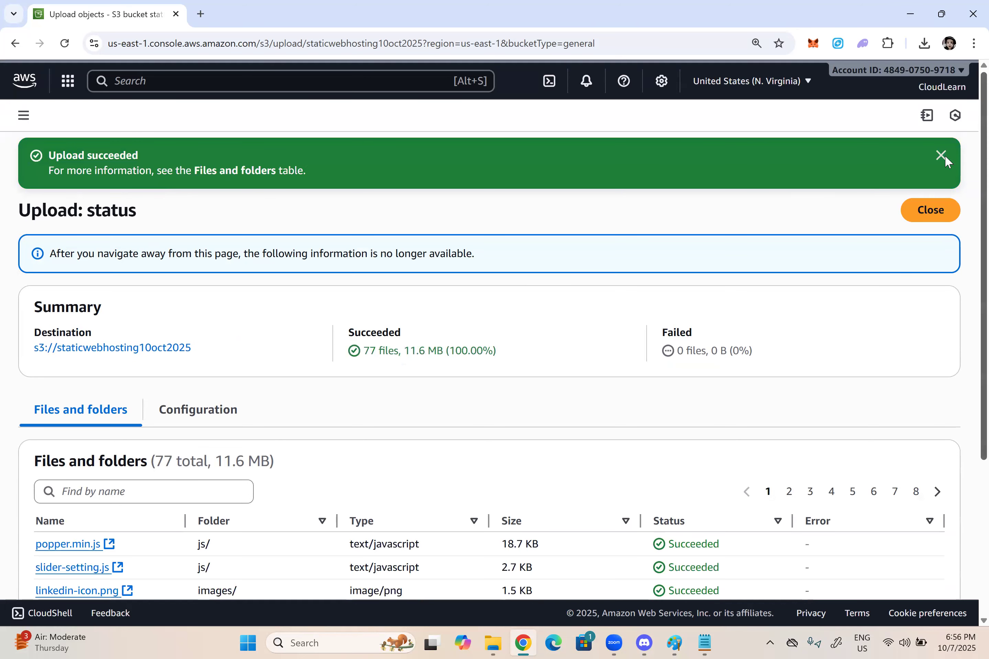
# Step: Close the upload summary and copy the file name index.html from the object list
pyautogui.click(930, 212)
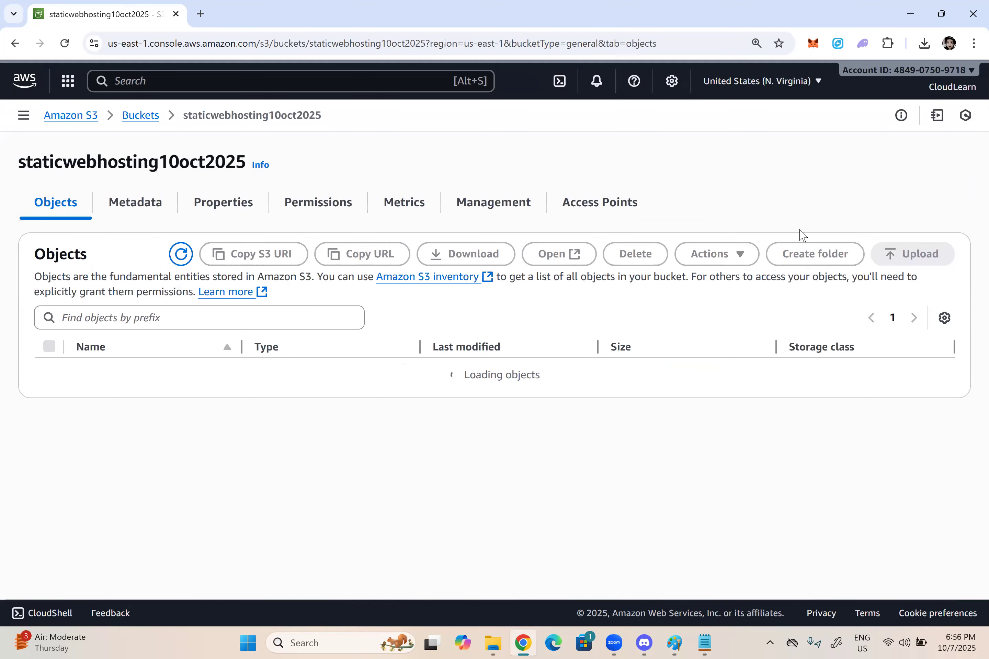
pyautogui.scroll(-2, 399, 567)
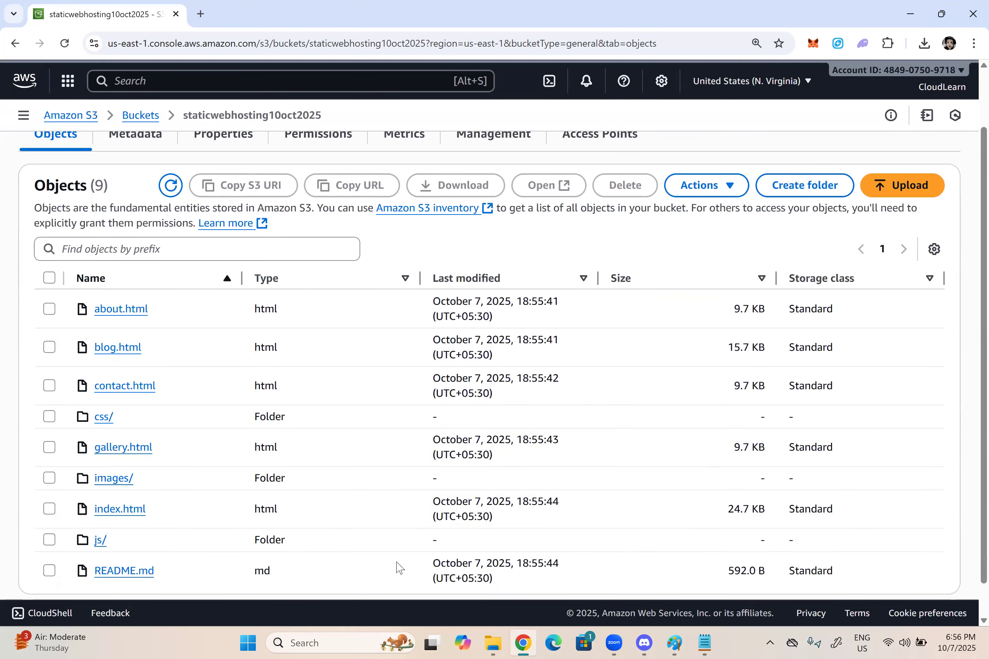
pyautogui.scroll(-1, 399, 567)
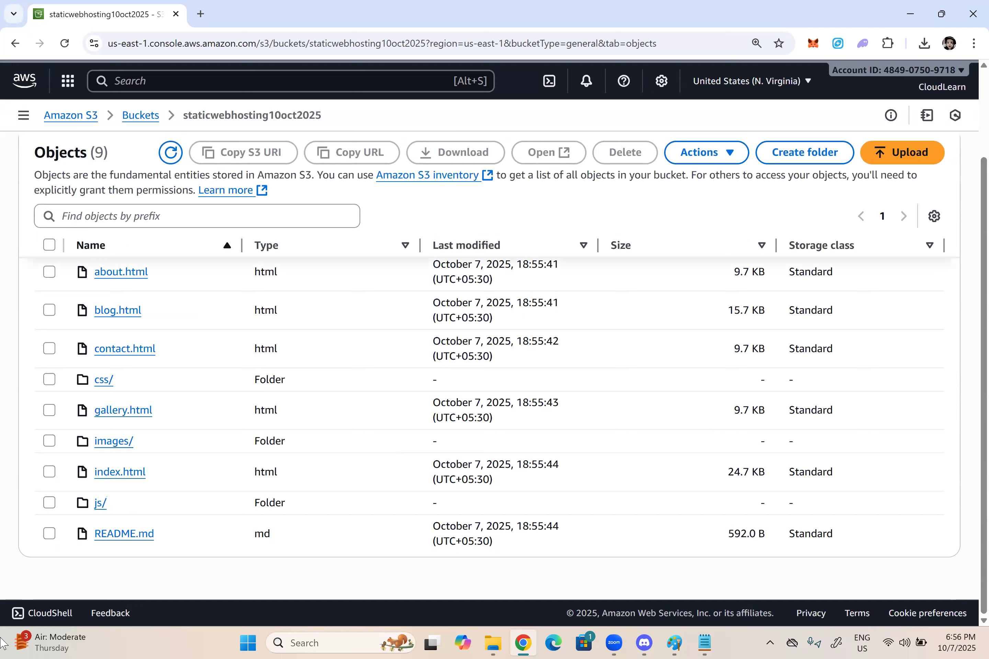
pyautogui.moveTo(157, 476); pyautogui.dragTo(95, 472)
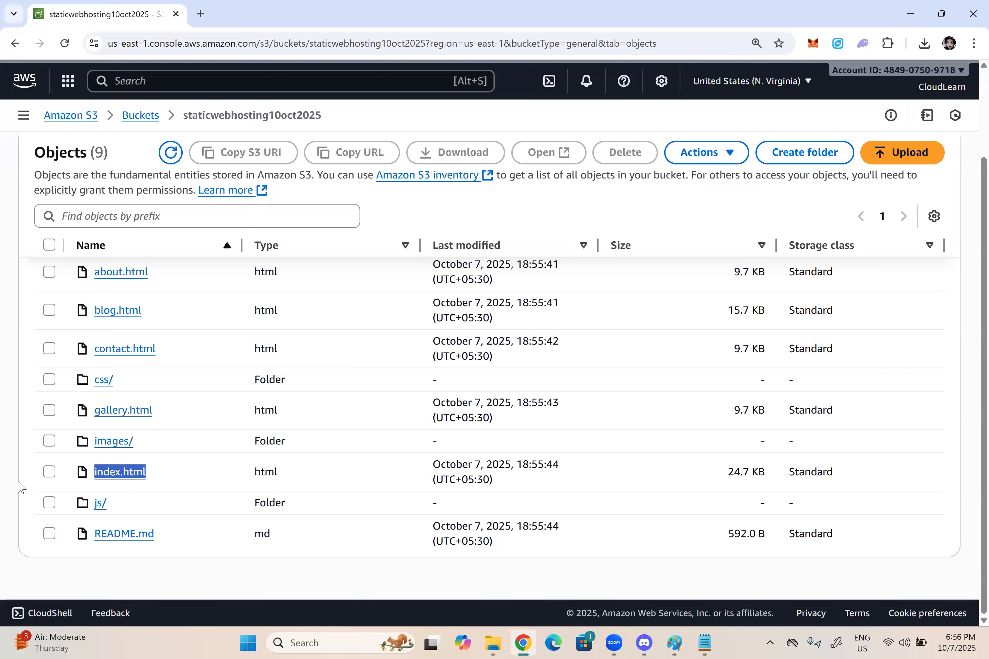
pyautogui.rightClick(133, 470)
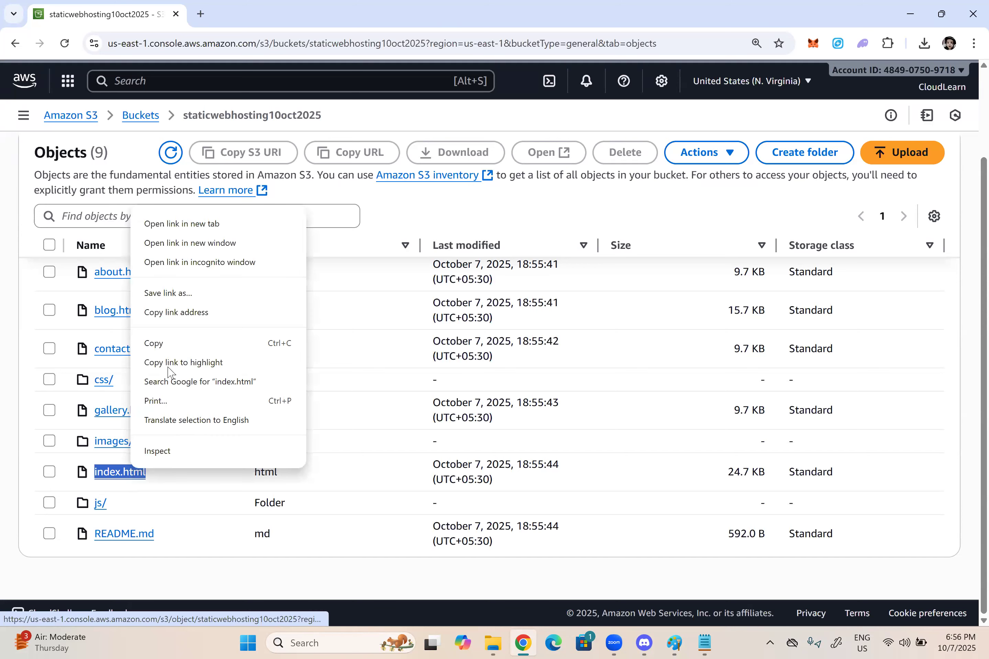
pyautogui.click(162, 343)
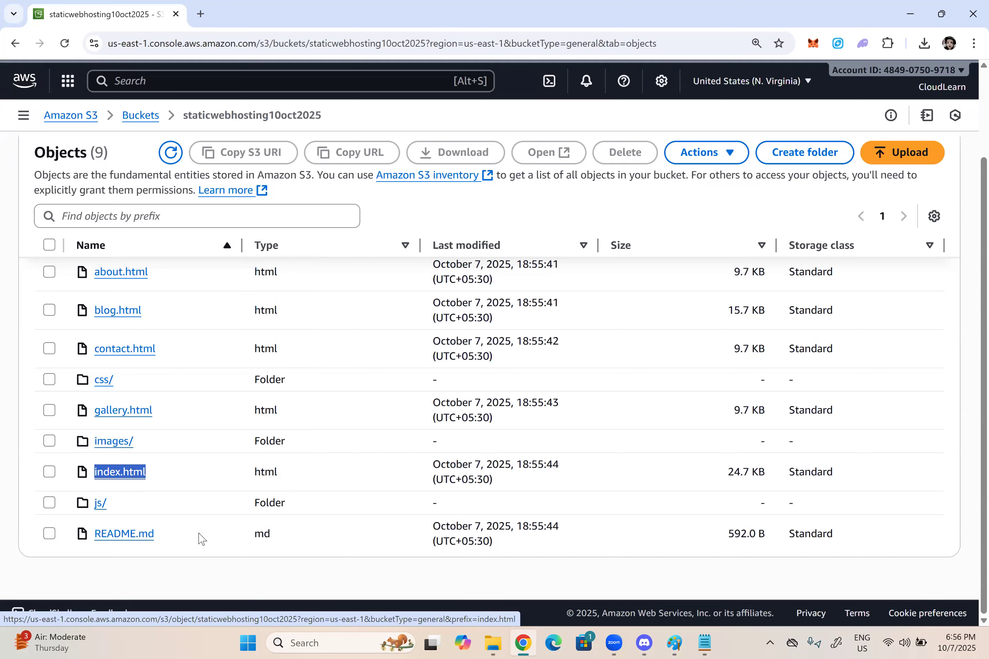
pyautogui.click(182, 500)
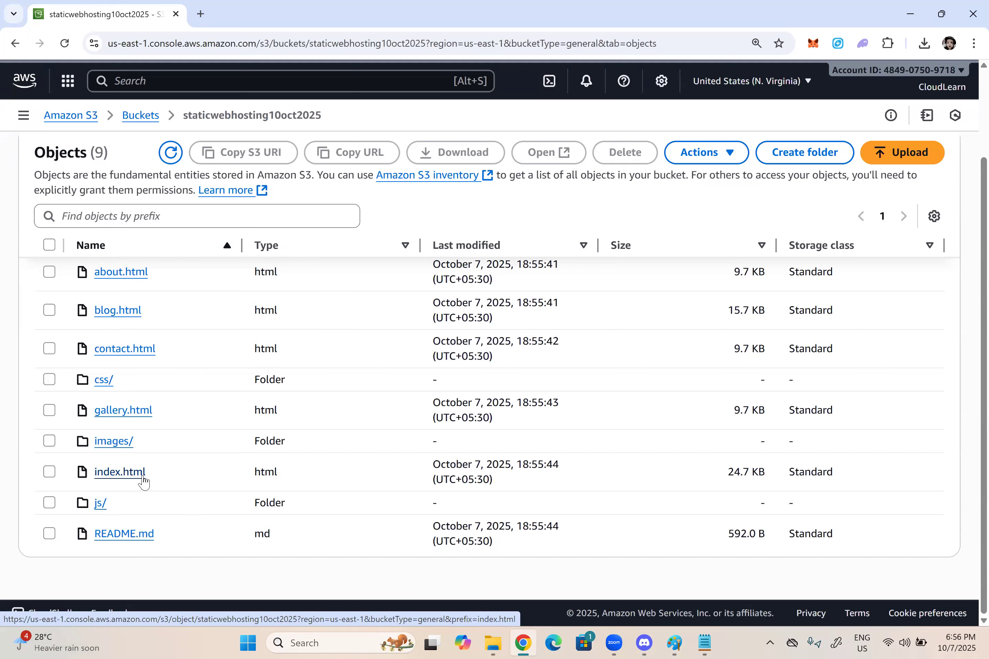
# Step: Go back to Buckets and reopen staticwebhosting10oct2025 to see its nine objects
pyautogui.scroll(3, 25, 204)
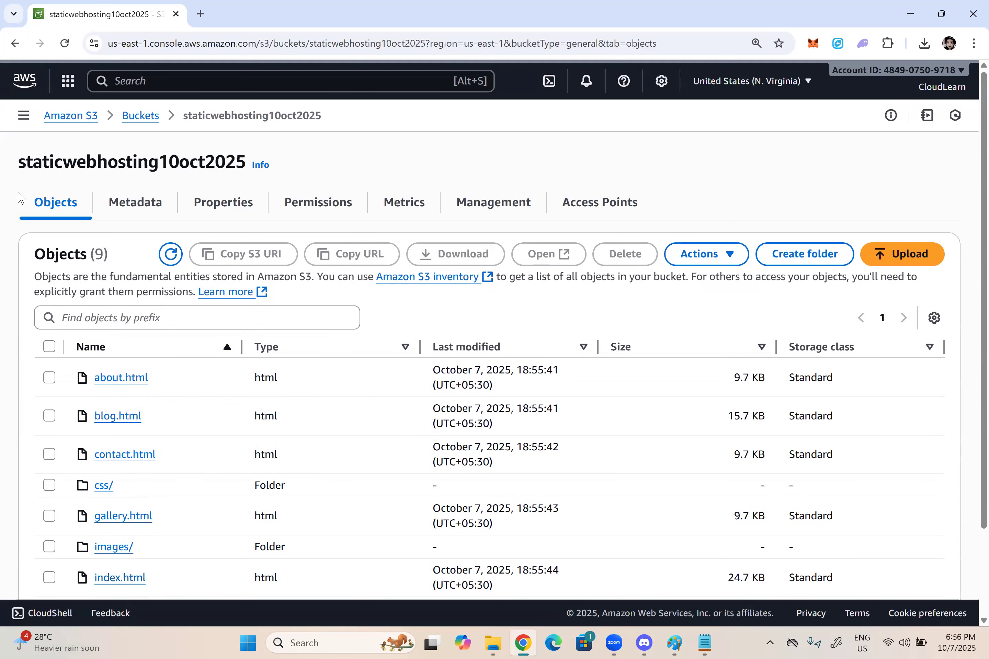
pyautogui.click(147, 123)
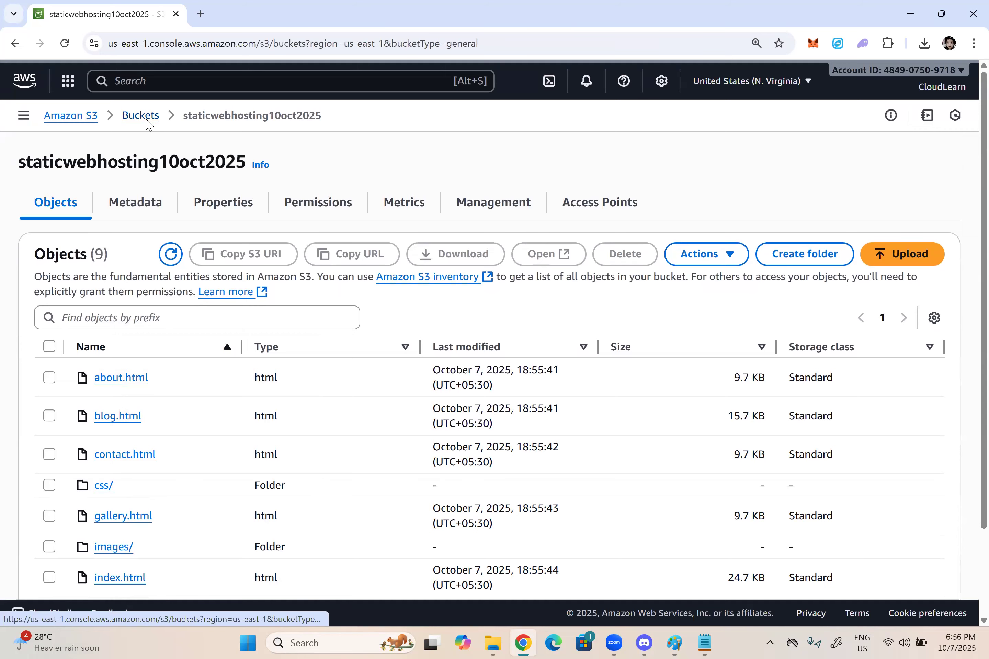
pyautogui.scroll(-4, 141, 362)
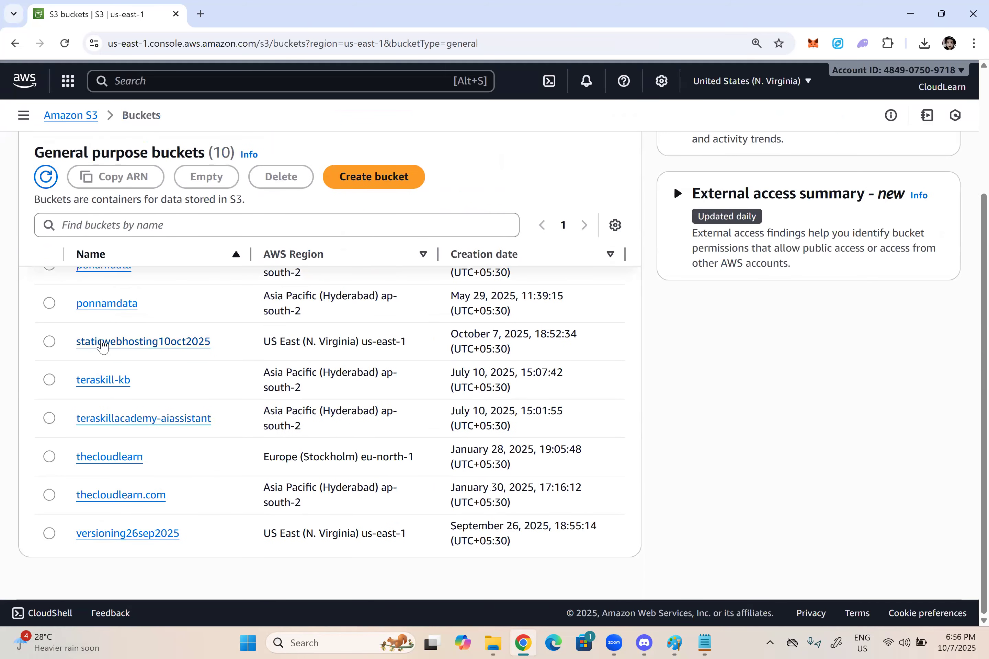
pyautogui.click(110, 342)
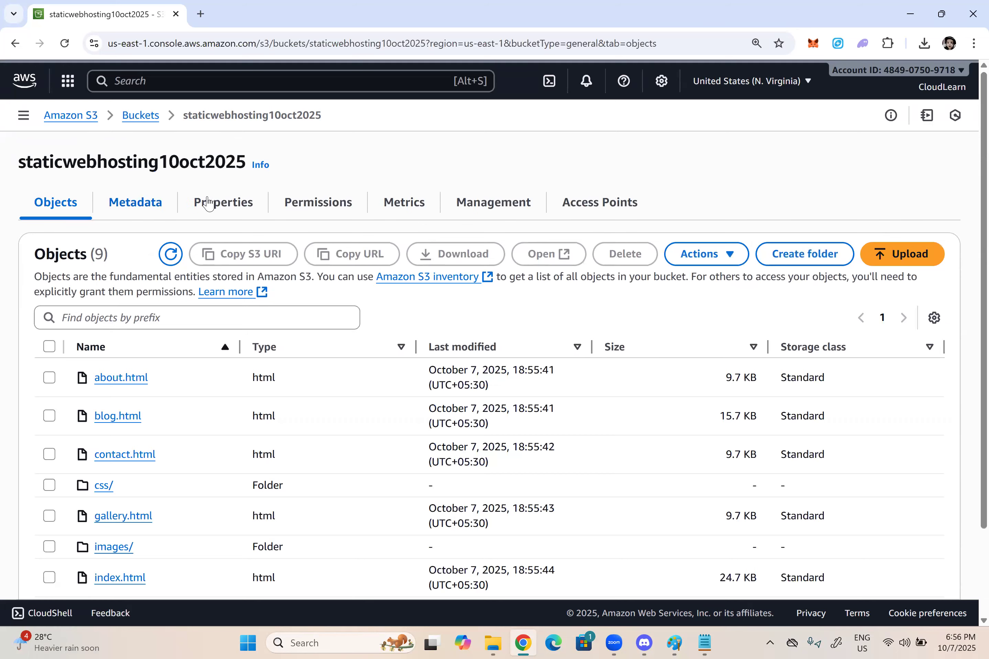
# Step: In the bucket's Properties, open the Edit page for Static website hosting, currently disabled
pyautogui.click(221, 204)
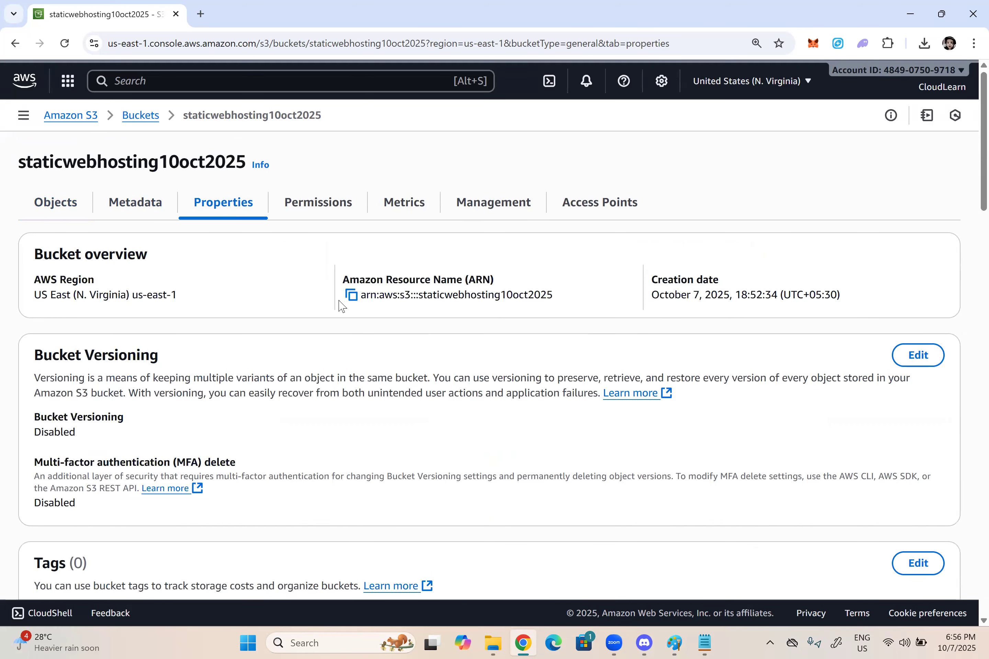
pyautogui.scroll(-15, 470, 382)
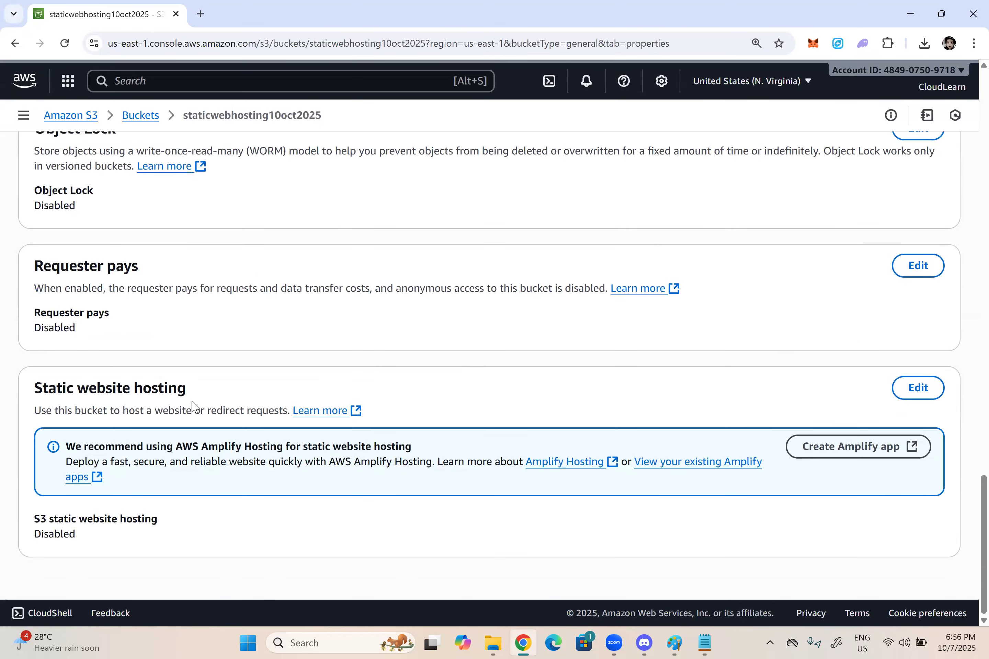
pyautogui.moveTo(155, 520); pyautogui.dragTo(40, 515)
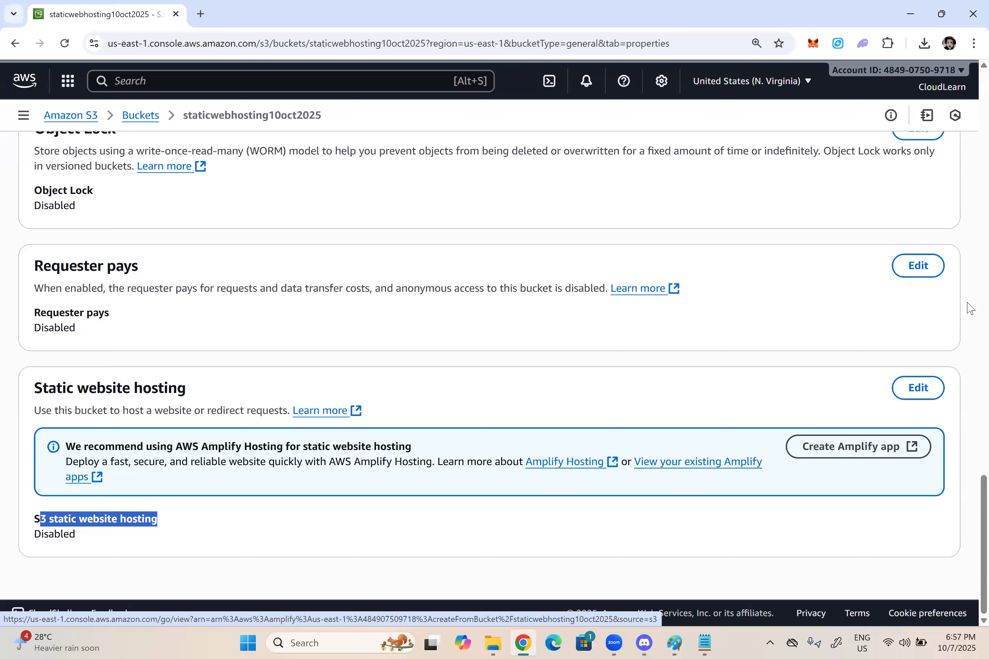
pyautogui.click(918, 392)
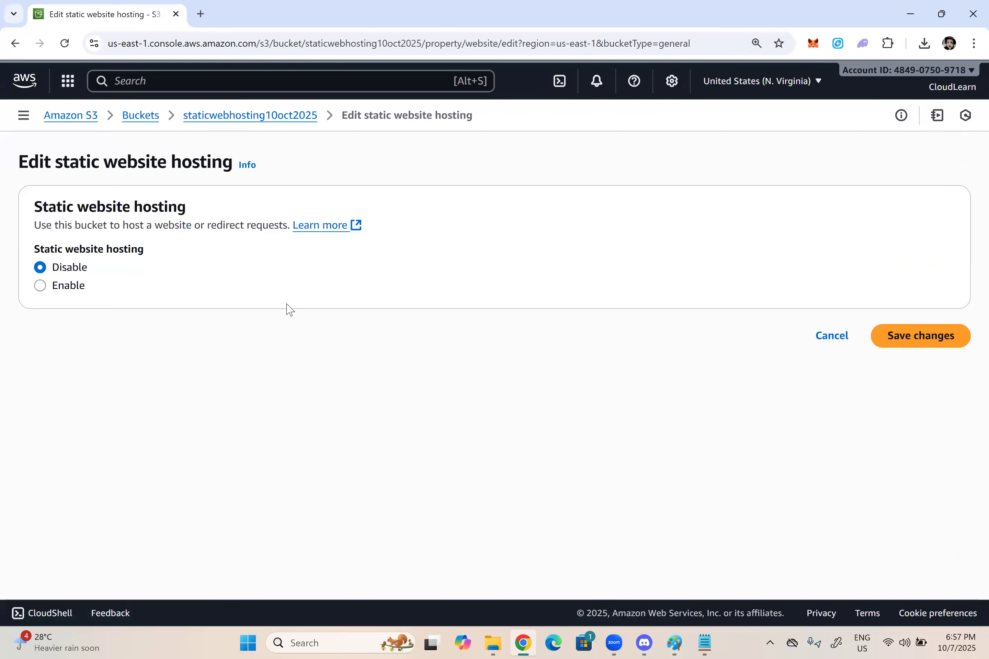
# Step: Enable static website hosting with index.html as the index document and save the changes
pyautogui.click(68, 286)
pyautogui.scroll(-3, 65, 206)
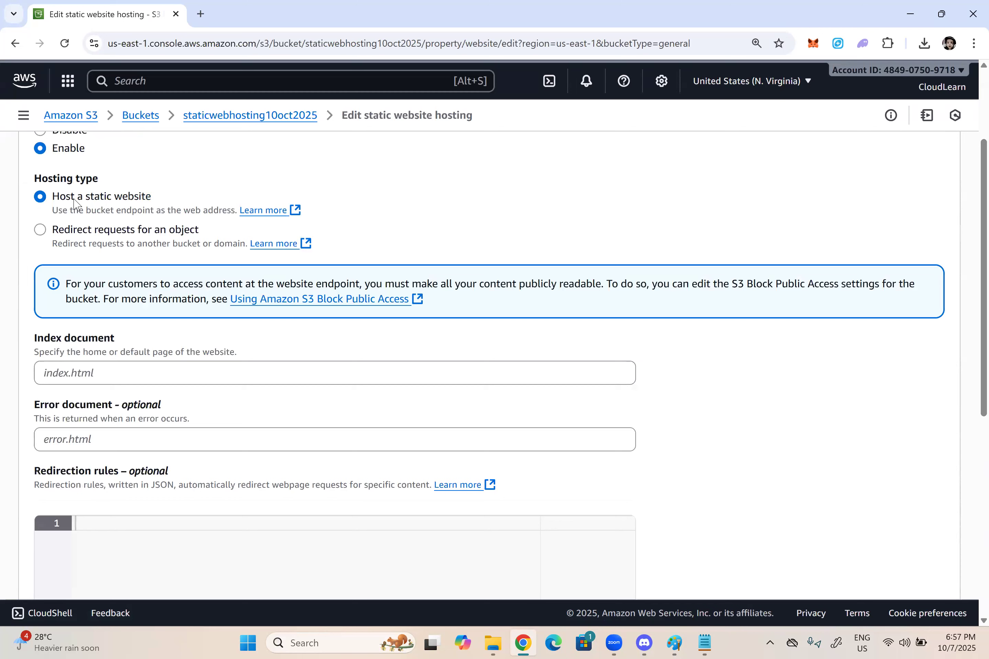
pyautogui.moveTo(121, 339); pyautogui.dragTo(27, 341)
pyautogui.click(66, 376)
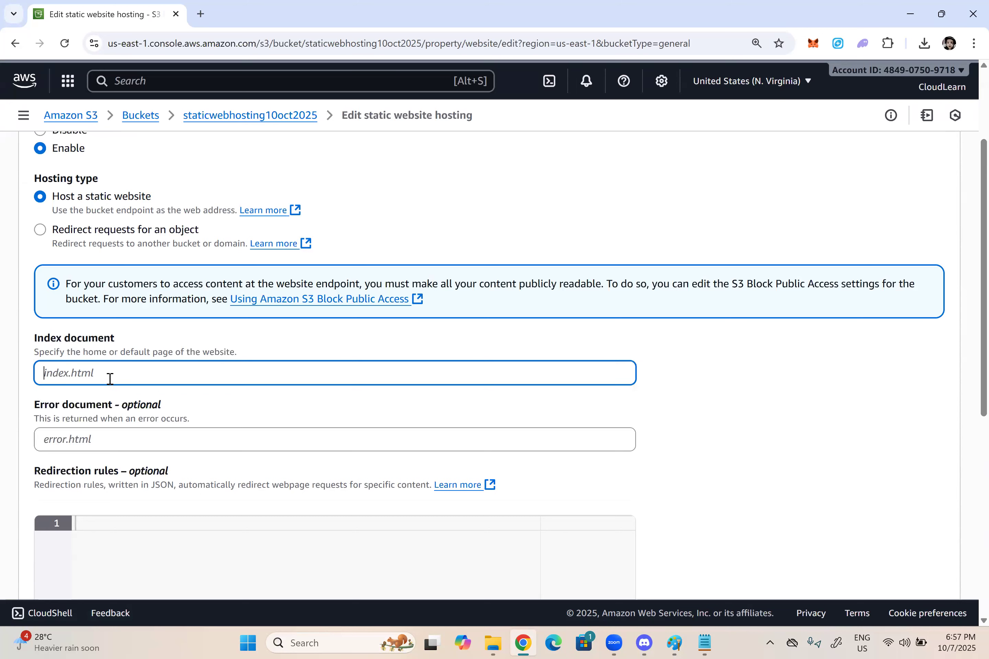
pyautogui.hotkey('ctrl', 'v')
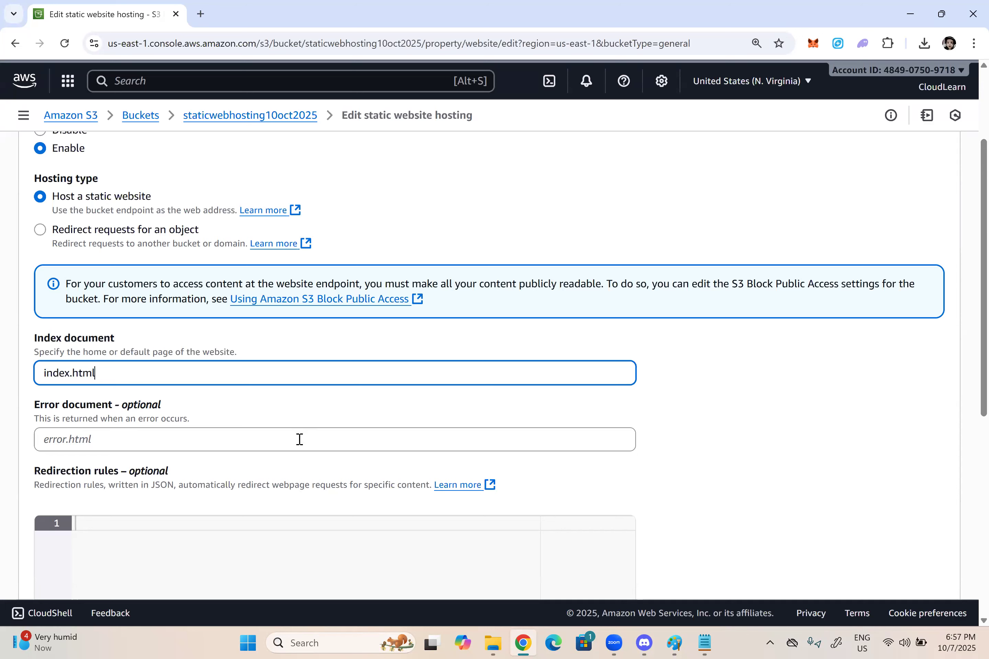
pyautogui.scroll(-6, 298, 439)
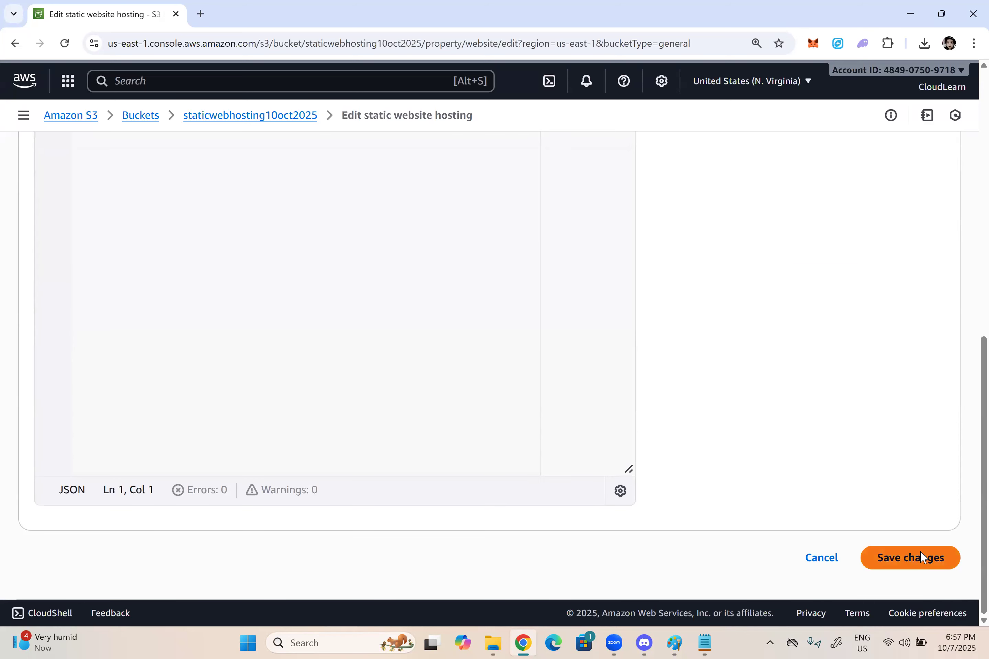
pyautogui.click(920, 555)
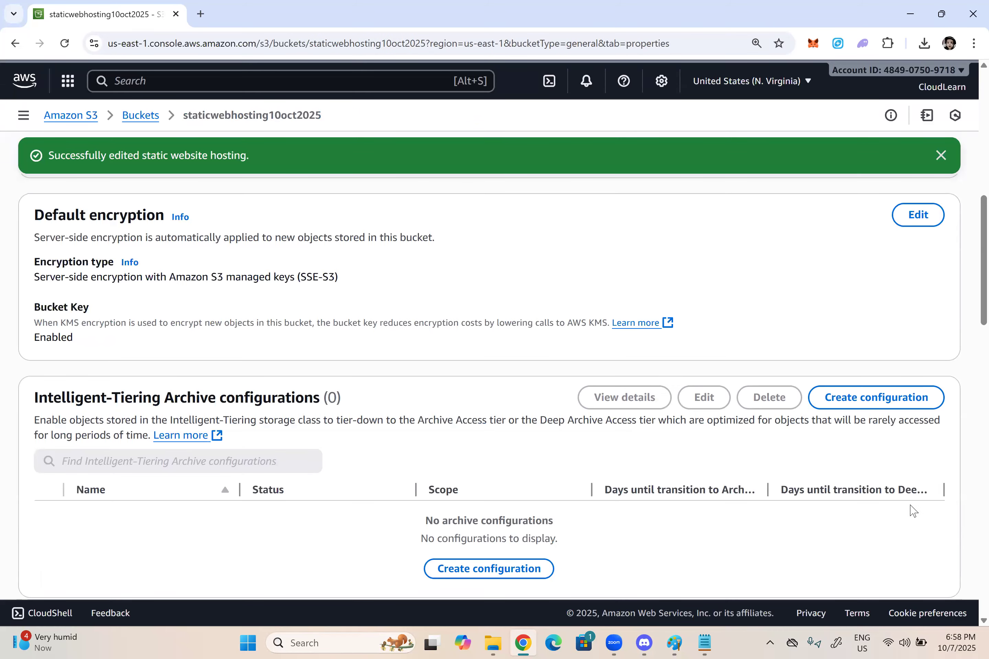
# Step: Copy the bucket's website endpoint URL
pyautogui.scroll(-20, 911, 502)
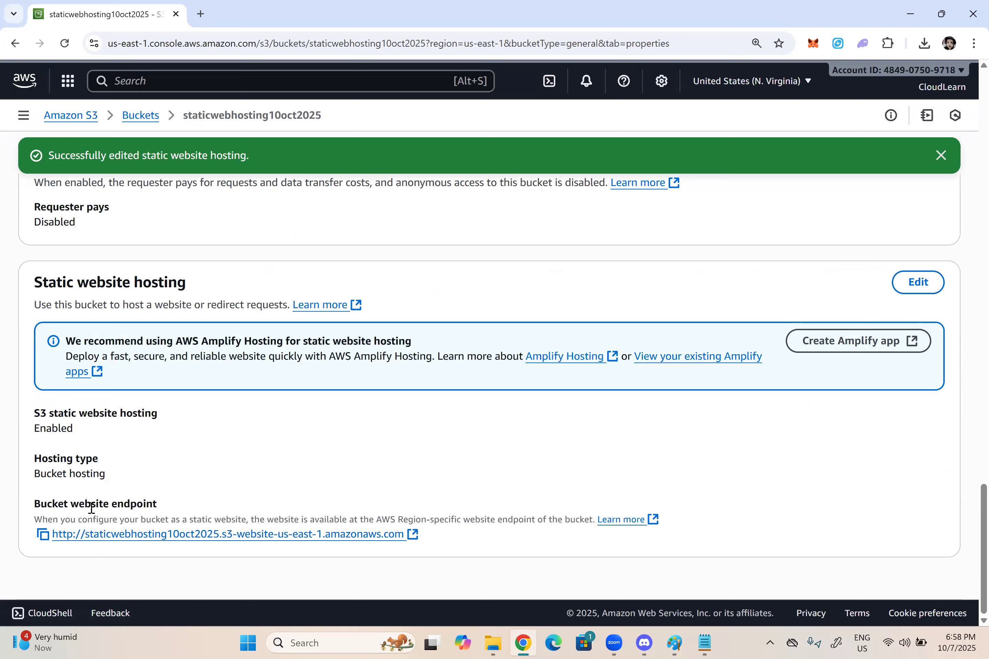
pyautogui.click(44, 536)
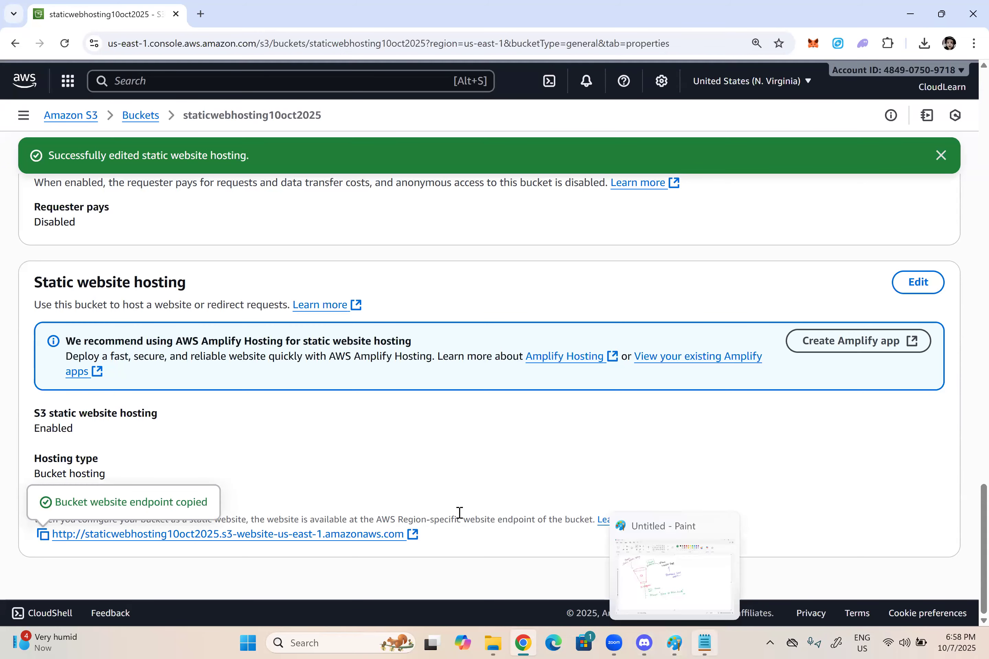
pyautogui.hotkey('alt', 'Tab')
# Step: Paste the website endpoint URL on an indented line under the 'Verify the website is accessible' step
pyautogui.click(438, 501)
pyautogui.press('Return')
pyautogui.press('Return')
pyautogui.press('Tab')
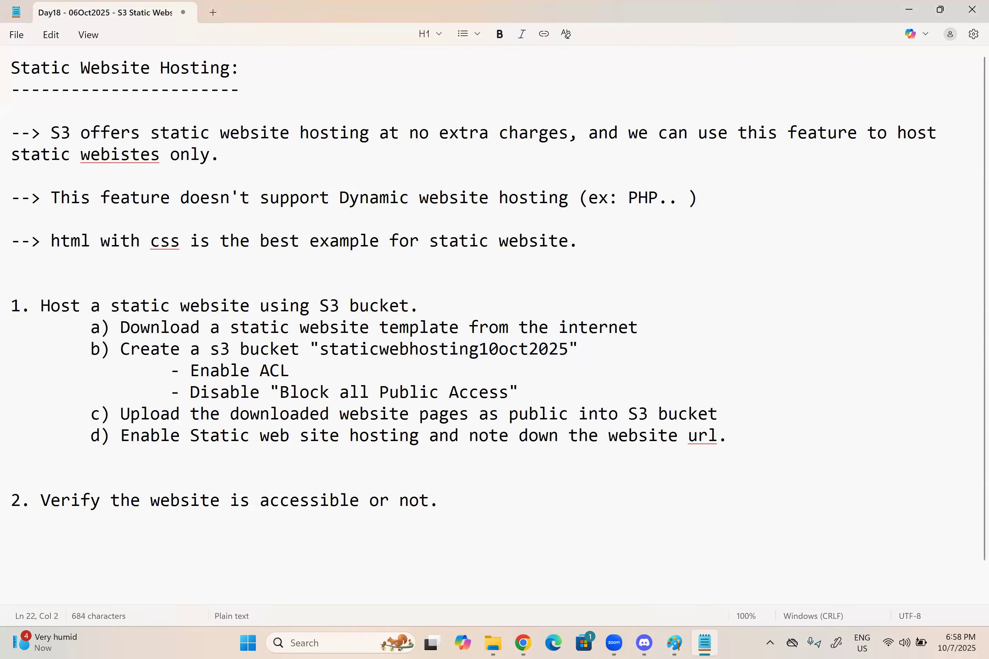
pyautogui.hotkey('ctrl', 'v')
pyautogui.press('Return')
pyautogui.press('Return')
pyautogui.press('Return')
pyautogui.press('Return')
pyautogui.press('Return')
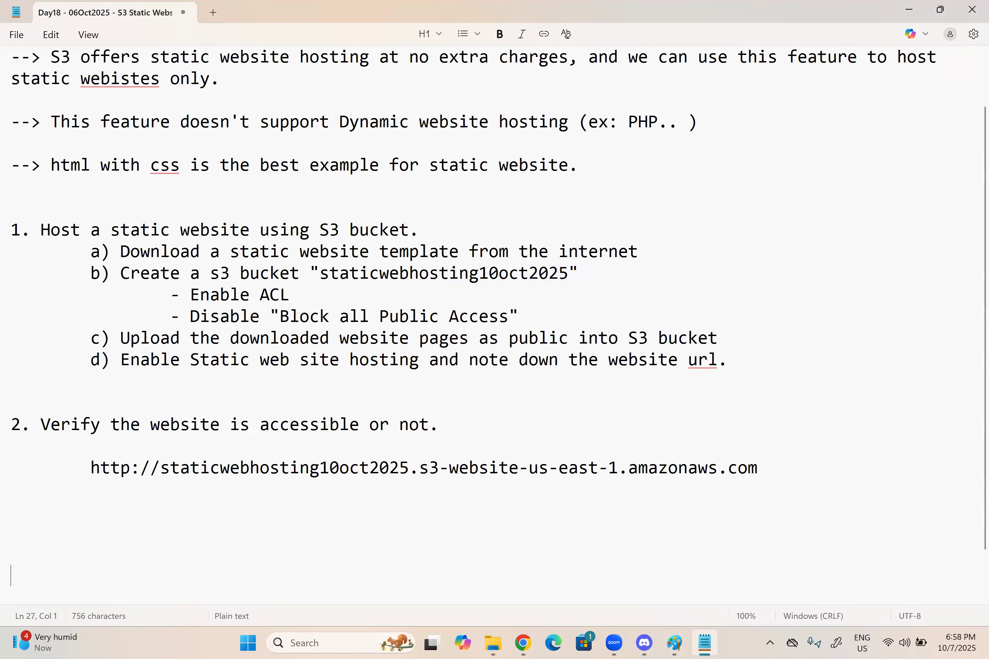
pyautogui.press('Return')
pyautogui.press('Return')
pyautogui.press('Return')
pyautogui.doubleClick(166, 417)
pyautogui.moveTo(166, 417); pyautogui.dragTo(91, 401)
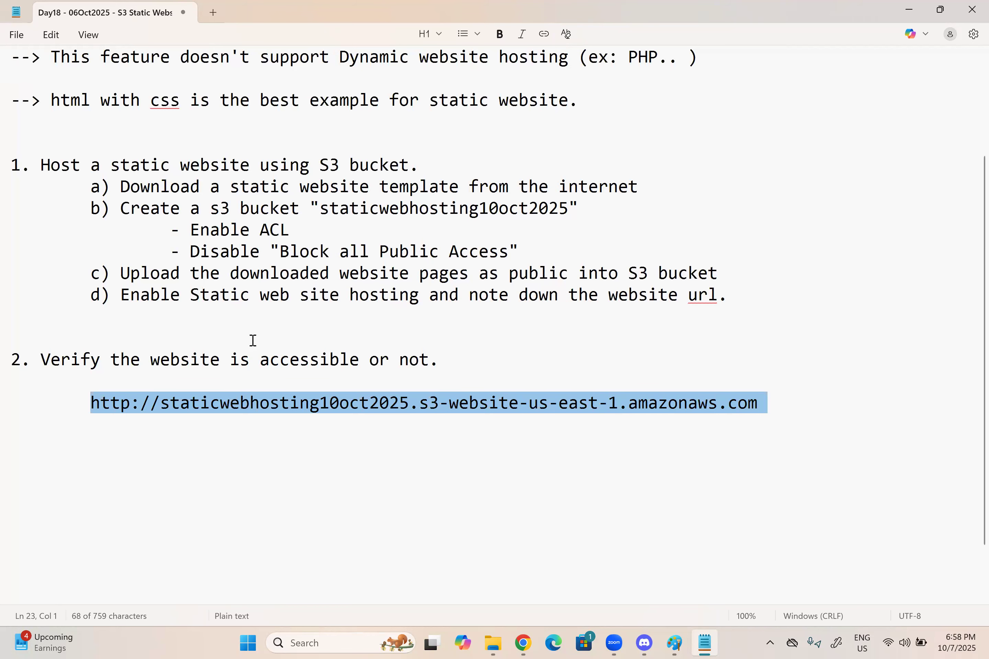
pyautogui.hotkey('ctrl', '2')
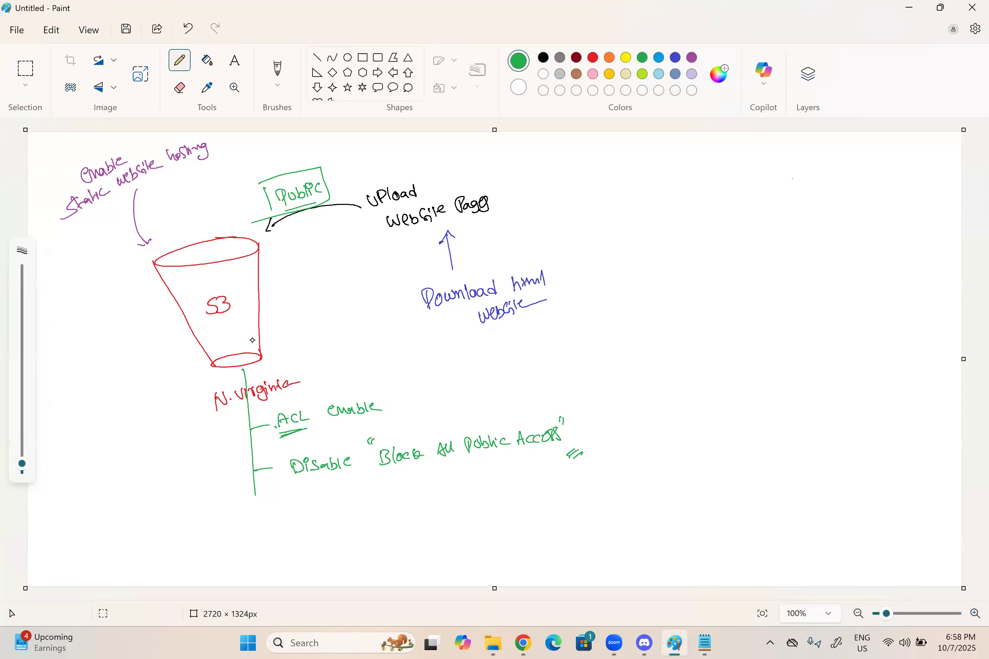
# Step: Draw a green divider beside the S3 sketch and handwrite an underlined red Route 53 heading
pyautogui.moveTo(626, 147); pyautogui.dragTo(626, 501)
pyautogui.click(592, 57)
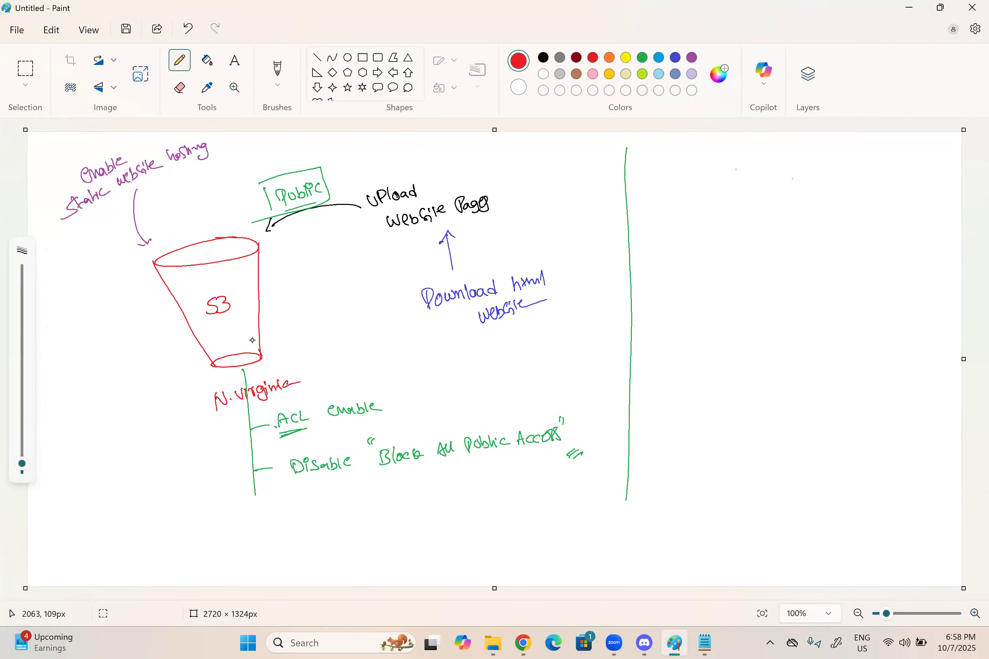
pyautogui.moveTo(704, 189)
pyautogui.mouseDown()
pyautogui.moveTo(710, 209)
pyautogui.moveTo(728, 207)
pyautogui.mouseUp()
pyautogui.moveTo(733, 193)
pyautogui.mouseDown()
pyautogui.moveTo(731, 205)
pyautogui.moveTo(779, 176)
pyautogui.moveTo(773, 187)
pyautogui.mouseUp()
pyautogui.click(777, 172)
pyautogui.moveTo(722, 219); pyautogui.dragTo(800, 186)
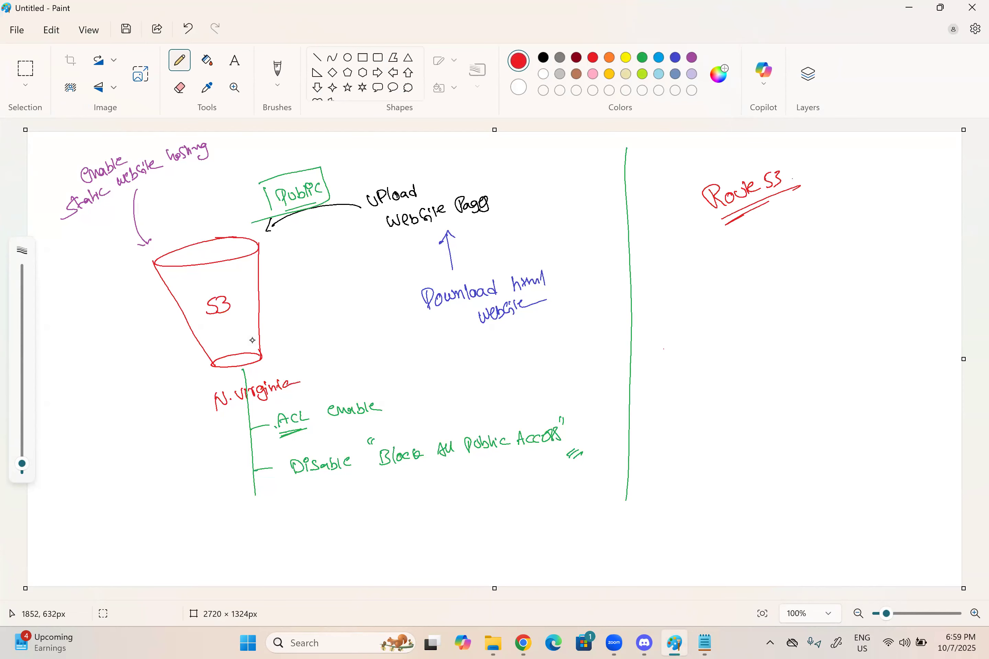
# Step: Handwrite abc.com in green in the Route 53 section
pyautogui.click(642, 57)
pyautogui.moveTo(660, 326)
pyautogui.mouseDown()
pyautogui.moveTo(667, 340)
pyautogui.moveTo(681, 332)
pyautogui.mouseUp()
pyautogui.moveTo(692, 318)
pyautogui.mouseDown()
pyautogui.moveTo(685, 328)
pyautogui.moveTo(702, 311)
pyautogui.mouseUp()
pyautogui.click(697, 310)
pyautogui.moveTo(719, 300)
pyautogui.mouseDown()
pyautogui.moveTo(711, 308)
pyautogui.moveTo(780, 259)
pyautogui.moveTo(781, 271)
pyautogui.mouseUp()
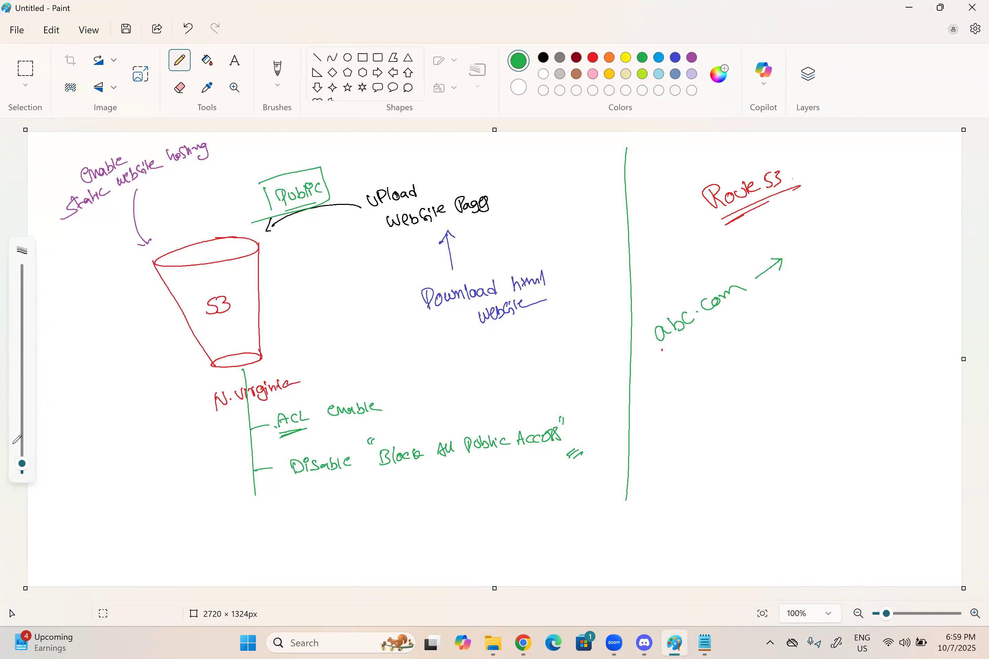
# Step: Paste the S3 website URL as a two-line text label right of the green arrow
pyautogui.click(235, 66)
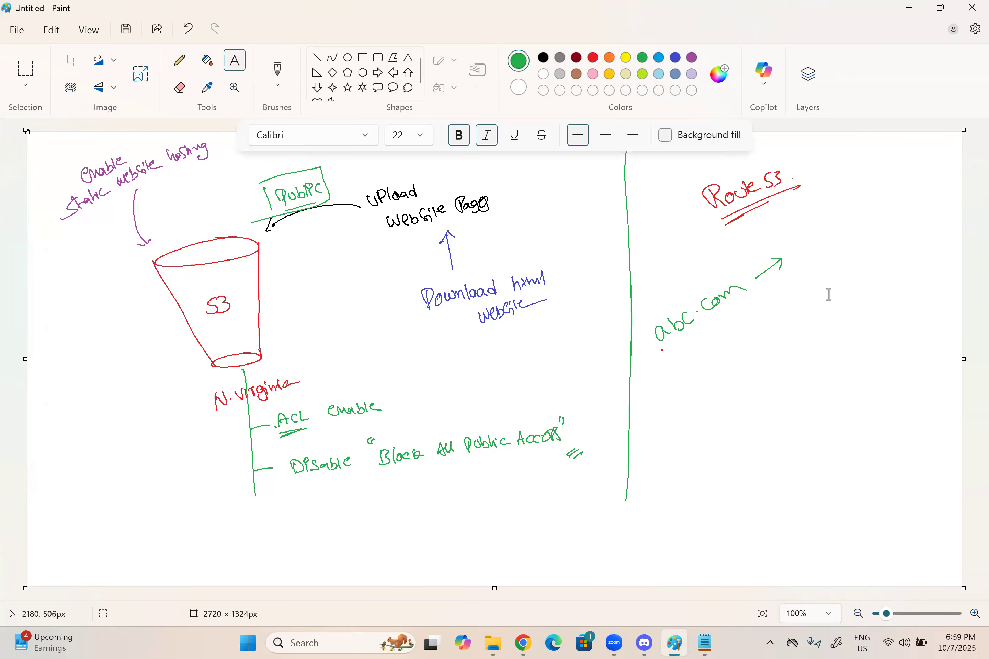
pyautogui.click(806, 267)
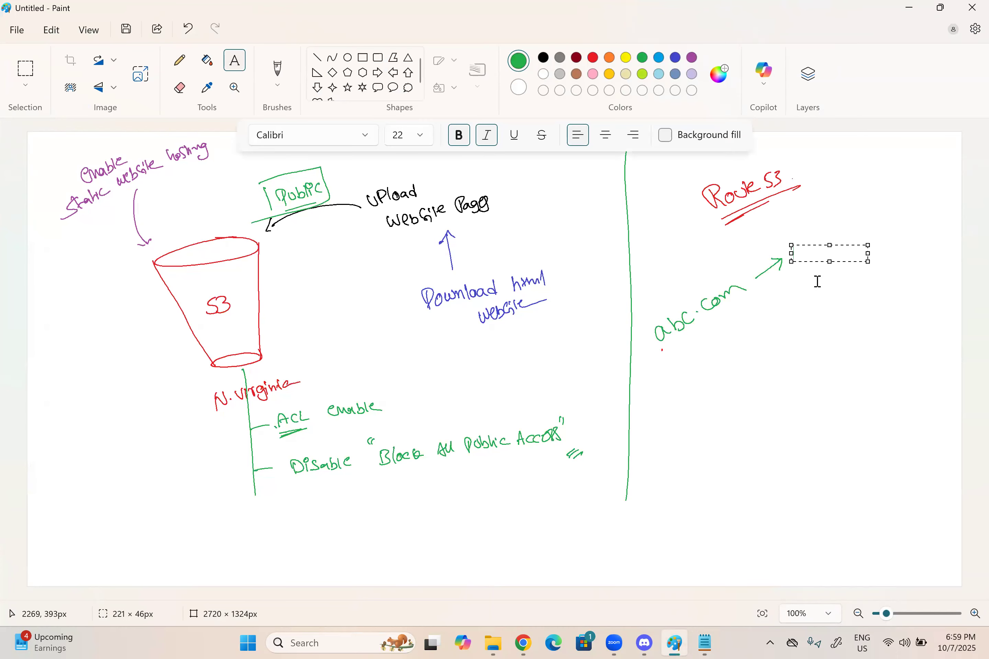
pyautogui.hotkey('ctrl', 'v')
pyautogui.moveTo(868, 278); pyautogui.dragTo(956, 263)
pyautogui.click(887, 344)
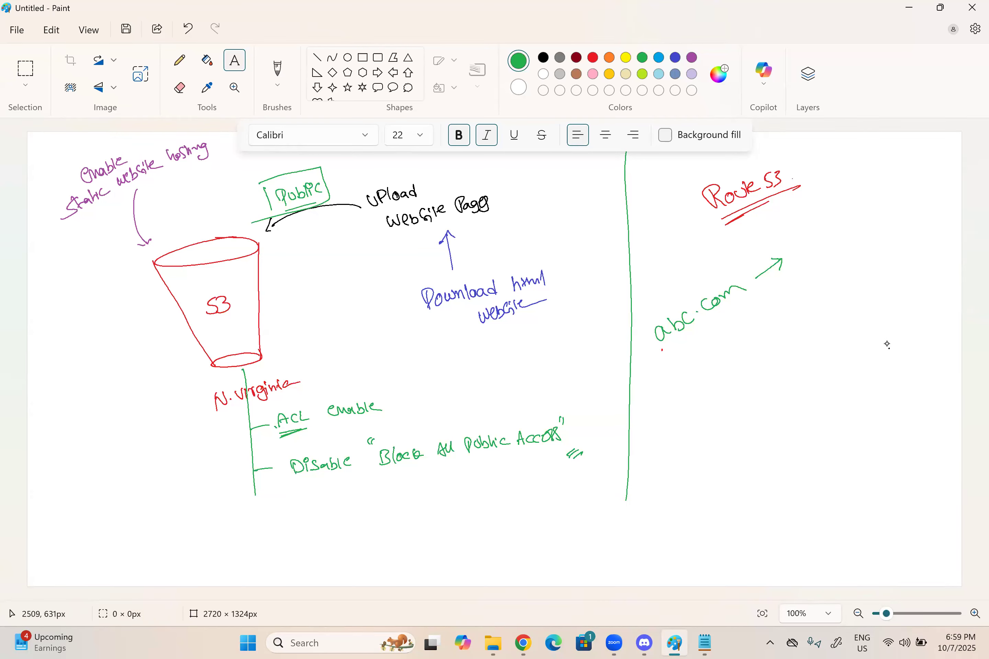
# Step: Write 'alias' in red, underline abc.com, and draw a curved red arrow to the URL
pyautogui.moveTo(743, 261); pyautogui.dragTo(815, 278)
pyautogui.click(277, 69)
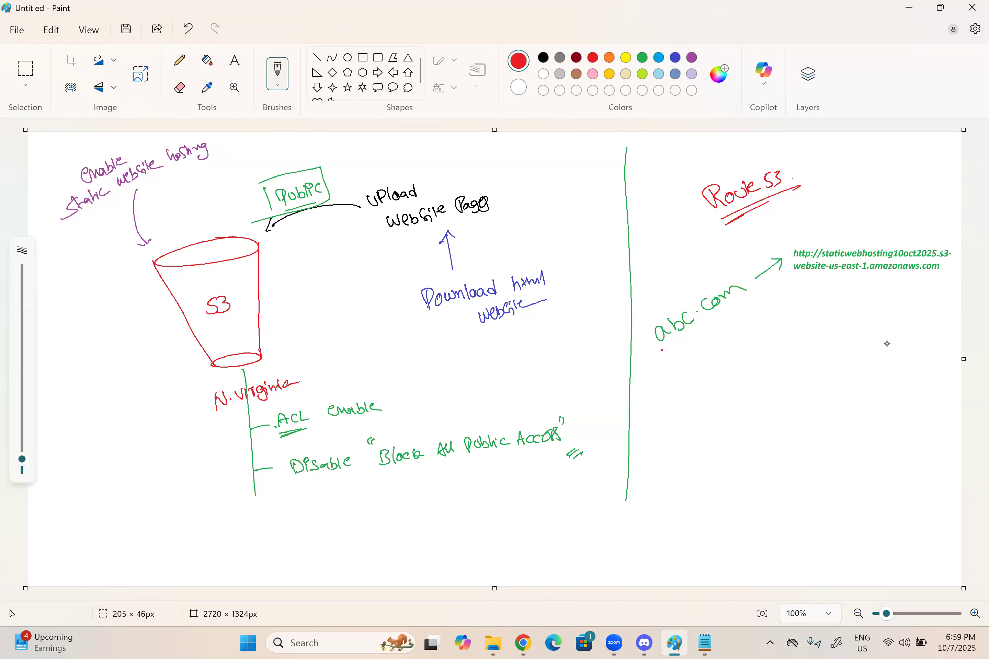
pyautogui.moveTo(741, 260); pyautogui.dragTo(748, 260)
pyautogui.moveTo(747, 249); pyautogui.dragTo(760, 257)
pyautogui.moveTo(662, 351); pyautogui.dragTo(747, 289)
pyautogui.moveTo(718, 330)
pyautogui.mouseDown()
pyautogui.moveTo(748, 345)
pyautogui.moveTo(836, 279)
pyautogui.mouseUp()
pyautogui.moveTo(826, 284); pyautogui.dragTo(844, 293)
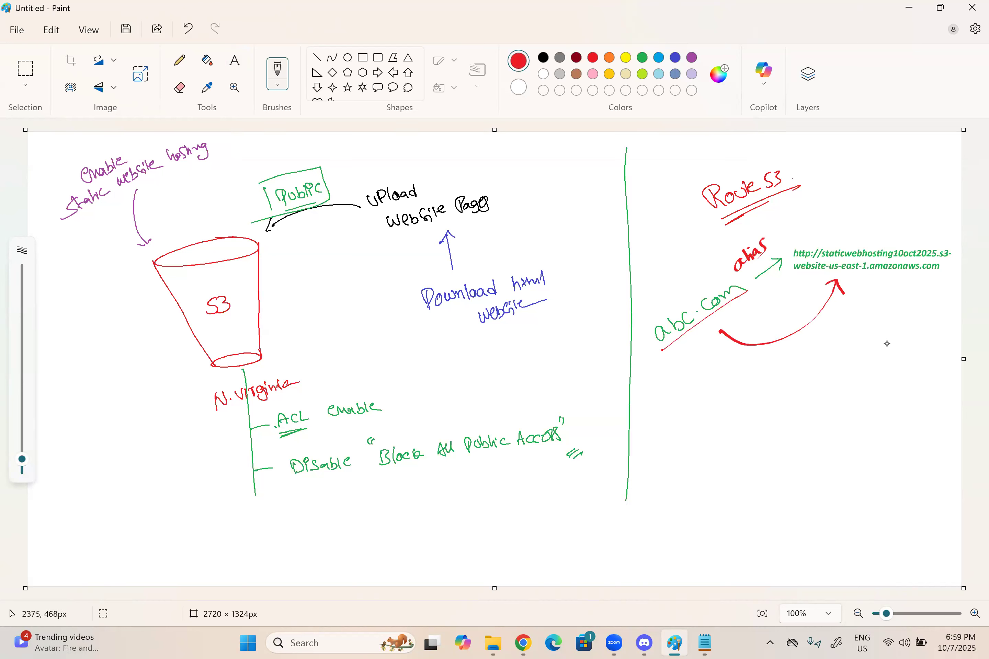
pyautogui.moveTo(865, 208); pyautogui.dragTo(870, 221)
# Step: Add a note that in real time an alias record is created using route53 (DNS) Service
pyautogui.hotkey('alt', 'Tab')
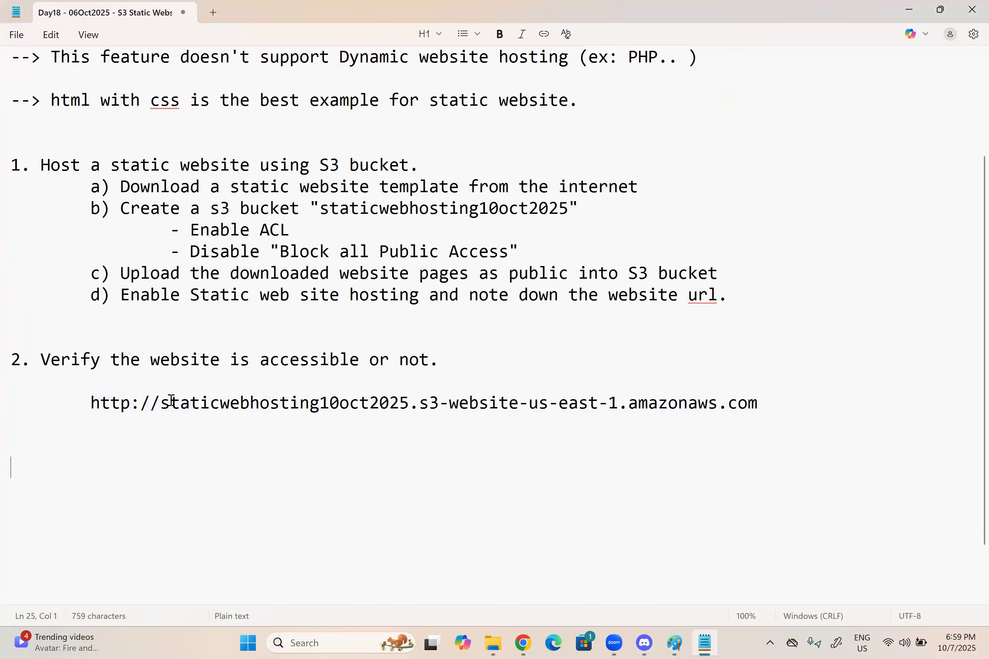
pyautogui.moveTo(164, 410); pyautogui.dragTo(776, 410)
pyautogui.hotkey('ctrl', 'c')
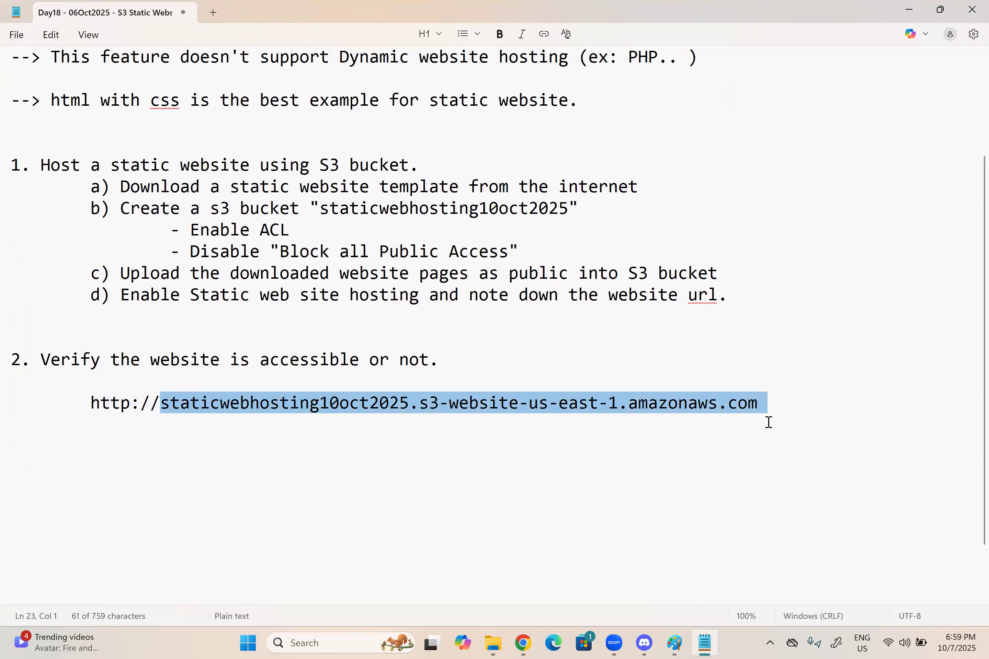
pyautogui.click(771, 410)
pyautogui.press('Return')
pyautogui.press('Return')
pyautogui.press('Return')
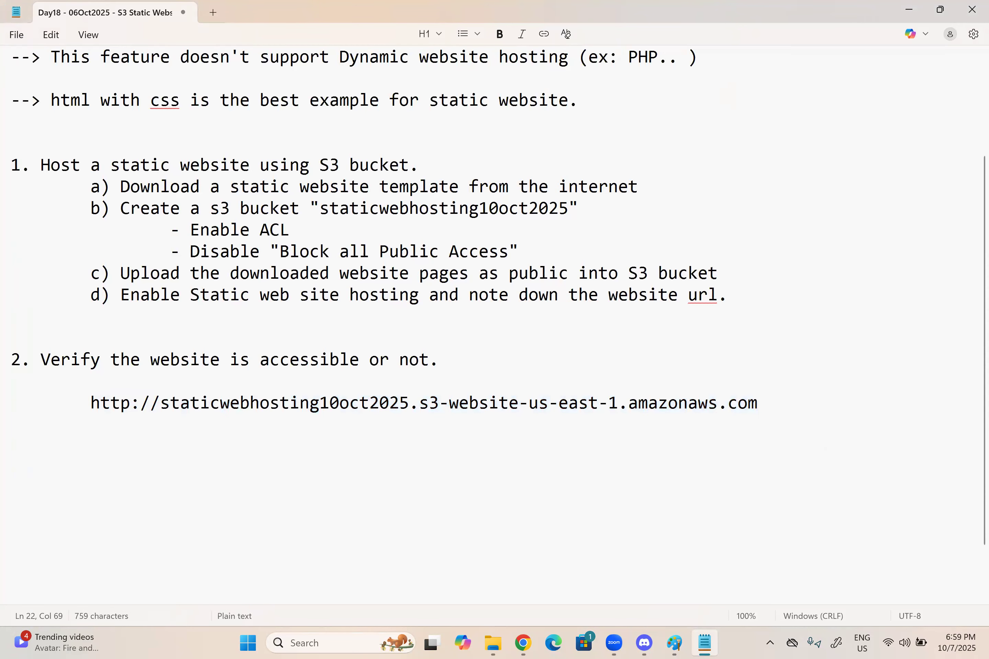
pyautogui.write('Note')
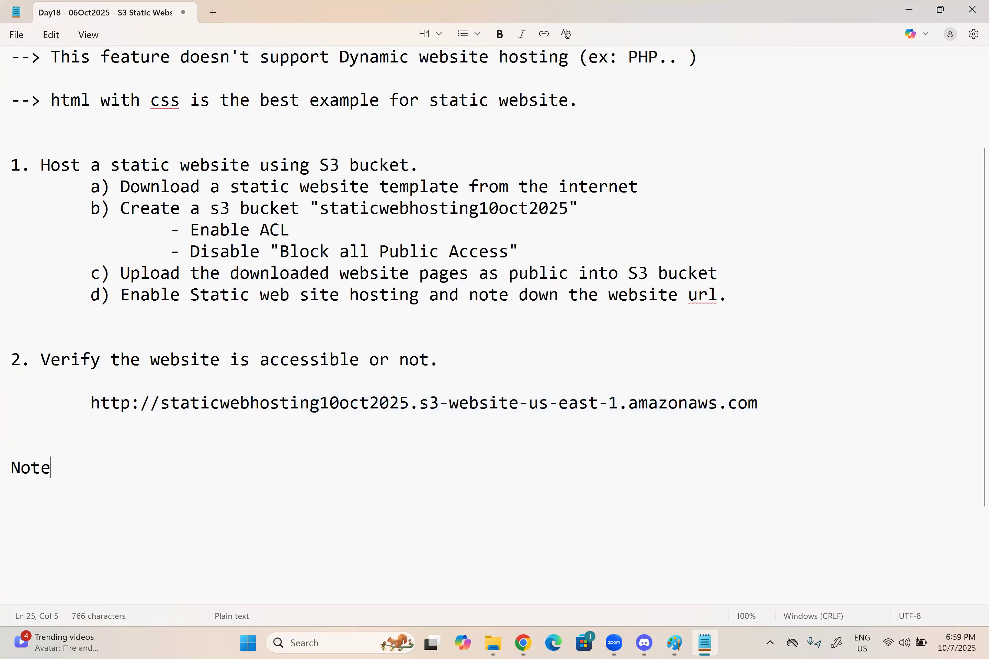
pyautogui.write(': In the re')
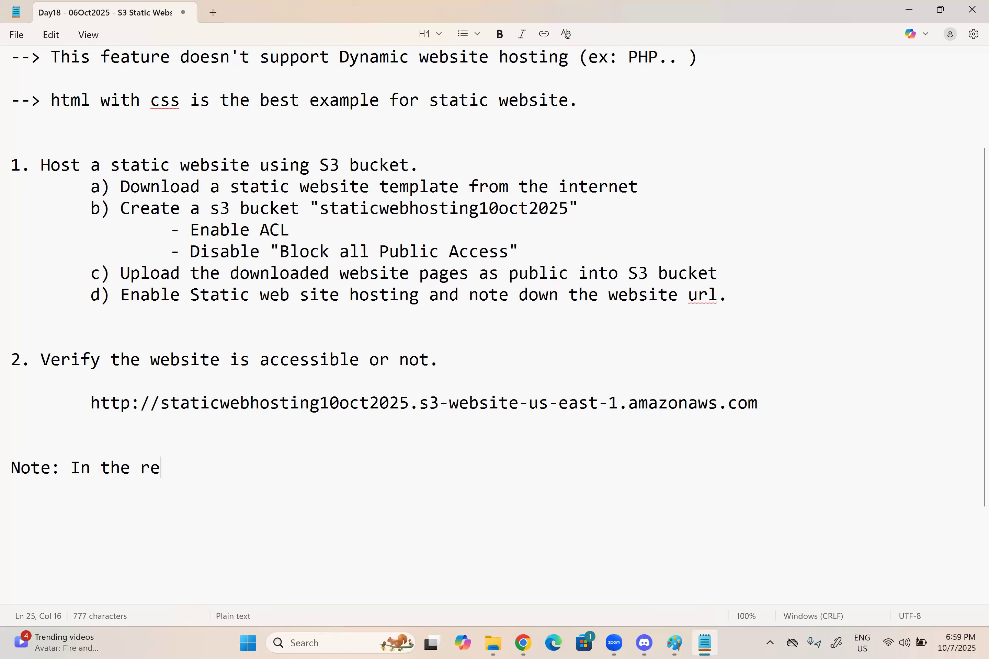
pyautogui.write('al time we us')
pyautogui.press('BackSpace')
pyautogui.press('BackSpace')
pyautogui.write('create alias record ')
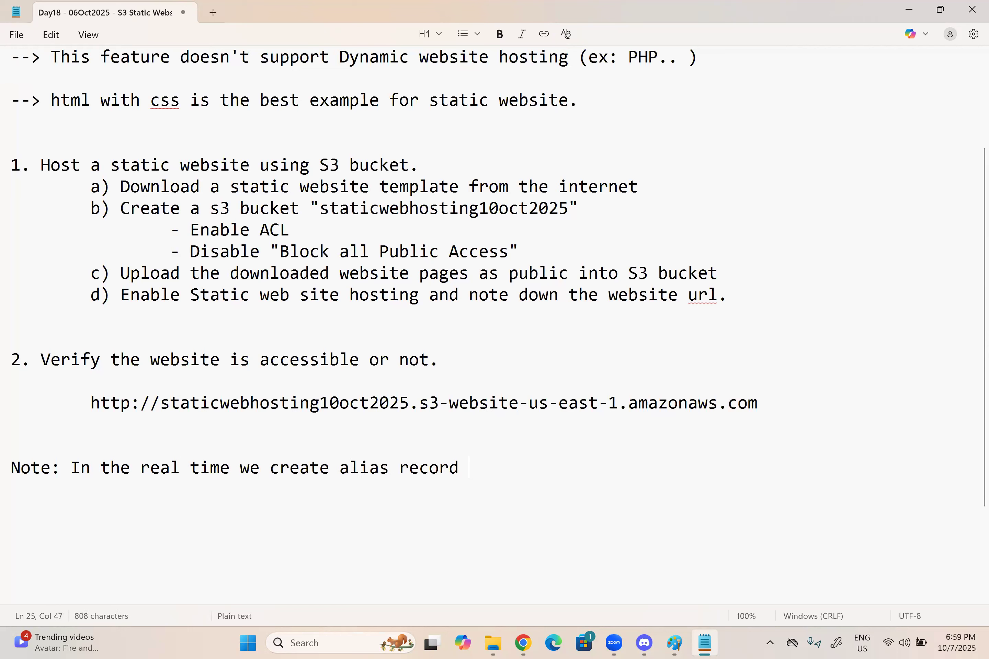
pyautogui.write('using route53 (DNS) Service, so that the website can be accessible like abc.com')
# Step: Add an example line 'ex: abc.com --->' followed by the pasted S3 website URL
pyautogui.press('Return')
pyautogui.press('Return')
pyautogui.write('ex: abc.com')
pyautogui.press('Tab')
pyautogui.write('--->')
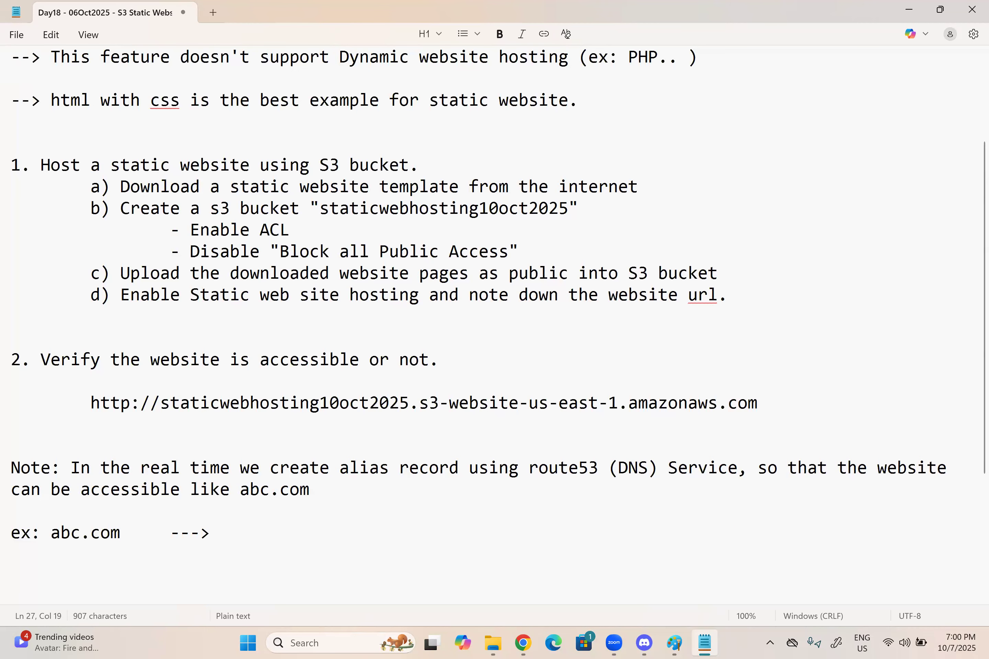
pyautogui.hotkey('ctrl', 'v')
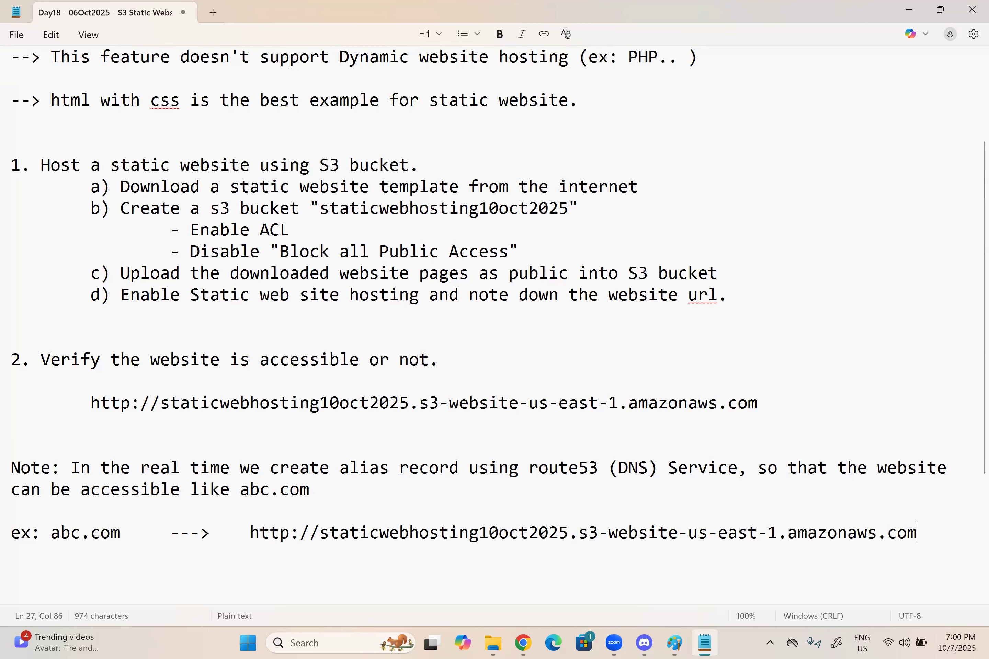
# Step: Tidy the tab spacing and shorten the arrow on the example line
pyautogui.click(49, 532)
pyautogui.press('Tab')
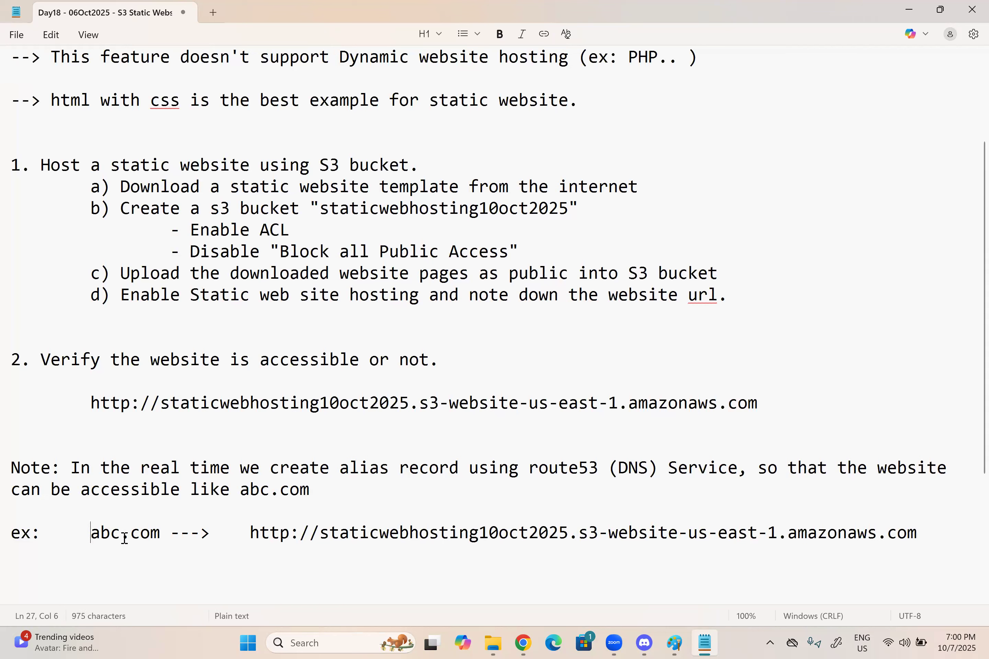
pyautogui.press('Tab')
pyautogui.press('BackSpace')
pyautogui.click(171, 530)
pyautogui.press('Tab')
pyautogui.press('Delete')
pyautogui.press('BackSpace')
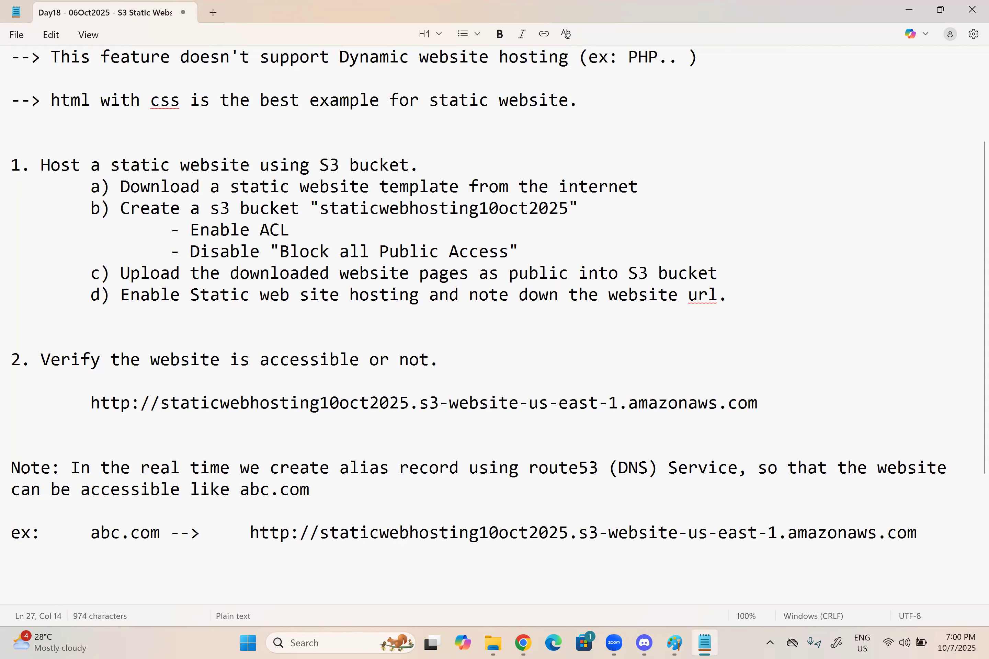
pyautogui.press('BackSpace')
# Step: Select and copy the S3 website URL from the verify line
pyautogui.scroll(-2, 882, 589)
pyautogui.moveTo(407, 383); pyautogui.dragTo(247, 395)
pyautogui.press('Up')
pyautogui.press('Up')
pyautogui.press('Up')
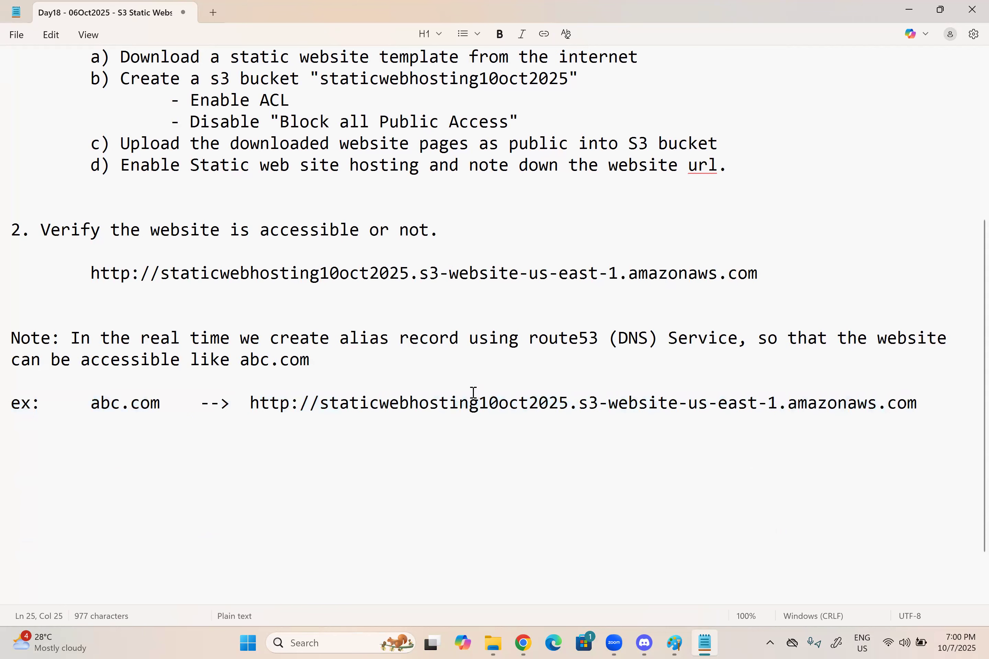
pyautogui.moveTo(529, 341); pyautogui.dragTo(601, 328)
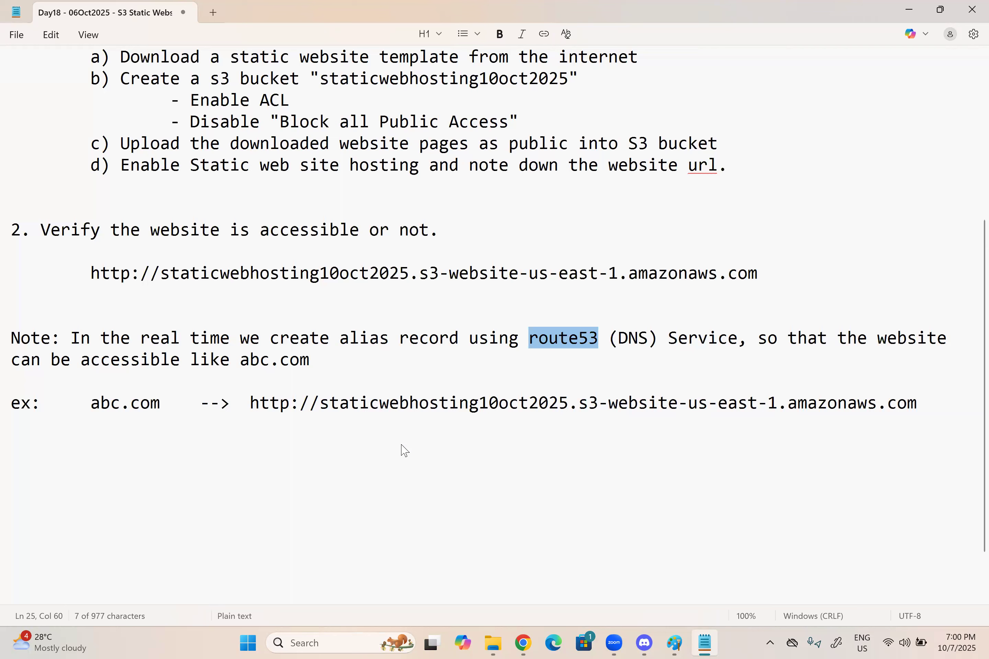
pyautogui.click(82, 278)
pyautogui.hotkey('shift', 'End')
pyautogui.hotkey('ctrl', 'c')
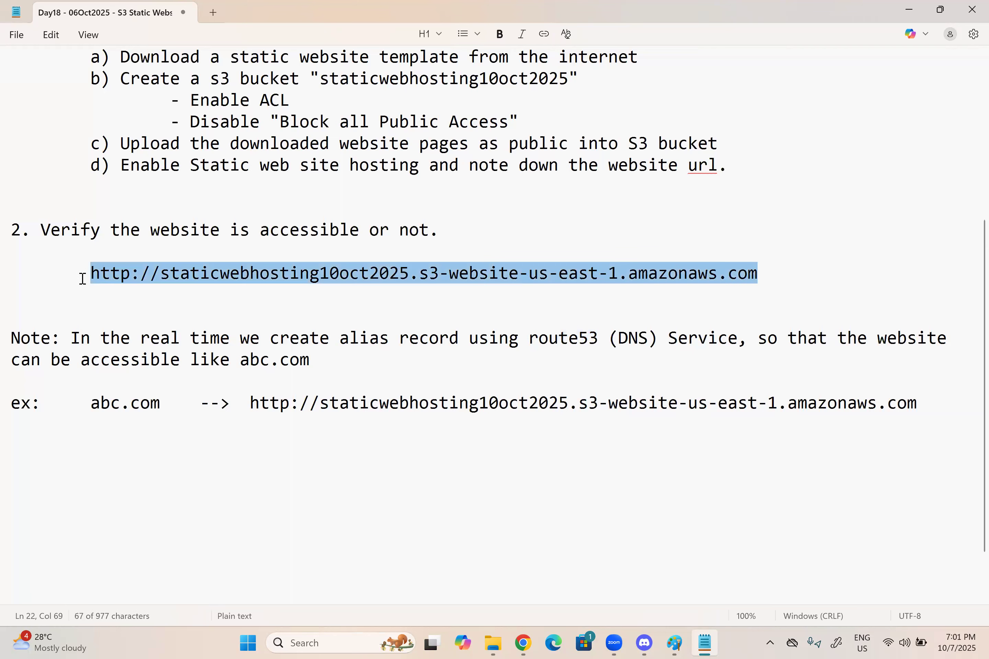
# Step: Load the copied S3 website endpoint URL in a new, separate Chrome window
pyautogui.click(523, 643)
pyautogui.click(201, 16)
pyautogui.moveTo(238, 14); pyautogui.dragTo(373, 149)
pyautogui.hotkey('ctrl', 'v')
pyautogui.press('Return')
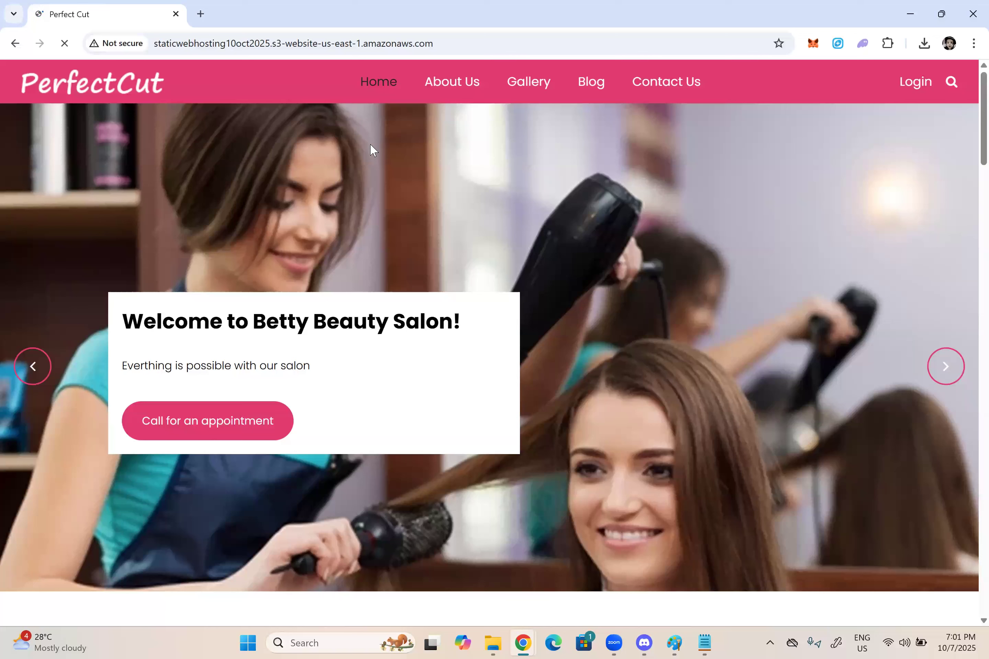
# Step: Visit the site's About Us, Gallery and Blog pages, then return to Home
pyautogui.click(591, 87)
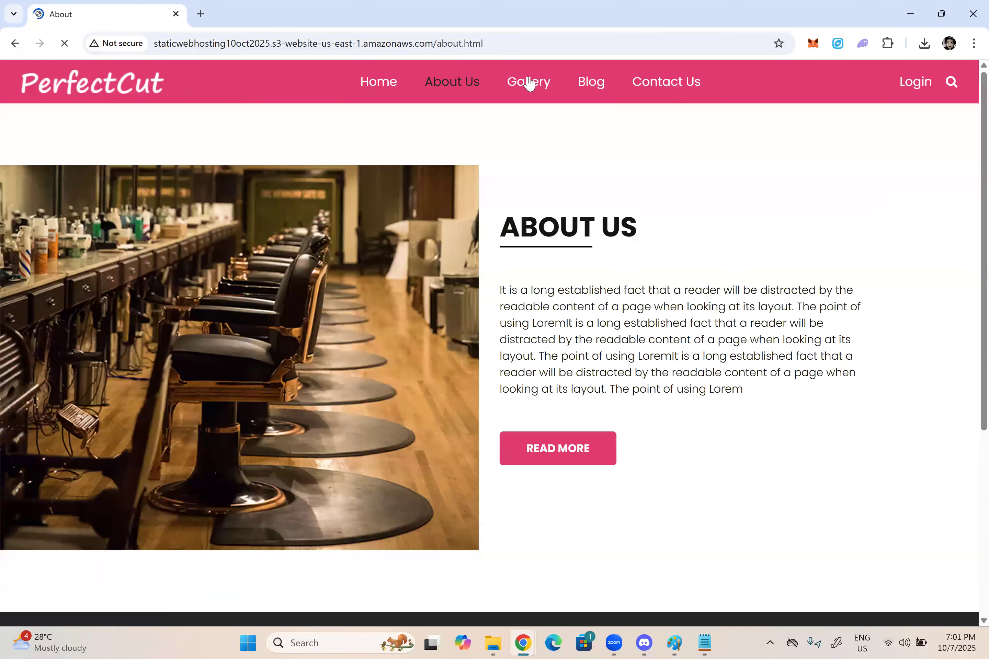
pyautogui.click(593, 82)
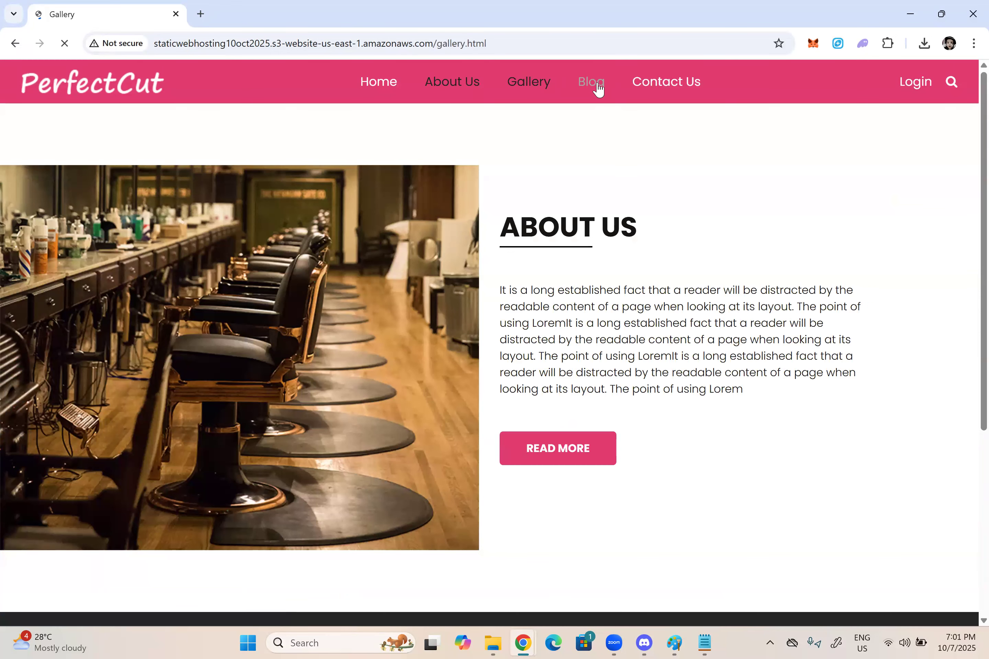
pyautogui.click(592, 91)
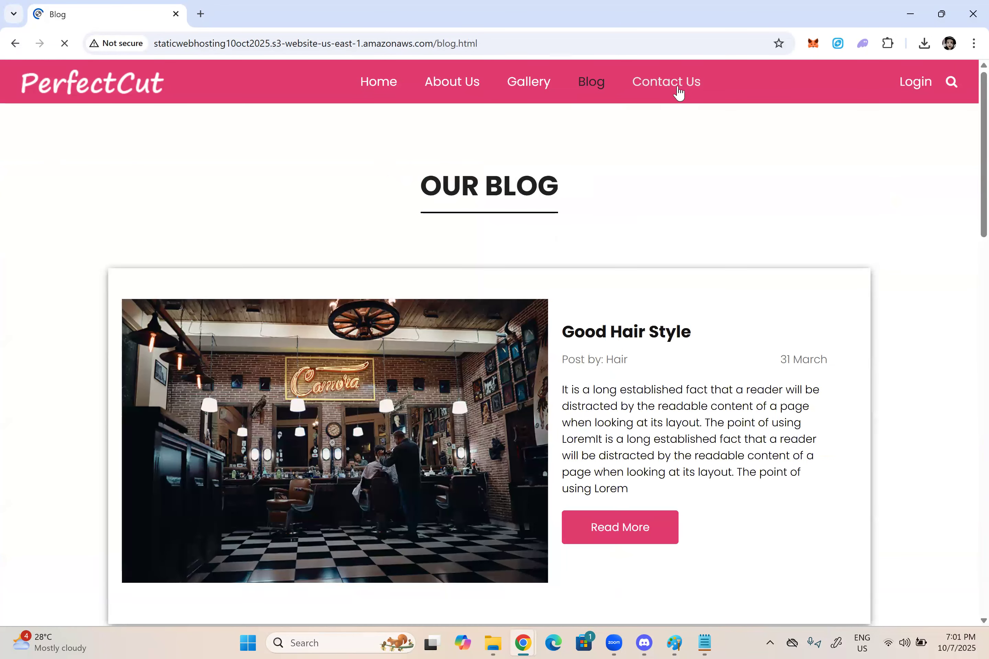
pyautogui.scroll(-3, 572, 159)
pyautogui.scroll(3, 314, 227)
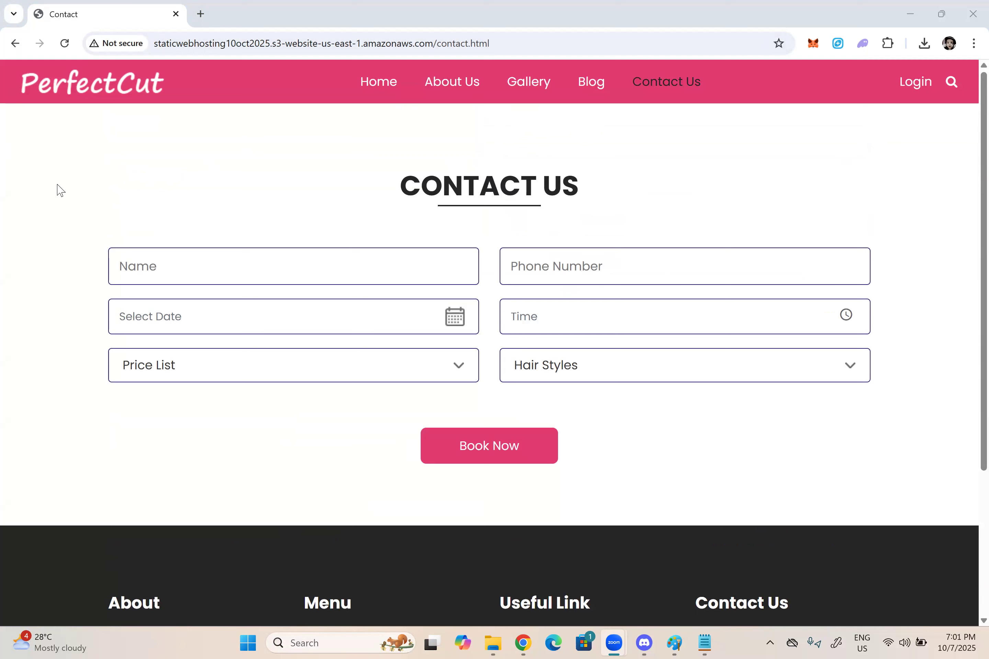
pyautogui.click(377, 81)
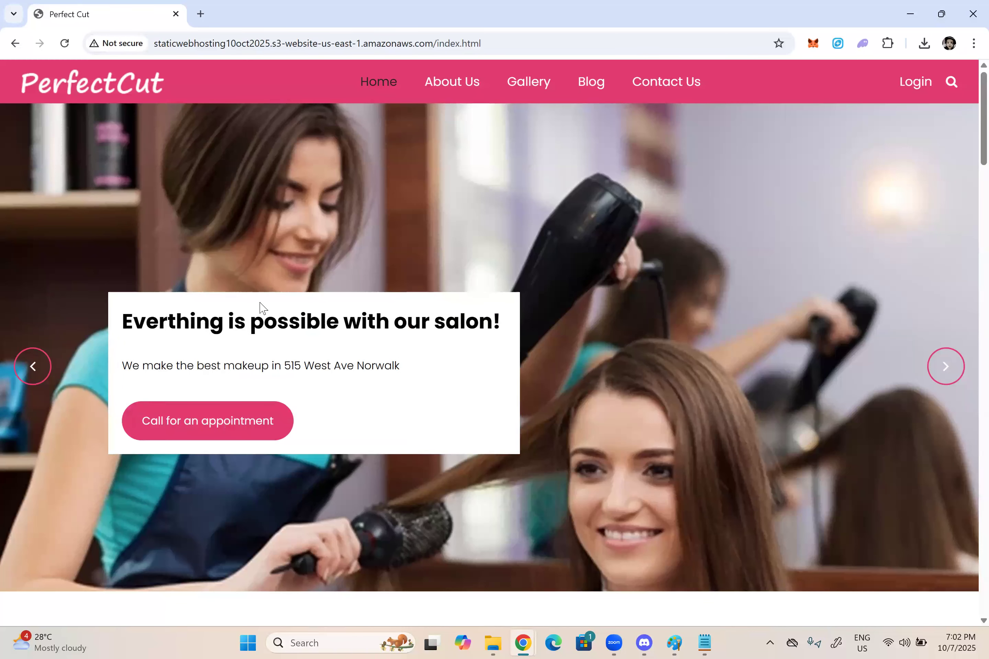
# Step: Scroll through the PerfectCut Gallery images, then go back to the home page
pyautogui.click(543, 84)
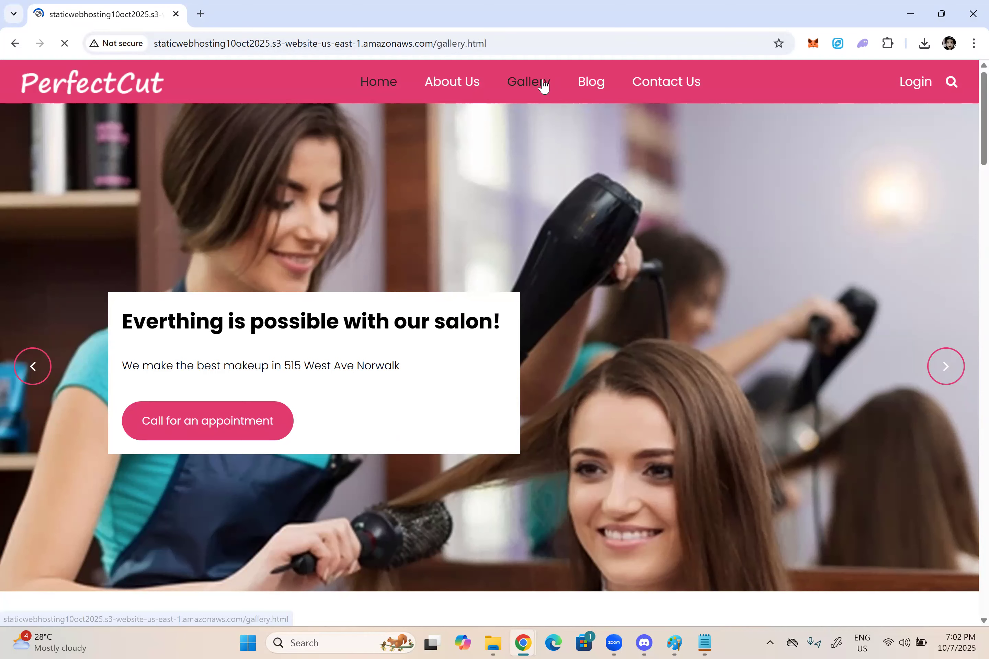
pyautogui.scroll(-10, 573, 331)
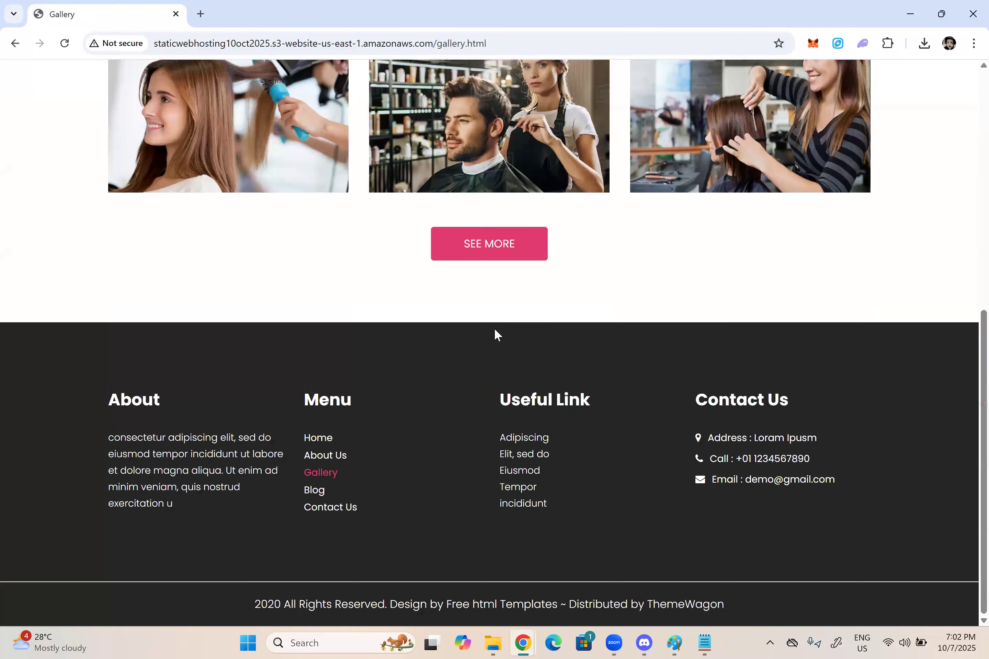
pyautogui.scroll(8, 495, 330)
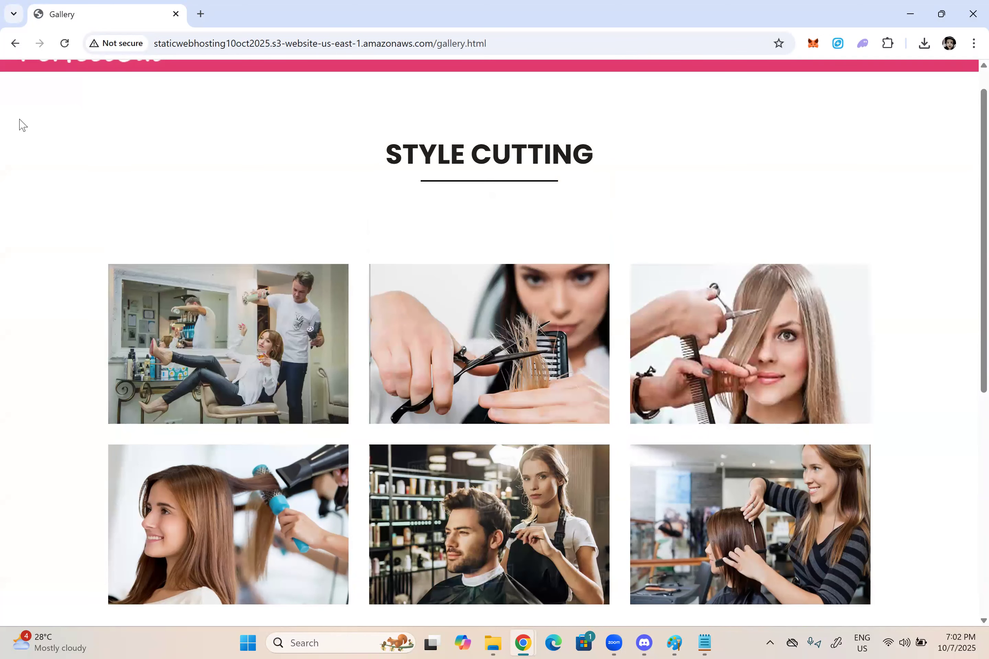
pyautogui.scroll(1, 21, 125)
pyautogui.click(396, 89)
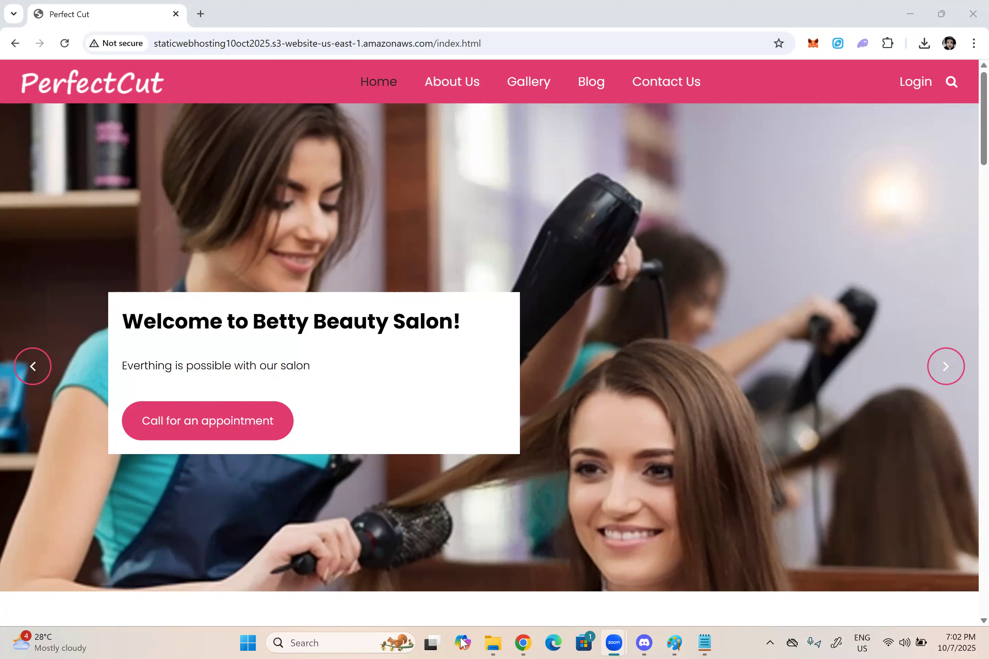
# Step: Check staticwebhosting10oct2025's region is US East (N. Virginia), then return to the PerfectCut window
pyautogui.click(462, 579)
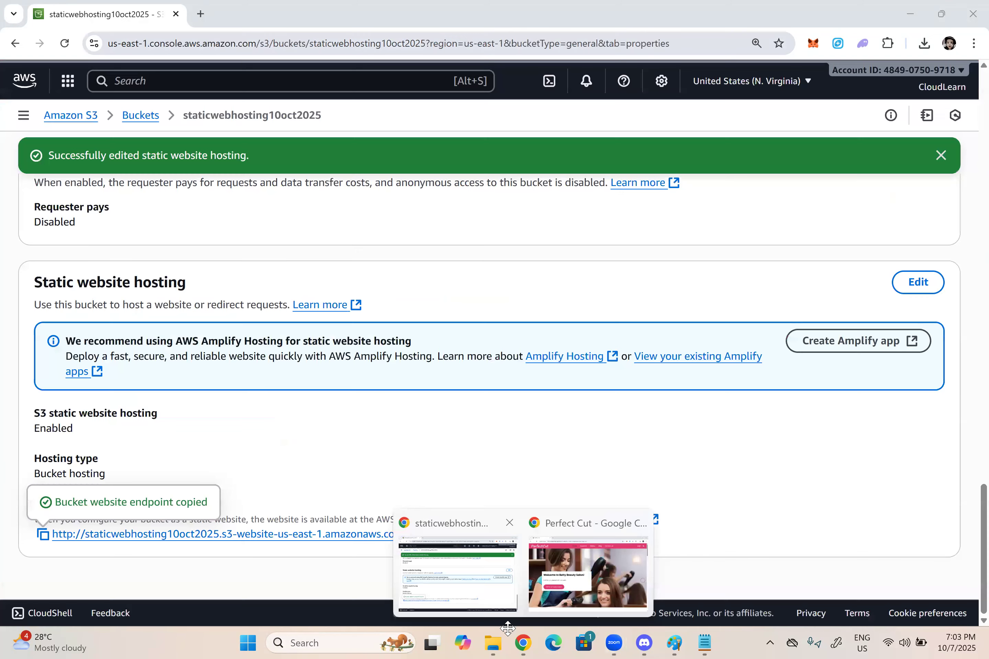
pyautogui.click(143, 119)
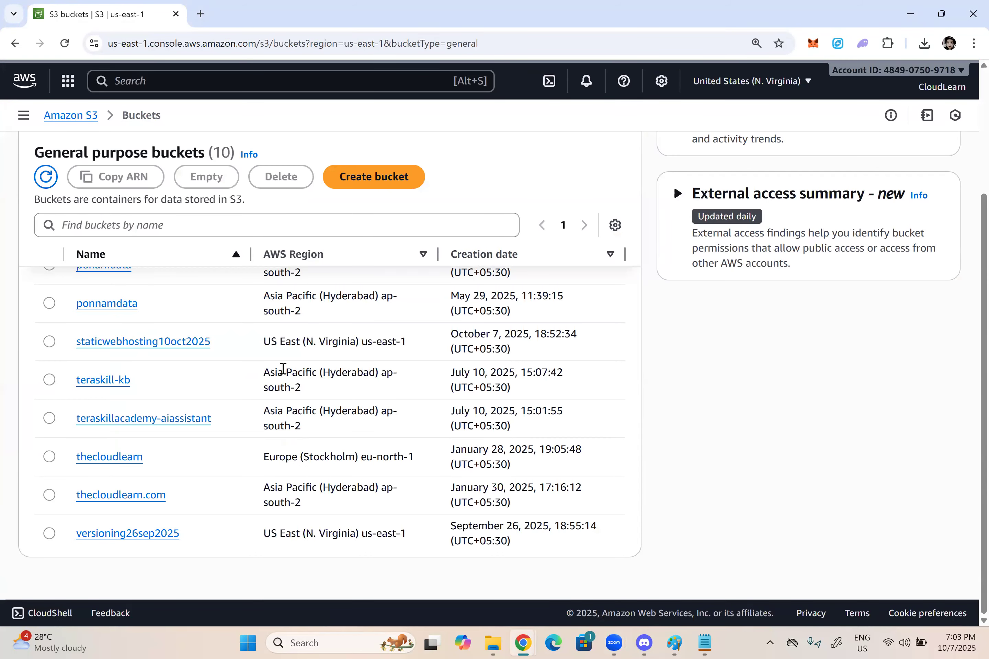
pyautogui.moveTo(404, 342); pyautogui.dragTo(264, 354)
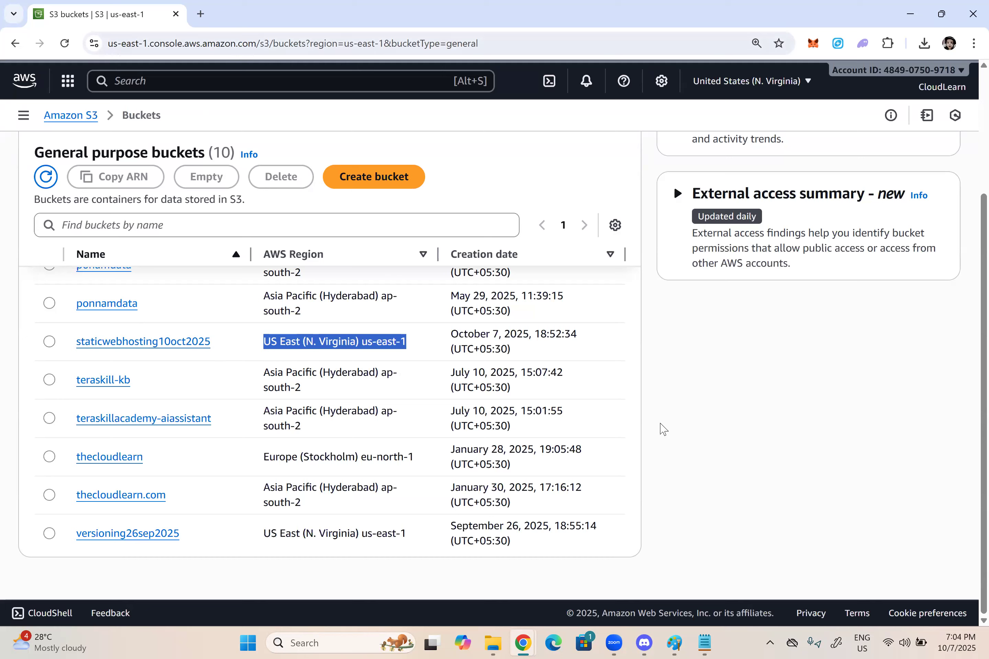
pyautogui.click(523, 642)
pyautogui.click(587, 573)
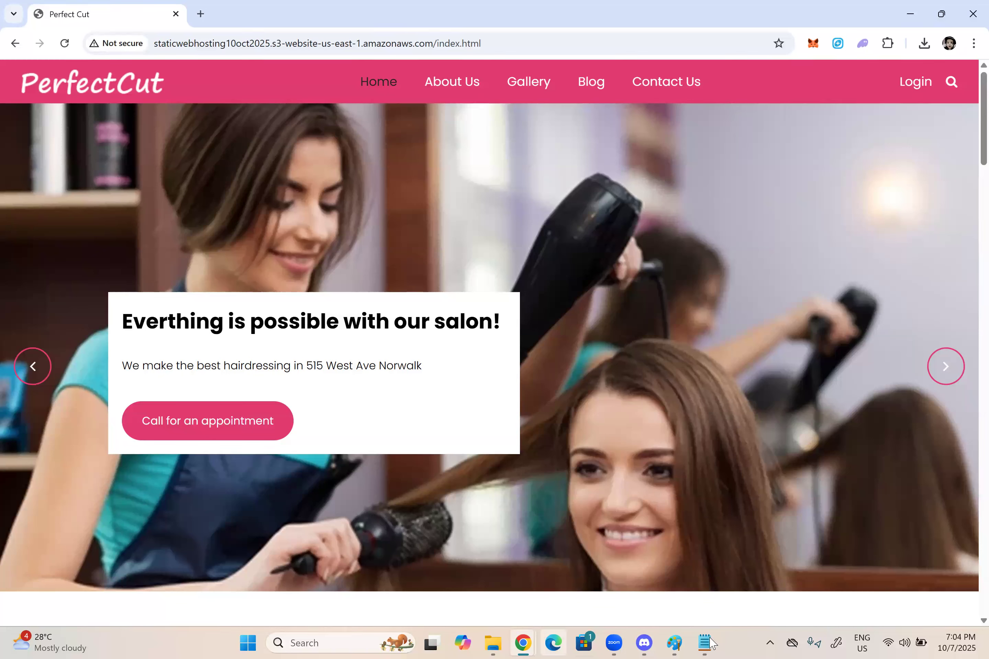
# Step: Scroll through the static hosting notes in Notepad, then switch back to Chrome
pyautogui.moveTo(711, 643)
pyautogui.hotkey('alt', 'Tab')
pyautogui.click(379, 199)
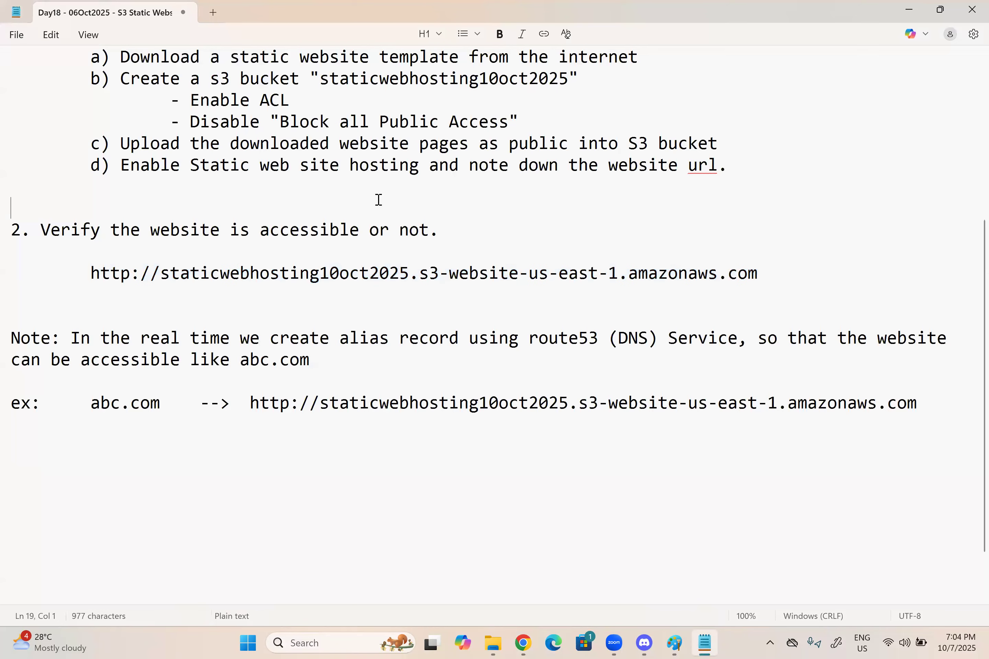
pyautogui.scroll(2, 378, 199)
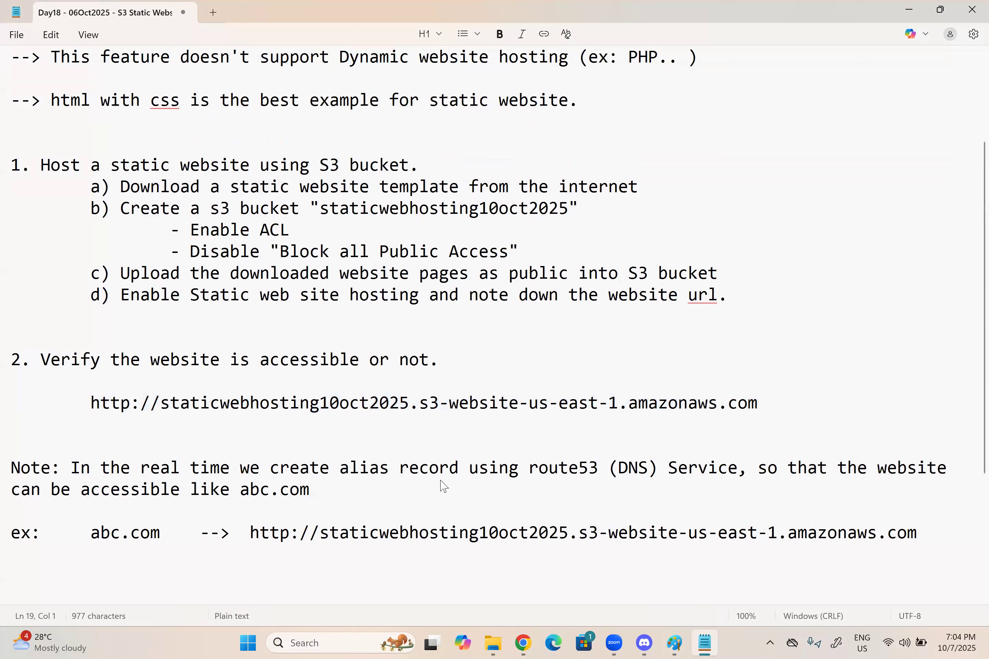
pyautogui.click(534, 641)
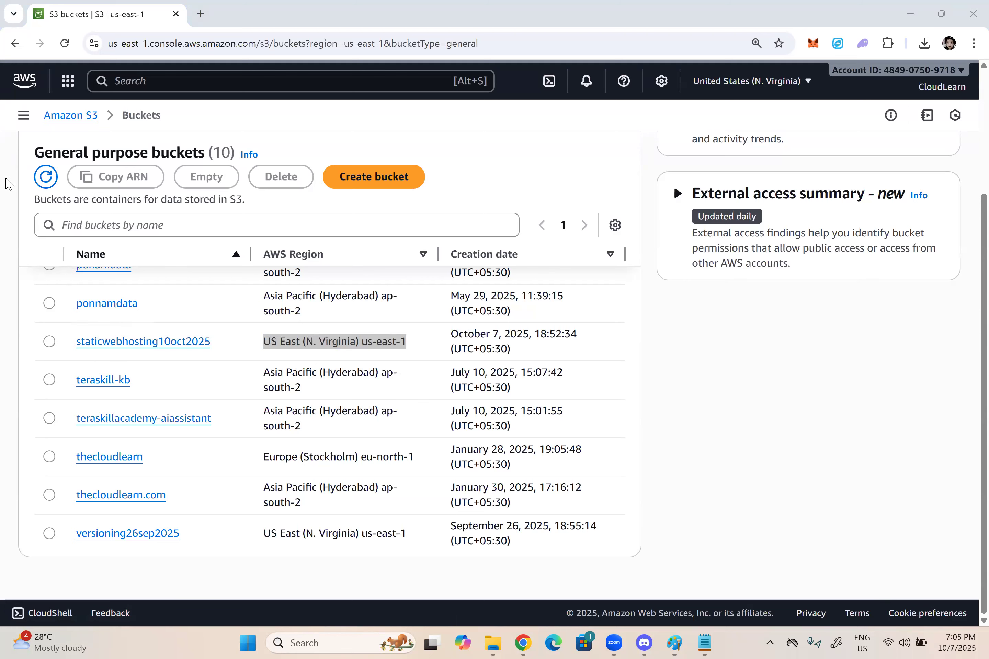
# Step: Open staticwebhosting10oct2025's Permissions tab and edit its access control list (ACL)
pyautogui.scroll(3, 170, 340)
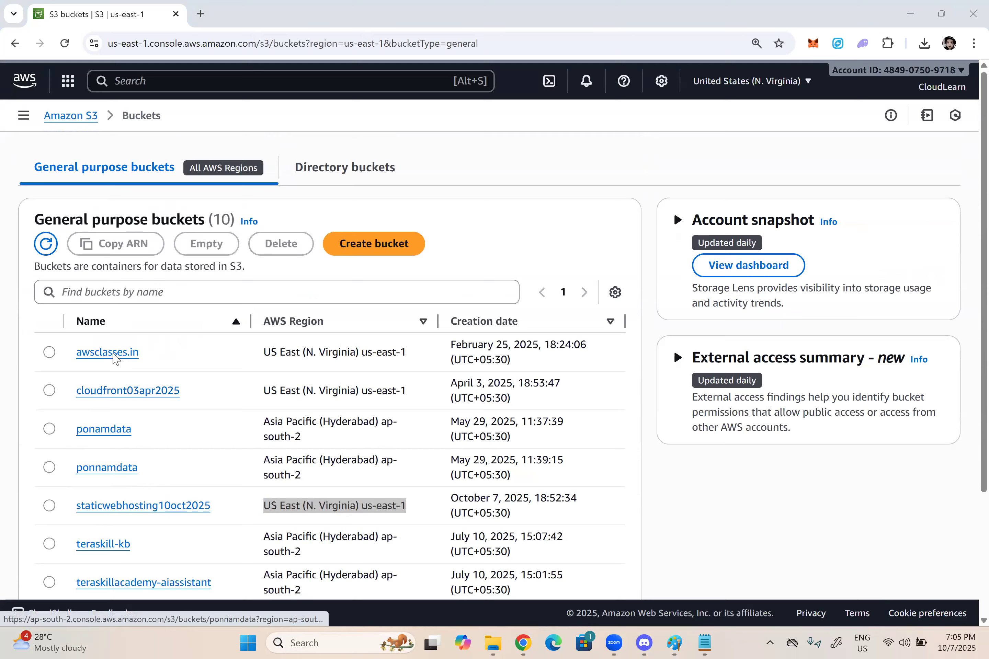
pyautogui.scroll(-3, 144, 354)
pyautogui.click(143, 346)
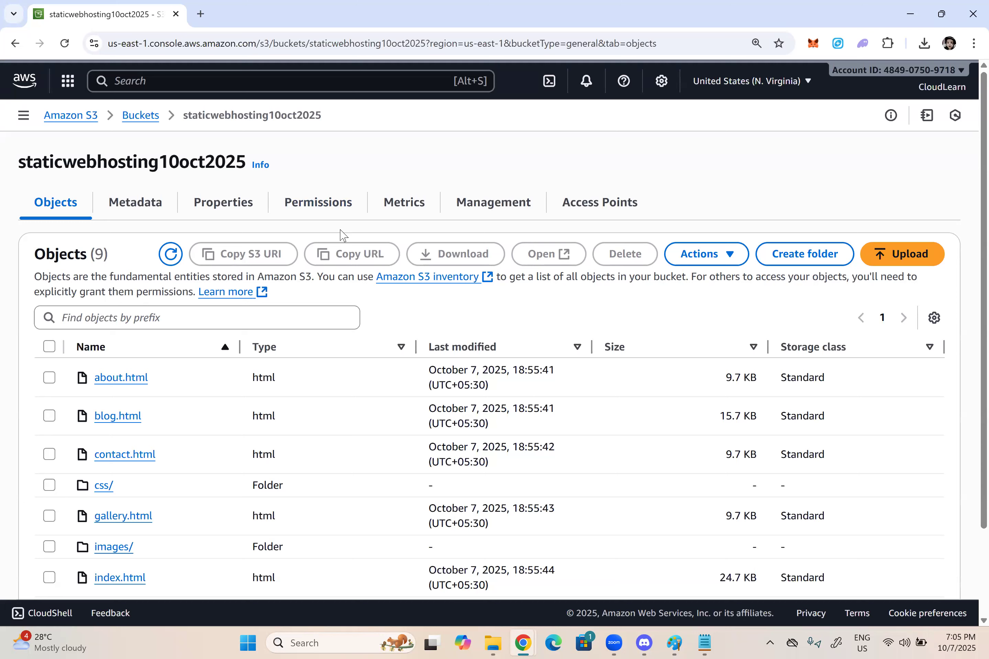
pyautogui.click(321, 211)
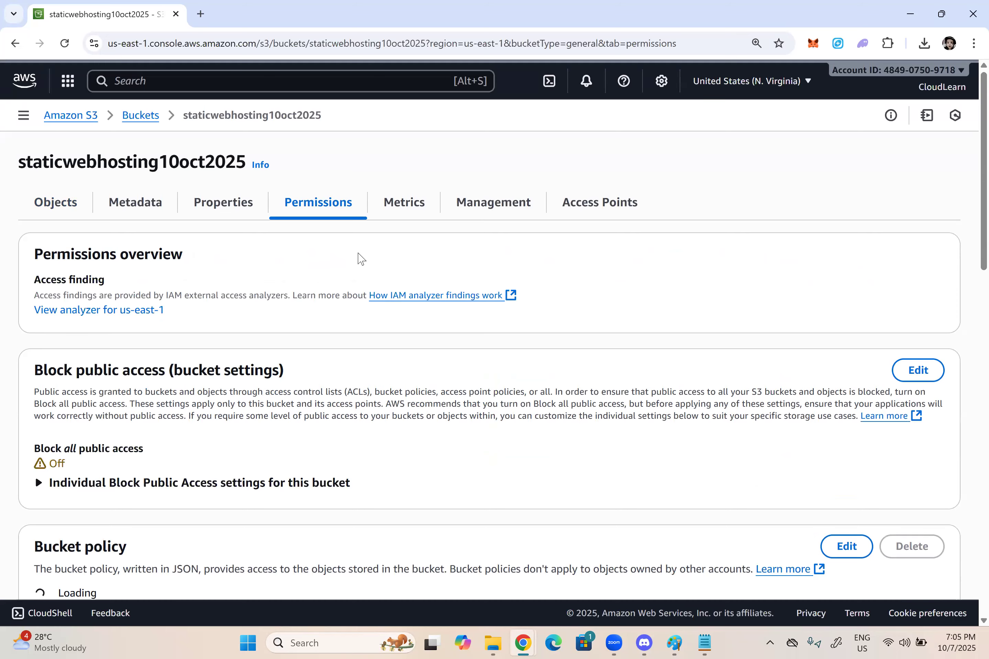
pyautogui.scroll(-4, 367, 260)
pyautogui.scroll(-10, 367, 260)
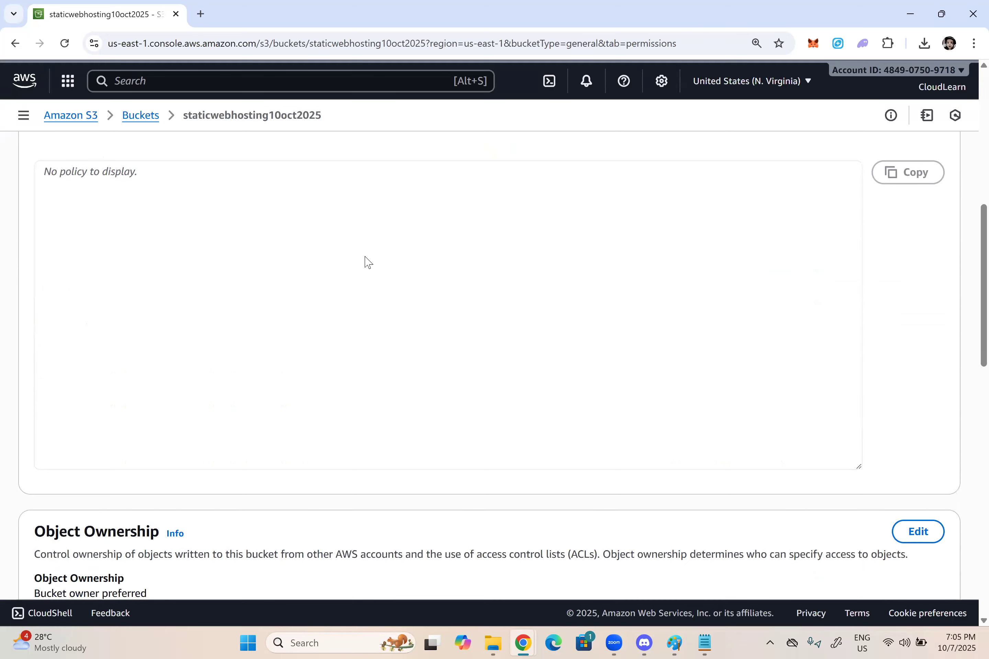
pyautogui.scroll(-2, 158, 201)
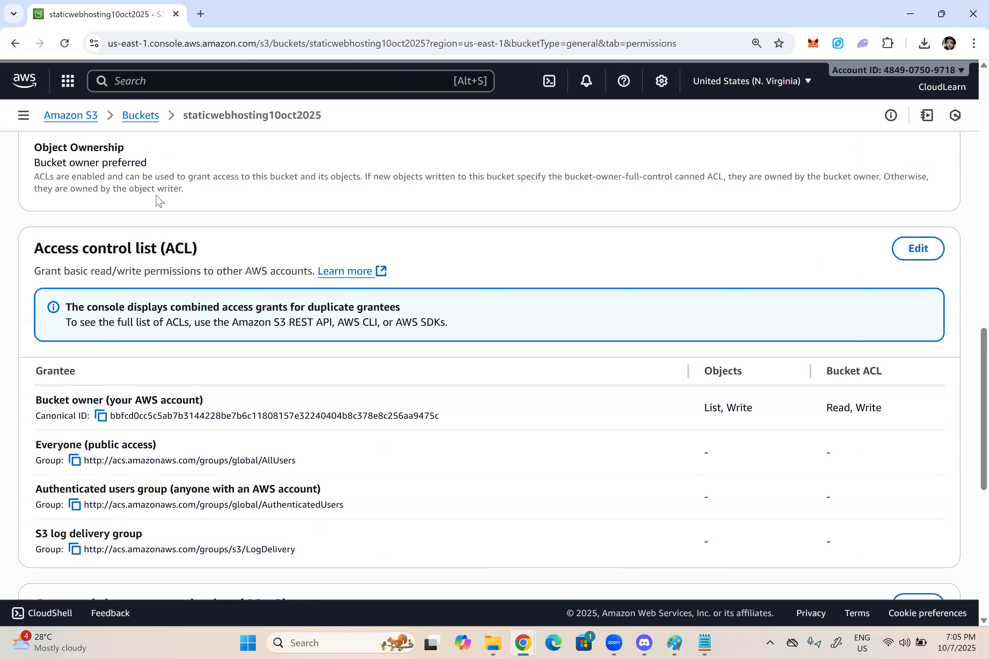
pyautogui.scroll(-3, 386, 320)
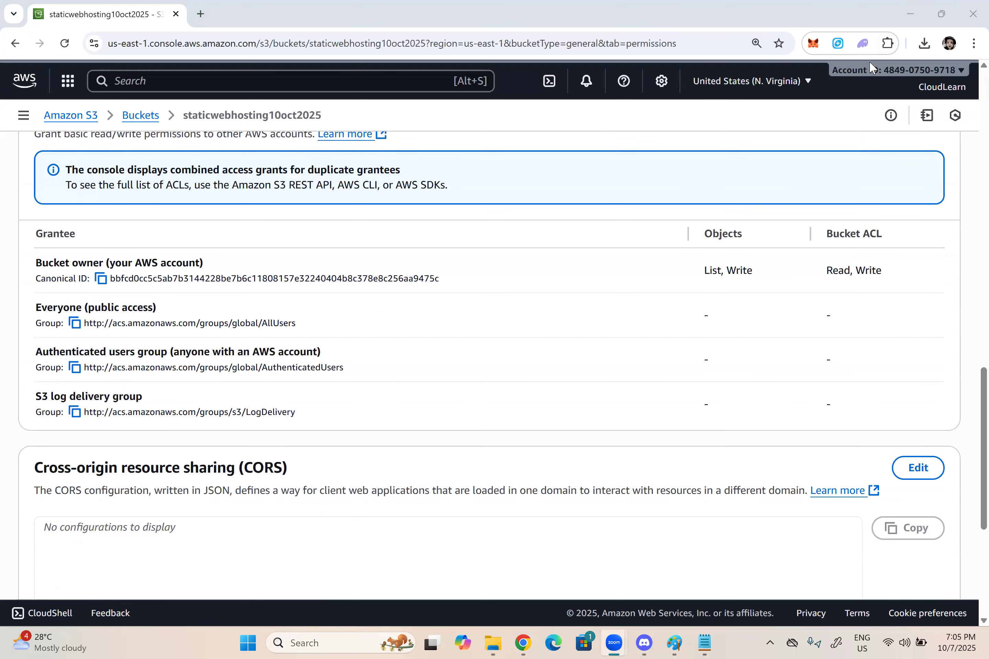
pyautogui.scroll(1, 958, 221)
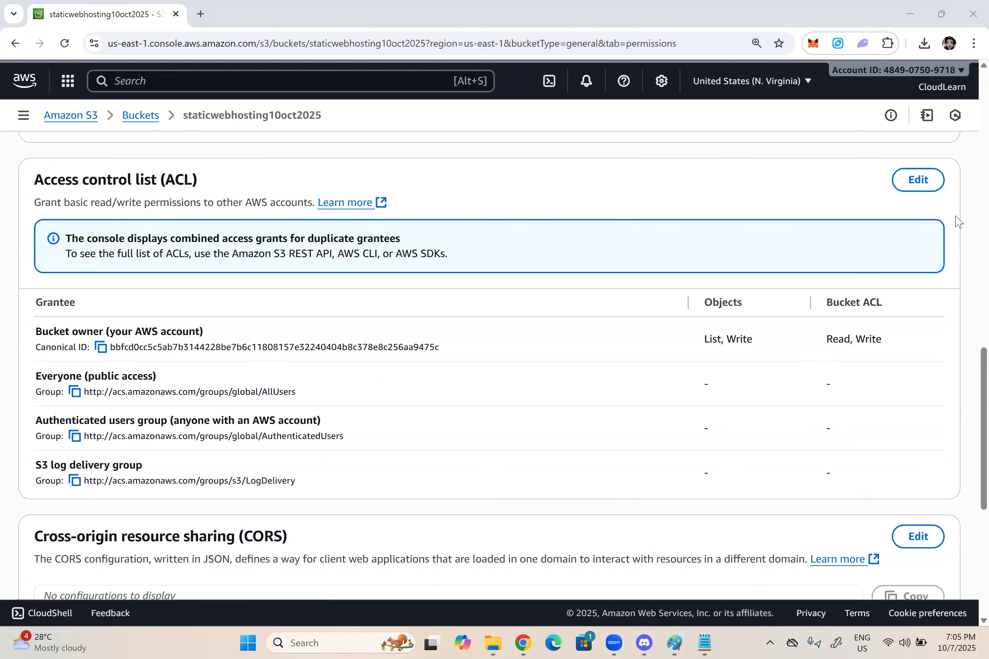
pyautogui.click(921, 187)
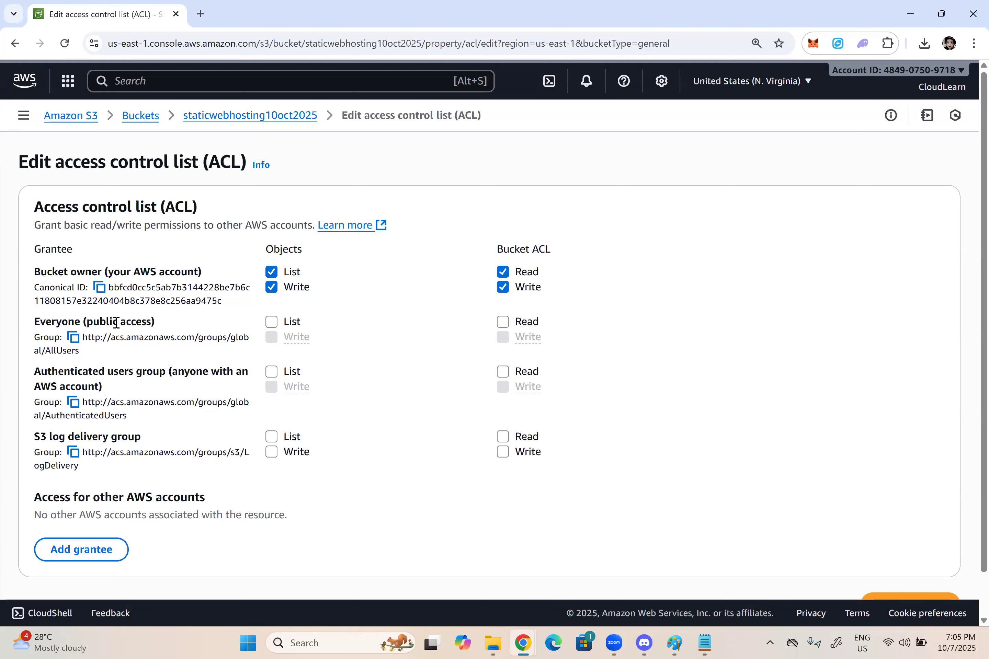
pyautogui.click(503, 322)
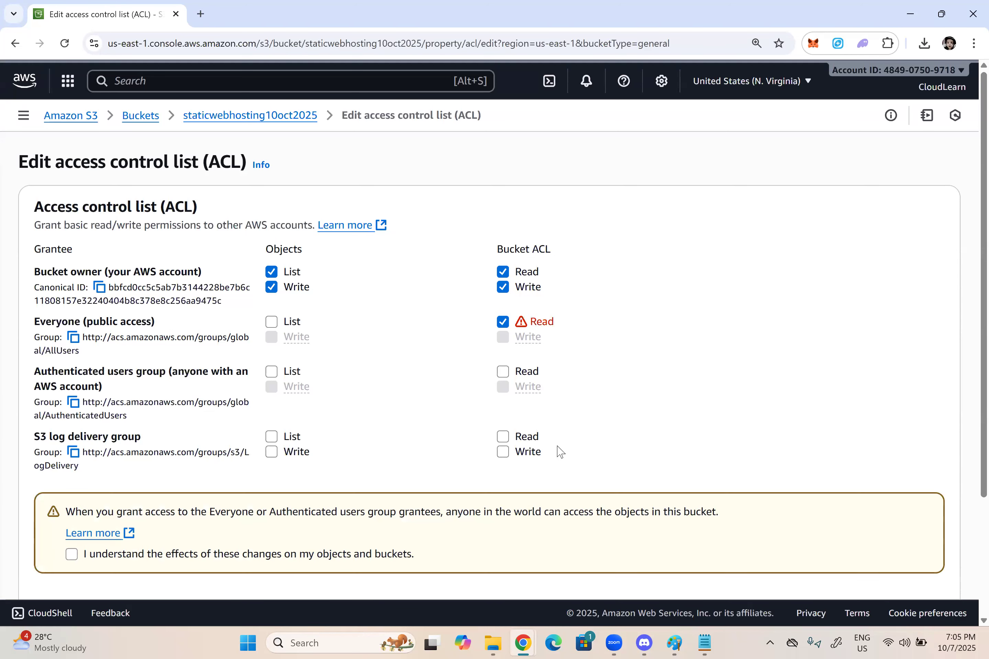
pyautogui.click(70, 555)
pyautogui.click(504, 322)
pyautogui.click(271, 322)
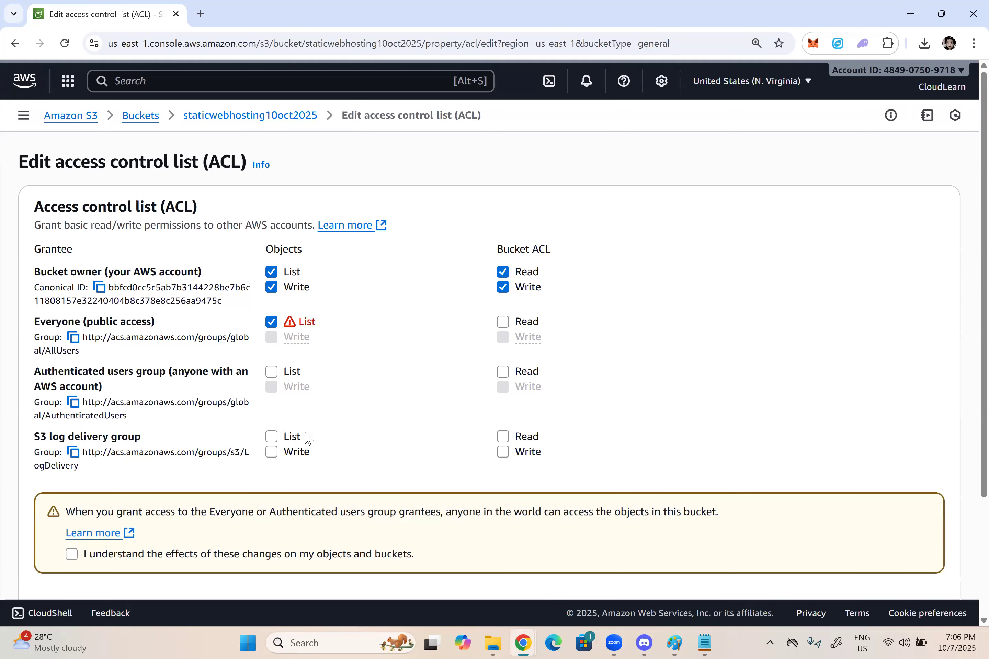
pyautogui.click(272, 323)
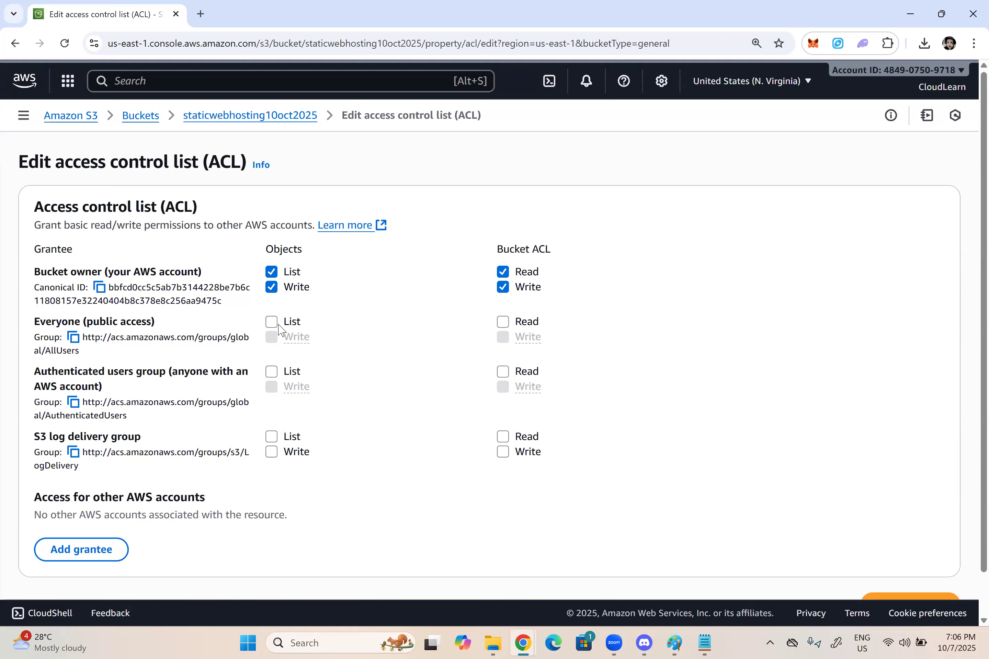
pyautogui.scroll(-1, 212, 409)
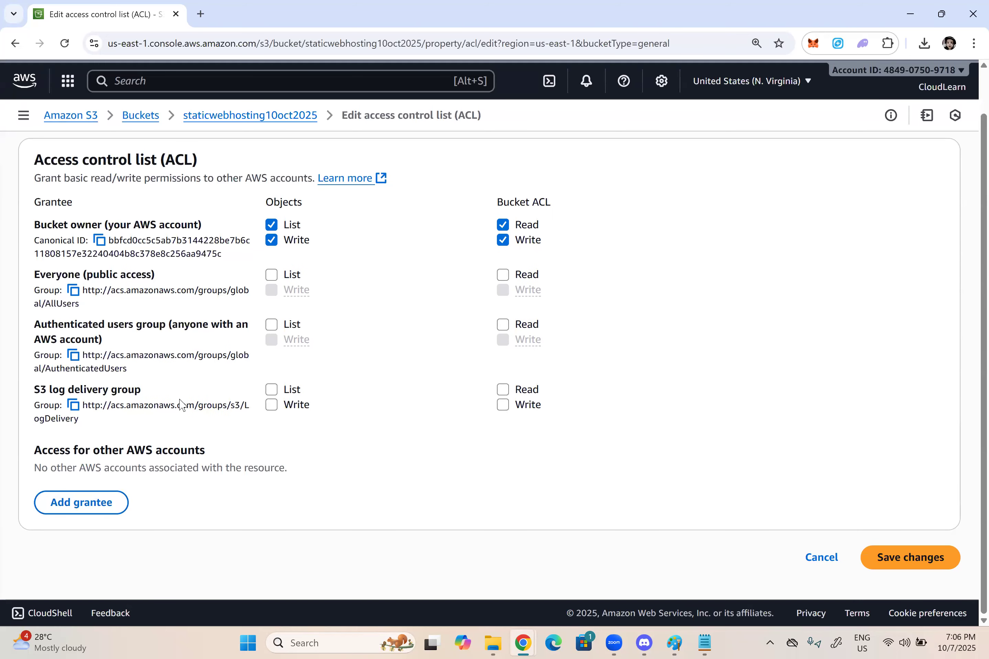
pyautogui.scroll(1, 181, 405)
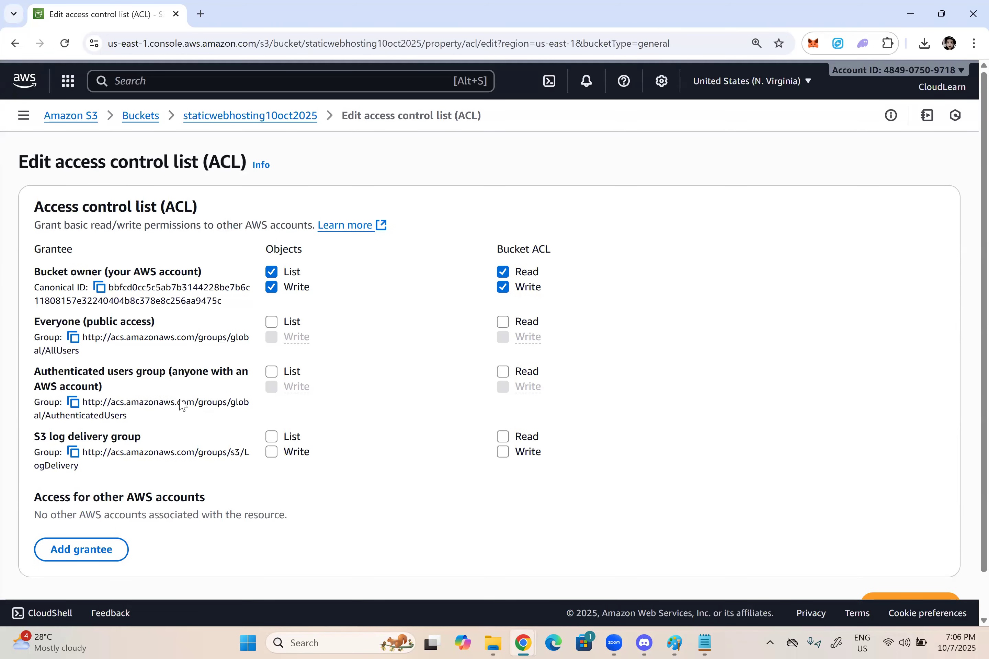
pyautogui.scroll(-1, 128, 440)
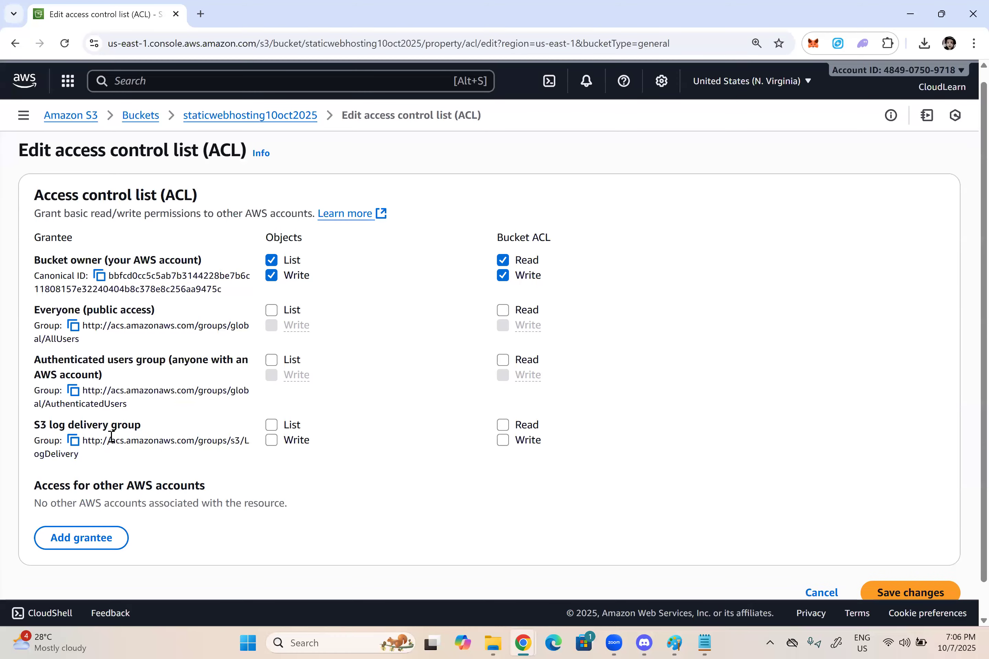
# Step: Add a grantee row with List, Write and Read bucket ACL permissions
pyautogui.click(94, 508)
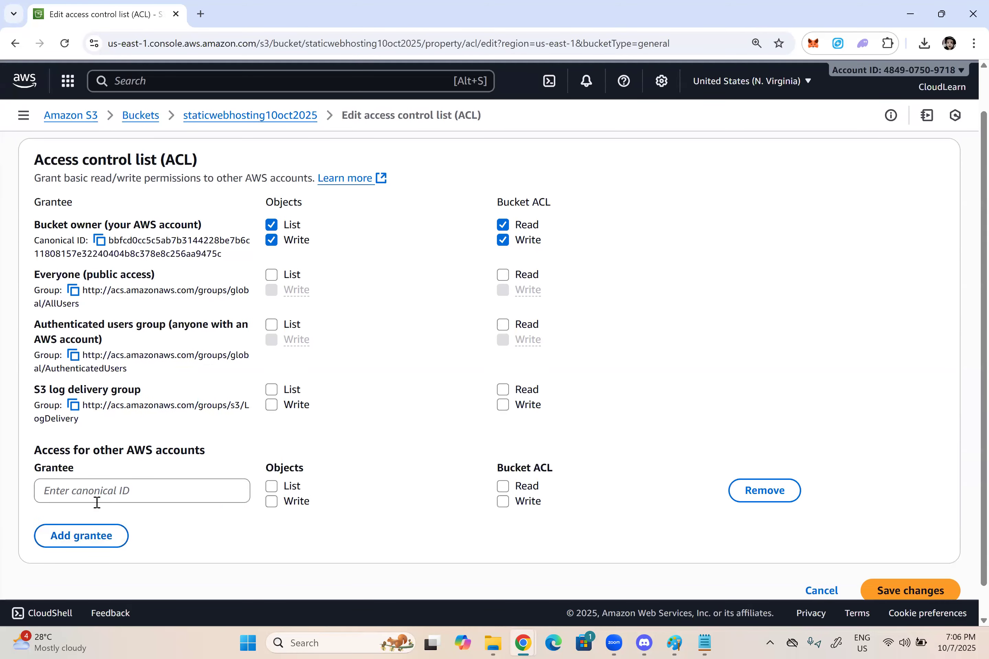
pyautogui.click(111, 491)
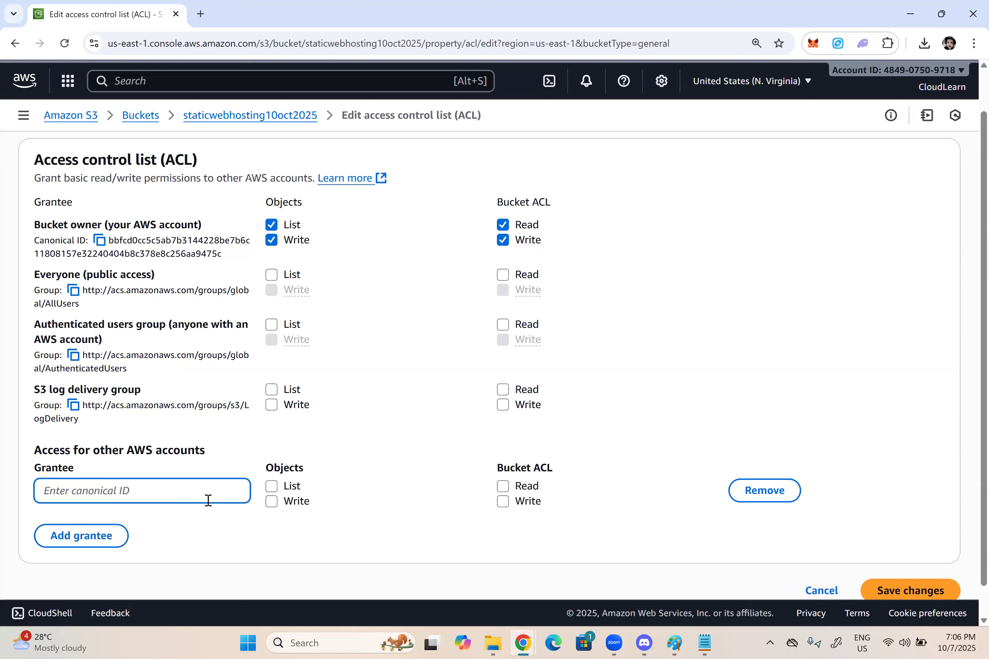
pyautogui.click(272, 488)
pyautogui.click(272, 502)
pyautogui.click(527, 489)
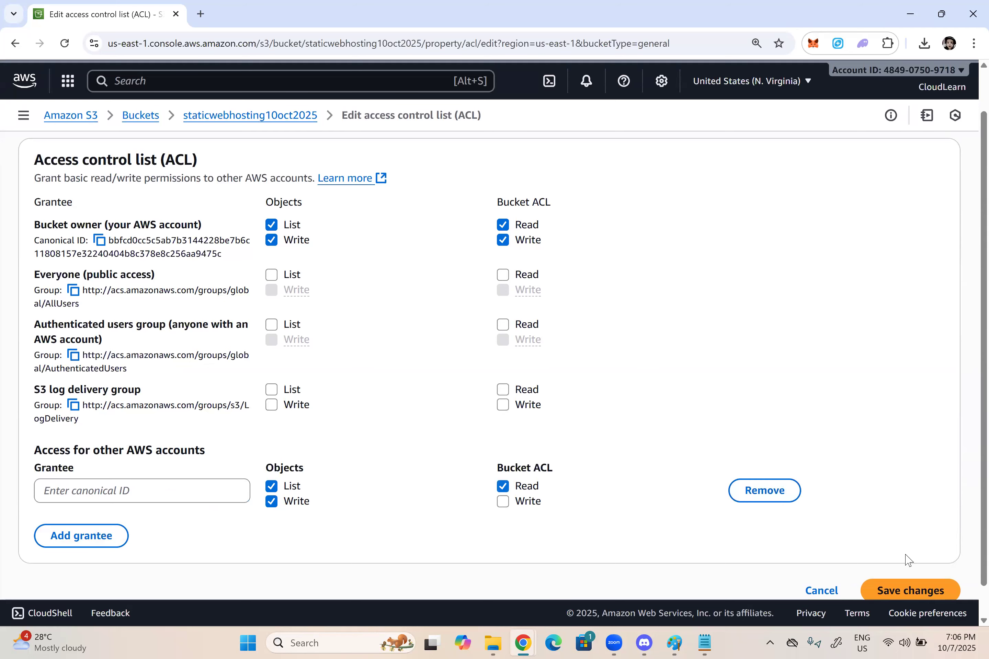
# Step: Remove the extra grantee and cancel the ACL edit without saving
pyautogui.scroll(-1, 907, 560)
pyautogui.click(778, 458)
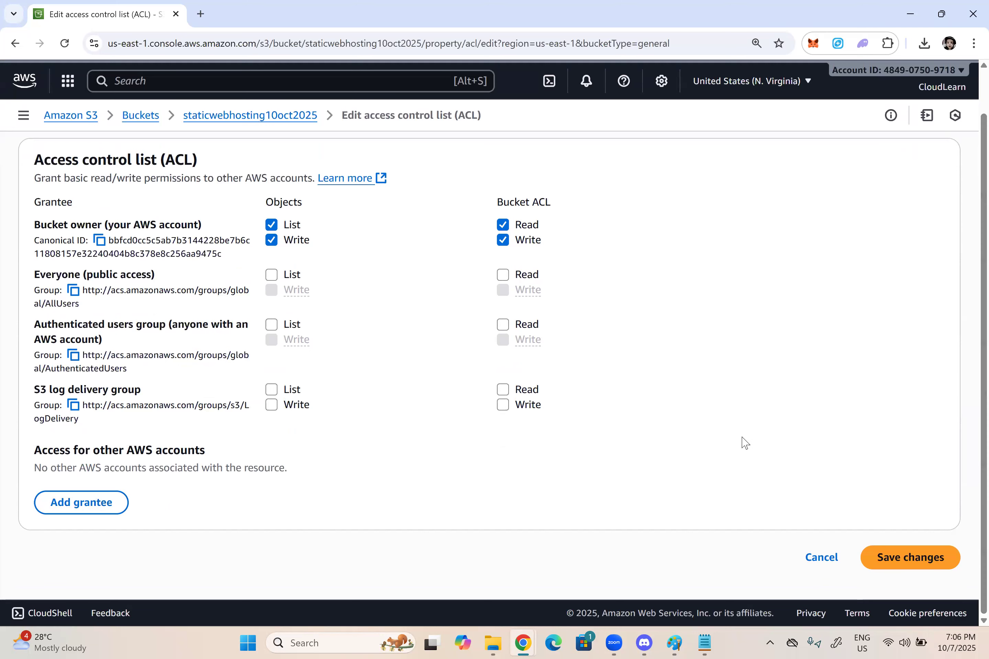
pyautogui.scroll(1, 759, 459)
pyautogui.scroll(-1, 865, 573)
pyautogui.click(826, 555)
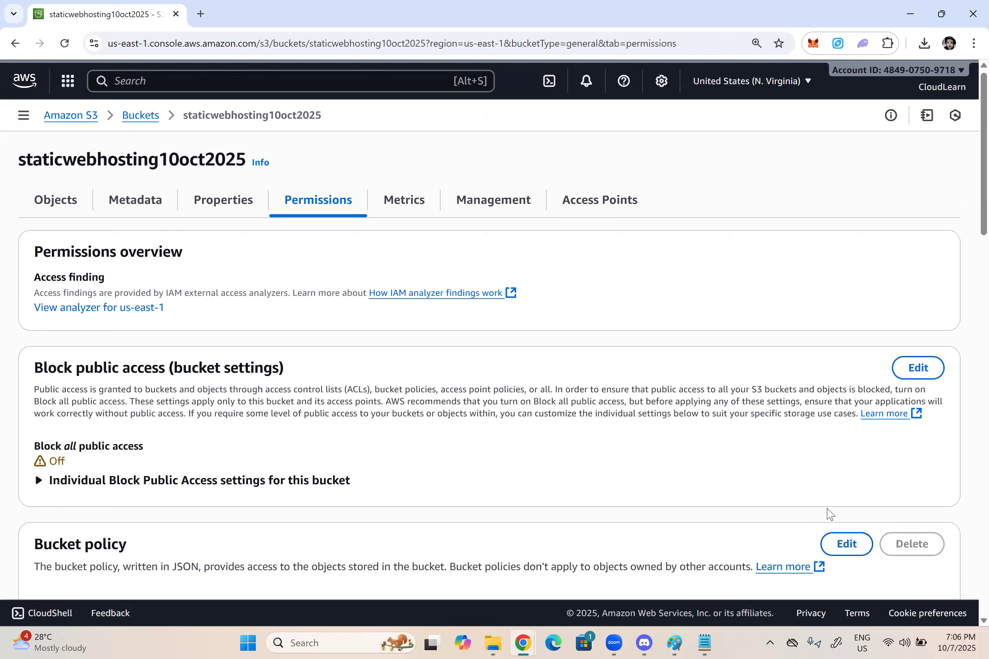
# Step: Review the Bucket policy and CORS sections, then go to General purpose buckets
pyautogui.scroll(-6, 553, 447)
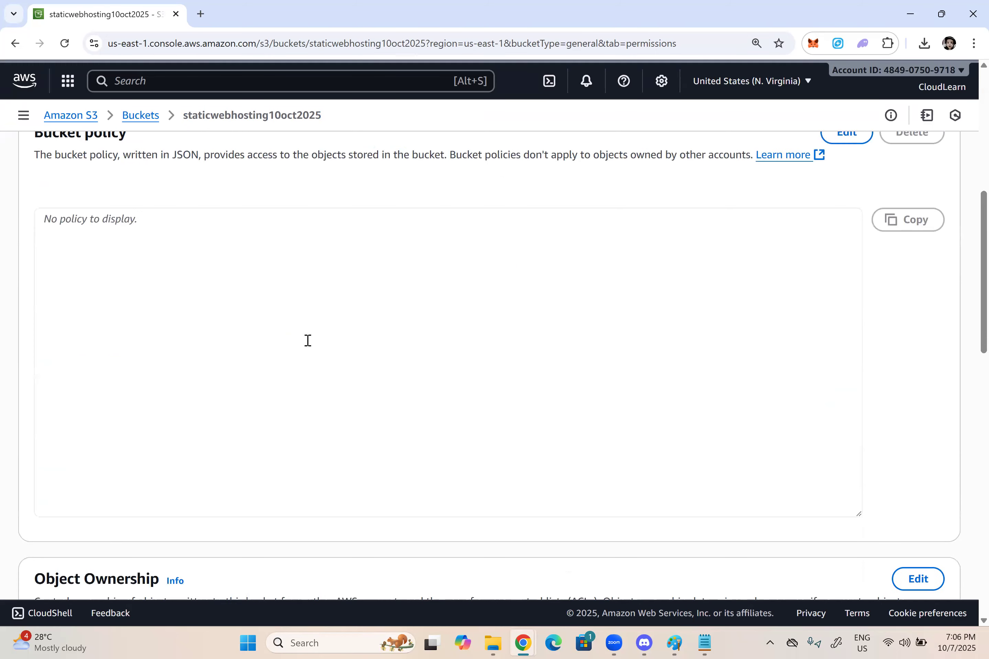
pyautogui.scroll(2, 95, 293)
pyautogui.moveTo(127, 269); pyautogui.dragTo(34, 270)
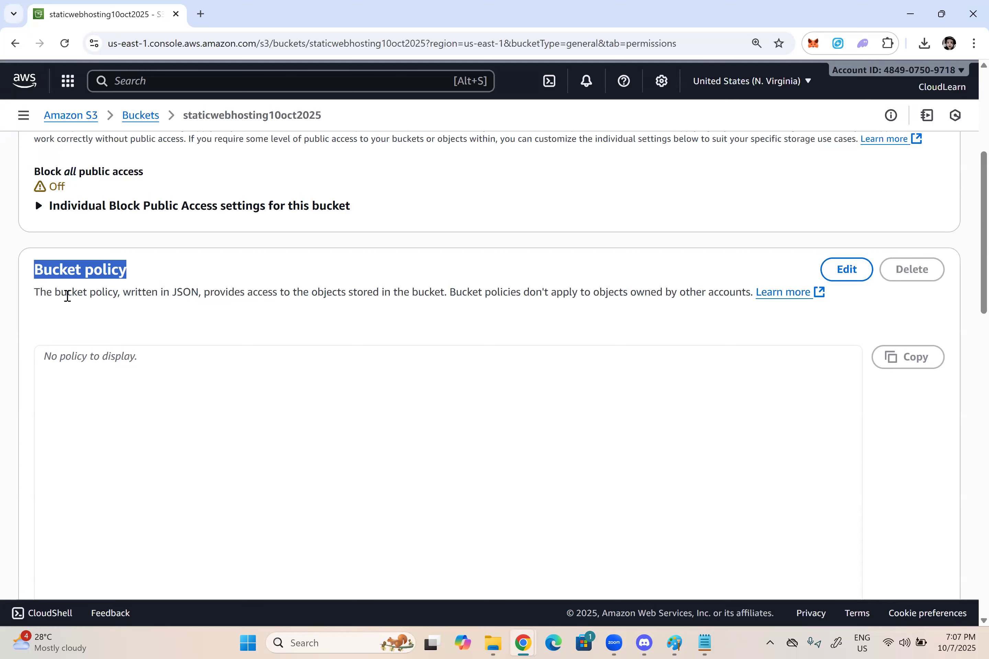
pyautogui.scroll(5, 366, 540)
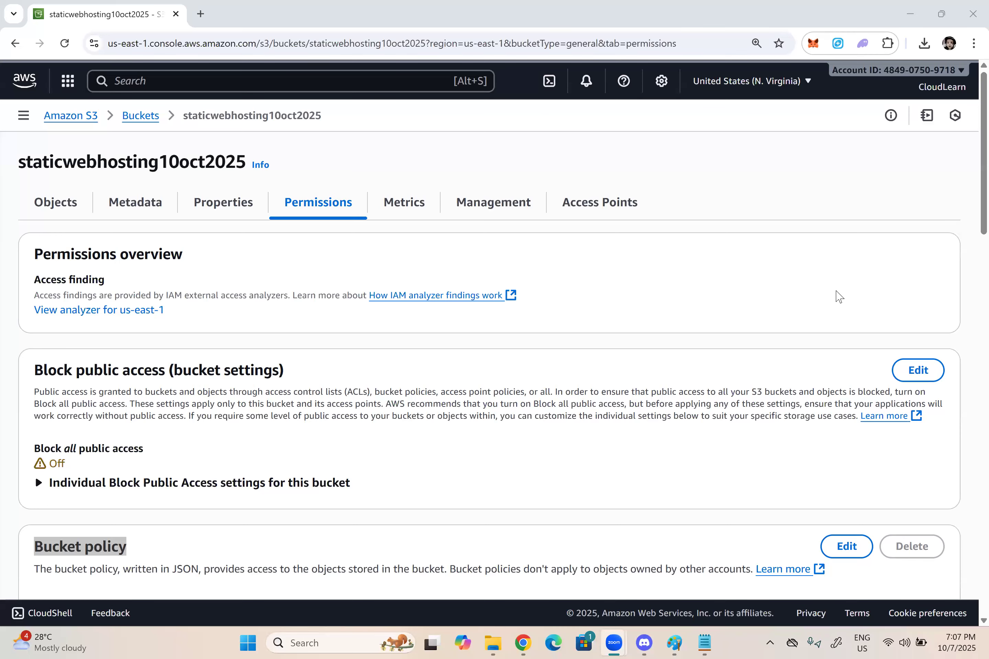
pyautogui.scroll(-10, 847, 262)
pyautogui.scroll(-15, 848, 309)
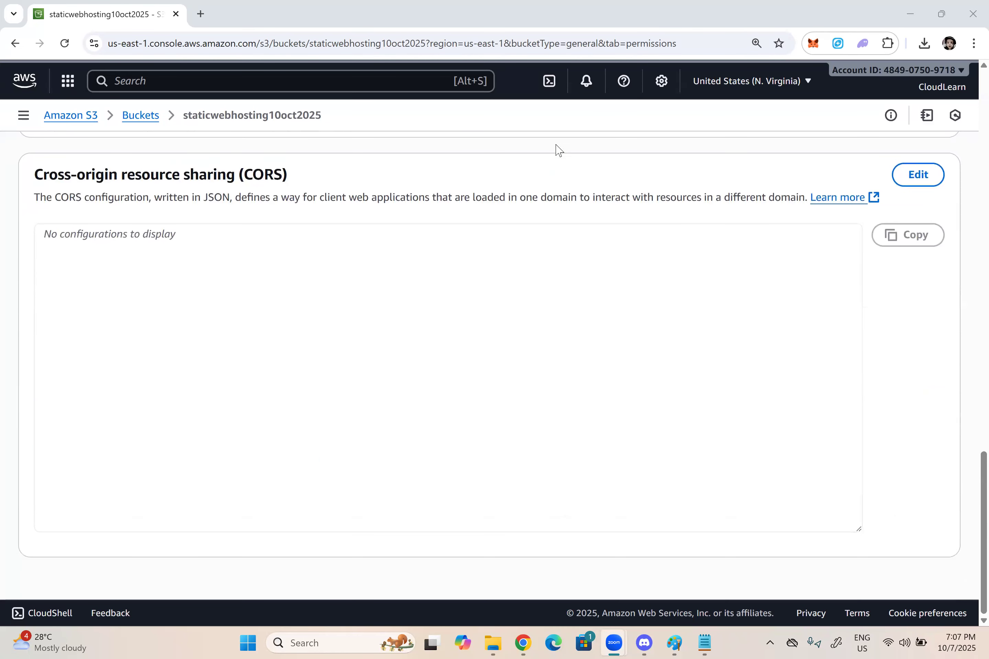
pyautogui.scroll(1, 558, 150)
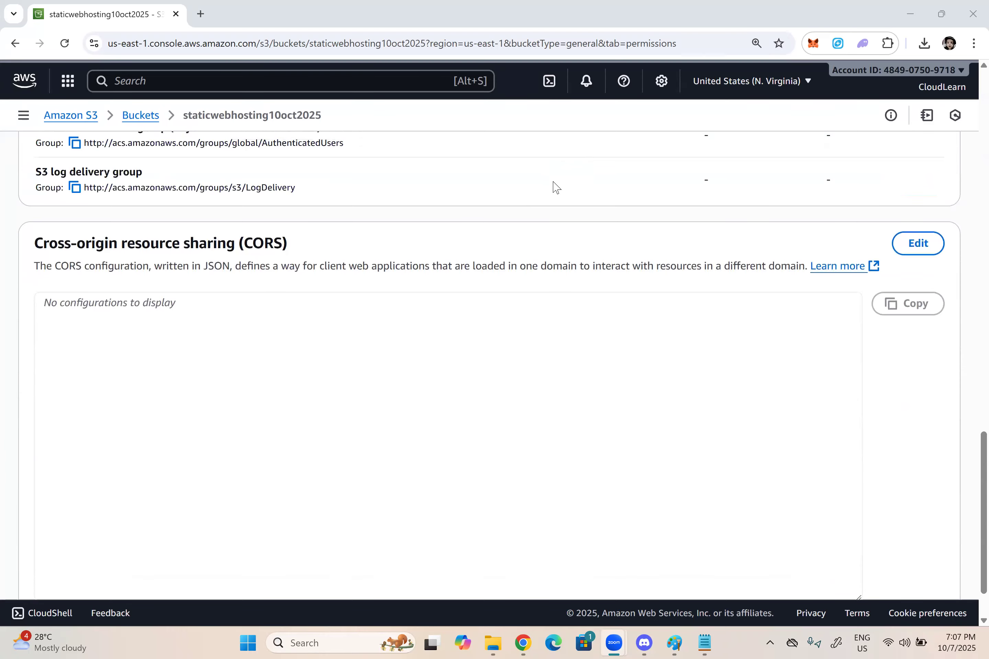
pyautogui.scroll(3, 553, 187)
pyautogui.scroll(20, 169, 201)
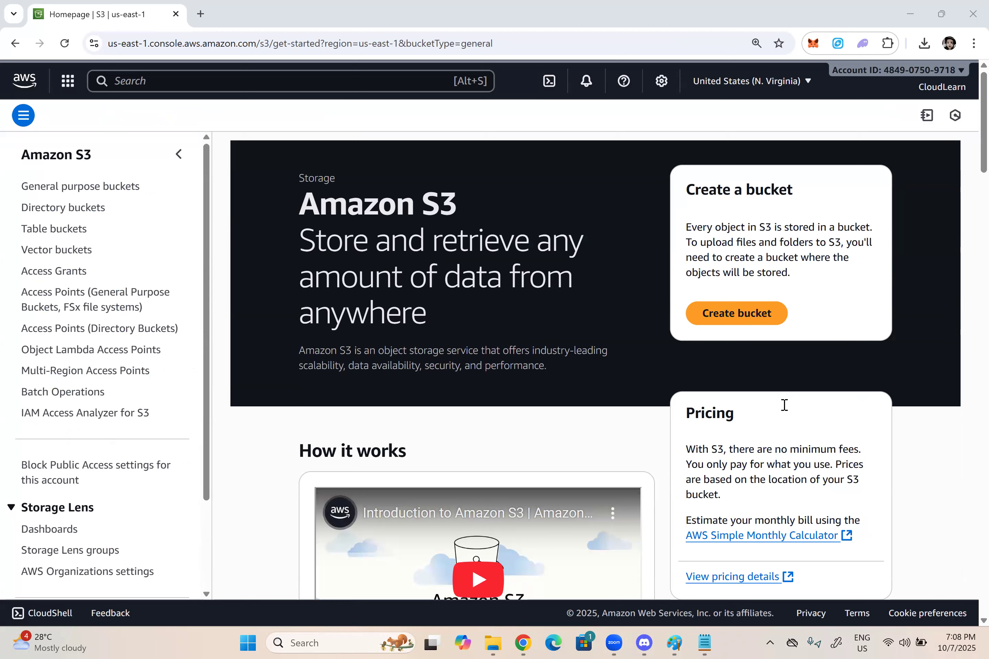
pyautogui.click(42, 187)
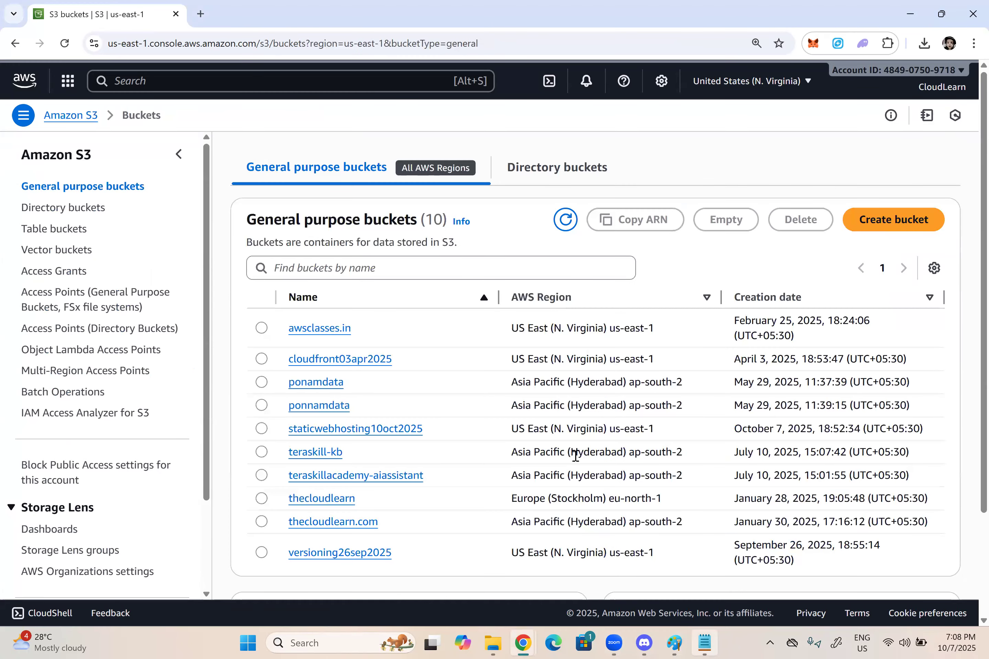
# Step: Add an 'S3 Transfer Acceleration:' heading with a dashed underline to the Notepad notes
pyautogui.hotkey('alt', 'Tab')
pyautogui.click(826, 400)
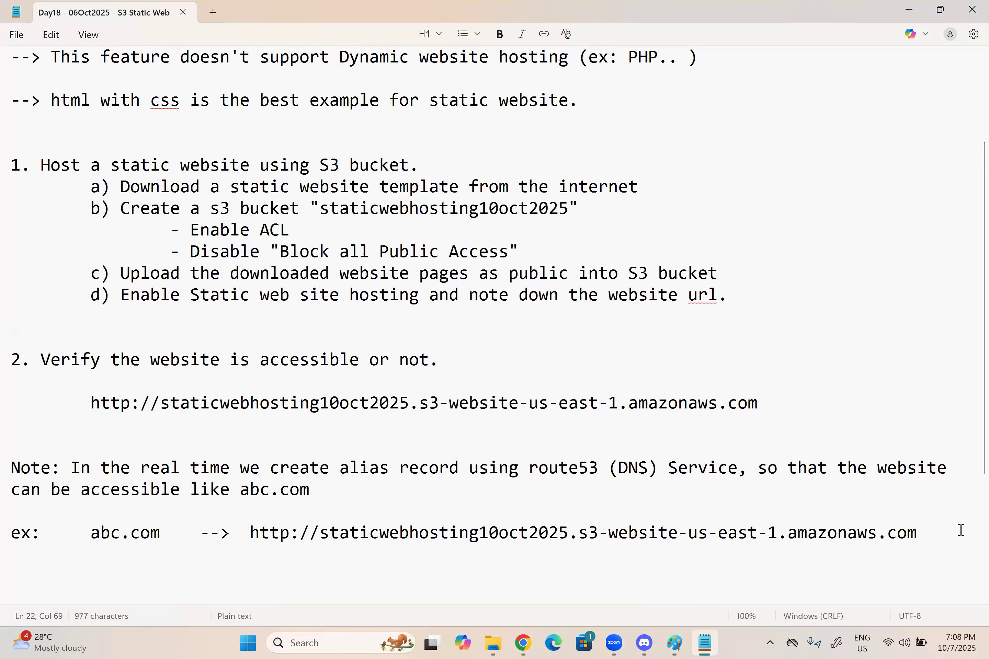
pyautogui.click(944, 532)
pyautogui.press('Return')
pyautogui.press('Return')
pyautogui.press('Return')
pyautogui.press('Return')
pyautogui.press('Return')
pyautogui.press('Return')
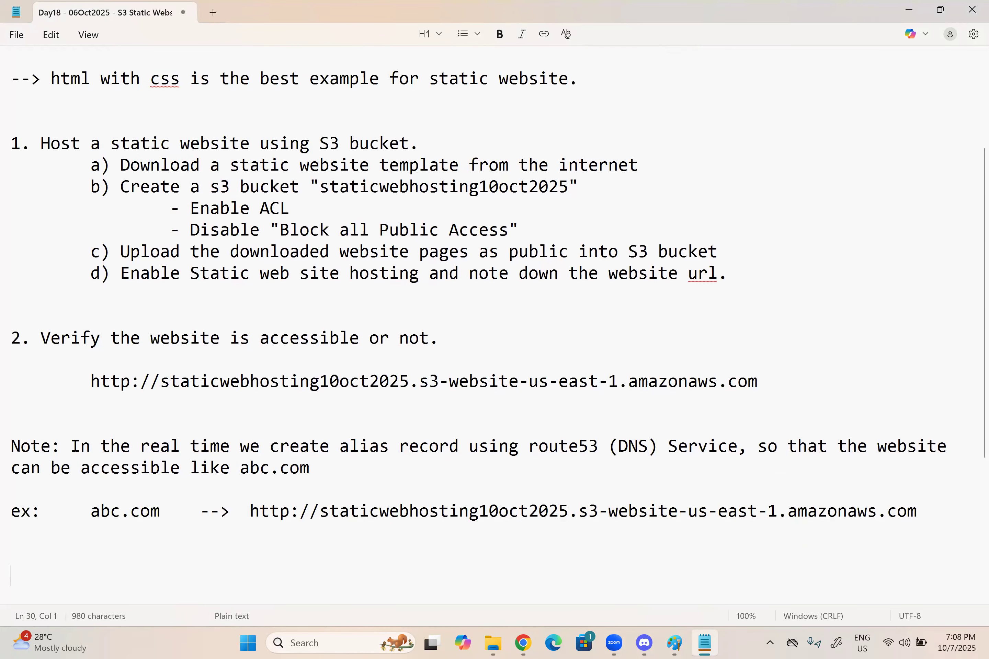
pyautogui.press('Up')
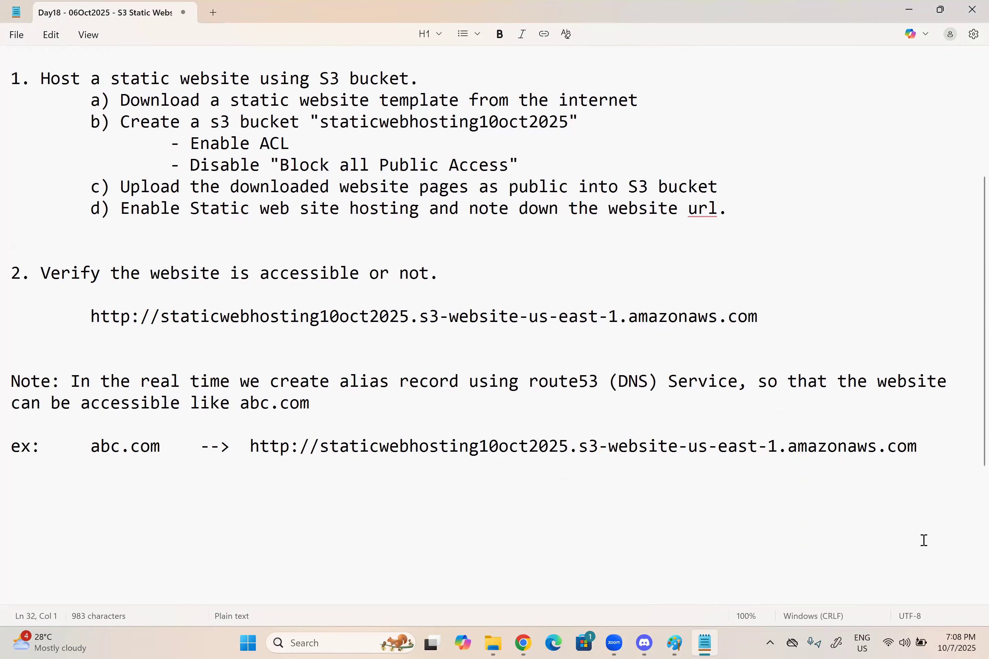
pyautogui.press('Up')
pyautogui.write('S3 Transfer Acceleration:')
pyautogui.press('Return')
pyautogui.write('-------------------------')
pyautogui.press('Return')
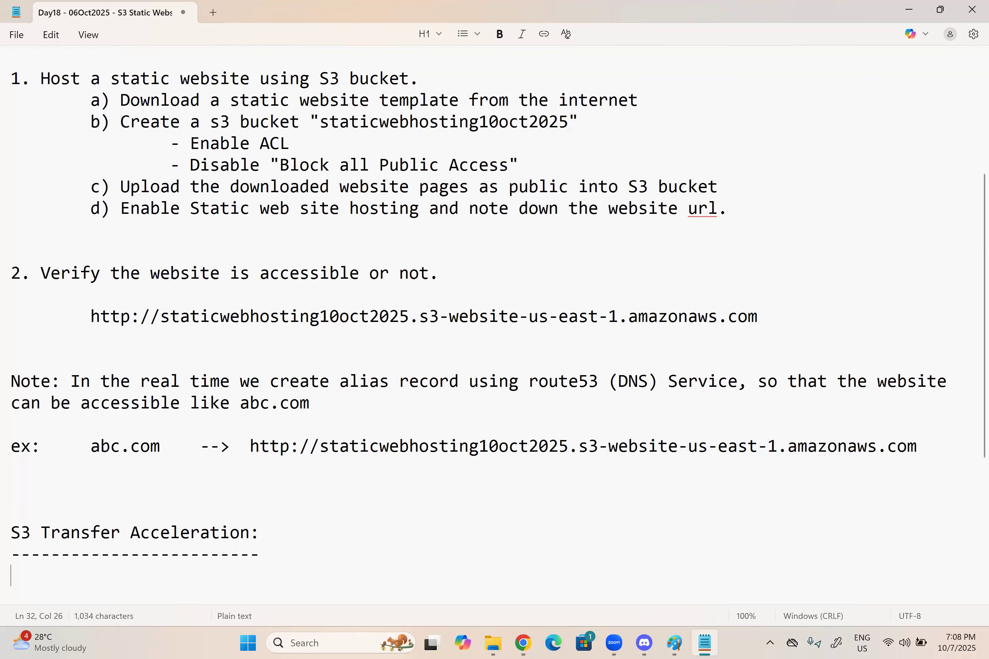
pyautogui.press('Return')
pyautogui.press('Return')
pyautogui.press('Return')
pyautogui.press('Return')
pyautogui.press('Return')
pyautogui.press('Return')
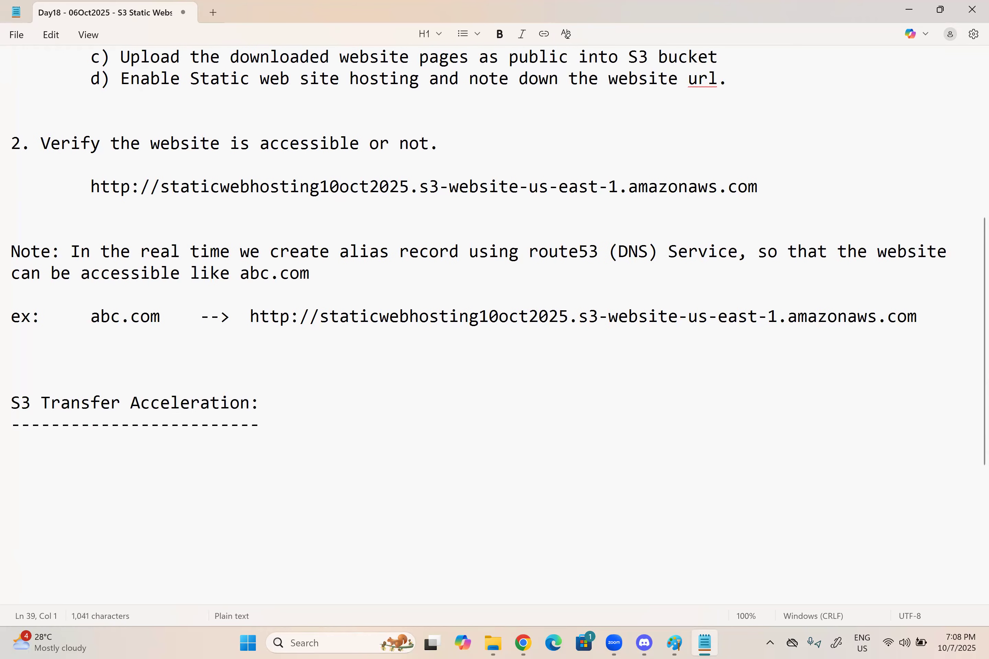
# Step: Save the notes and clear the old drawing from the Paint canvas
pyautogui.scroll(-1, 887, 573)
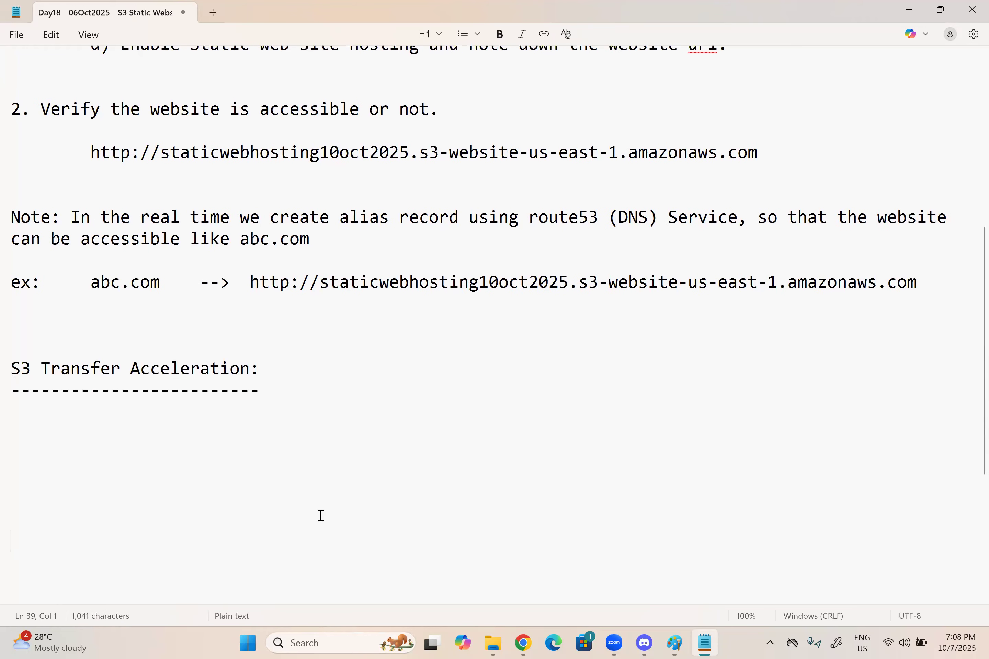
pyautogui.click(399, 452)
pyautogui.scroll(-2, 399, 452)
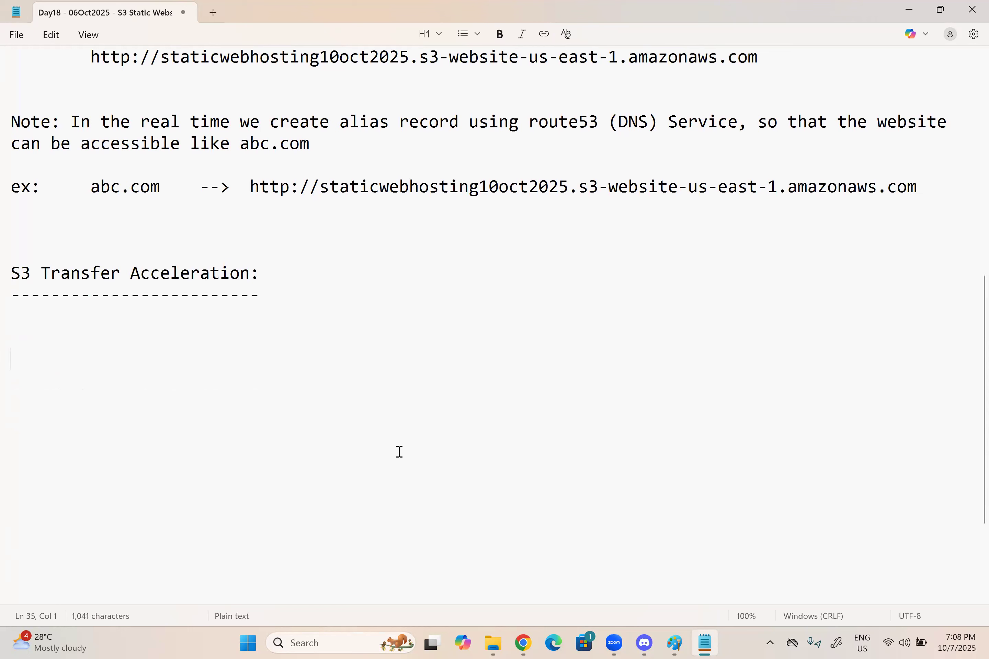
pyautogui.hotkey('ctrl', 's')
pyautogui.hotkey('alt', 'Tab')
pyautogui.hotkey('ctrl', 'a')
pyautogui.press('Delete')
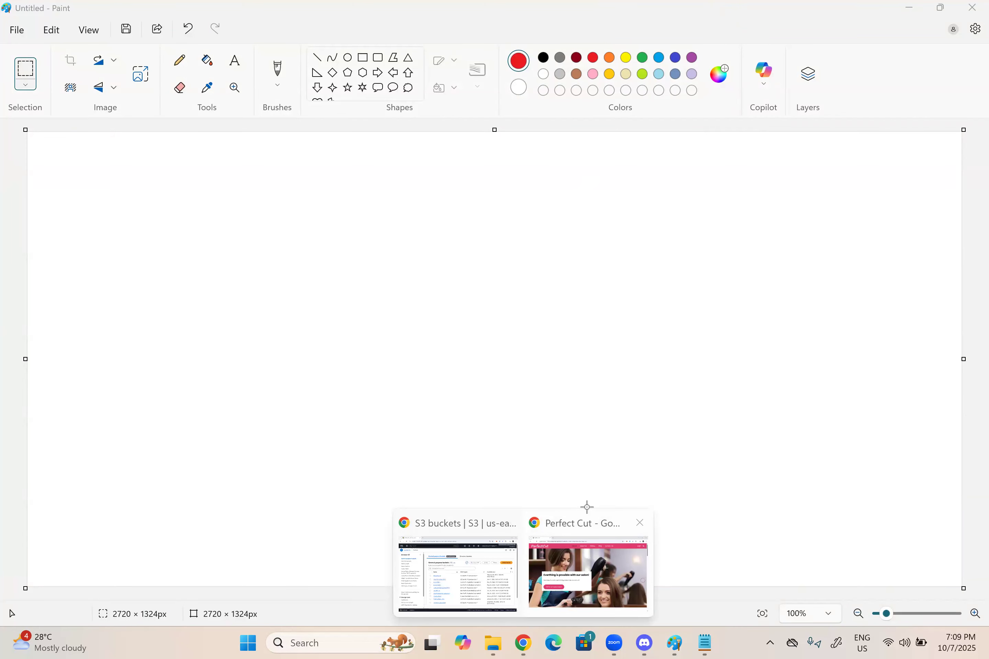
# Step: Add a '-->' arrow line beneath the dashes in the notes
pyautogui.click(647, 553)
pyautogui.click(702, 640)
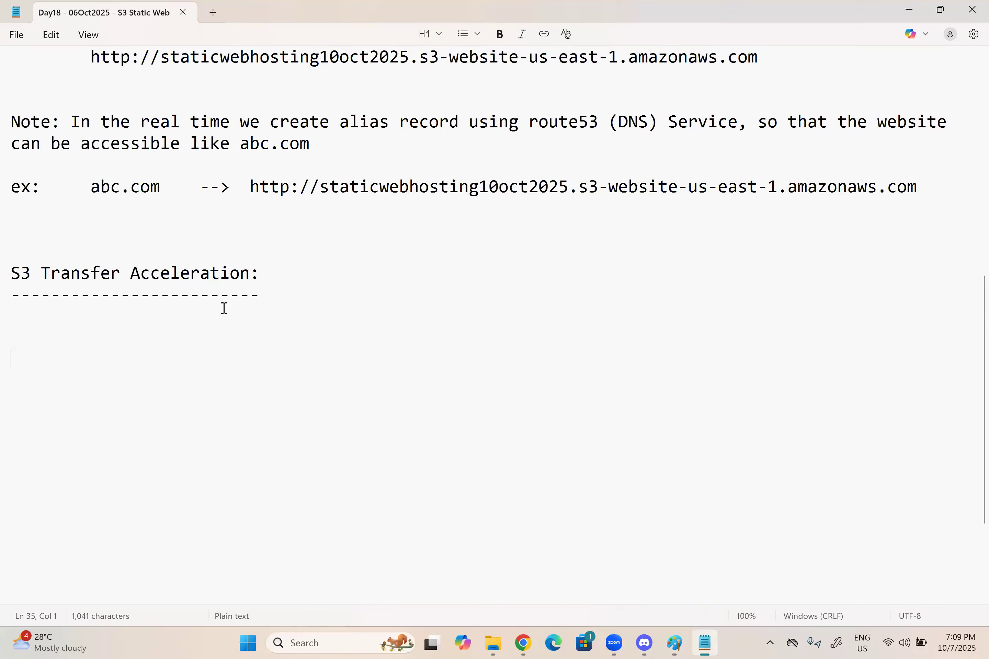
pyautogui.click(272, 296)
pyautogui.press('Return')
pyautogui.press('Return')
pyautogui.press('Return')
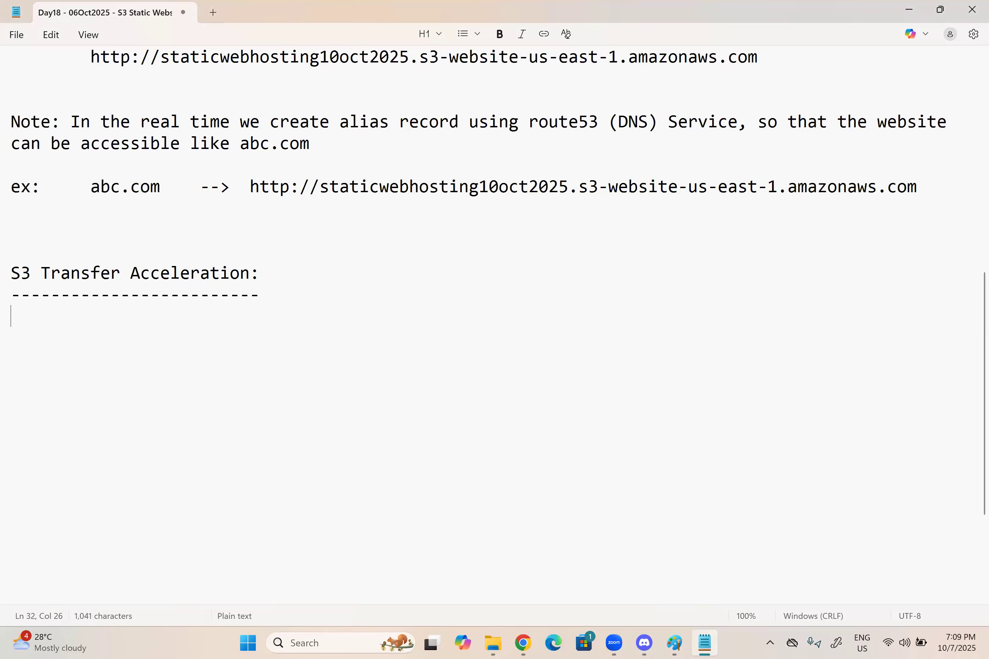
pyautogui.write('-->')
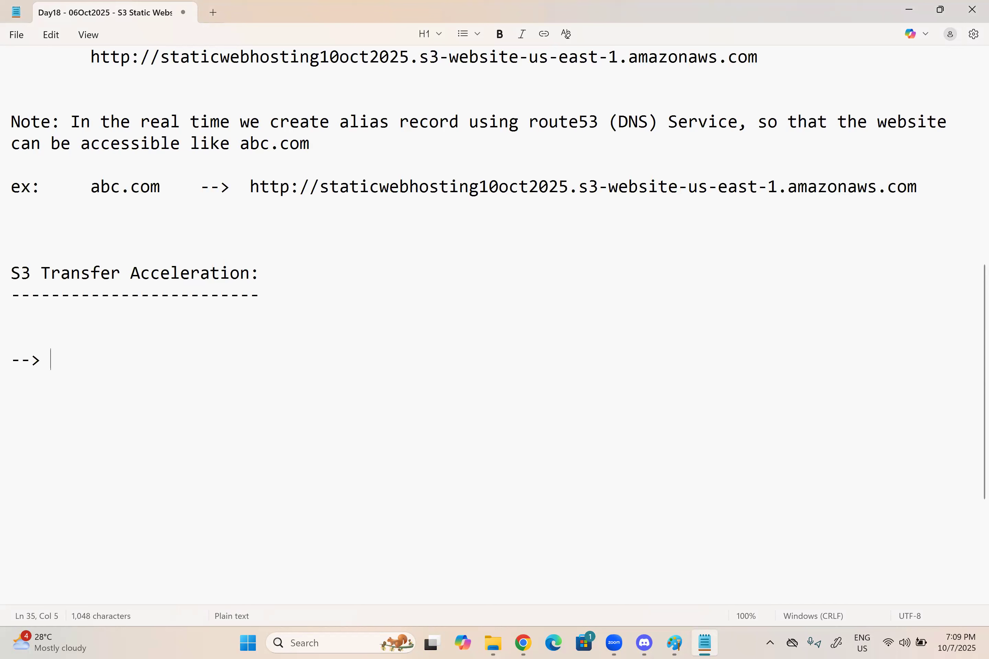
pyautogui.click(668, 641)
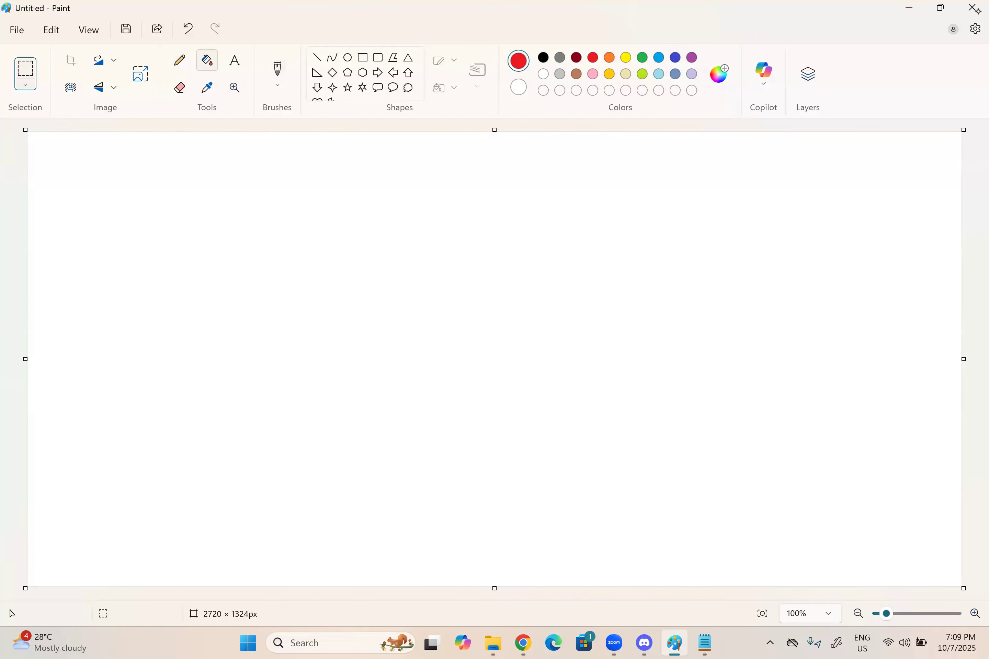
# Step: Pencil-draw a blue S3 bucket labelled N-Virginia
pyautogui.click(179, 60)
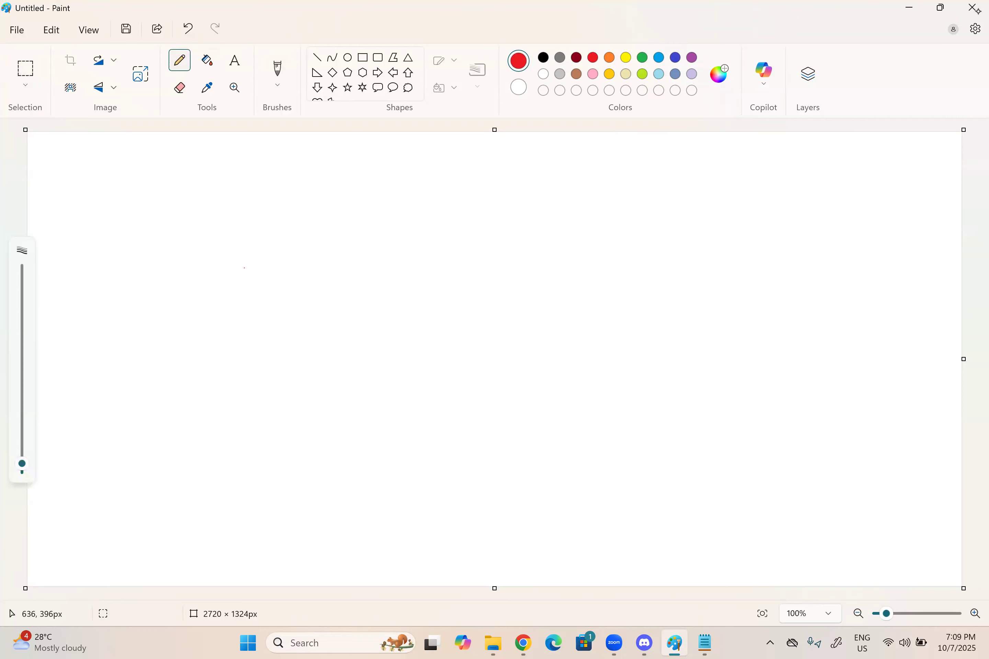
pyautogui.click(674, 57)
pyautogui.moveTo(250, 269)
pyautogui.mouseDown()
pyautogui.moveTo(282, 264)
pyautogui.moveTo(199, 281)
pyautogui.moveTo(246, 369)
pyautogui.mouseUp()
pyautogui.moveTo(303, 276)
pyautogui.mouseDown()
pyautogui.moveTo(290, 345)
pyautogui.moveTo(245, 369)
pyautogui.moveTo(289, 359)
pyautogui.mouseUp()
pyautogui.moveTo(257, 314)
pyautogui.mouseDown()
pyautogui.moveTo(246, 328)
pyautogui.moveTo(258, 327)
pyautogui.mouseUp()
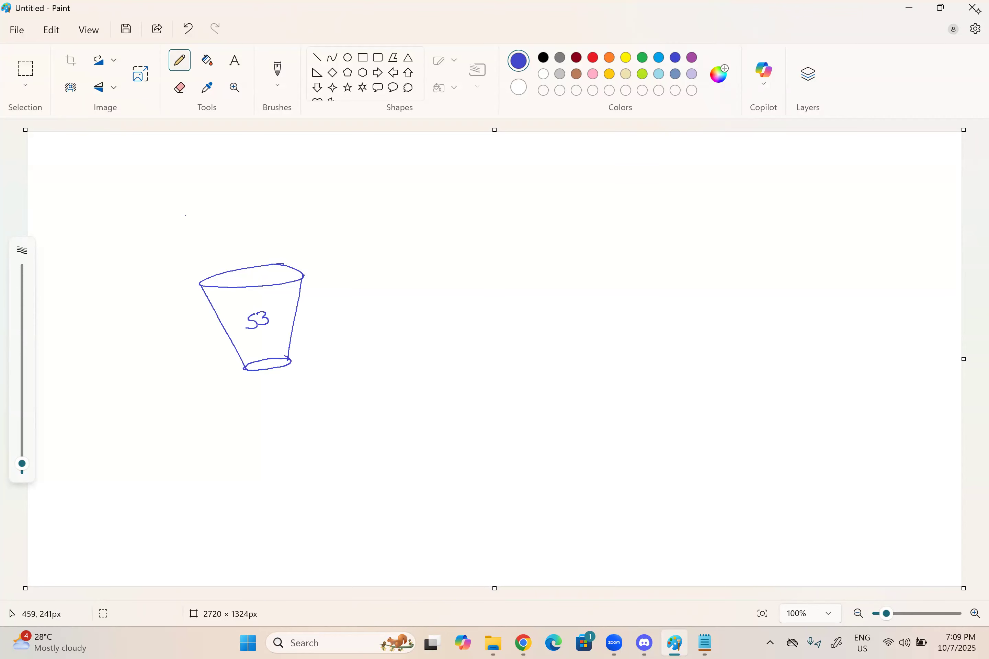
pyautogui.moveTo(202, 230); pyautogui.dragTo(286, 210)
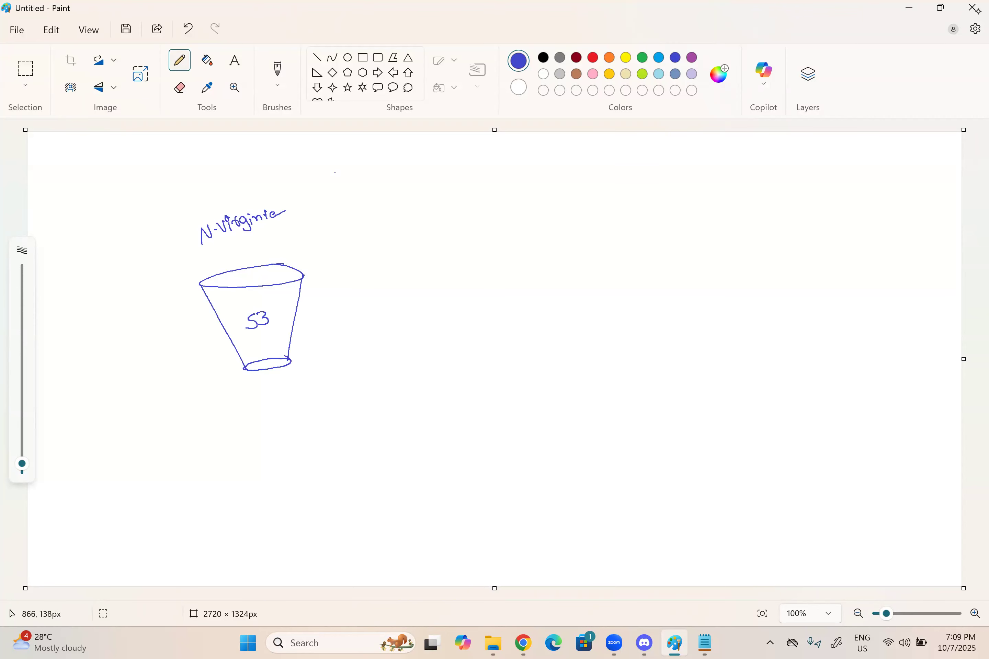
# Step: Draw a red USA stick figure and a green stick figure labelled India
pyautogui.moveTo(186, 470); pyautogui.dragTo(187, 507)
pyautogui.moveTo(178, 499)
pyautogui.mouseDown()
pyautogui.moveTo(197, 494)
pyautogui.moveTo(181, 515)
pyautogui.mouseUp()
pyautogui.moveTo(187, 505)
pyautogui.mouseDown()
pyautogui.moveTo(196, 513)
pyautogui.moveTo(187, 545)
pyautogui.moveTo(206, 539)
pyautogui.mouseUp()
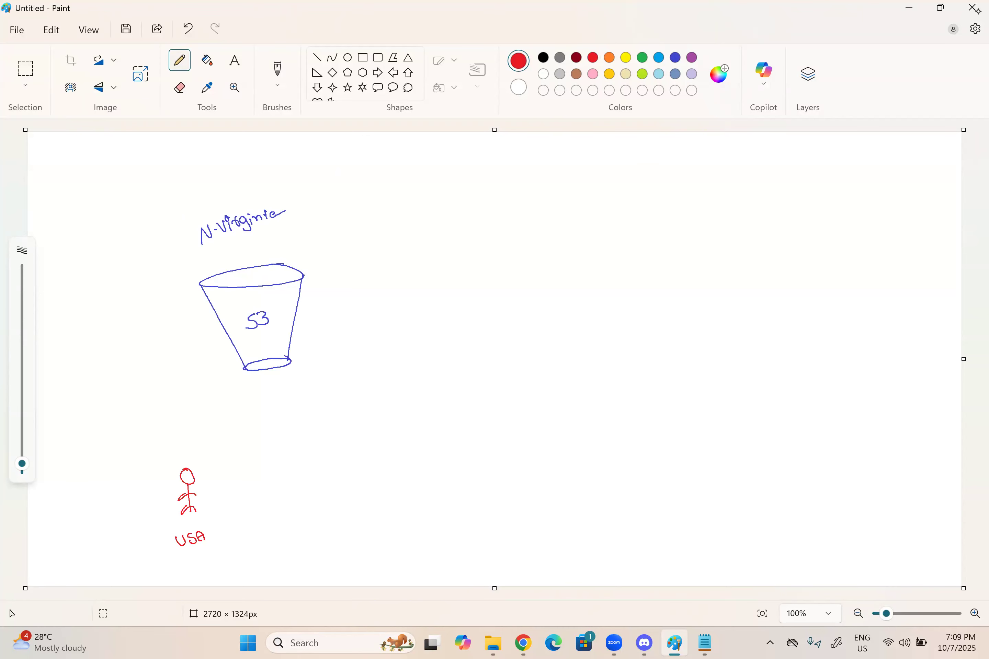
pyautogui.click(642, 57)
pyautogui.moveTo(668, 458)
pyautogui.mouseDown()
pyautogui.moveTo(669, 497)
pyautogui.moveTo(676, 479)
pyautogui.moveTo(677, 496)
pyautogui.moveTo(667, 530)
pyautogui.moveTo(672, 513)
pyautogui.moveTo(675, 526)
pyautogui.mouseUp()
pyautogui.moveTo(676, 526); pyautogui.dragTo(719, 512)
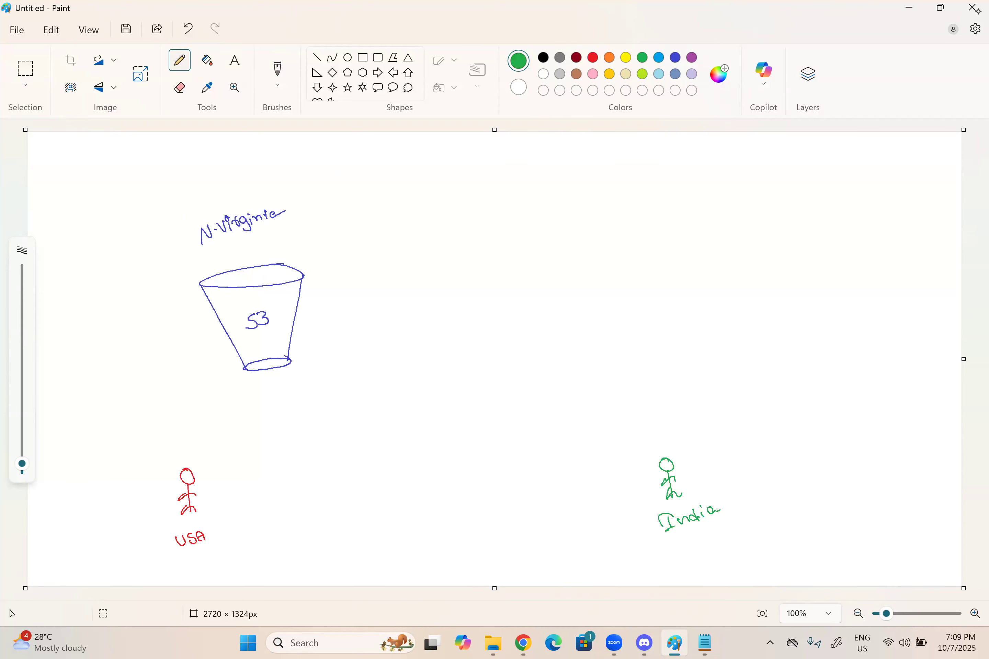
pyautogui.moveTo(184, 465)
pyautogui.mouseDown()
pyautogui.moveTo(181, 399)
pyautogui.moveTo(224, 331)
pyautogui.mouseUp()
pyautogui.hotkey('ctrl', 'z')
pyautogui.hotkey('ctrl', 'z')
pyautogui.moveTo(710, 509); pyautogui.dragTo(718, 505)
# Step: Draw black 1GB arrows from USA (1min) and India (3min) to the bucket
pyautogui.click(542, 57)
pyautogui.moveTo(184, 467)
pyautogui.mouseDown()
pyautogui.moveTo(194, 371)
pyautogui.moveTo(221, 341)
pyautogui.moveTo(228, 351)
pyautogui.mouseUp()
pyautogui.moveTo(143, 388)
pyautogui.mouseDown()
pyautogui.moveTo(154, 399)
pyautogui.moveTo(169, 383)
pyautogui.moveTo(193, 429)
pyautogui.moveTo(213, 409)
pyautogui.mouseUp()
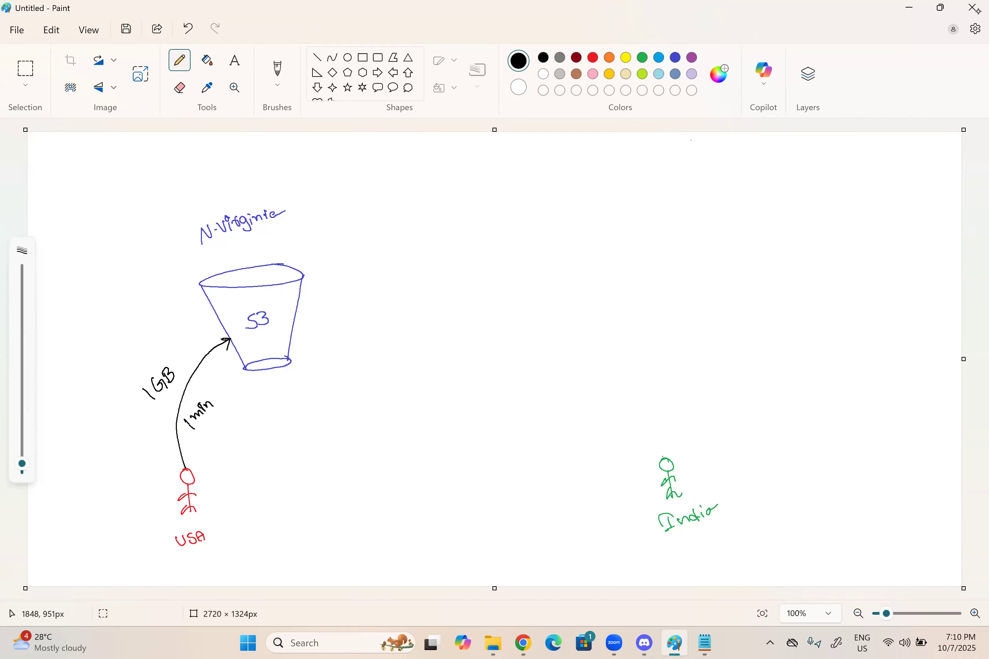
pyautogui.moveTo(661, 458)
pyautogui.mouseDown()
pyautogui.moveTo(476, 340)
pyautogui.moveTo(307, 303)
pyautogui.moveTo(305, 314)
pyautogui.mouseUp()
pyautogui.moveTo(495, 309)
pyautogui.mouseDown()
pyautogui.moveTo(487, 333)
pyautogui.moveTo(507, 333)
pyautogui.mouseUp()
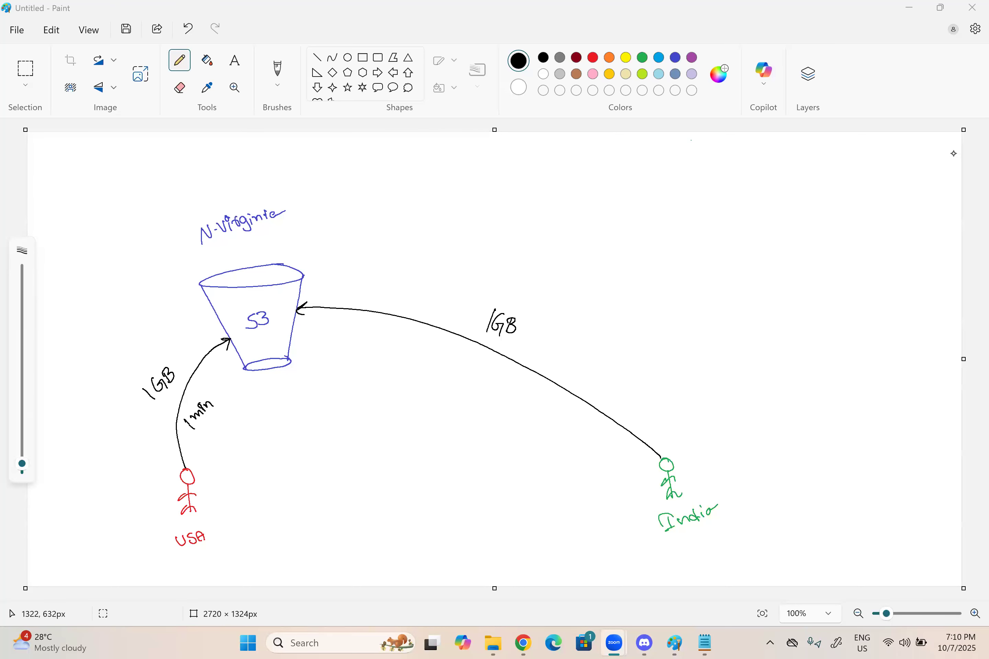
pyautogui.click(483, 376)
pyautogui.moveTo(483, 376); pyautogui.dragTo(484, 388)
pyautogui.moveTo(491, 387); pyautogui.dragTo(507, 381)
pyautogui.moveTo(507, 379); pyautogui.dragTo(518, 385)
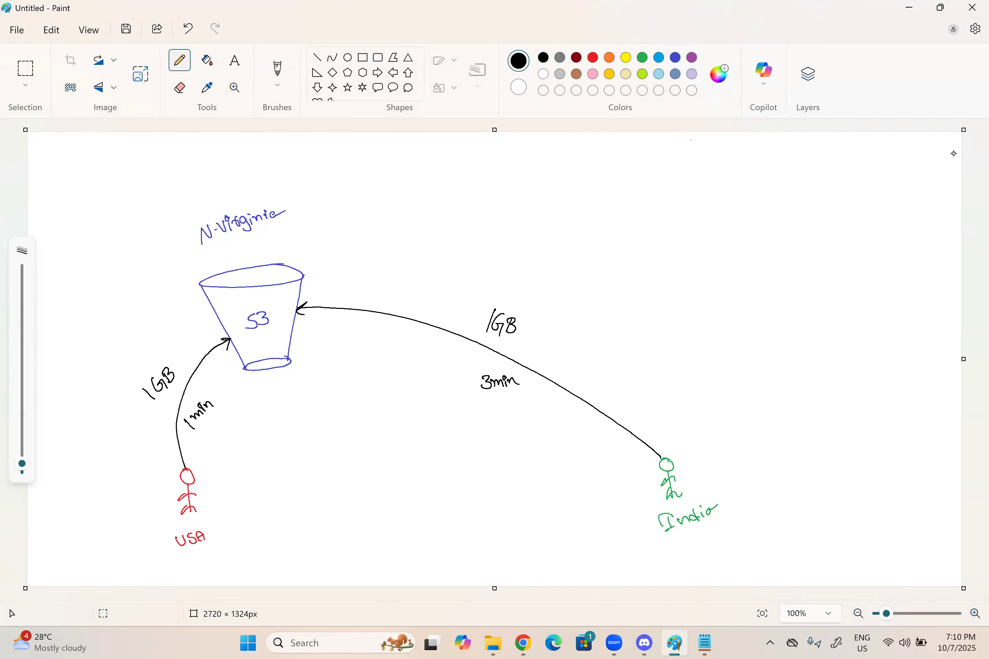
pyautogui.click(277, 70)
# Step: Handwrite a green 'S3 Transfer Acceleration' title at the top of the canvas
pyautogui.click(642, 57)
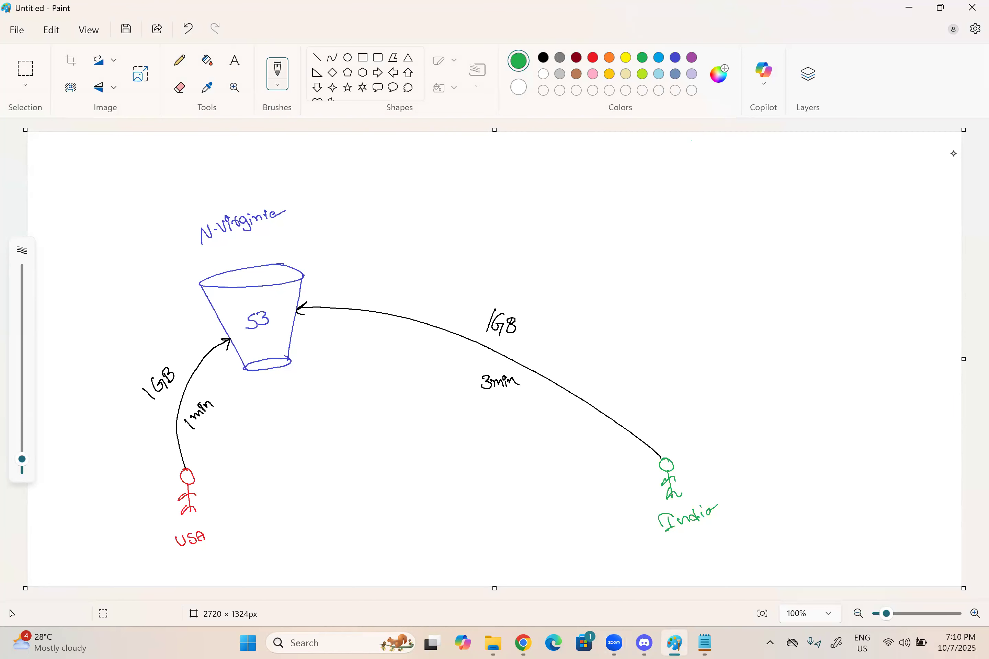
pyautogui.moveTo(410, 153)
pyautogui.mouseDown()
pyautogui.moveTo(388, 174)
pyautogui.moveTo(507, 149)
pyautogui.mouseUp()
pyautogui.moveTo(460, 186); pyautogui.dragTo(560, 152)
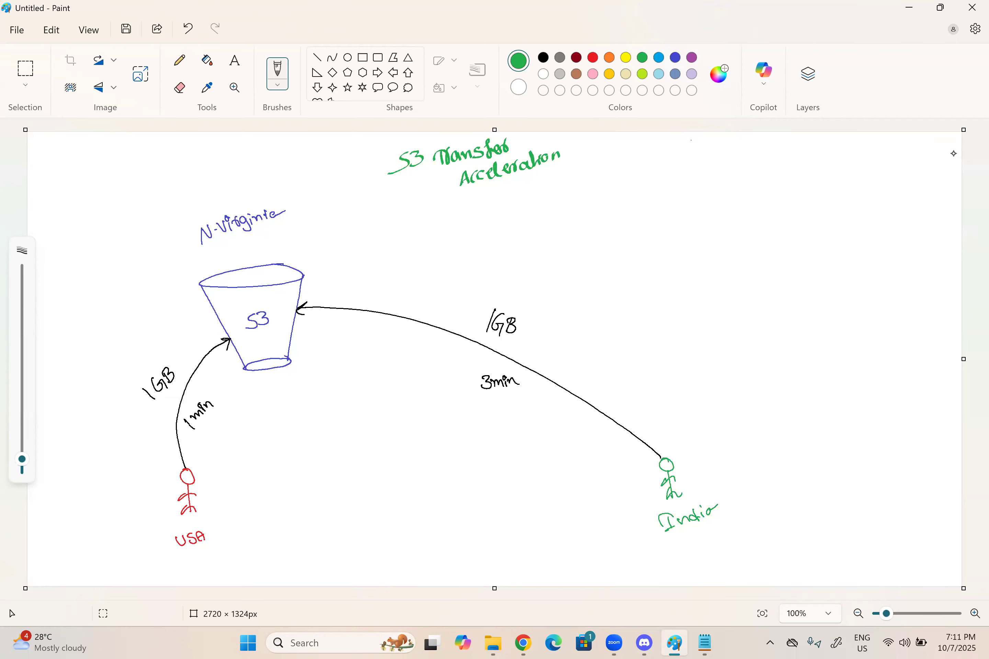
# Step: Underline the N-Virginia and India labels in green
pyautogui.moveTo(198, 251); pyautogui.dragTo(276, 227)
pyautogui.moveTo(674, 544); pyautogui.dragTo(712, 527)
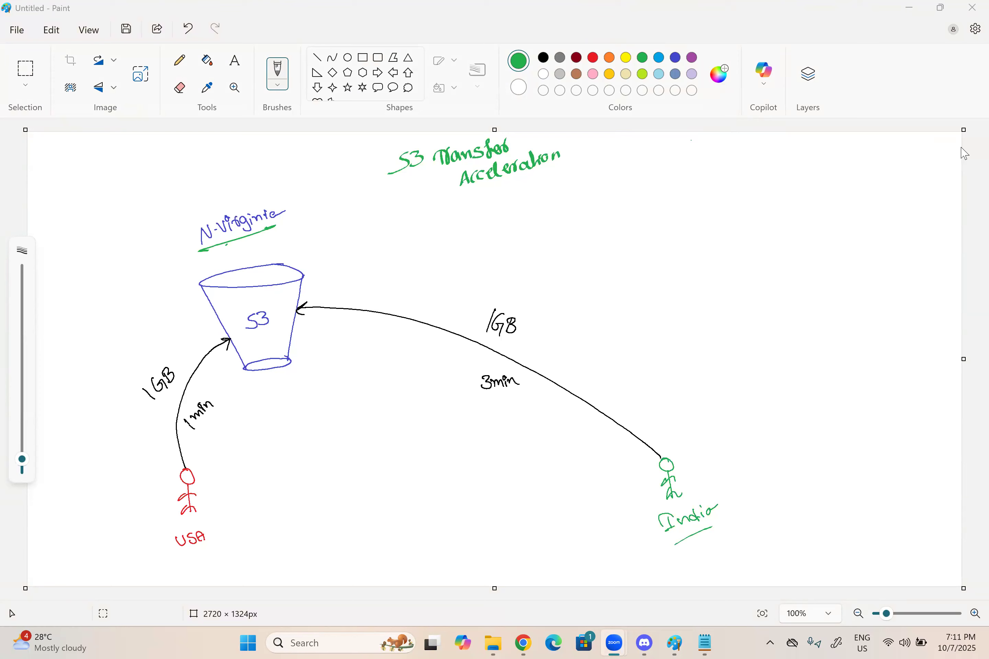
pyautogui.click(961, 148)
pyautogui.click(691, 57)
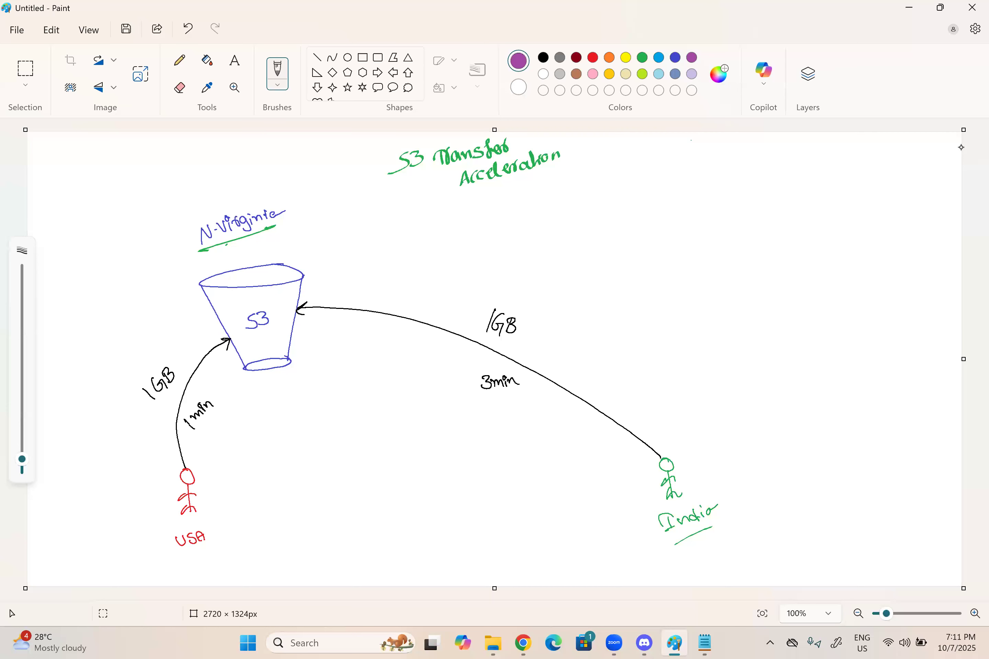
# Step: Write Region, Availability Zone and Edge Location in purple at the top right
pyautogui.moveTo(807, 151); pyautogui.dragTo(866, 150)
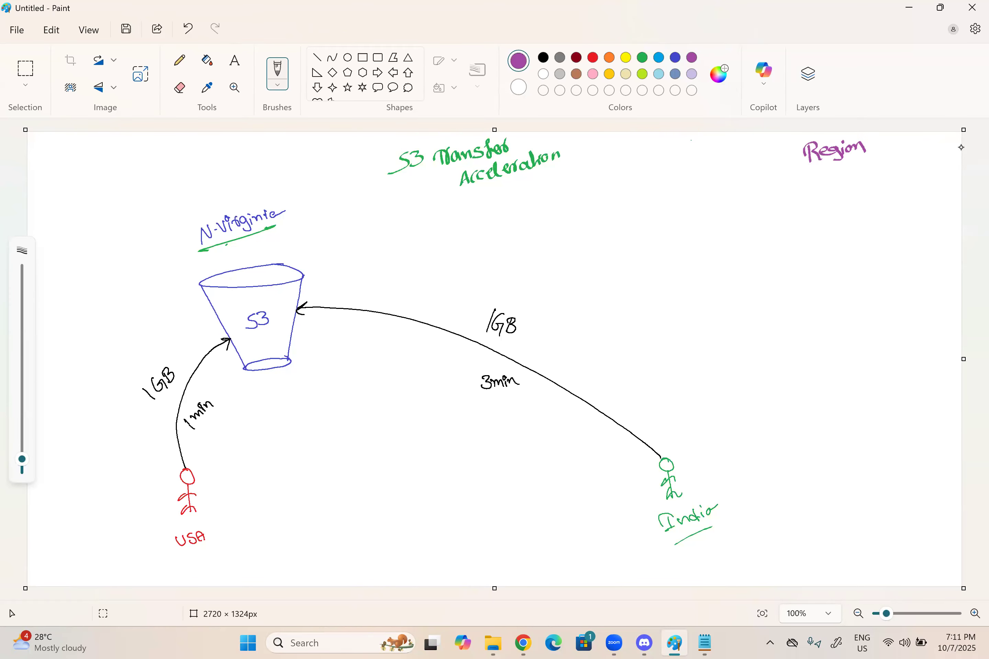
pyautogui.moveTo(809, 194); pyautogui.dragTo(890, 155)
pyautogui.moveTo(886, 158)
pyautogui.mouseDown()
pyautogui.moveTo(893, 171)
pyautogui.moveTo(915, 161)
pyautogui.mouseUp()
pyautogui.moveTo(915, 158); pyautogui.dragTo(939, 147)
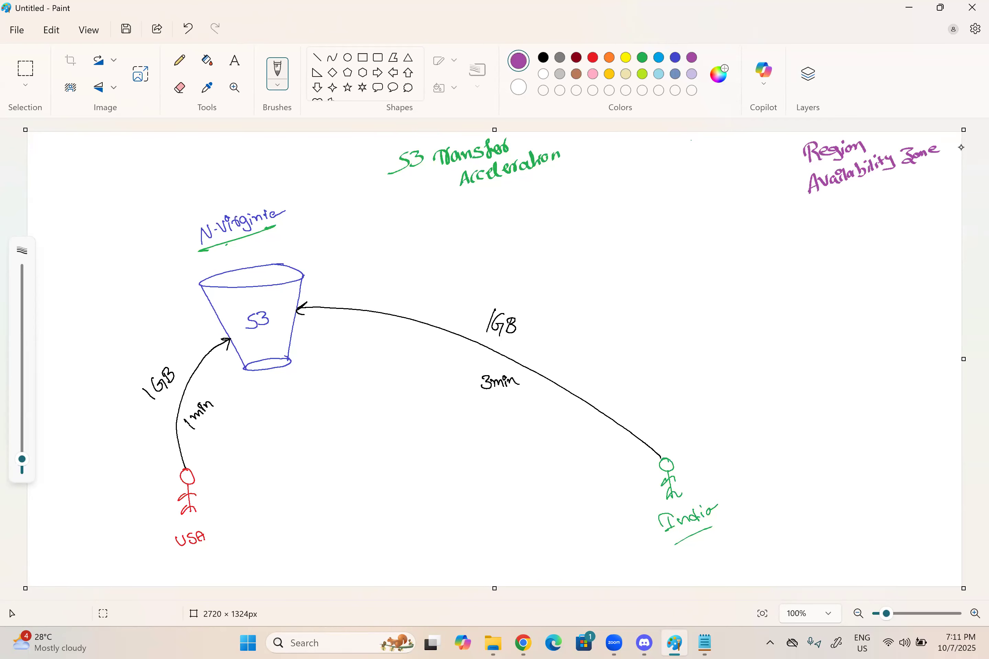
pyautogui.moveTo(817, 209)
pyautogui.mouseDown()
pyautogui.moveTo(828, 224)
pyautogui.moveTo(844, 201)
pyautogui.moveTo(838, 224)
pyautogui.moveTo(861, 202)
pyautogui.moveTo(941, 171)
pyautogui.mouseUp()
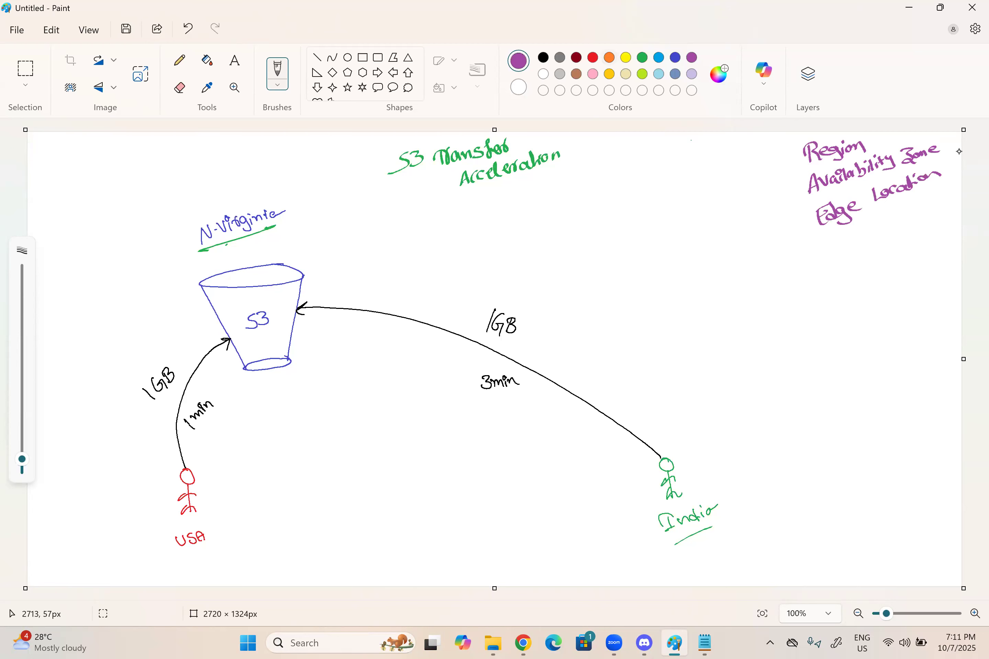
# Step: Scribble two orange blobs, one below the terms and one left of Region
pyautogui.click(576, 56)
pyautogui.click(608, 57)
pyautogui.moveTo(838, 267)
pyautogui.mouseDown()
pyautogui.moveTo(806, 279)
pyautogui.moveTo(813, 303)
pyautogui.moveTo(877, 276)
pyautogui.moveTo(847, 317)
pyautogui.moveTo(876, 313)
pyautogui.moveTo(831, 299)
pyautogui.moveTo(876, 272)
pyautogui.moveTo(800, 277)
pyautogui.mouseUp()
pyautogui.moveTo(698, 157)
pyautogui.mouseDown()
pyautogui.moveTo(661, 161)
pyautogui.moveTo(748, 144)
pyautogui.moveTo(673, 165)
pyautogui.moveTo(692, 183)
pyautogui.moveTo(692, 174)
pyautogui.moveTo(714, 184)
pyautogui.moveTo(694, 194)
pyautogui.moveTo(725, 172)
pyautogui.mouseUp()
# Step: Mark the orange blobs EL in purple and erase India's direct arrow with its 1GB and 3min labels
pyautogui.click(692, 57)
pyautogui.moveTo(843, 288)
pyautogui.mouseDown()
pyautogui.moveTo(836, 302)
pyautogui.moveTo(866, 290)
pyautogui.mouseUp()
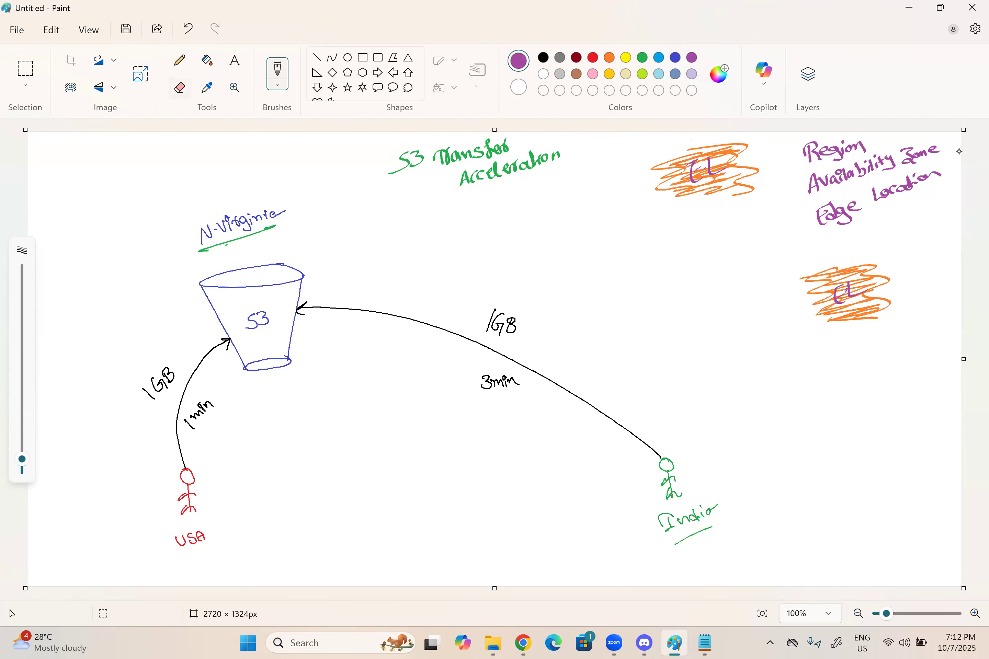
pyautogui.moveTo(315, 307)
pyautogui.mouseDown()
pyautogui.moveTo(301, 307)
pyautogui.moveTo(396, 313)
pyautogui.mouseUp()
pyautogui.click(22, 362)
pyautogui.moveTo(490, 317)
pyautogui.mouseDown()
pyautogui.moveTo(503, 317)
pyautogui.moveTo(306, 318)
pyautogui.mouseUp()
pyautogui.moveTo(489, 385)
pyautogui.mouseDown()
pyautogui.moveTo(476, 390)
pyautogui.moveTo(540, 377)
pyautogui.moveTo(653, 449)
pyautogui.mouseUp()
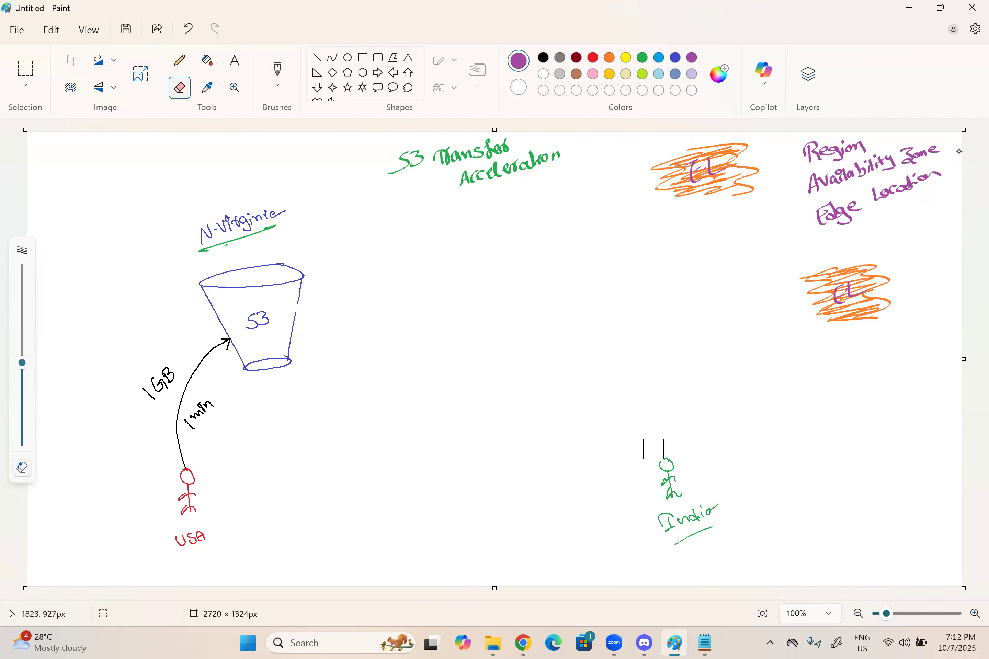
# Step: Draw a purple arrow from India to the lower EL blob labelled 1min
pyautogui.click(277, 68)
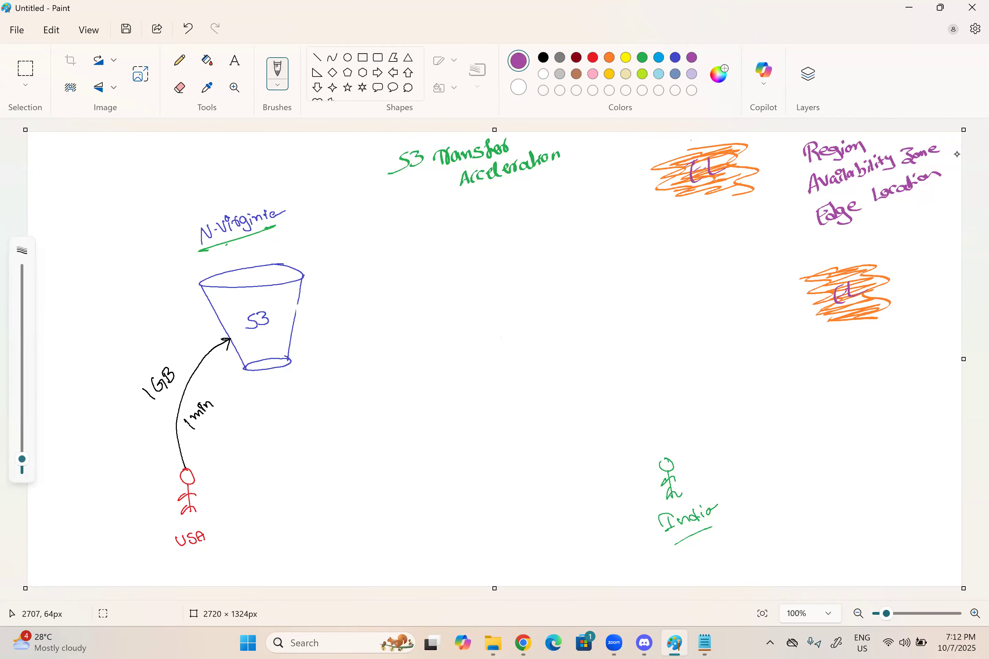
pyautogui.moveTo(670, 457)
pyautogui.mouseDown()
pyautogui.moveTo(811, 315)
pyautogui.moveTo(812, 326)
pyautogui.mouseUp()
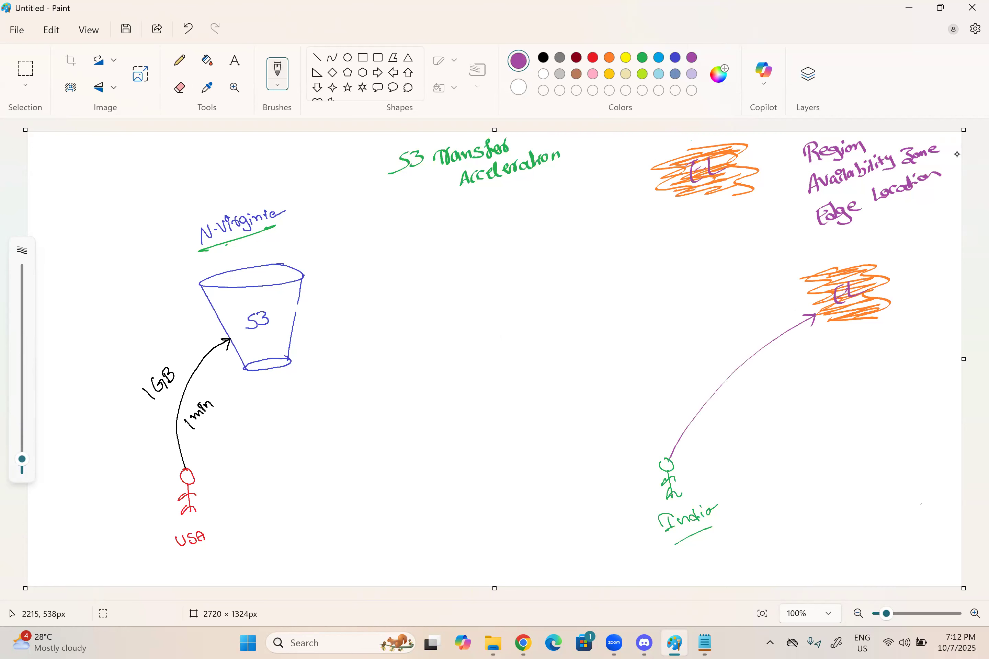
pyautogui.moveTo(723, 407)
pyautogui.mouseDown()
pyautogui.moveTo(718, 421)
pyautogui.moveTo(769, 385)
pyautogui.mouseUp()
pyautogui.click(742, 392)
# Step: Link the S3 bucket to the EL blob with a dark-red double line
pyautogui.click(576, 57)
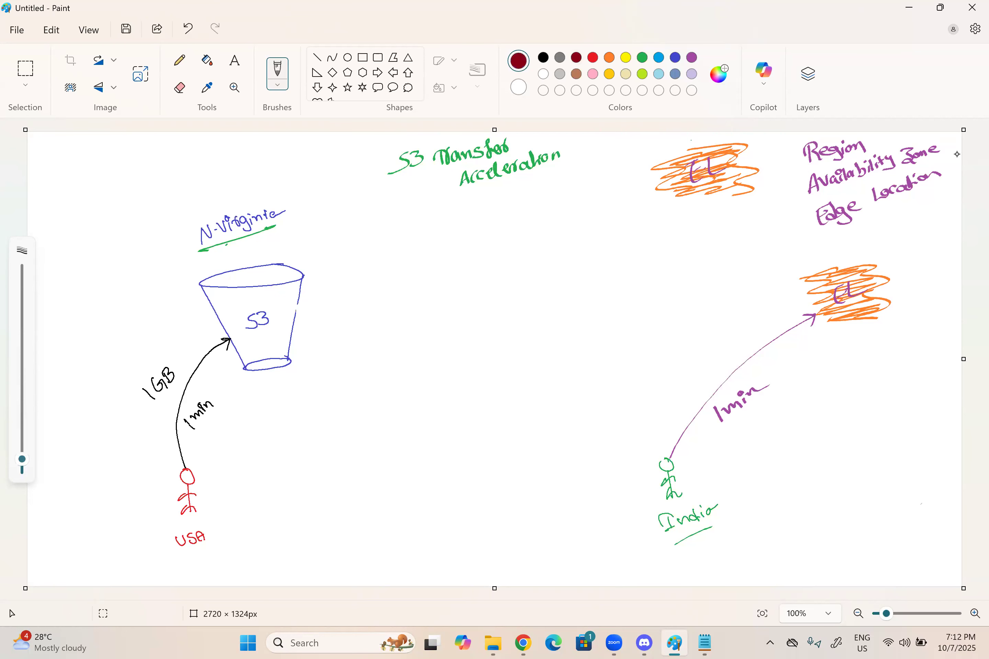
pyautogui.moveTo(295, 303)
pyautogui.mouseDown()
pyautogui.moveTo(353, 285)
pyautogui.moveTo(803, 272)
pyautogui.mouseUp()
pyautogui.moveTo(295, 310)
pyautogui.mouseDown()
pyautogui.moveTo(506, 277)
pyautogui.moveTo(683, 270)
pyautogui.moveTo(821, 285)
pyautogui.mouseUp()
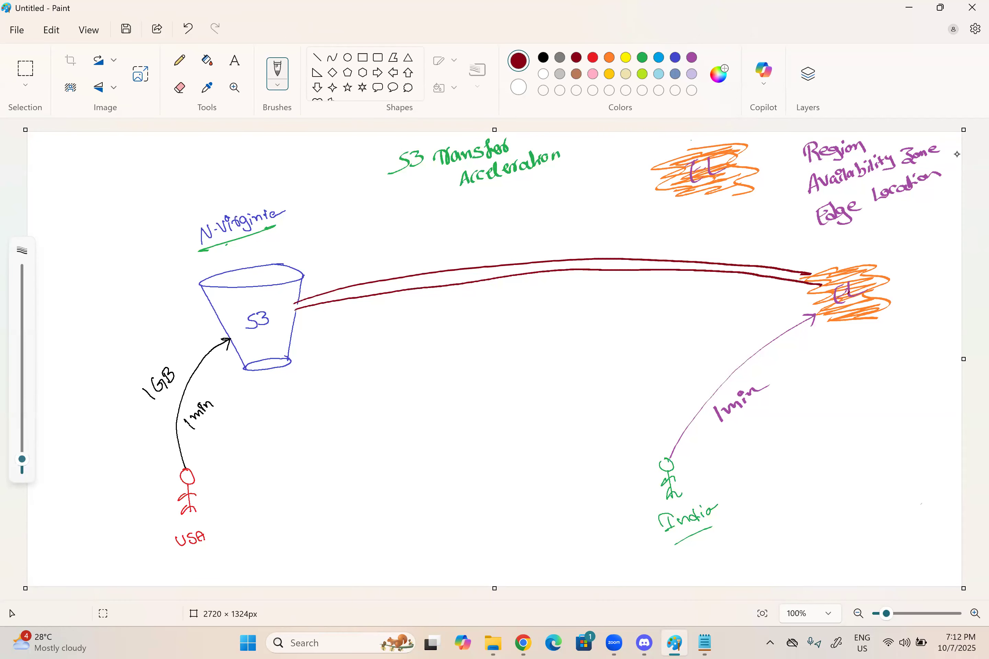
# Step: Thicken the bucket-to-edge-location route and write '1/2 min' above it
pyautogui.moveTo(315, 304)
pyautogui.mouseDown()
pyautogui.moveTo(475, 277)
pyautogui.moveTo(681, 267)
pyautogui.moveTo(442, 286)
pyautogui.mouseUp()
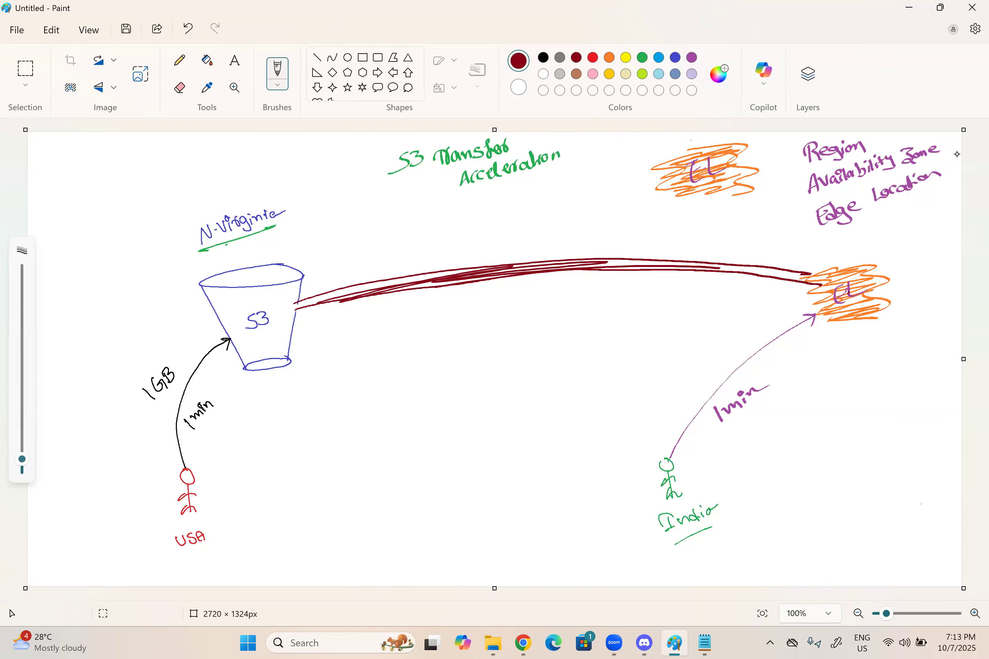
pyautogui.moveTo(480, 209); pyautogui.dragTo(493, 254)
pyautogui.moveTo(500, 230)
pyautogui.mouseDown()
pyautogui.moveTo(515, 237)
pyautogui.moveTo(551, 214)
pyautogui.moveTo(572, 219)
pyautogui.mouseUp()
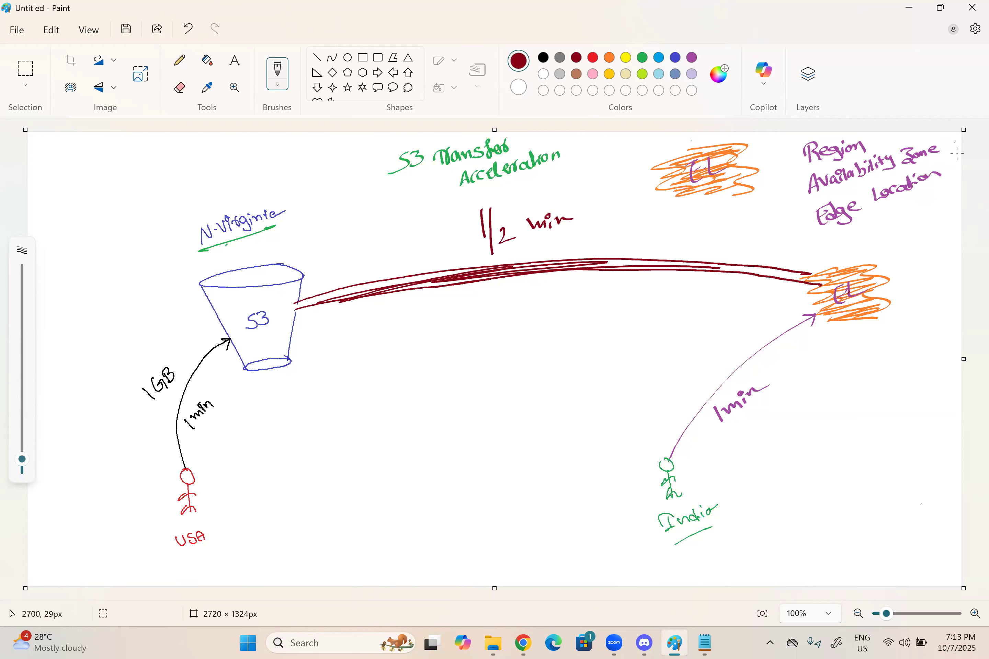
# Step: Draw dark-red arrows from India to the edge location and an arc from bucket to edge location
pyautogui.moveTo(708, 387)
pyautogui.mouseDown()
pyautogui.moveTo(686, 354)
pyautogui.moveTo(549, 295)
pyautogui.mouseUp()
pyautogui.moveTo(554, 284); pyautogui.dragTo(555, 304)
pyautogui.moveTo(701, 387); pyautogui.dragTo(719, 380)
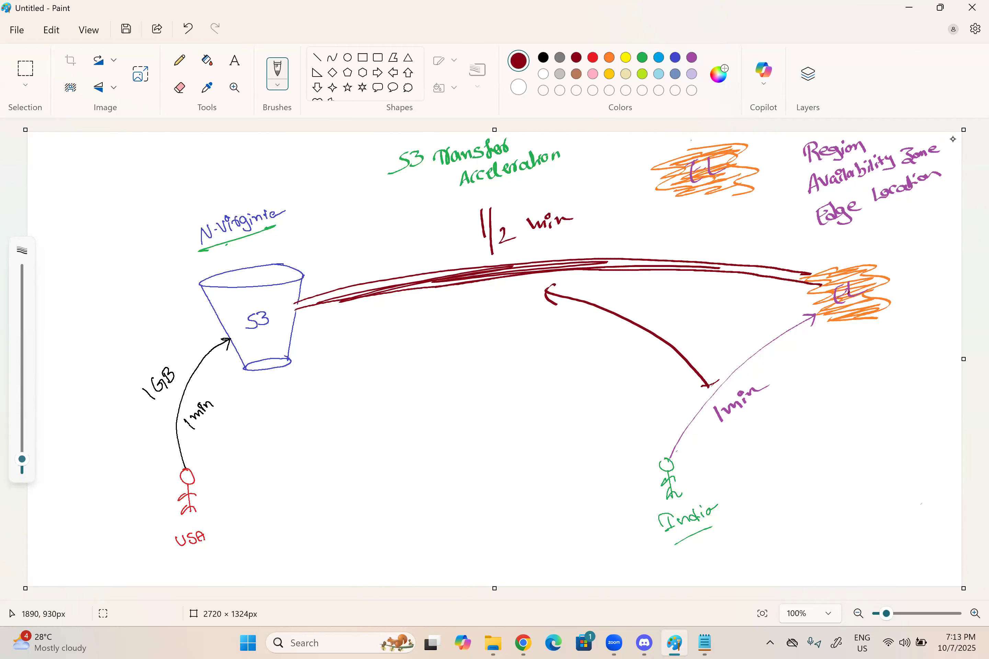
pyautogui.moveTo(677, 444)
pyautogui.mouseDown()
pyautogui.moveTo(762, 348)
pyautogui.moveTo(823, 312)
pyautogui.mouseUp()
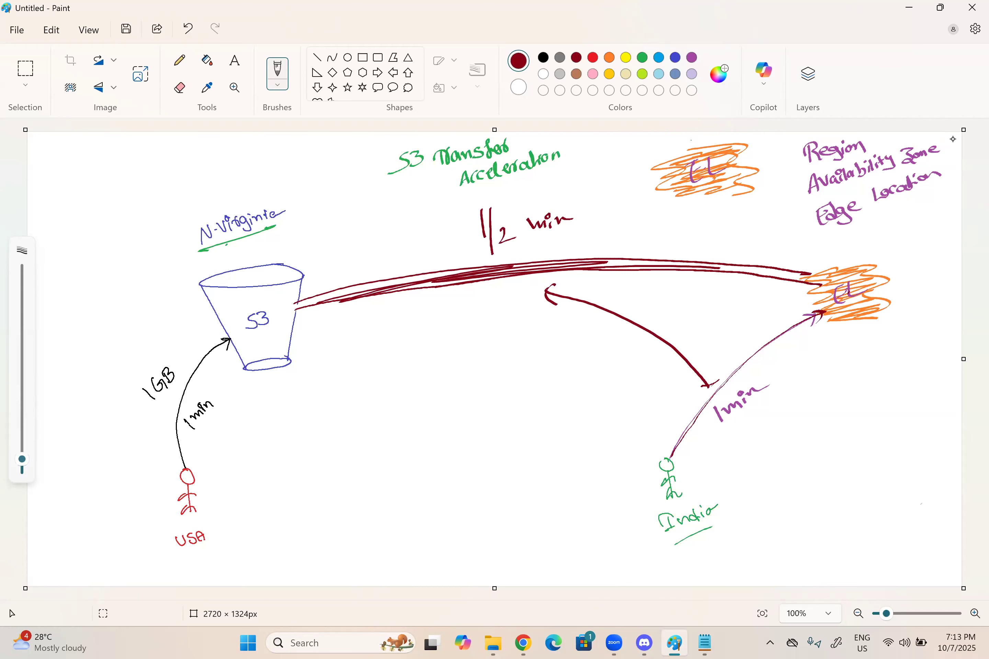
pyautogui.moveTo(298, 278)
pyautogui.mouseDown()
pyautogui.moveTo(415, 244)
pyautogui.moveTo(814, 262)
pyautogui.moveTo(803, 270)
pyautogui.mouseUp()
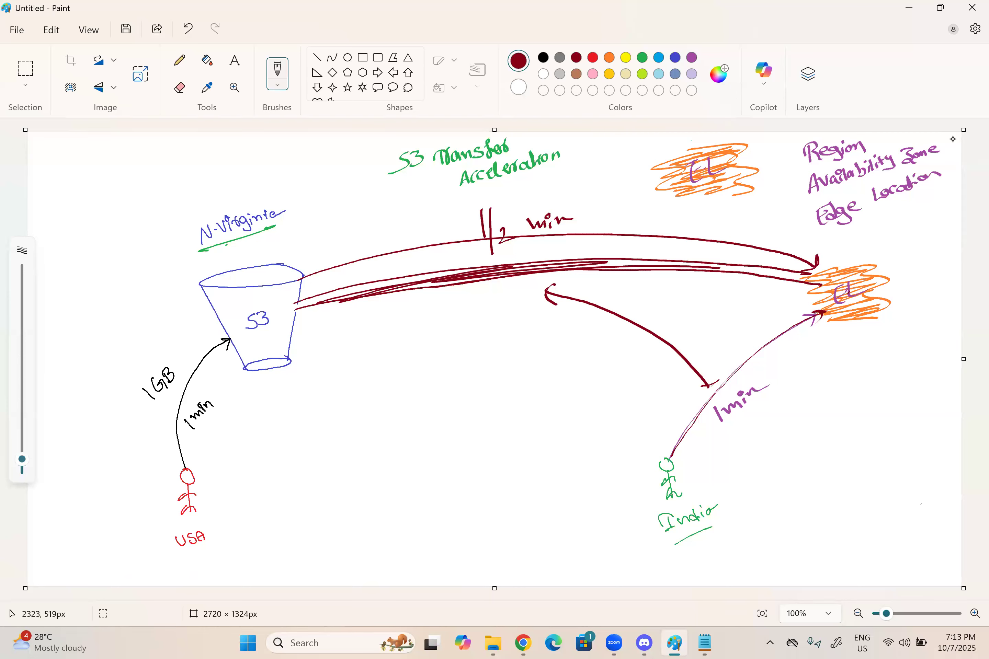
# Step: Add return arrows from the edge location to India and back to the S3 bucket
pyautogui.moveTo(833, 325); pyautogui.dragTo(698, 468)
pyautogui.moveTo(585, 196)
pyautogui.mouseDown()
pyautogui.moveTo(454, 271)
pyautogui.moveTo(779, 429)
pyautogui.moveTo(436, 180)
pyautogui.mouseUp()
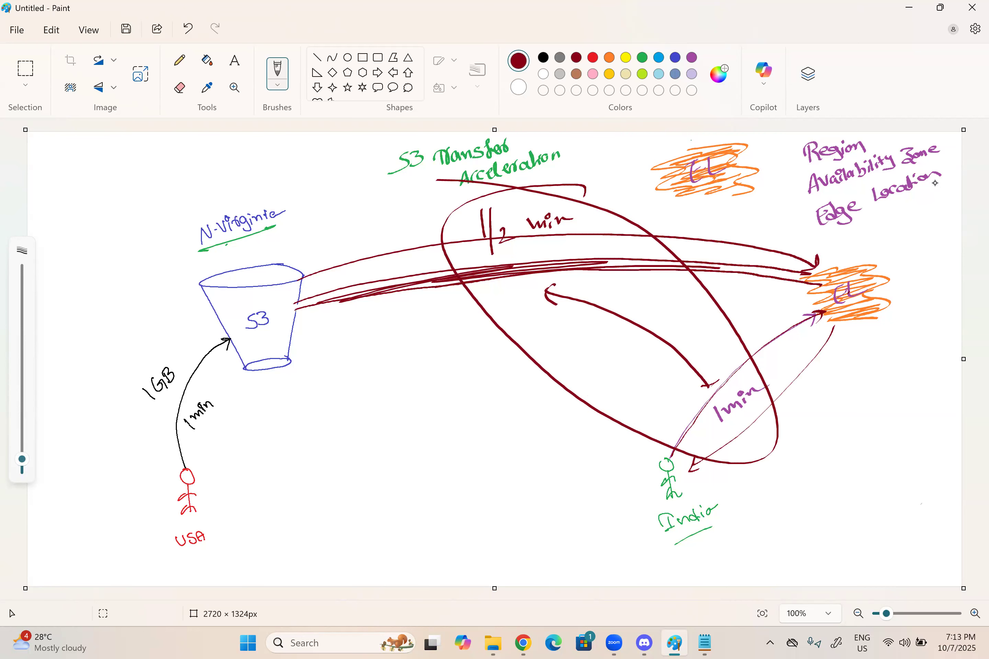
pyautogui.moveTo(699, 464); pyautogui.dragTo(723, 452)
pyautogui.moveTo(743, 437)
pyautogui.mouseDown()
pyautogui.moveTo(838, 321)
pyautogui.moveTo(827, 327)
pyautogui.moveTo(838, 331)
pyautogui.mouseUp()
pyautogui.moveTo(858, 461); pyautogui.dragTo(870, 469)
pyautogui.moveTo(827, 322); pyautogui.dragTo(673, 237)
pyautogui.moveTo(306, 269)
pyautogui.mouseDown()
pyautogui.moveTo(286, 290)
pyautogui.moveTo(307, 293)
pyautogui.mouseUp()
# Step: Write the '1min - 10 sec' note right of India and mark beside the USA upload arrow
pyautogui.click(796, 493)
pyautogui.moveTo(786, 485)
pyautogui.mouseDown()
pyautogui.moveTo(792, 504)
pyautogui.moveTo(803, 488)
pyautogui.moveTo(834, 482)
pyautogui.mouseUp()
pyautogui.moveTo(843, 467); pyautogui.dragTo(843, 480)
pyautogui.moveTo(853, 468); pyautogui.dragTo(850, 473)
pyautogui.moveTo(866, 464)
pyautogui.mouseDown()
pyautogui.moveTo(860, 475)
pyautogui.moveTo(882, 463)
pyautogui.mouseUp()
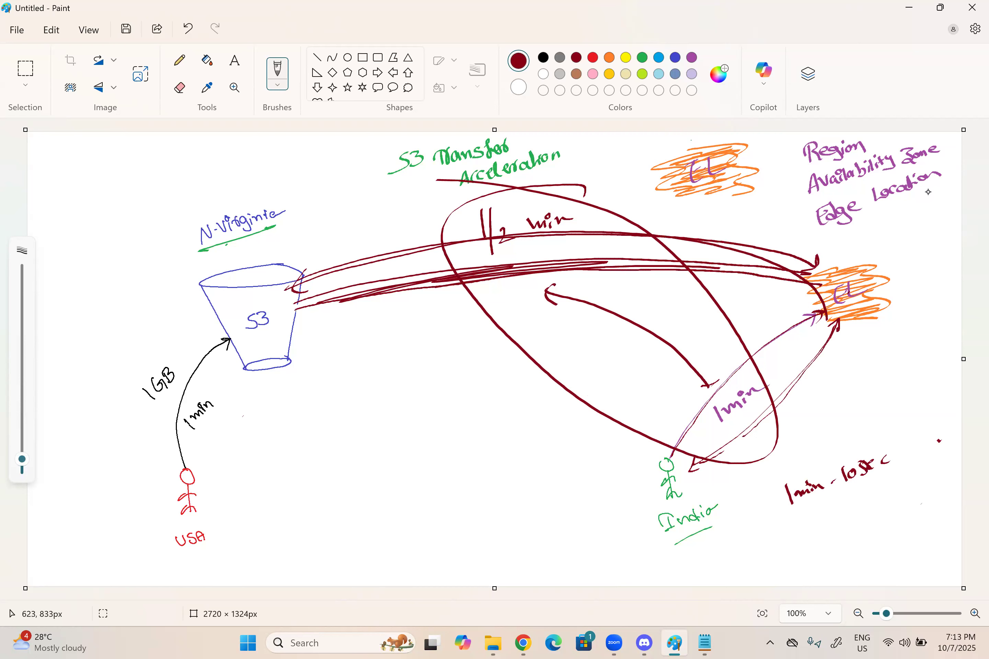
pyautogui.moveTo(230, 505); pyautogui.dragTo(224, 494)
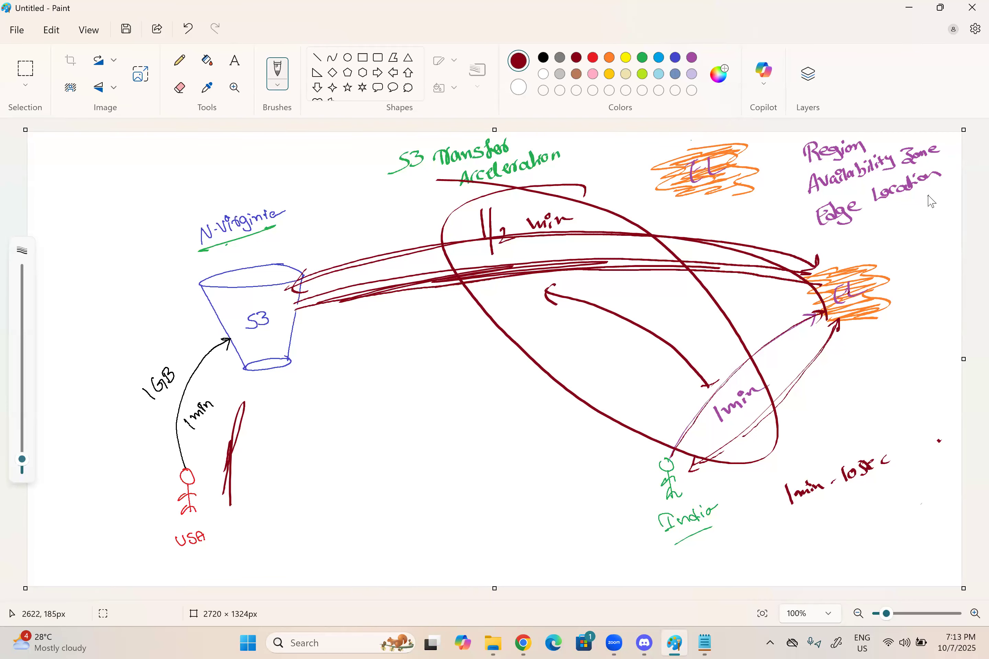
# Step: Clear the whole canvas and set up a slightly thicker freehand brush
pyautogui.hotkey('ctrl', 'a')
pyautogui.press('Delete')
pyautogui.press('b')
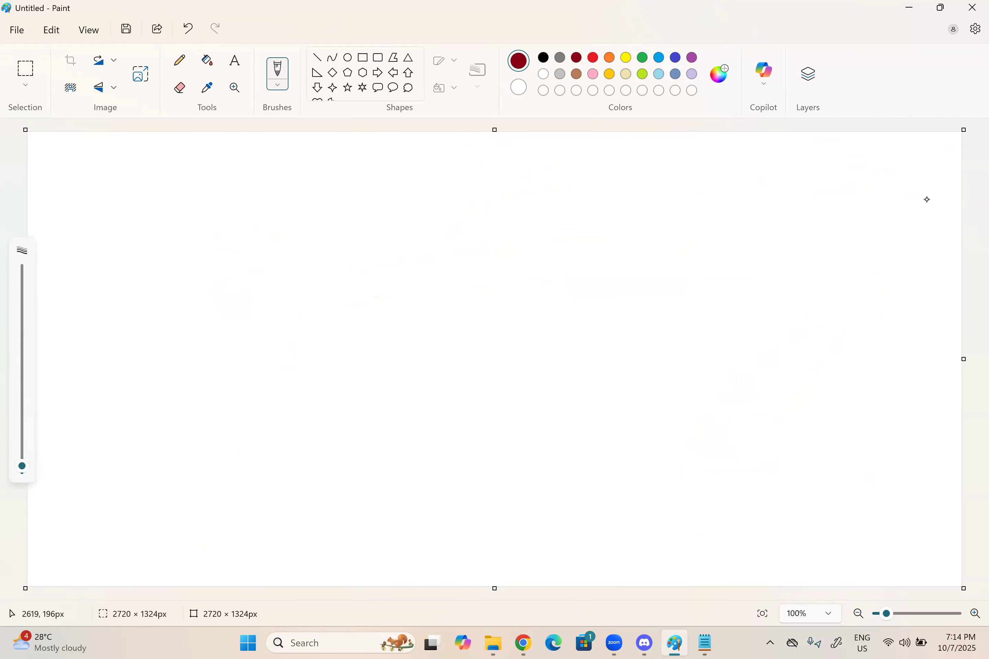
pyautogui.hotkey('ctrl', '-')
pyautogui.hotkey('ctrl', '+')
# Step: Draw a bucket outline labelled S3
pyautogui.moveTo(261, 229); pyautogui.dragTo(205, 255)
pyautogui.moveTo(251, 227)
pyautogui.mouseDown()
pyautogui.moveTo(203, 255)
pyautogui.moveTo(268, 328)
pyautogui.mouseUp()
pyautogui.moveTo(299, 233)
pyautogui.mouseDown()
pyautogui.moveTo(297, 314)
pyautogui.moveTo(252, 326)
pyautogui.mouseUp()
pyautogui.moveTo(260, 273)
pyautogui.mouseDown()
pyautogui.moveTo(249, 293)
pyautogui.moveTo(267, 285)
pyautogui.mouseUp()
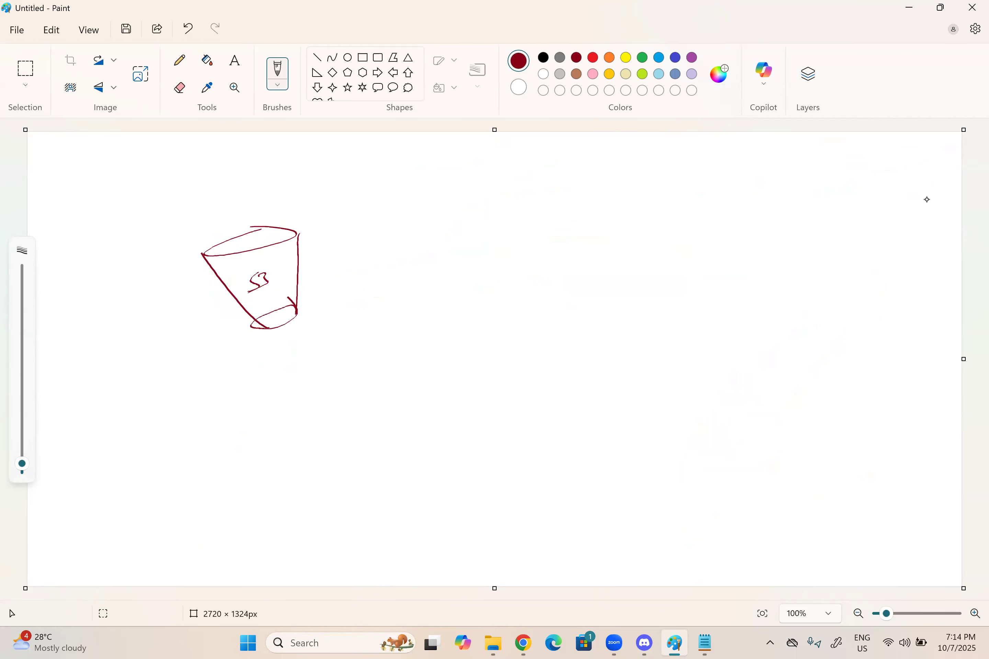
# Step: Write 'Amount of Data' with an arrow to the bucket and an underlined '10 GB' label
pyautogui.moveTo(523, 357)
pyautogui.mouseDown()
pyautogui.moveTo(527, 333)
pyautogui.moveTo(549, 340)
pyautogui.moveTo(599, 307)
pyautogui.mouseUp()
pyautogui.moveTo(612, 298)
pyautogui.mouseDown()
pyautogui.moveTo(624, 315)
pyautogui.moveTo(637, 297)
pyautogui.moveTo(662, 294)
pyautogui.mouseUp()
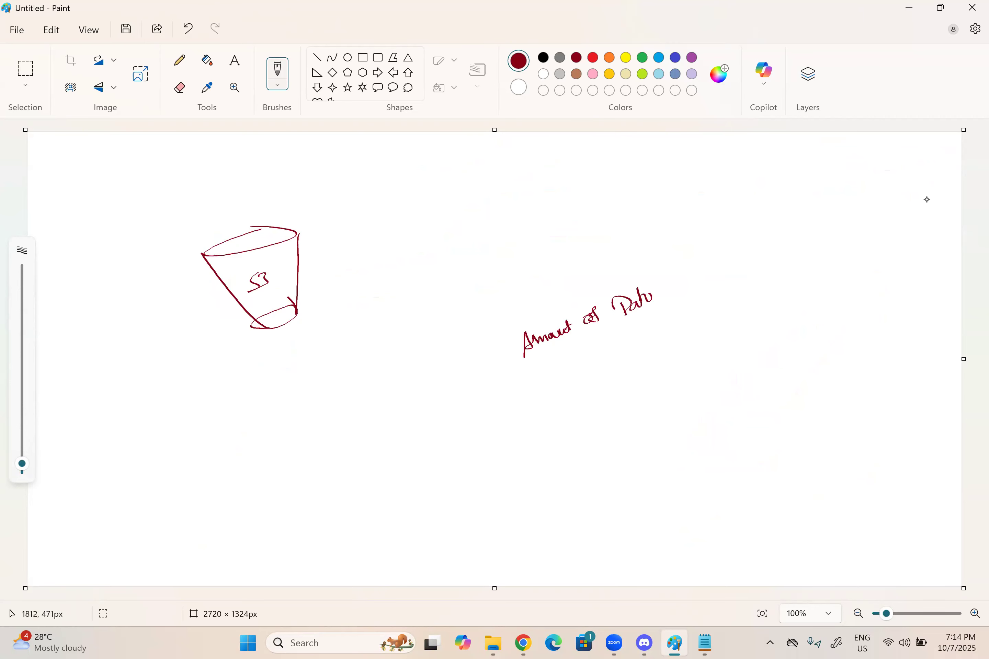
pyautogui.moveTo(549, 297)
pyautogui.mouseDown()
pyautogui.moveTo(356, 248)
pyautogui.moveTo(361, 268)
pyautogui.mouseUp()
pyautogui.moveTo(432, 216)
pyautogui.mouseDown()
pyautogui.moveTo(431, 238)
pyautogui.moveTo(438, 220)
pyautogui.moveTo(470, 232)
pyautogui.mouseUp()
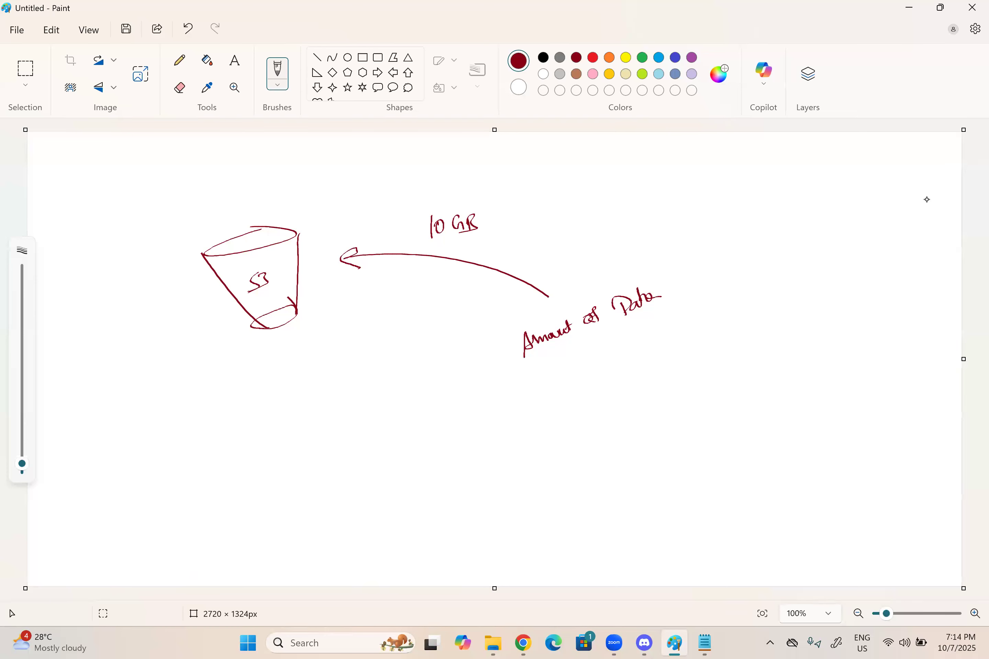
pyautogui.moveTo(494, 201); pyautogui.dragTo(490, 215)
pyautogui.moveTo(488, 220); pyautogui.dragTo(501, 208)
pyautogui.moveTo(427, 243); pyautogui.dragTo(466, 237)
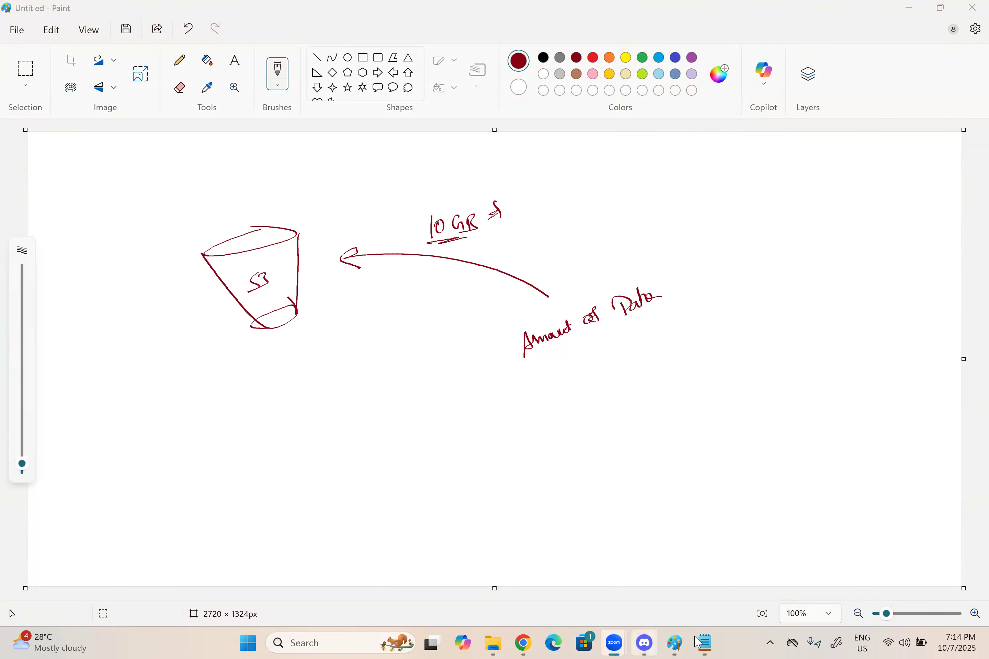
# Step: In the Day18 notes, write that S3 Transfer acceleration transfers data with high speeds
pyautogui.click(704, 644)
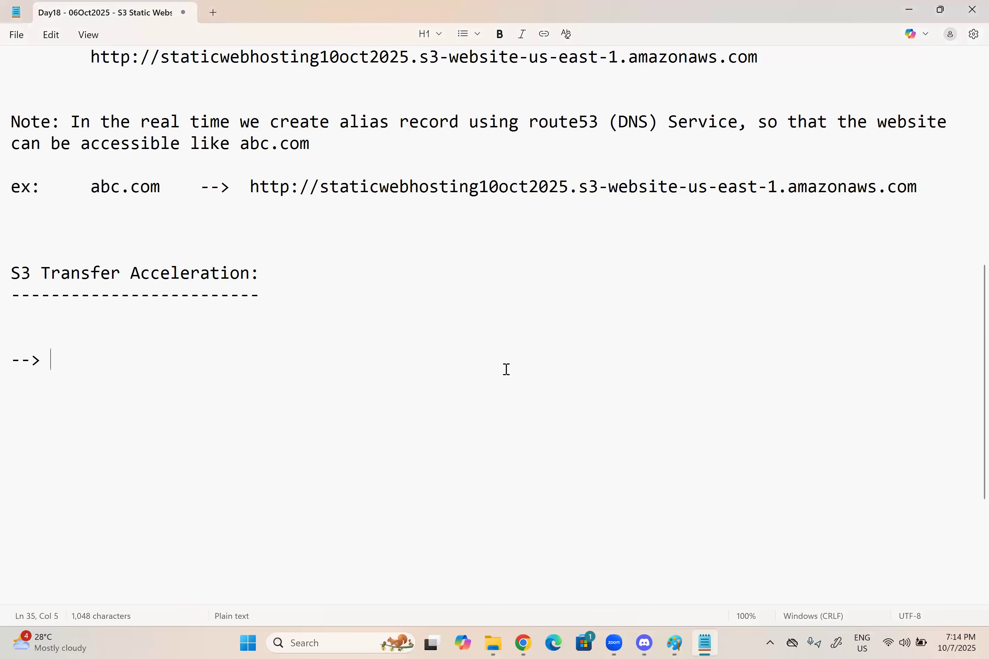
pyautogui.write('S3 Transferac')
pyautogui.press('BackSpace')
pyautogui.press('BackSpace')
pyautogui.write('acceleration ')
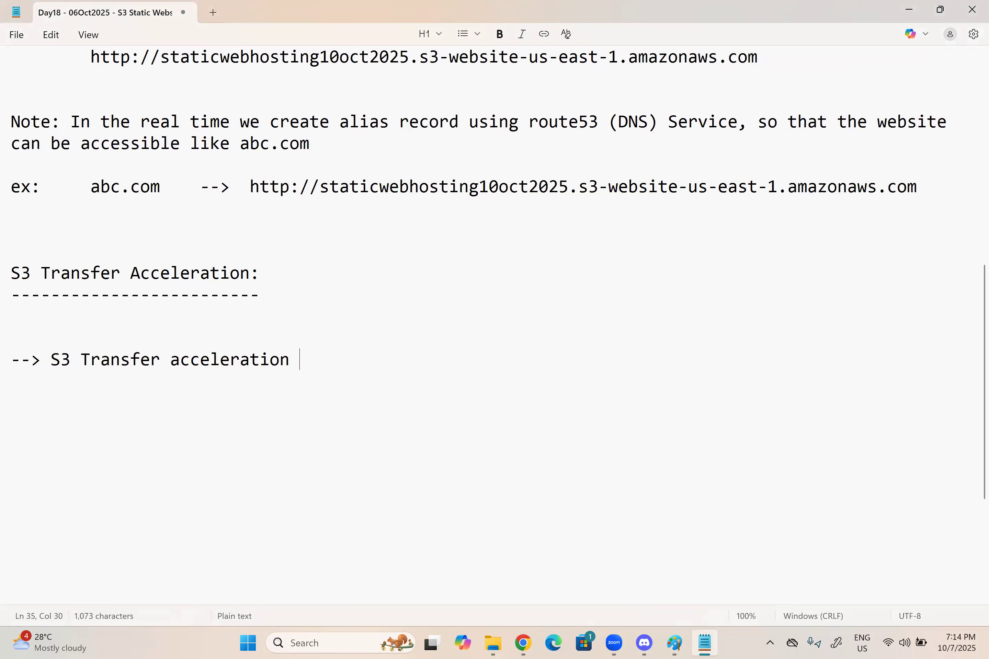
pyautogui.write('enabled')
pyautogui.press('BackSpace')
pyautogui.write('s')
pyautogui.press('BackSpace')
pyautogui.press('BackSpace')
pyautogui.press('BackSpace')
pyautogui.press('BackSpace')
pyautogui.press('BackSpace')
pyautogui.press('BackSpace')
pyautogui.press('BackSpace')
pyautogui.write('allows to transfer the Data to')
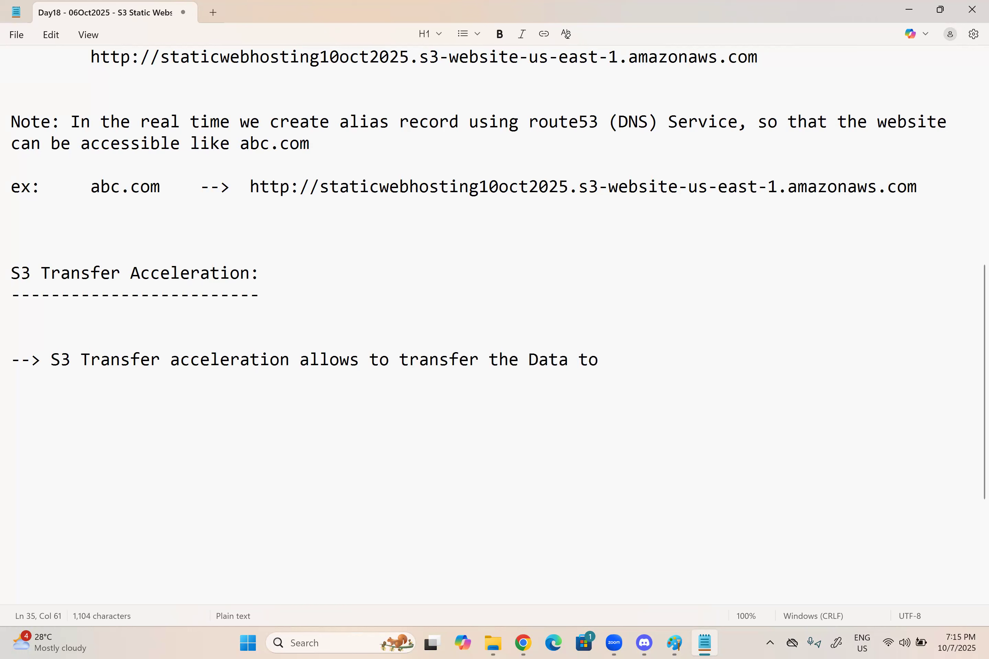
pyautogui.press('BackSpace')
pyautogui.press('BackSpace')
pyautogui.press('BackSpace')
pyautogui.write('with high speeds')
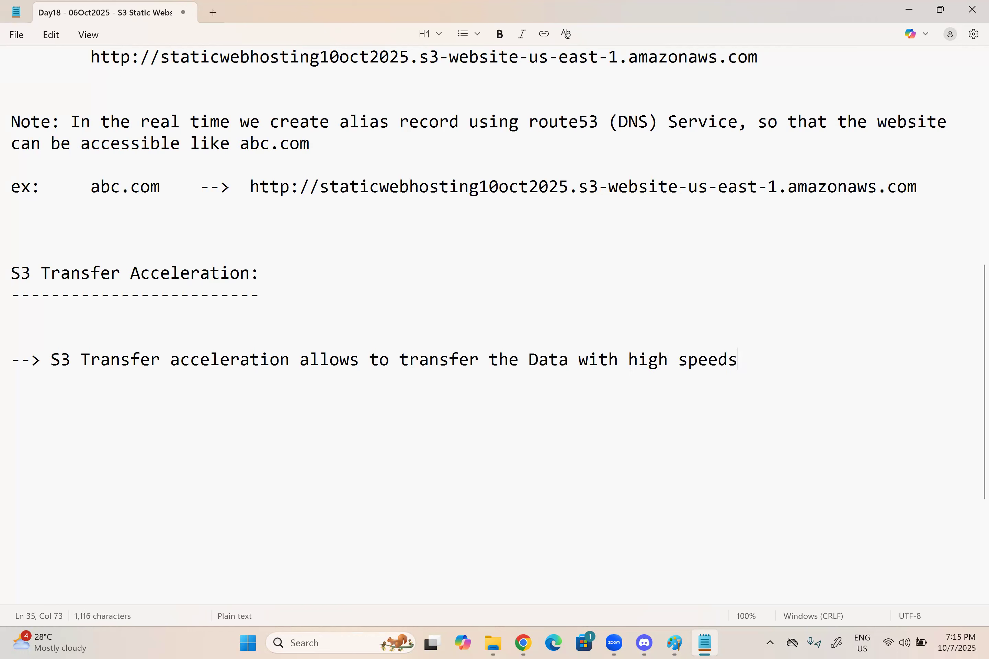
pyautogui.write('.')
pyautogui.press('Return')
pyautogui.press('Return')
# Step: Add a '-->' bullet: distant S3 buckets compromise transfer speed due to latency; start another bullet
pyautogui.write('-->')
pyautogui.write('Whenever we upload/')
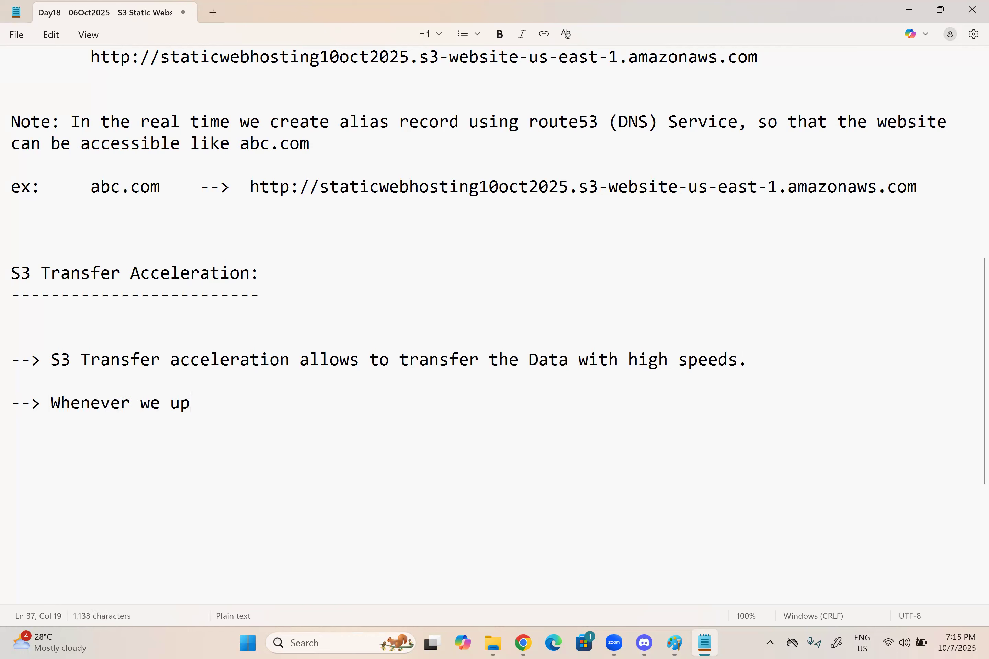
pyautogui.press('BackSpace')
pyautogui.press('BackSpace')
pyautogui.press('BackSpace')
pyautogui.press('BackSpace')
pyautogui.press('BackSpace')
pyautogui.press('BackSpace')
pyautogui.press('BackSpace')
pyautogui.write('tarbsfer tghe ')
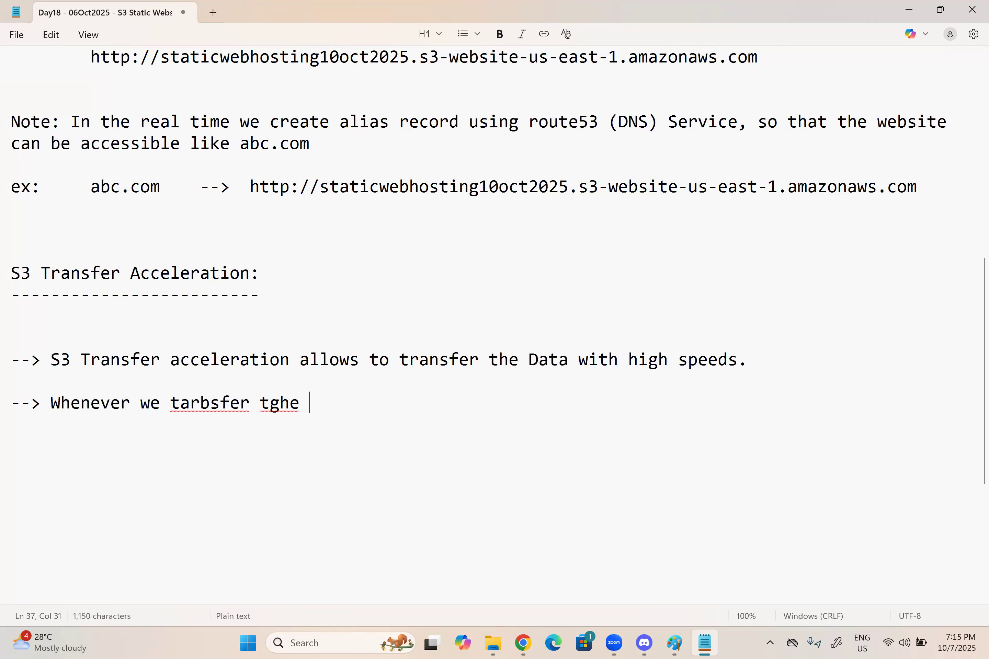
pyautogui.write('data')
pyautogui.press('BackSpace')
pyautogui.press('BackSpace')
pyautogui.press('BackSpace')
pyautogui.press('BackSpace')
pyautogui.press('BackSpace')
pyautogui.press('BackSpace')
pyautogui.press('BackSpace')
pyautogui.press('BackSpace')
pyautogui.press('BackSpace')
pyautogui.press('BackSpace')
pyautogui.press('BackSpace')
pyautogui.press('BackSpace')
pyautogui.press('BackSpace')
pyautogui.press('BackSpace')
pyautogui.press('BackSpace')
pyautogui.press('BackSpace')
pyautogui.press('BackSpace')
pyautogui.press('BackSpace')
pyautogui.write('ransfer the data From/to S3 bucket')
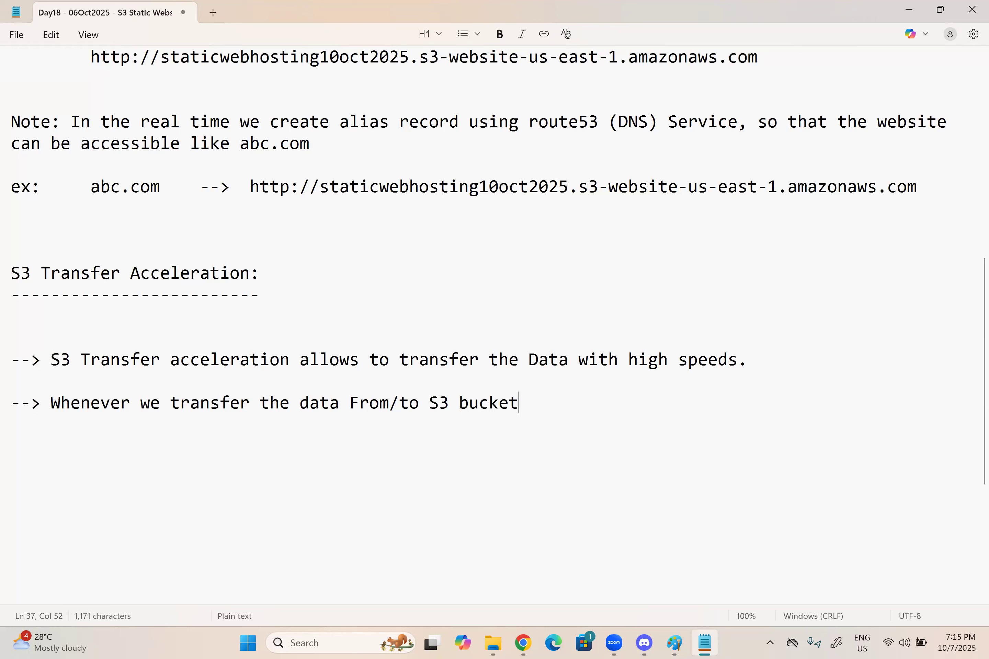
pyautogui.write('s which is far a')
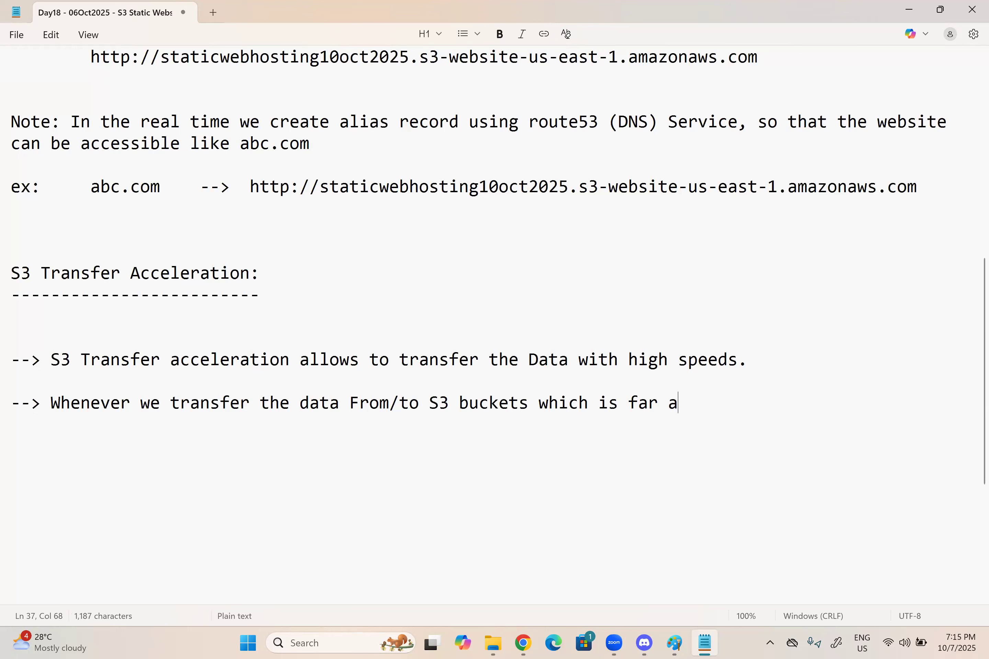
pyautogui.write('way from us, then ')
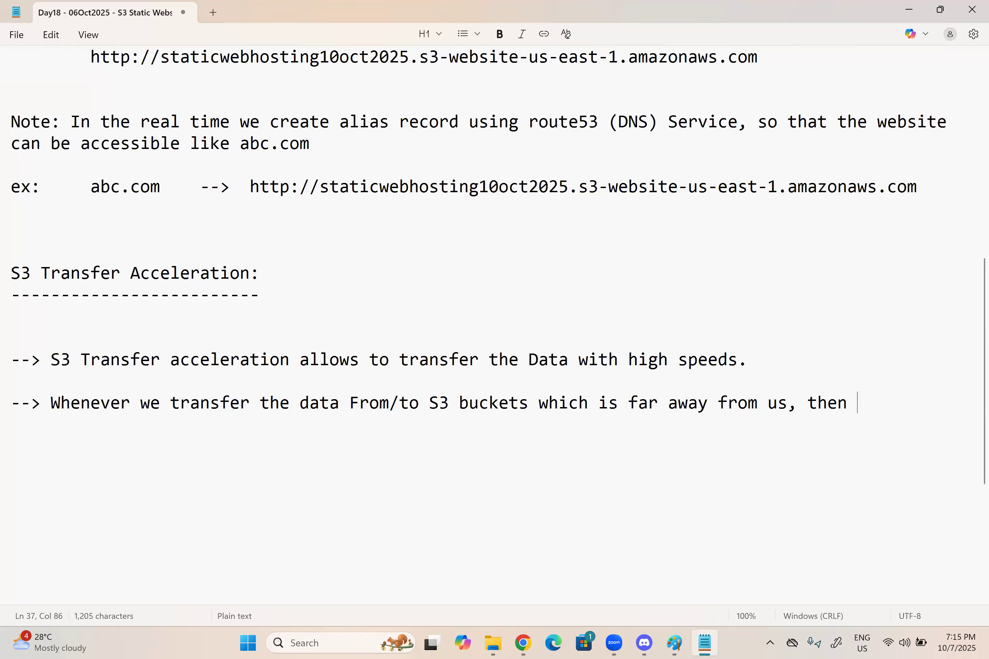
pyautogui.write('due to the latency')
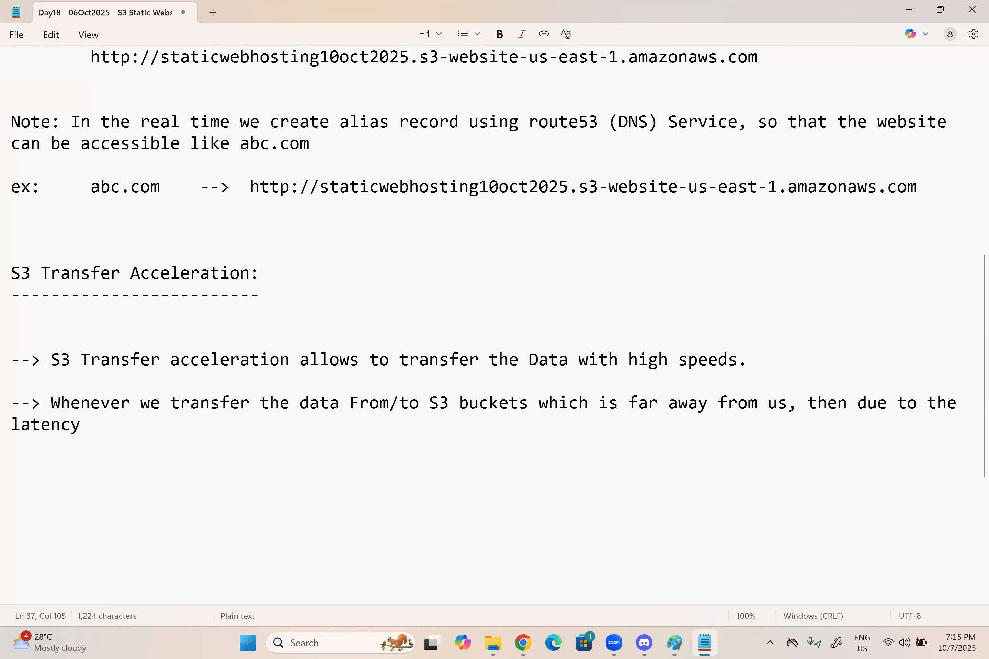
pyautogui.write(' transfer ')
pyautogui.write('speed wi')
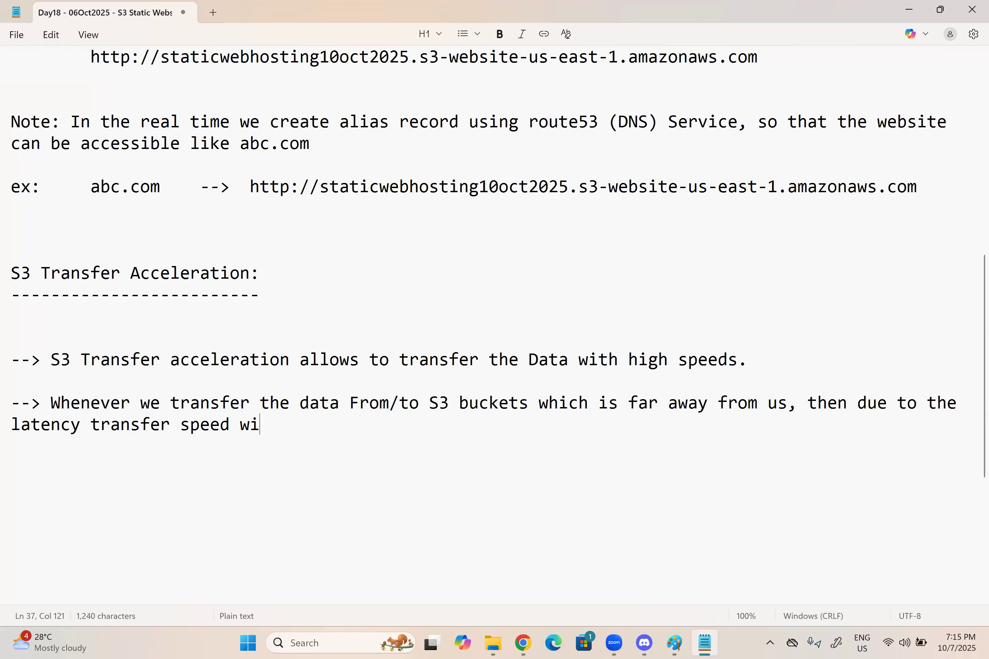
pyautogui.write('ll be compromised.')
pyautogui.press('Return')
pyautogui.press('Return')
pyautogui.write('-->')
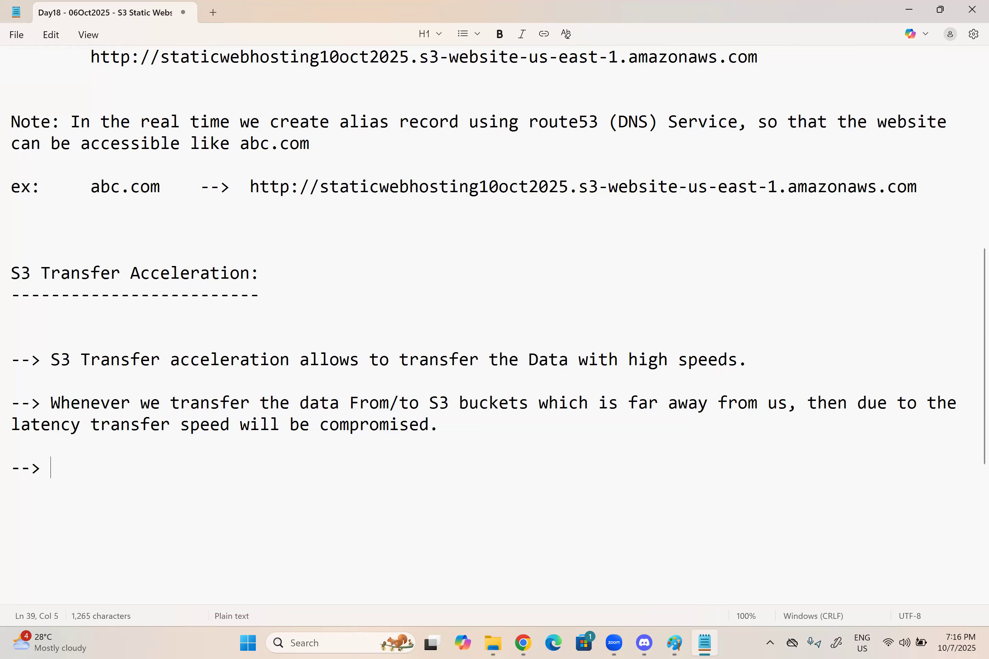
# Step: Write that with acceleration, data goes to the nearest edge location, then Amazon's high-speed network
pyautogui.write('If we enable')
pyautogui.write(' data')
pyautogui.press('BackSpace')
pyautogui.press('BackSpace')
pyautogui.press('BackSpace')
pyautogui.press('BackSpace')
pyautogui.write('S3 ')
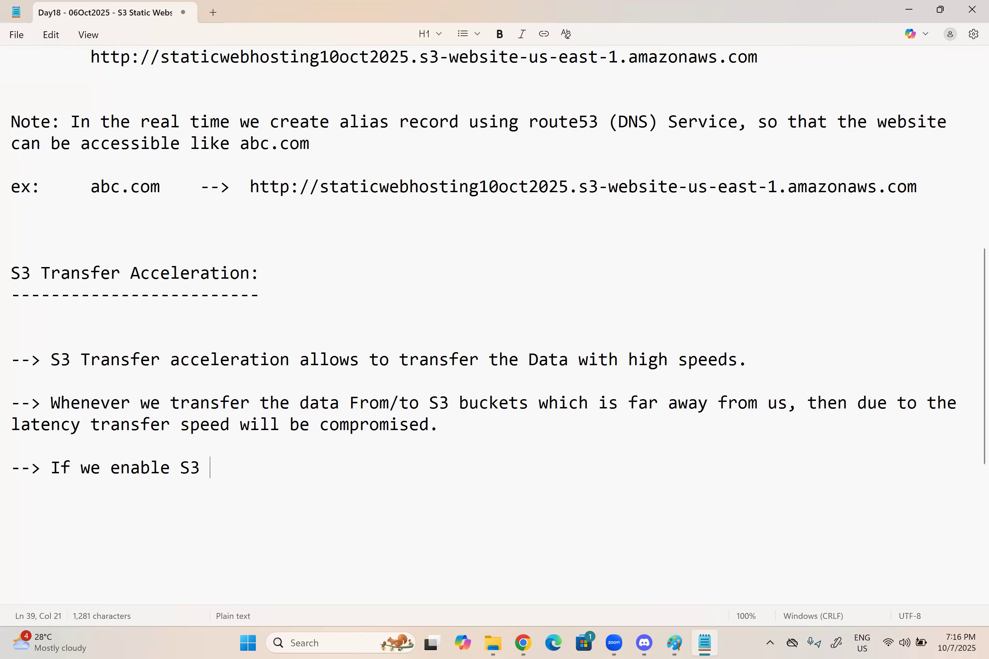
pyautogui.write('Transfer acce')
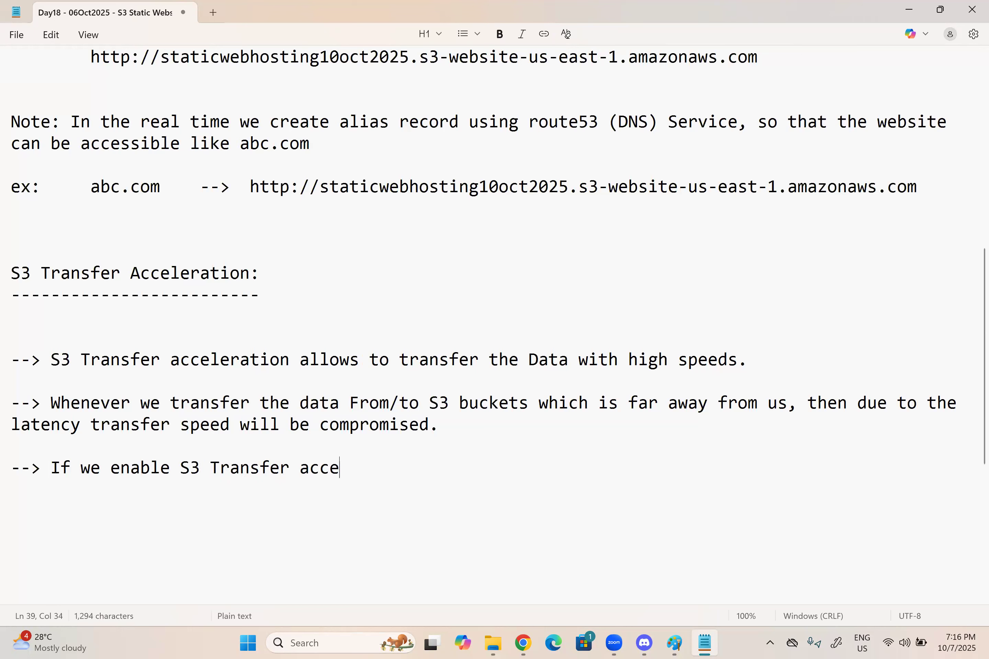
pyautogui.write('leration, then the data ')
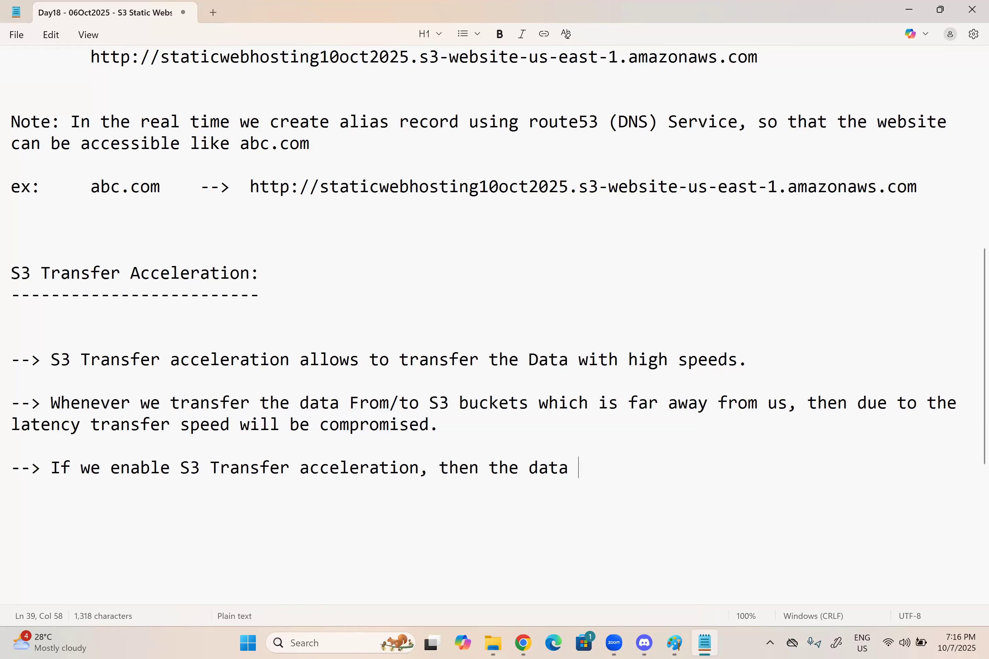
pyautogui.write('will be ')
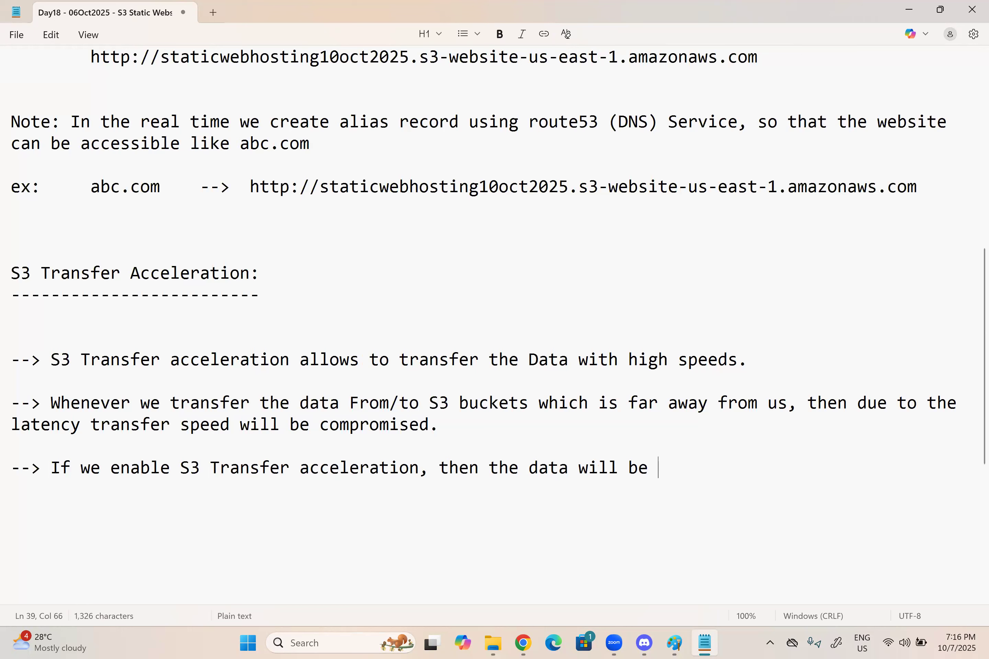
pyautogui.write('transferred to the neares edge location')
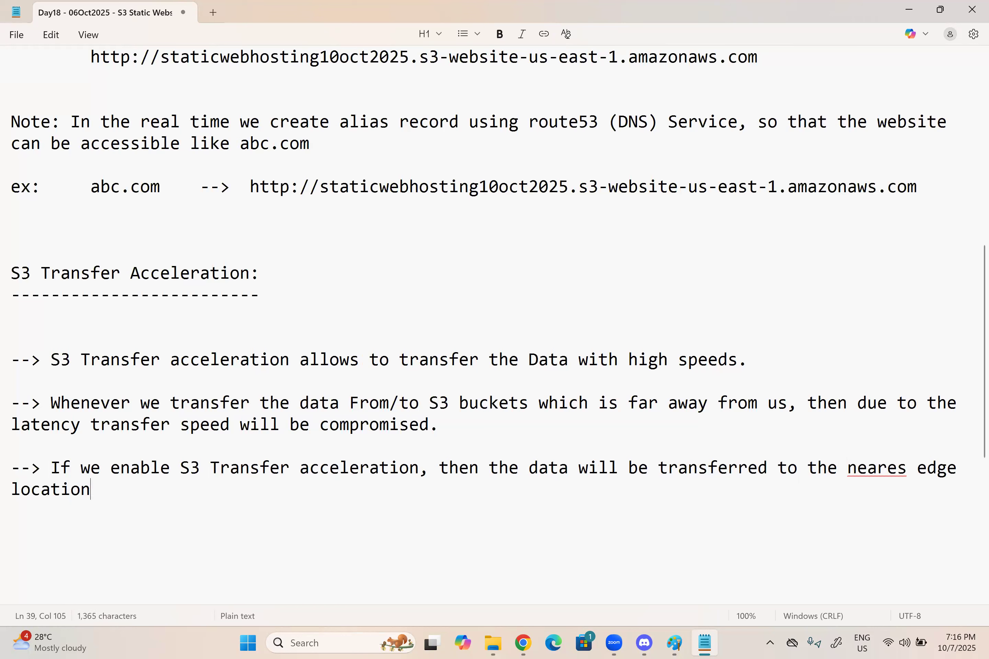
pyautogui.click(908, 469)
pyautogui.write('t')
pyautogui.click(148, 499)
pyautogui.write('and then will be uploaded to the S3 bucket ')
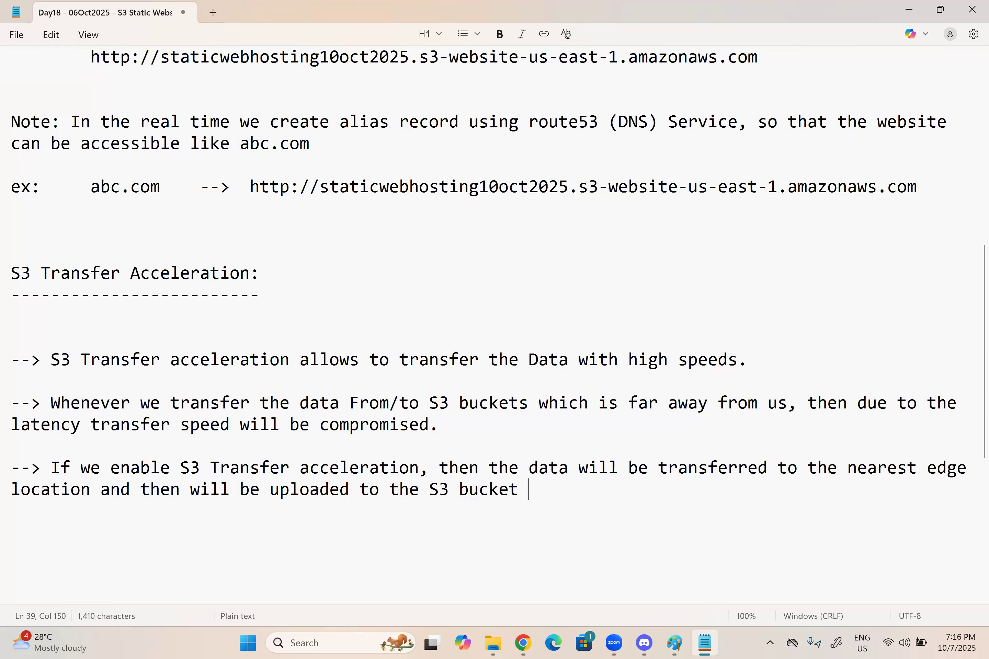
pyautogui.write("using Amazon's HIgh speed low")
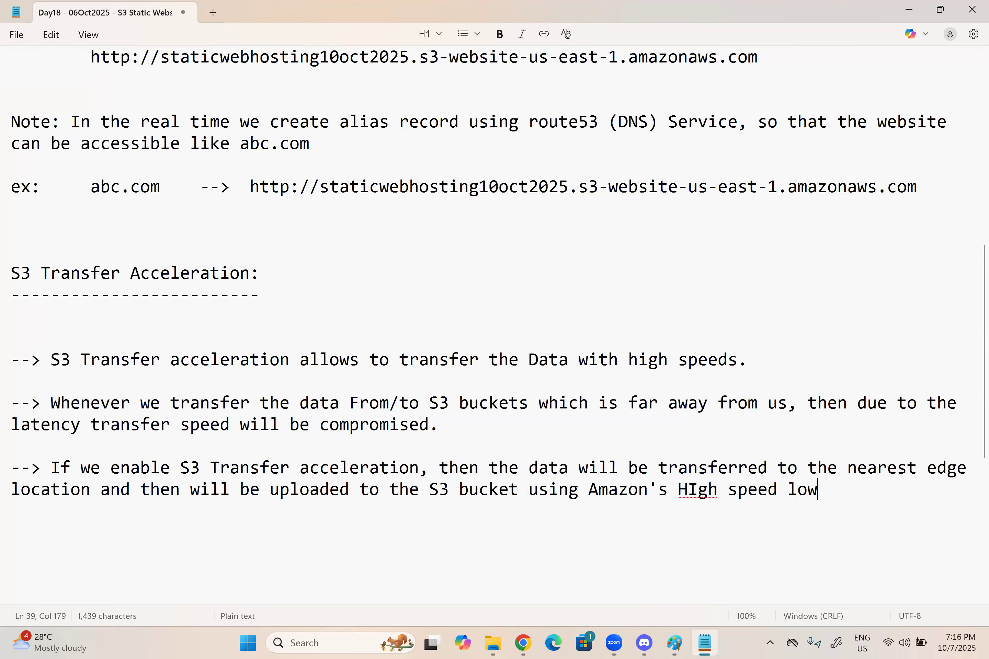
pyautogui.write(' latency ')
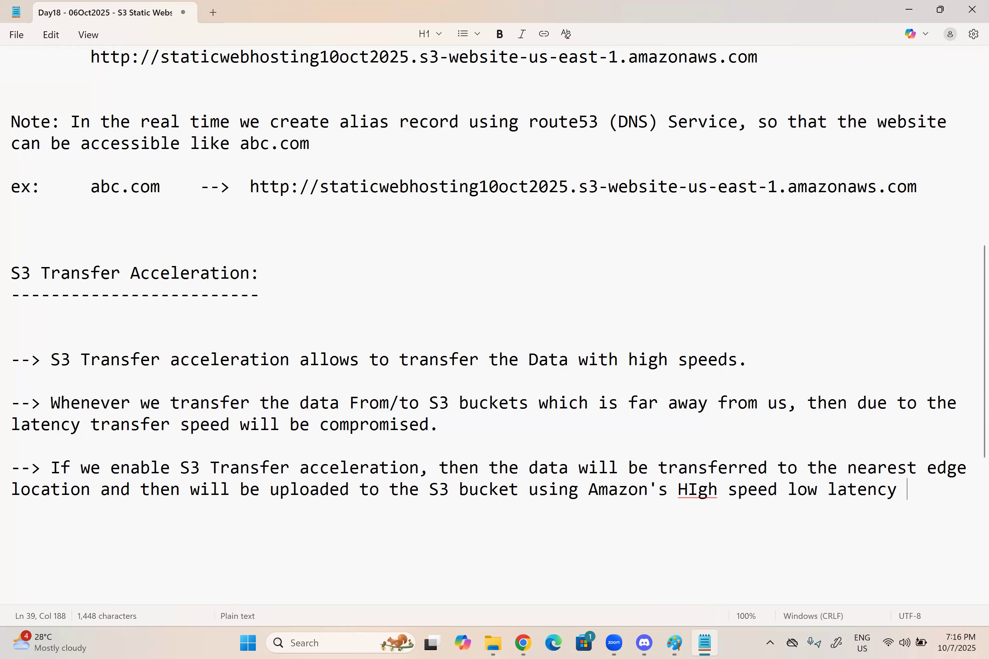
pyautogui.write('network.')
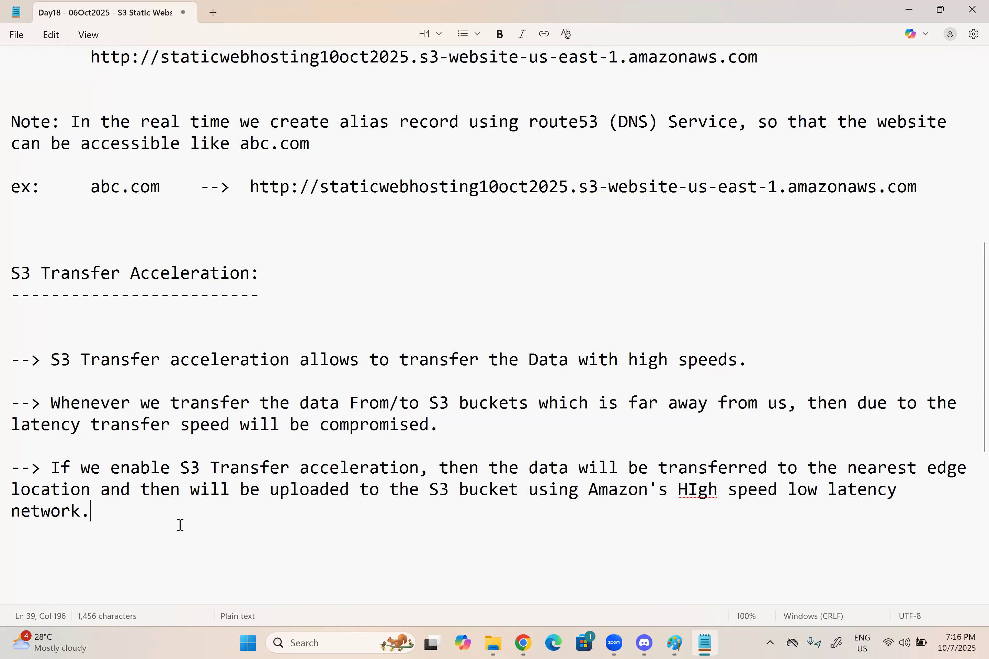
# Step: Correct 'HIgh' to 'High' and start a new line below the bullet
pyautogui.rightClick(692, 493)
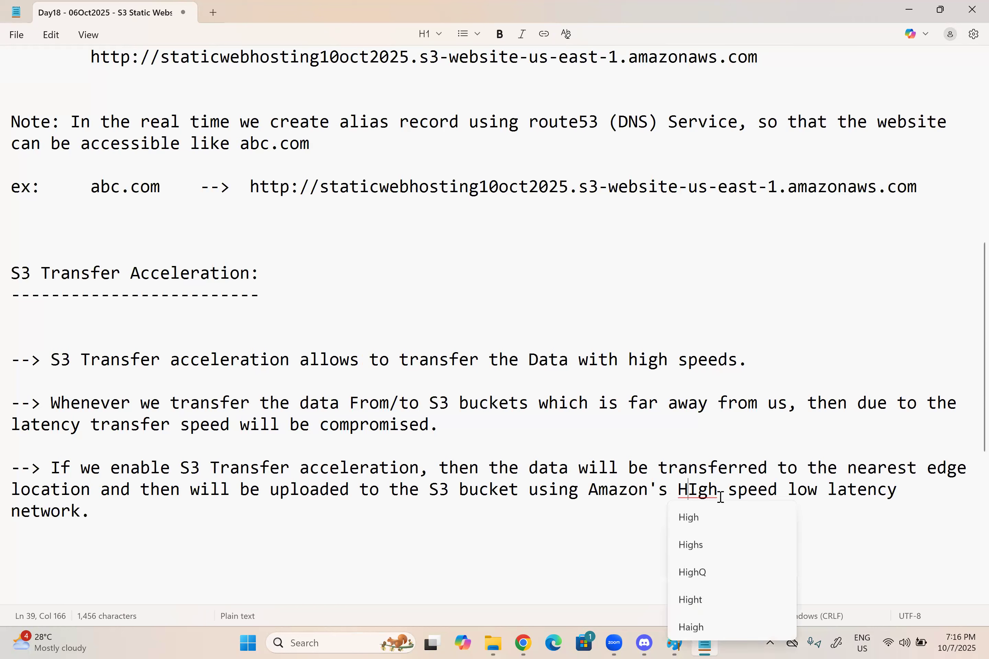
pyautogui.click(690, 517)
pyautogui.click(911, 501)
pyautogui.press('Return')
pyautogui.press('Return')
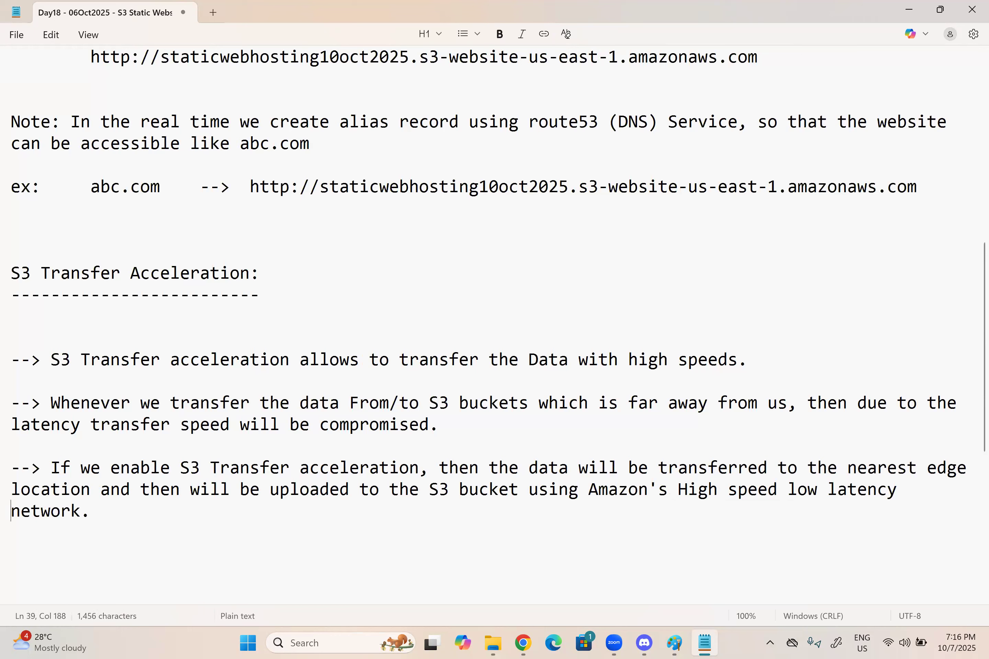
pyautogui.press('BackSpace')
pyautogui.press('BackSpace')
pyautogui.press('BackSpace')
pyautogui.click(103, 520)
pyautogui.press('Return')
pyautogui.press('Return')
# Step: Add a bullet: enabling Transfer acceleration is free, but transferred data is charged
pyautogui.write('--')
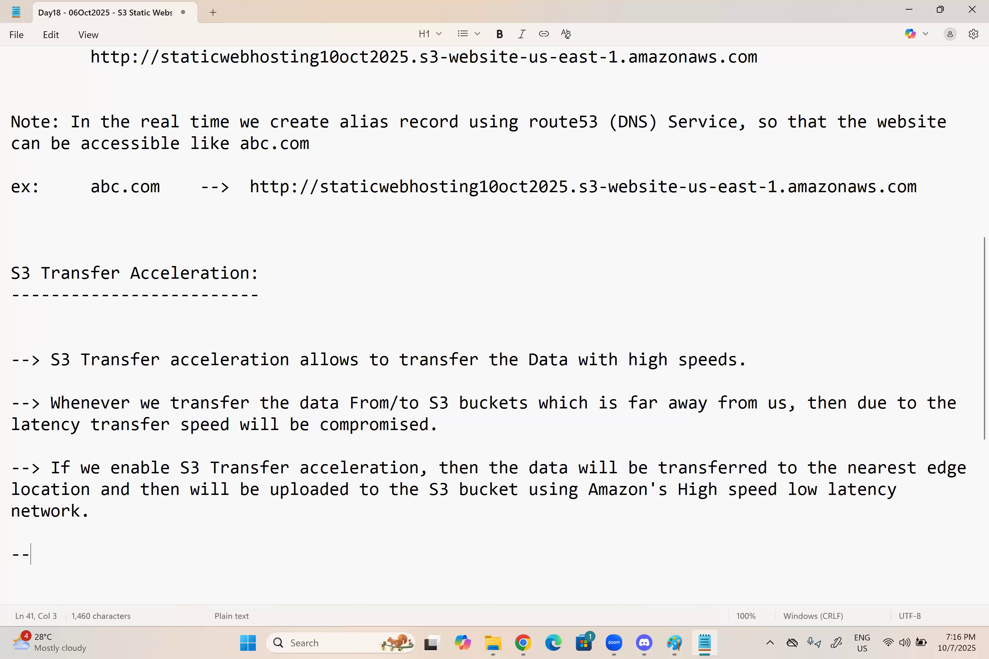
pyautogui.write('> There is no')
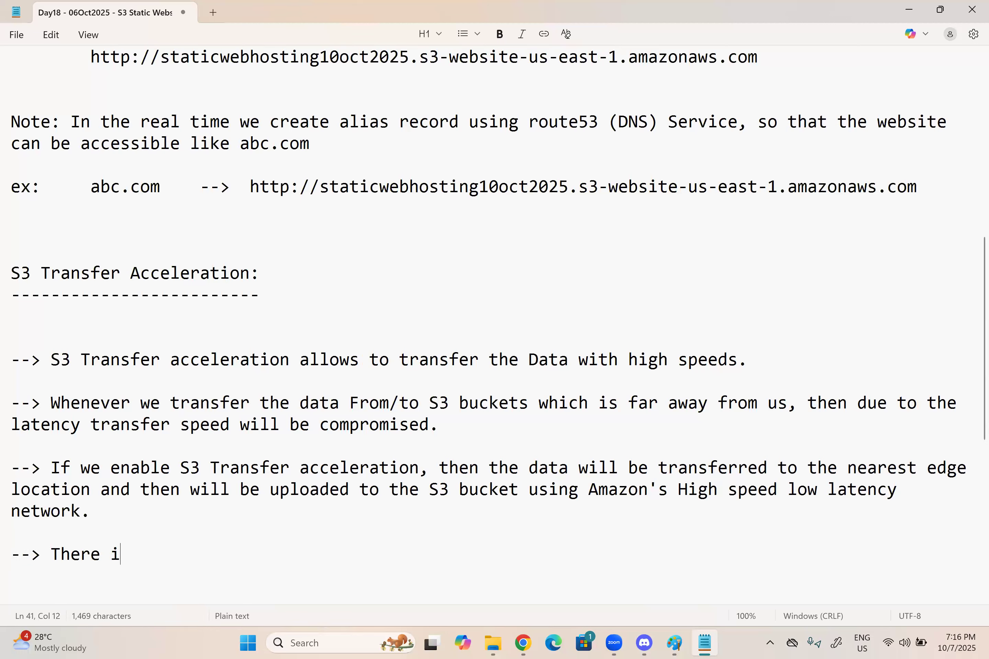
pyautogui.write('st')
pyautogui.press('BackSpace')
pyautogui.press('BackSpace')
pyautogui.press('BackSpace')
pyautogui.write('harges ')
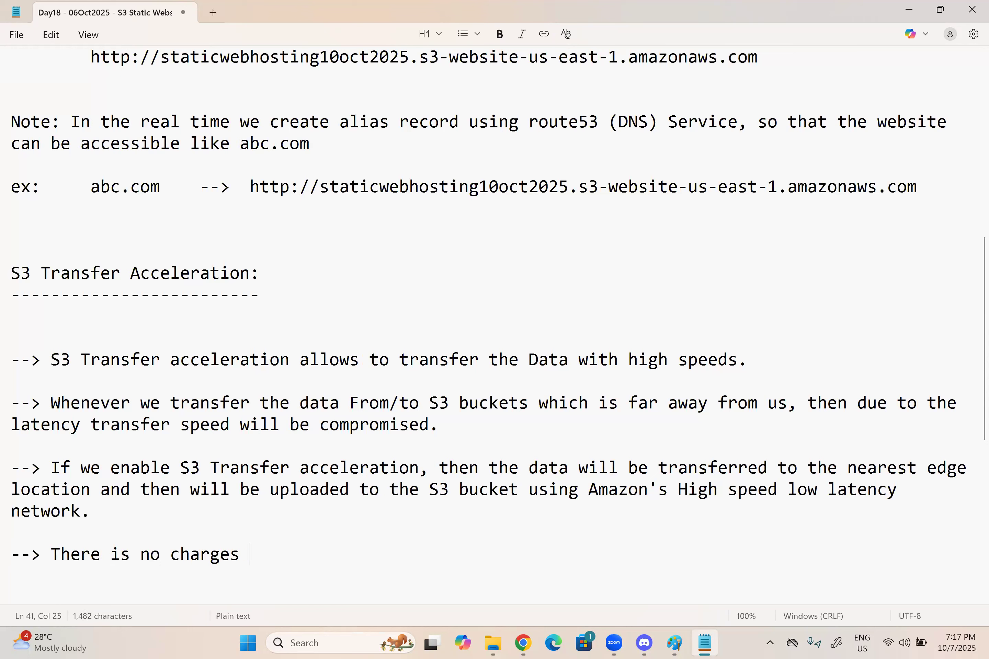
pyautogui.write('to enable th')
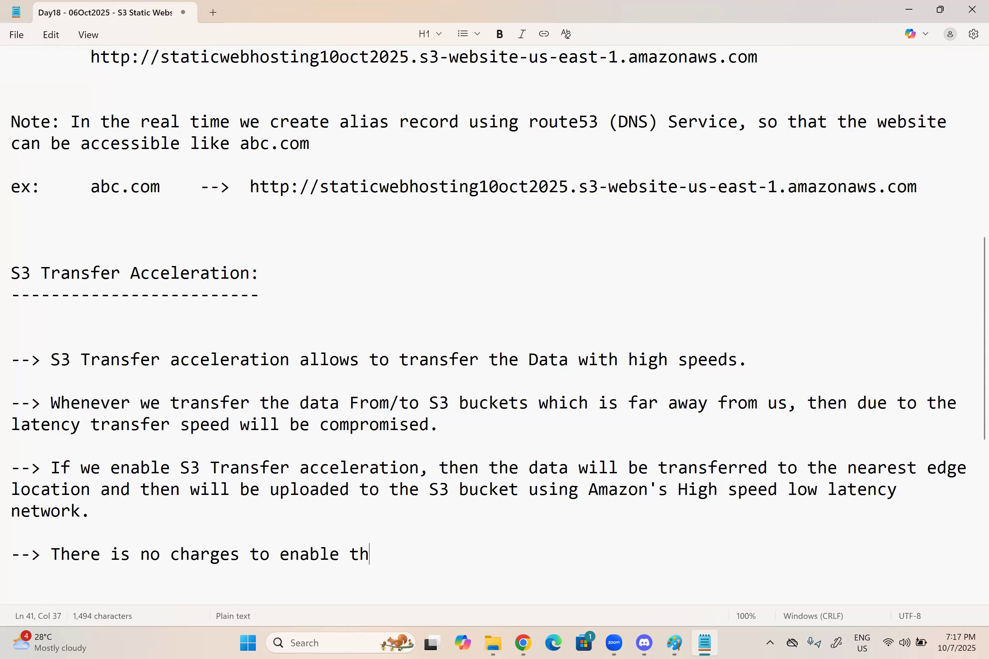
pyautogui.write('e Transfer acce')
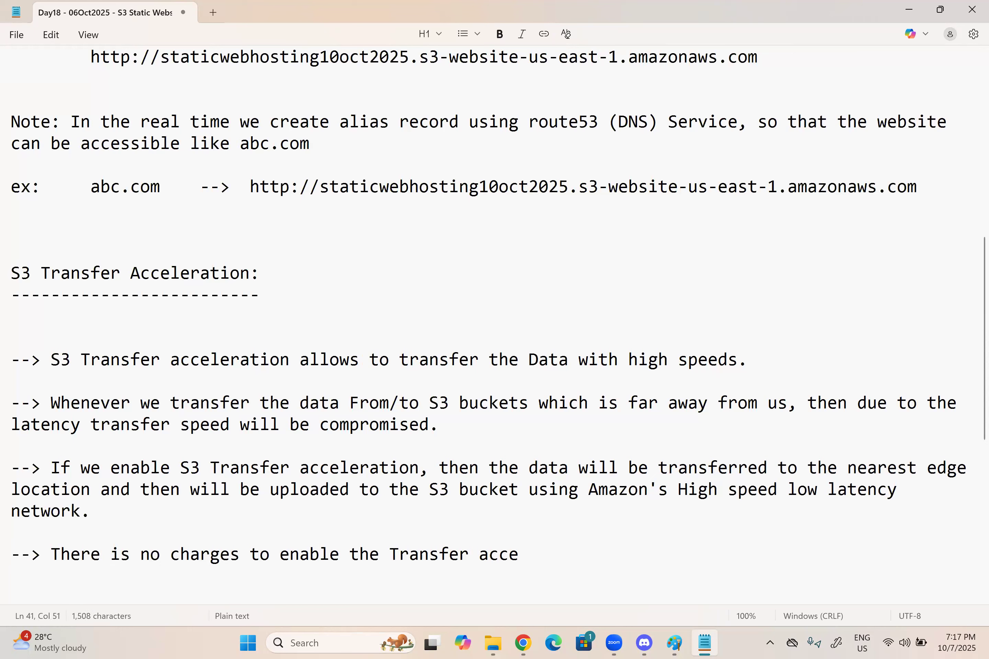
pyautogui.write('leration feat')
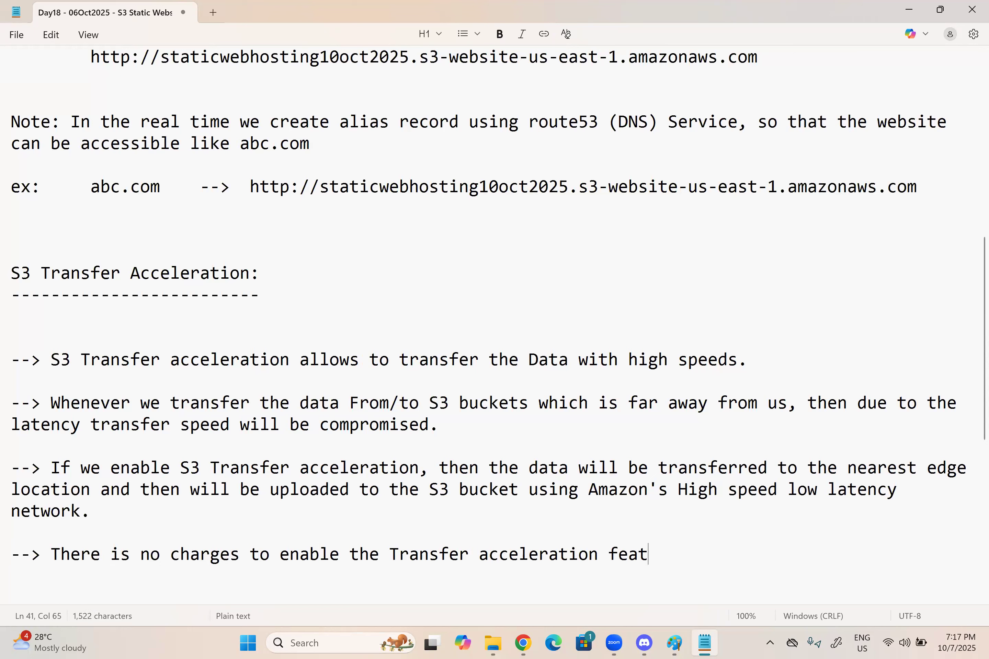
pyautogui.write('ure, howeve')
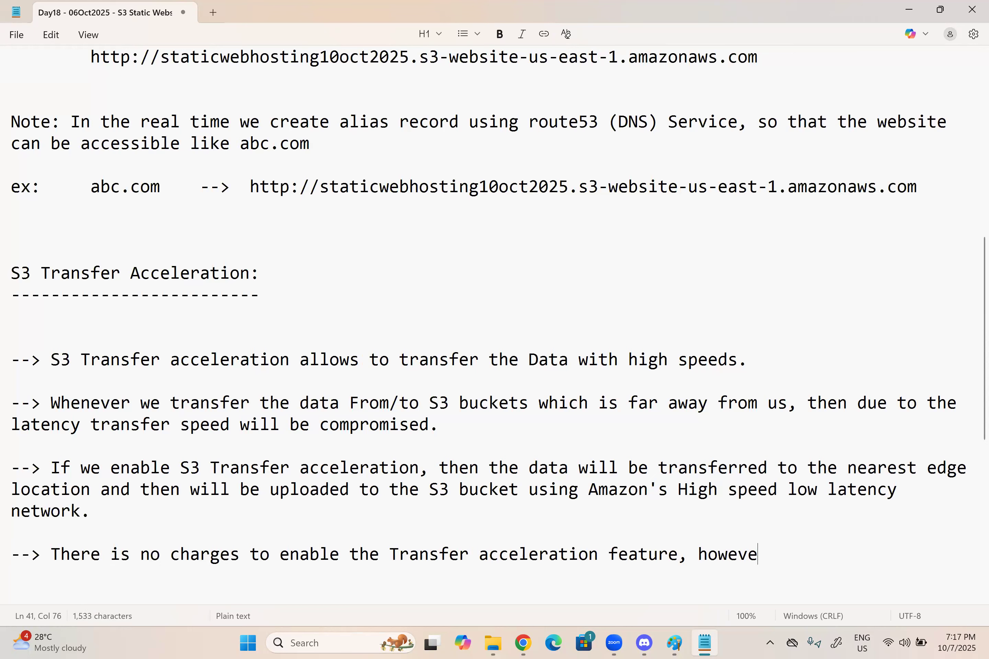
pyautogui.write('r we will be charged for')
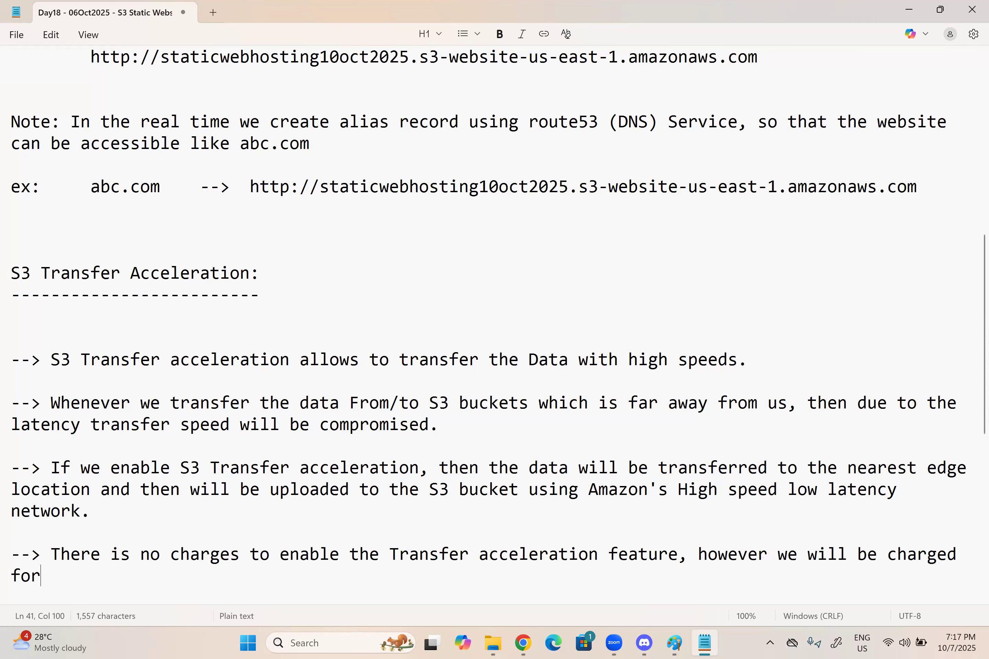
pyautogui.write(' the amount of d')
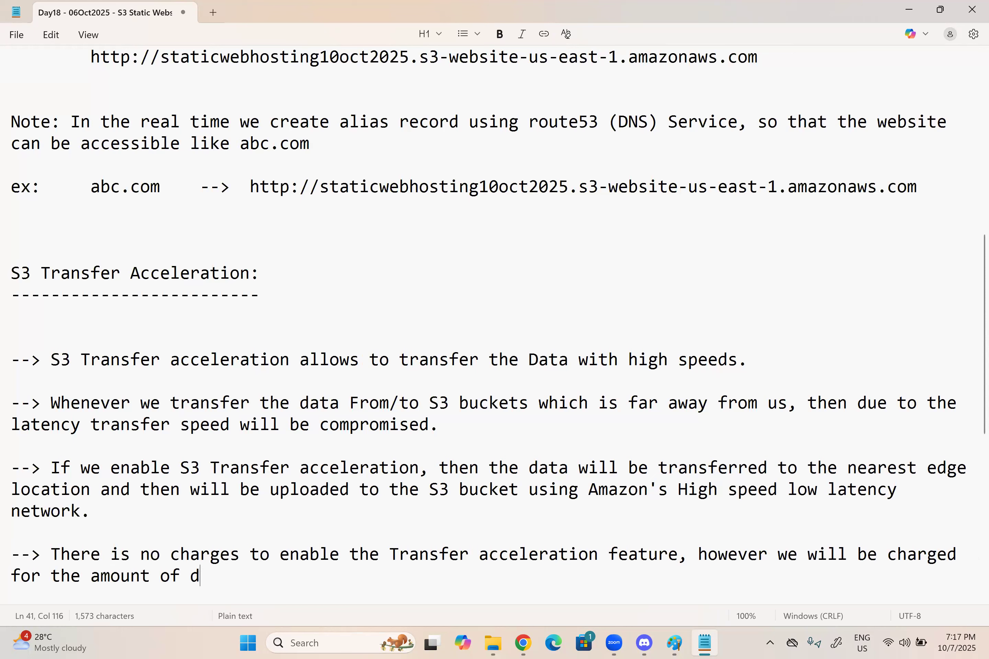
pyautogui.write('ata transferred')
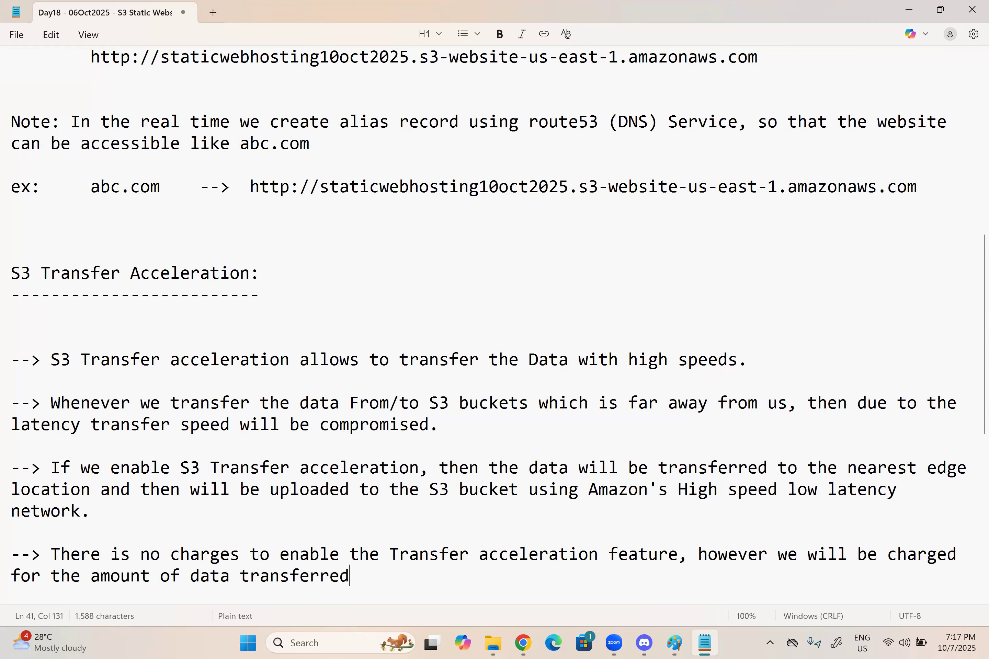
pyautogui.write(' using the ')
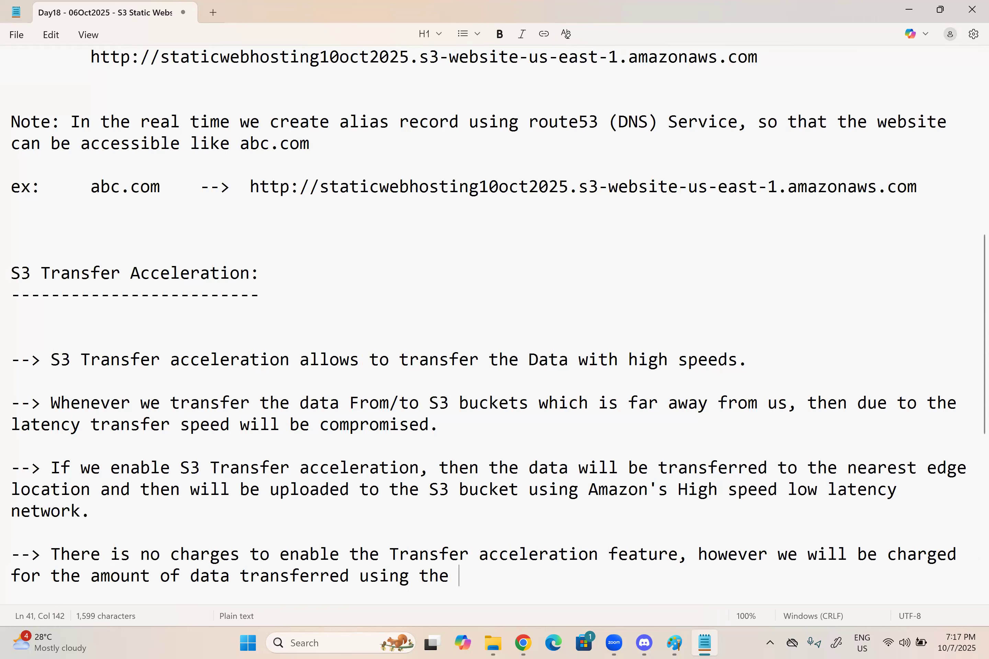
pyautogui.write('transfer acce')
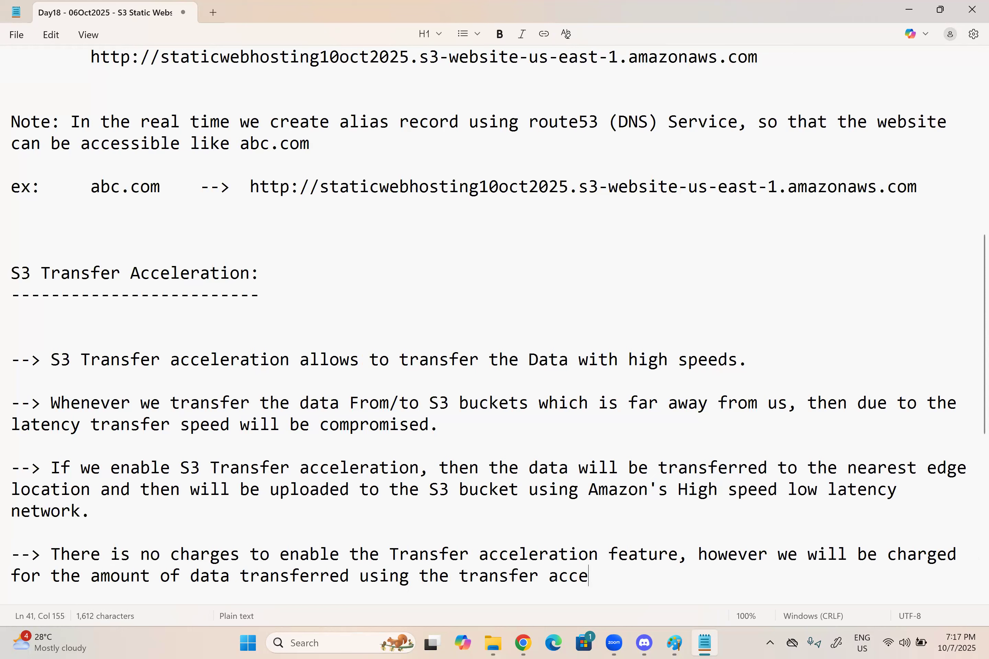
pyautogui.write('leration feature.')
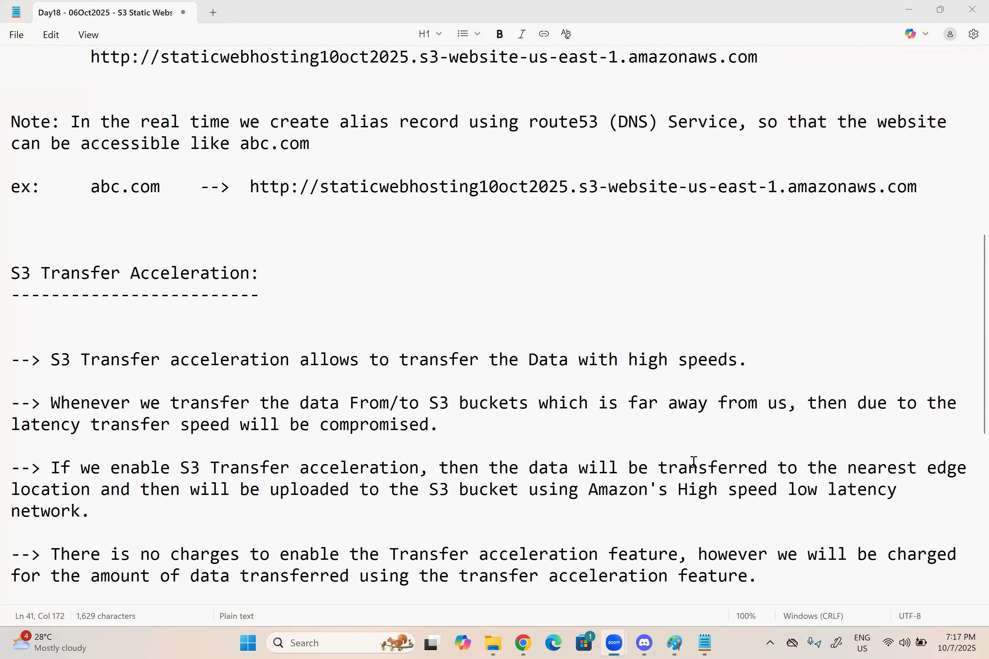
pyautogui.scroll(-2, 744, 411)
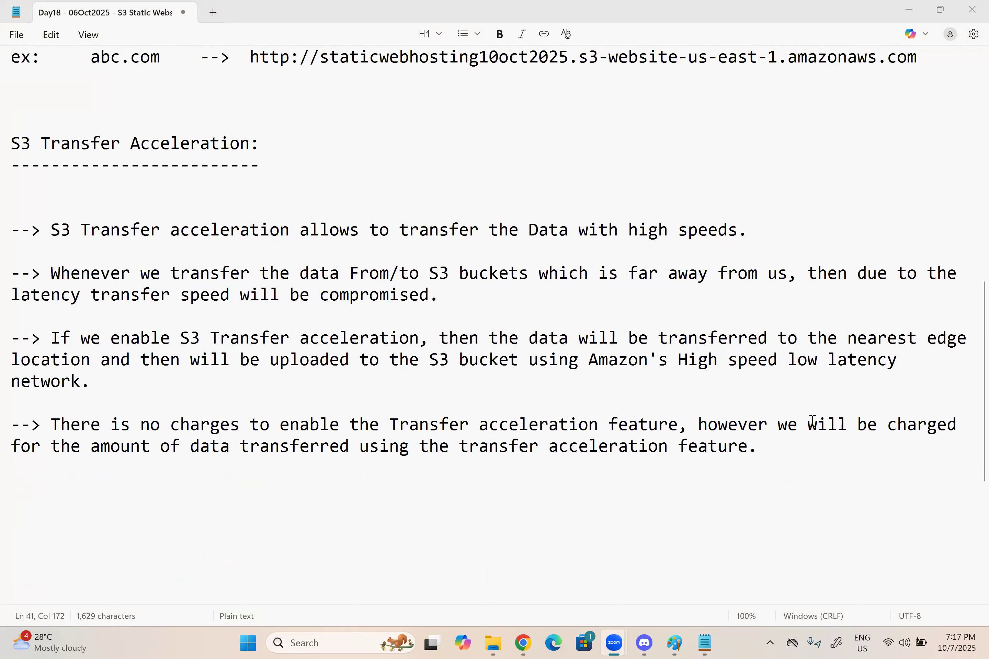
# Step: Add task '1. Enable Transfer acceleration on any S3 bucket' at the end of the notes
pyautogui.click(768, 455)
pyautogui.press('Return')
pyautogui.press('Return')
pyautogui.press('Return')
pyautogui.write('1. ')
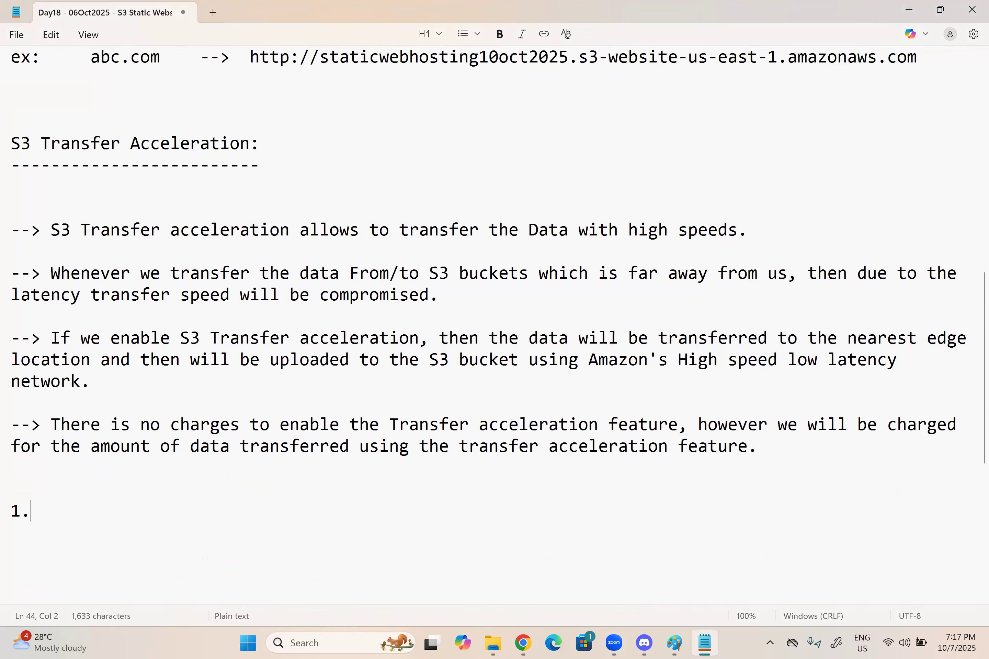
pyautogui.write('Enable Transfer ')
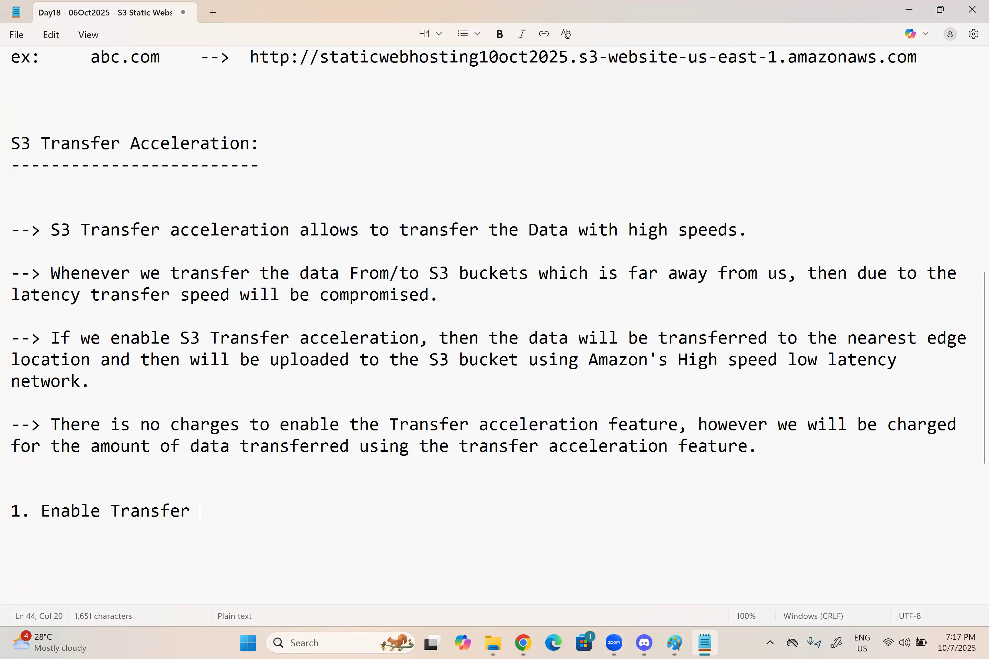
pyautogui.write('acceleration on ')
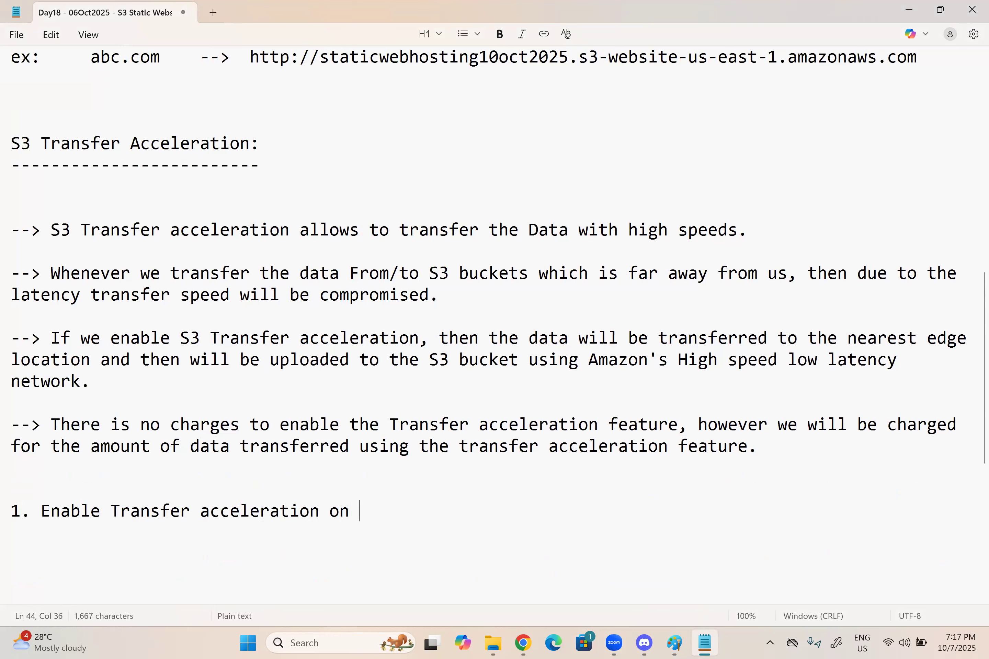
pyautogui.write('any S3 bucket')
pyautogui.press('Return')
pyautogui.press('Return')
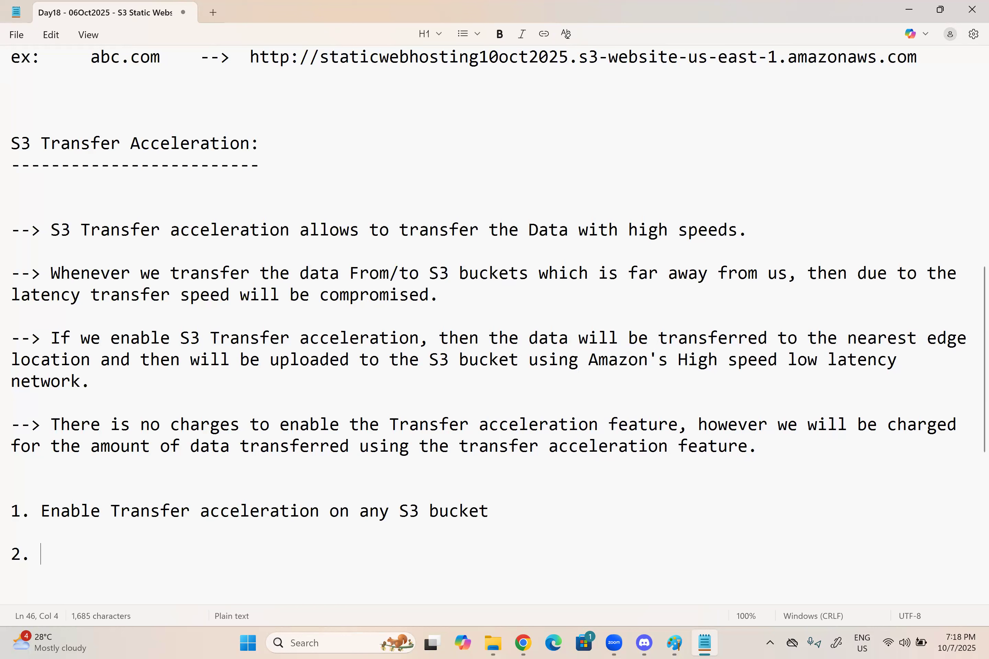
# Step: Add 'Also Compare the speeds before and after Transfer acceleration' and save the notes
pyautogui.write('Also Compa')
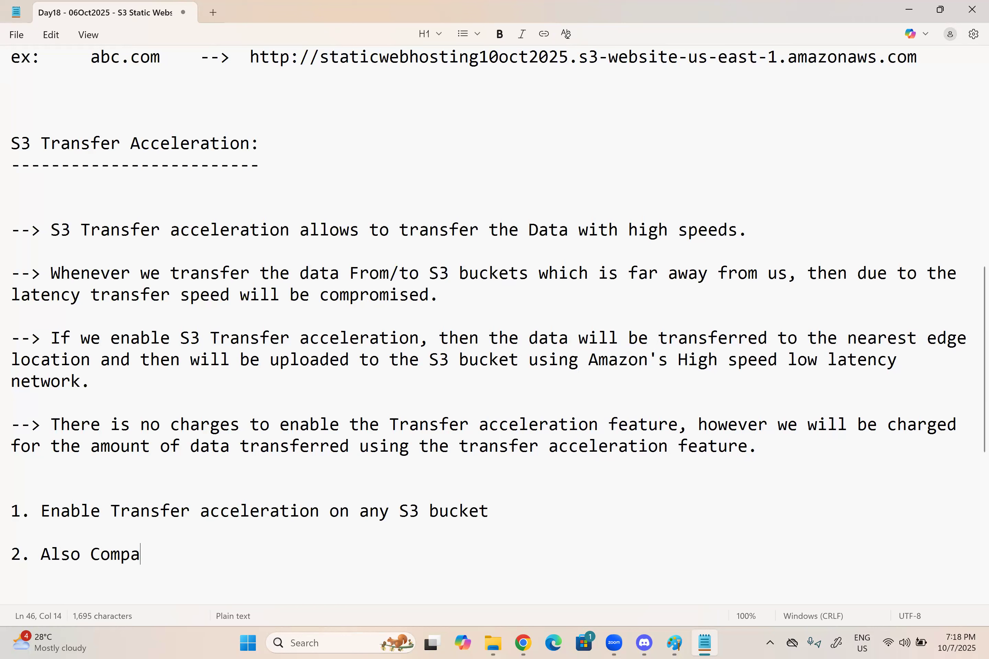
pyautogui.write('re the speeds be')
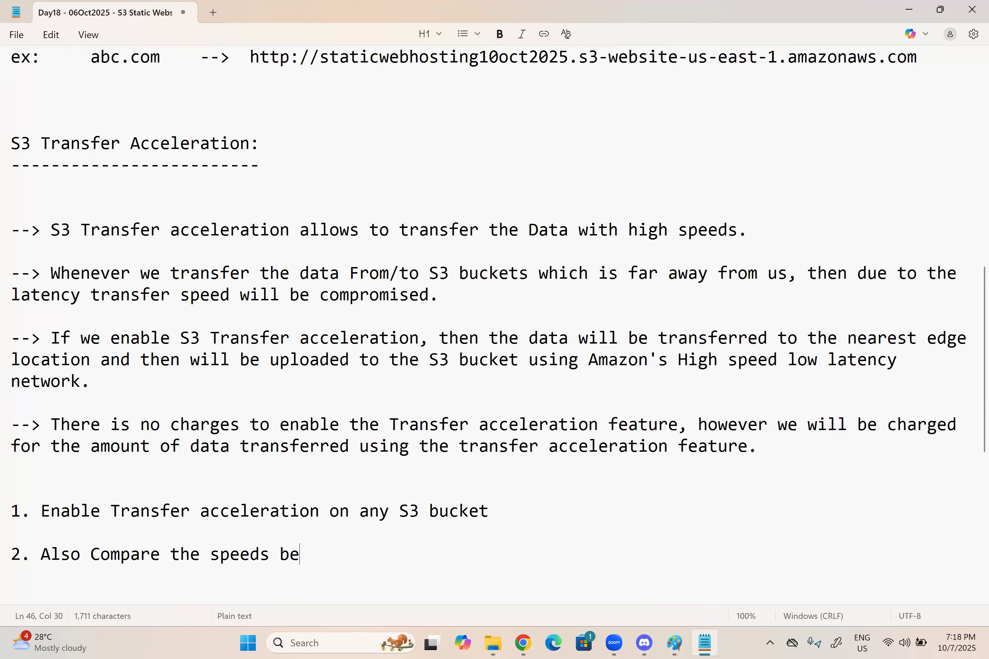
pyautogui.write('fore and after ')
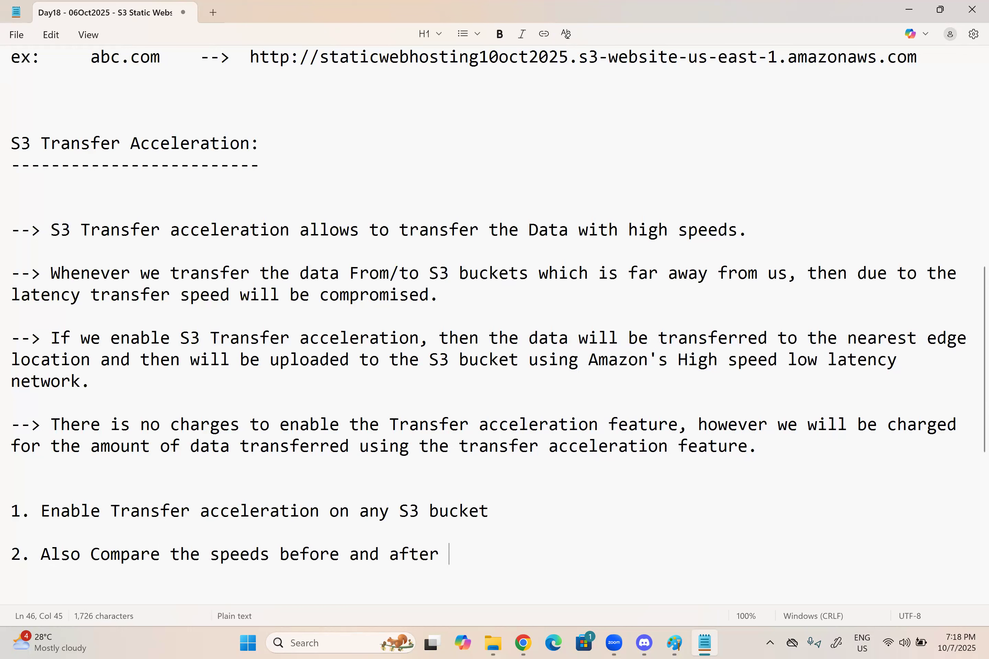
pyautogui.write('tr')
pyautogui.press('BackSpace')
pyautogui.press('BackSpace')
pyautogui.write('enab')
pyautogui.press('BackSpace')
pyautogui.press('BackSpace')
pyautogui.press('BackSpace')
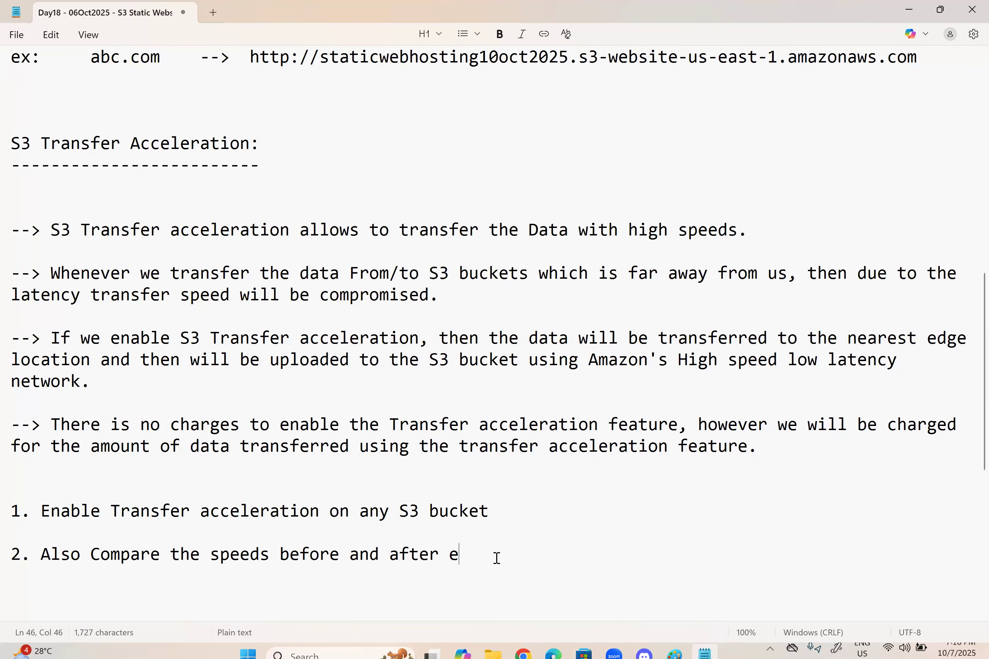
pyautogui.press('BackSpace')
pyautogui.write('Transfer ')
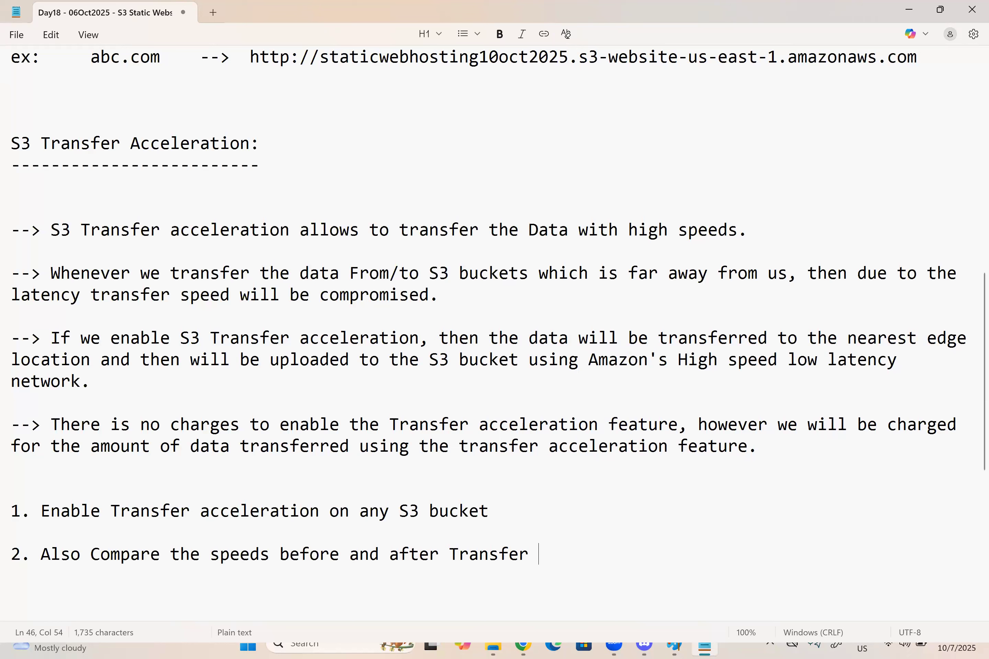
pyautogui.write('acceleration')
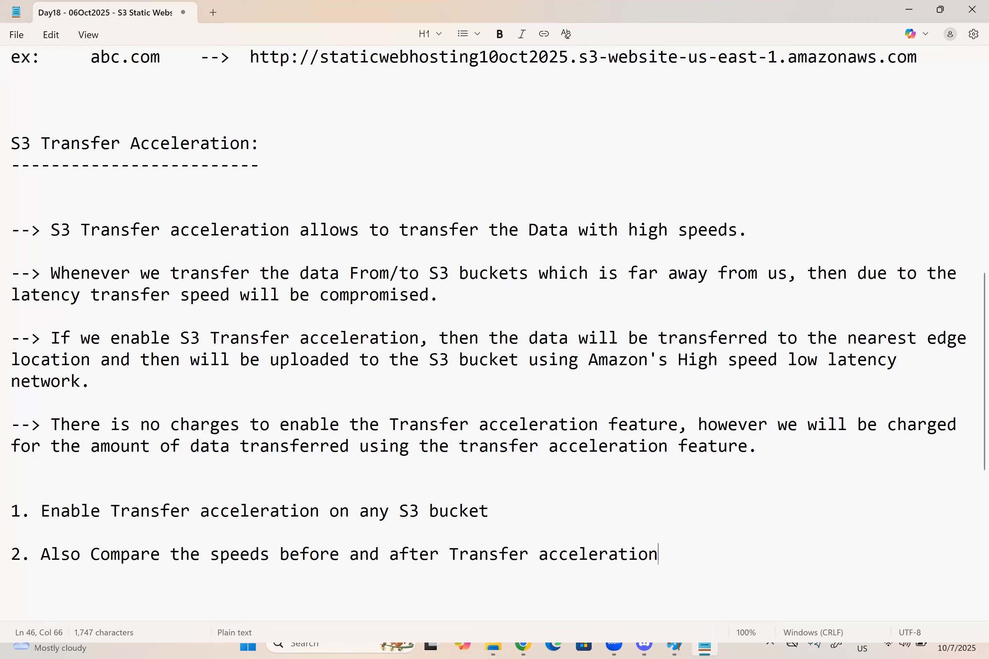
pyautogui.hotkey('ctrl', 's')
pyautogui.hotkey('ctrl', 's')
# Step: Open staticwebhosting10oct2025's Properties and review the Transfer acceleration documentation
pyautogui.moveTo(528, 643)
pyautogui.click(484, 573)
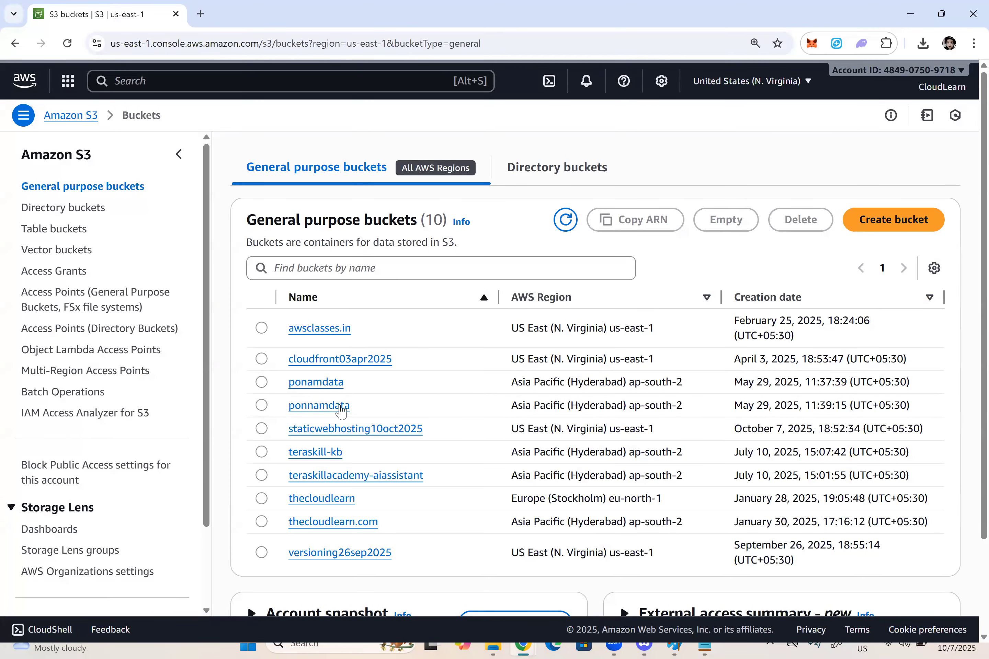
pyautogui.click(364, 429)
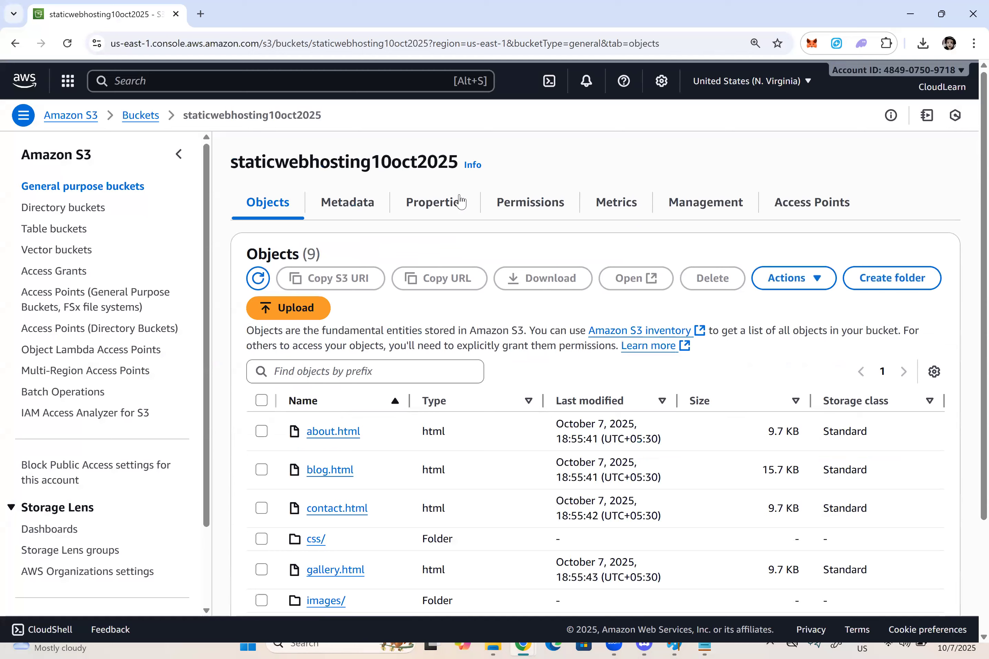
pyautogui.click(445, 209)
pyautogui.scroll(-10, 490, 480)
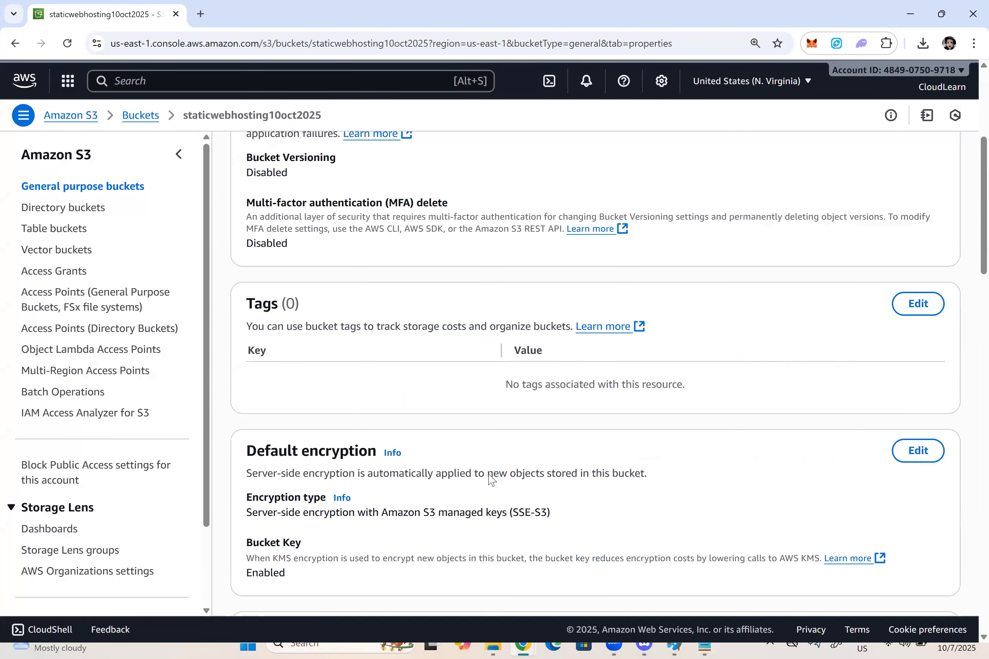
pyautogui.scroll(-5, 490, 480)
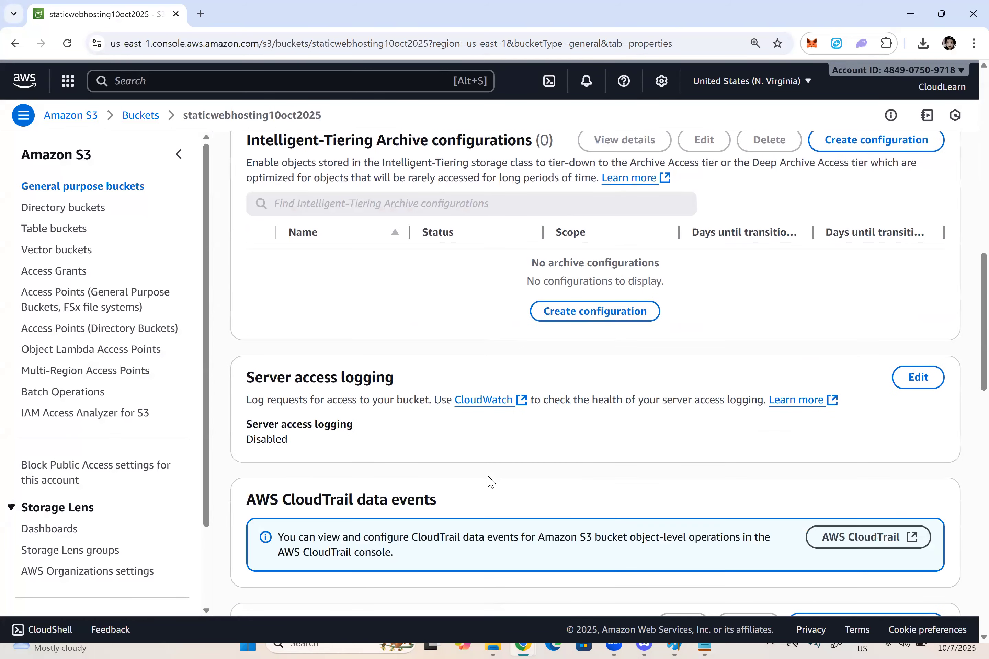
pyautogui.scroll(-10, 489, 479)
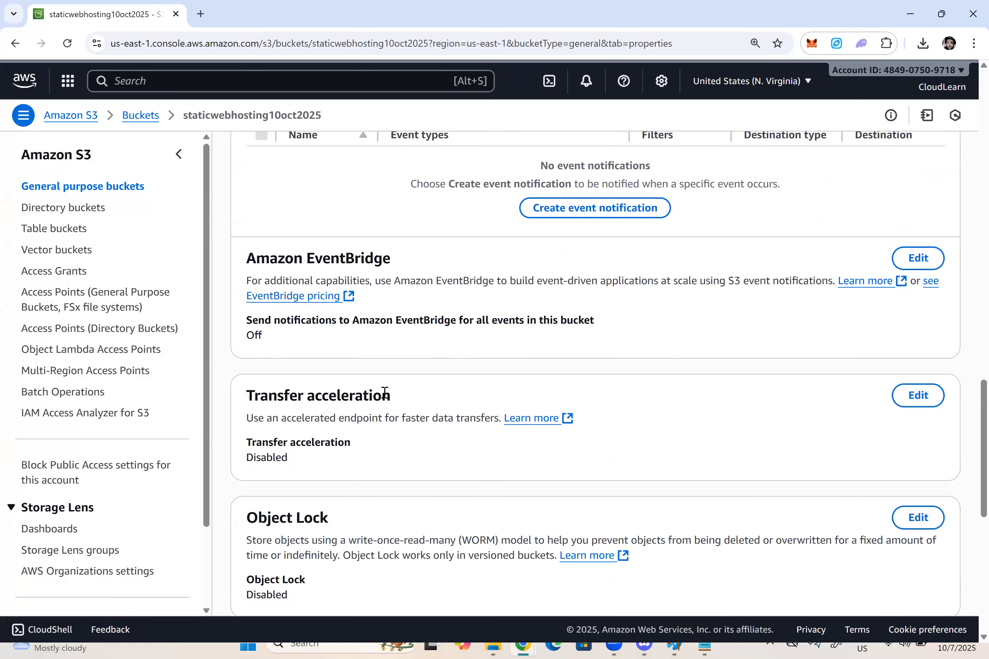
pyautogui.tripleClick(245, 394)
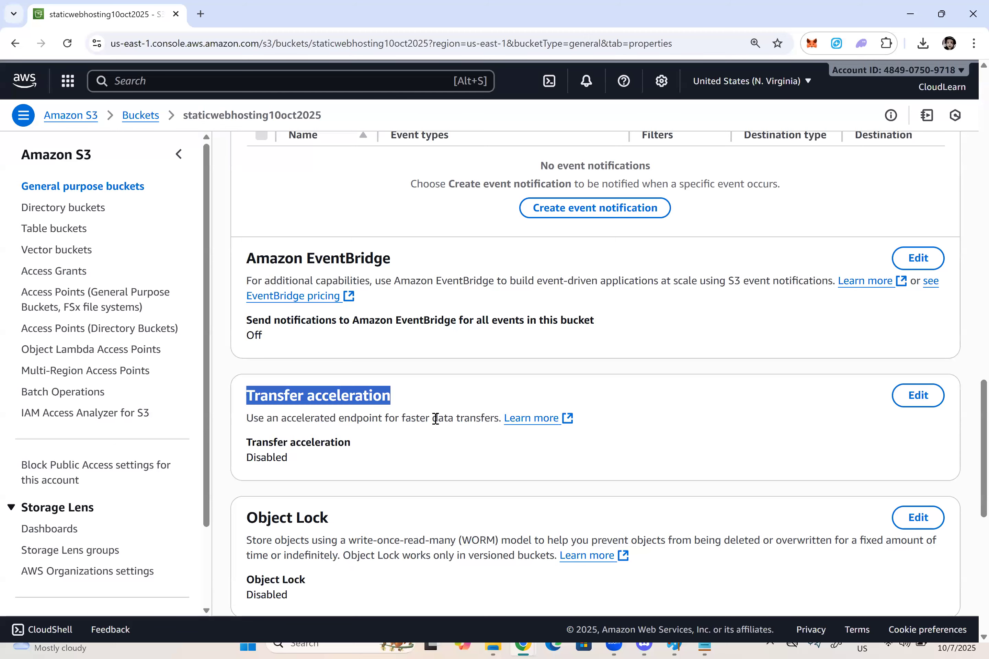
pyautogui.click(569, 419)
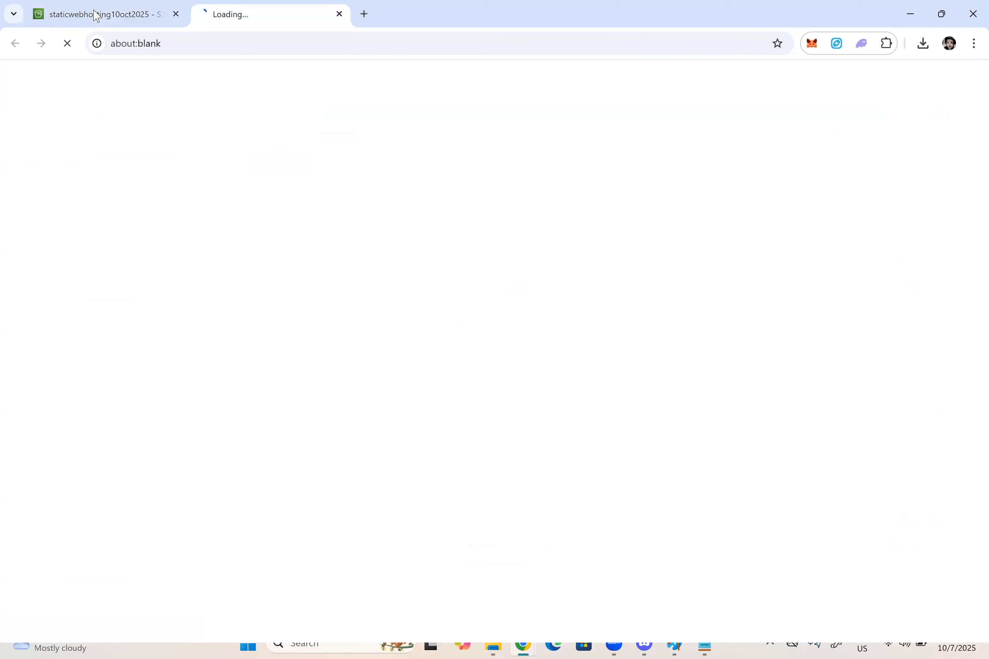
pyautogui.click(102, 14)
# Step: Set Transfer acceleration to Enable, check S3 pricing, and save the change
pyautogui.click(918, 395)
pyautogui.click(262, 286)
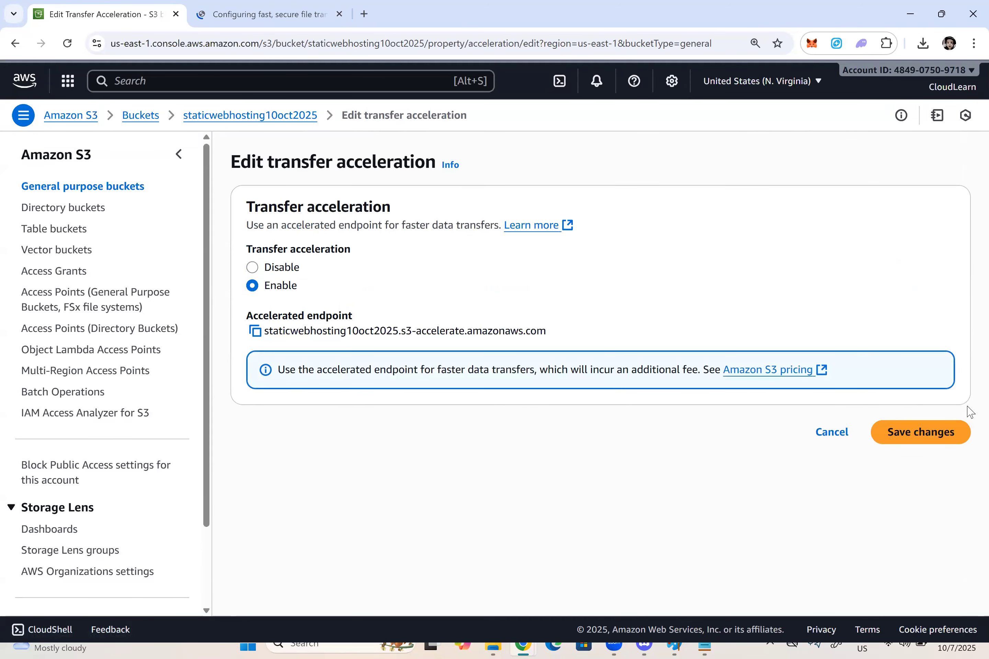
pyautogui.click(819, 370)
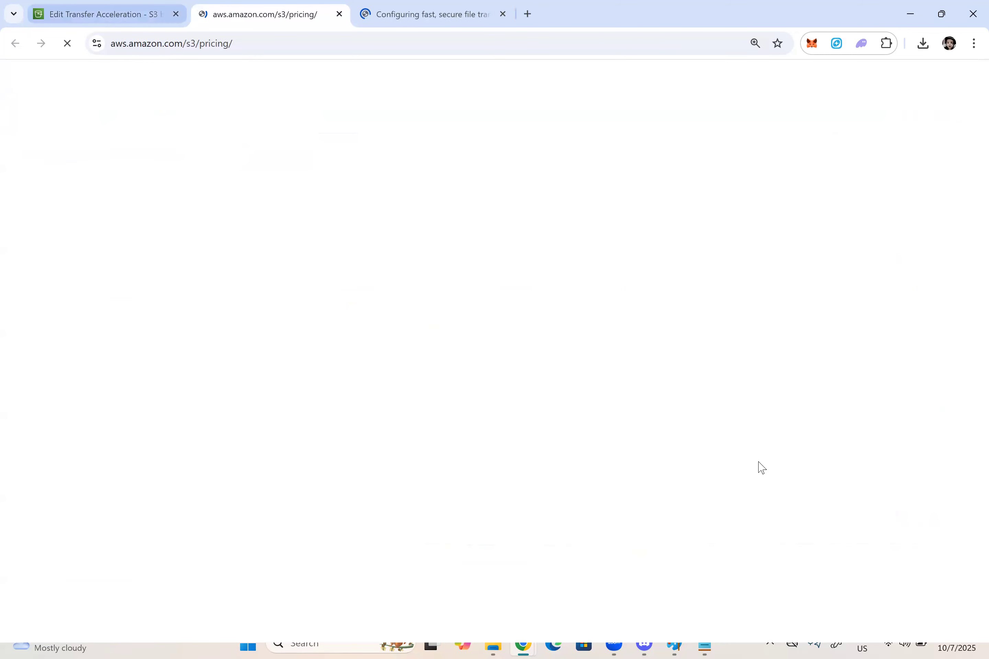
pyautogui.hotkey('ctrl', 'shift', 'Tab')
pyautogui.click(929, 429)
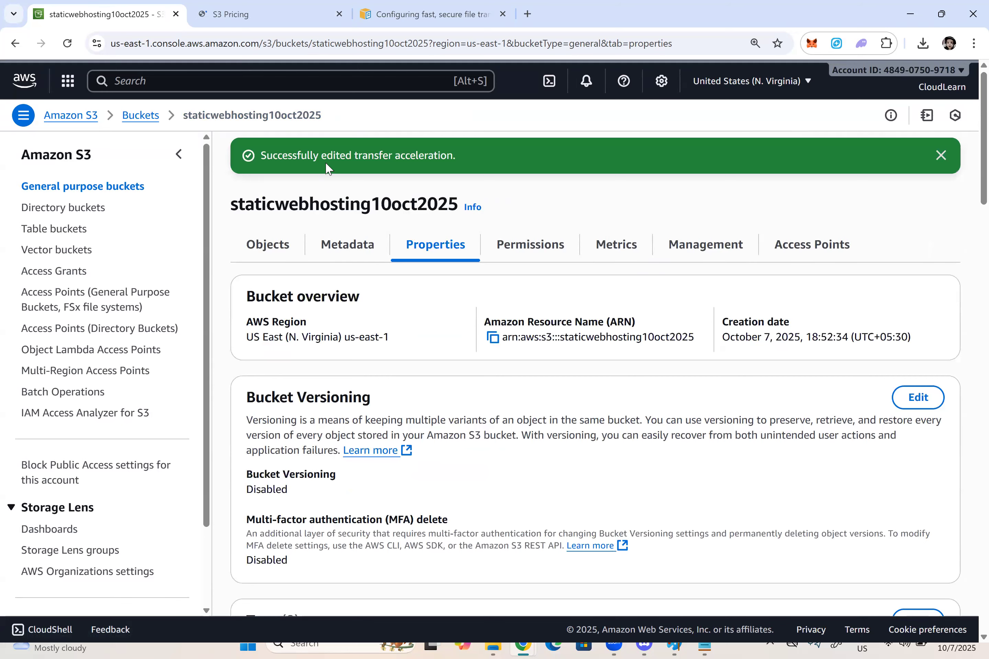
pyautogui.scroll(-10, 402, 463)
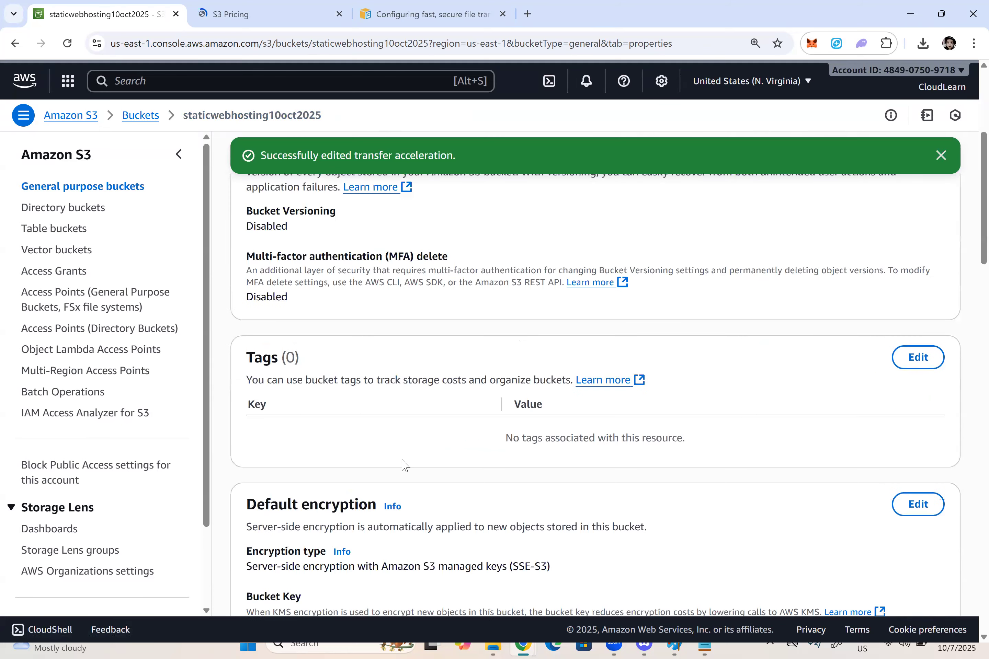
pyautogui.scroll(-20, 390, 461)
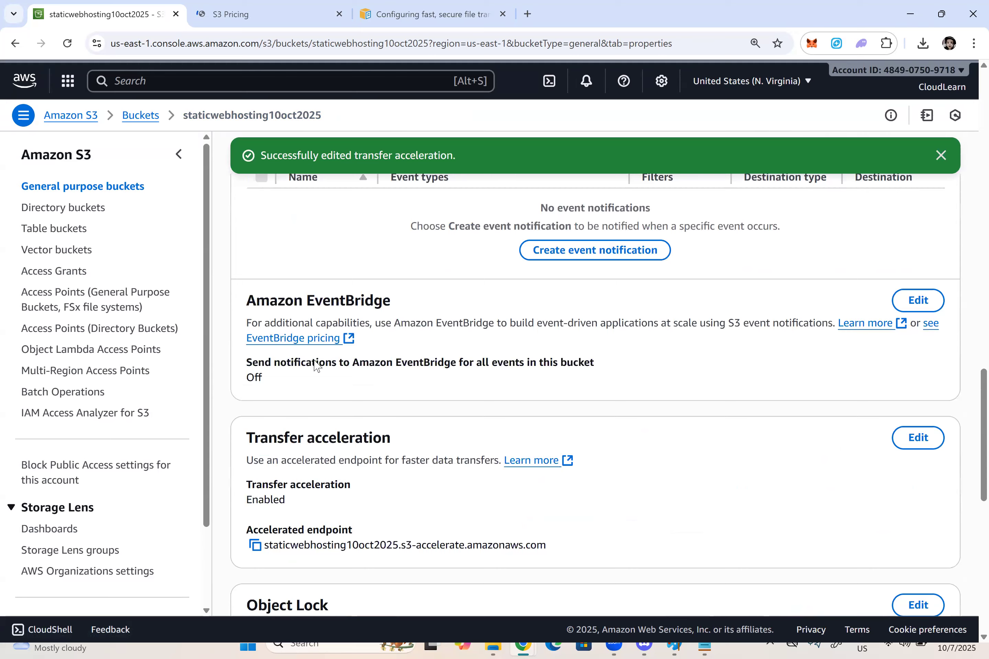
pyautogui.moveTo(243, 364); pyautogui.dragTo(286, 365)
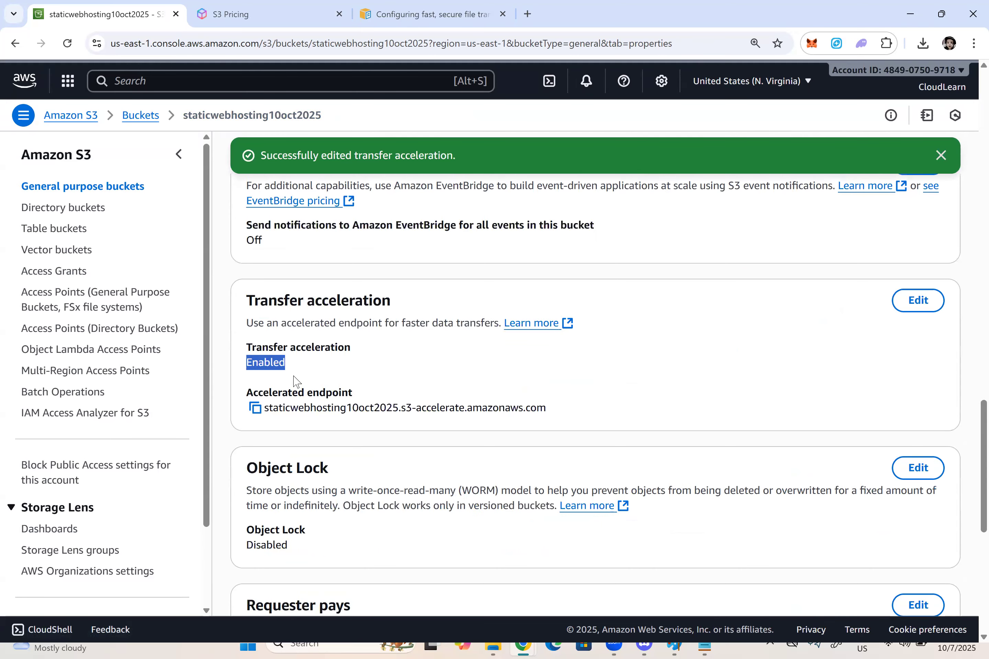
pyautogui.scroll(5, 295, 379)
pyautogui.scroll(20, 491, 64)
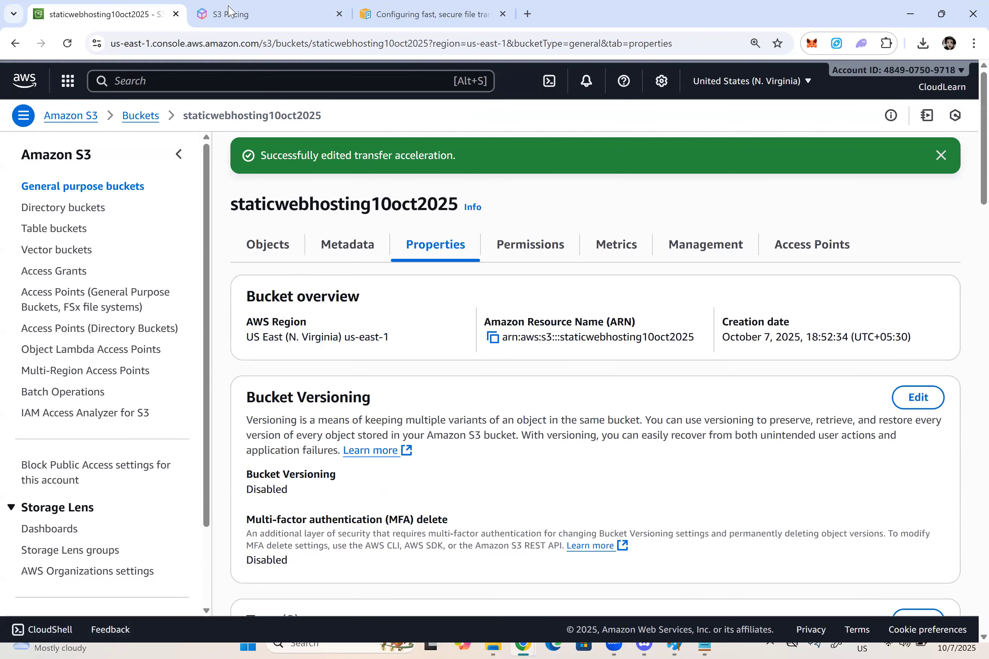
# Step: On the Amazon S3 Pricing page, expand and browse the data transfer pricing details
pyautogui.click(426, 14)
pyautogui.hotkey('ctrl', 'shift', 'Tab')
pyautogui.scroll(-6, 172, 316)
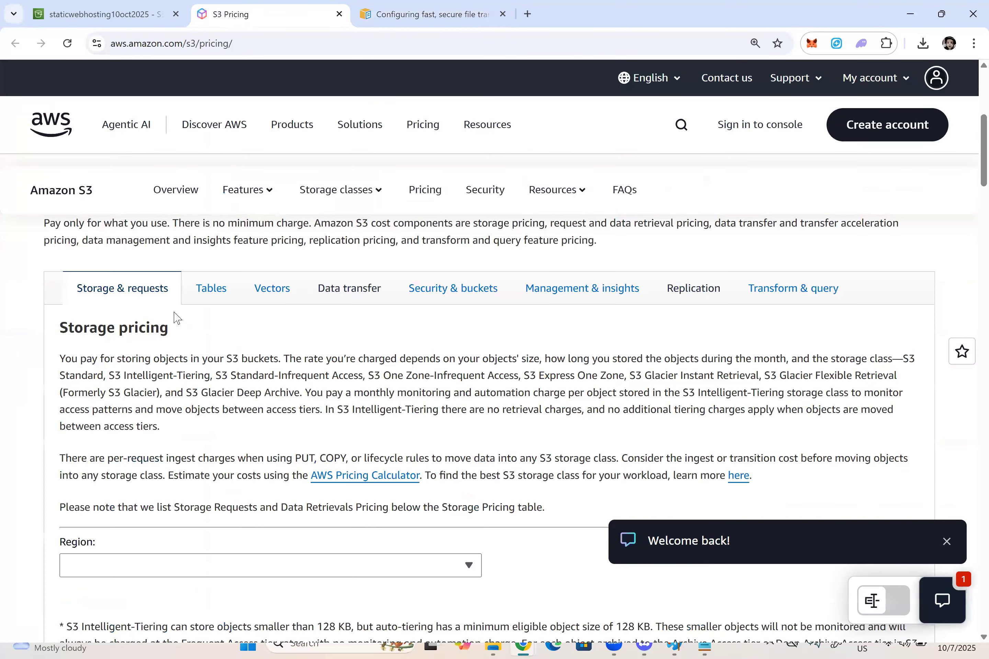
pyautogui.click(345, 291)
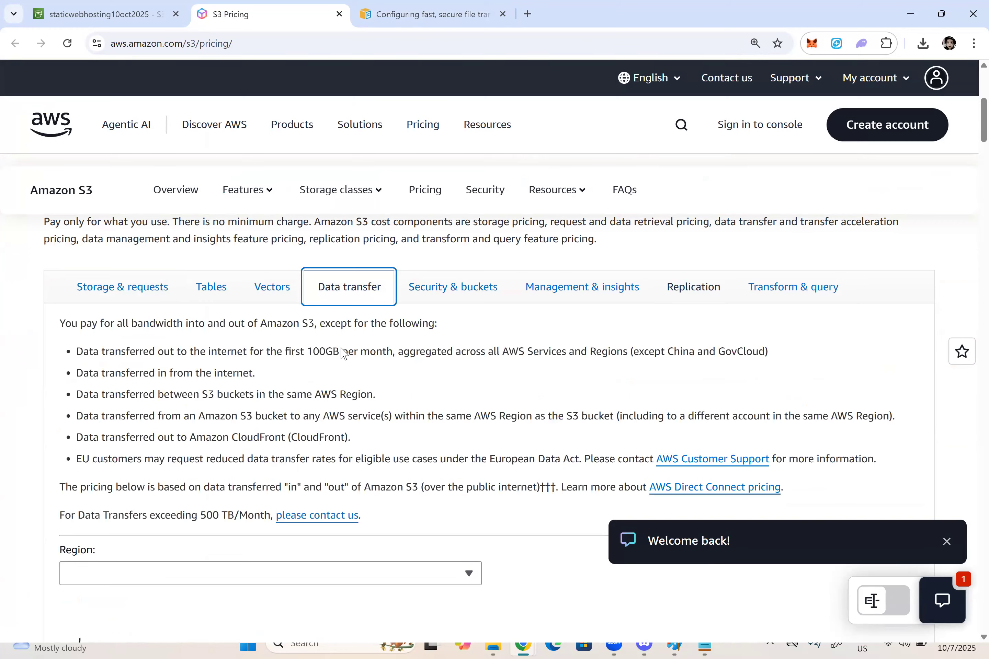
pyautogui.scroll(-3, 255, 344)
pyautogui.scroll(2, 287, 347)
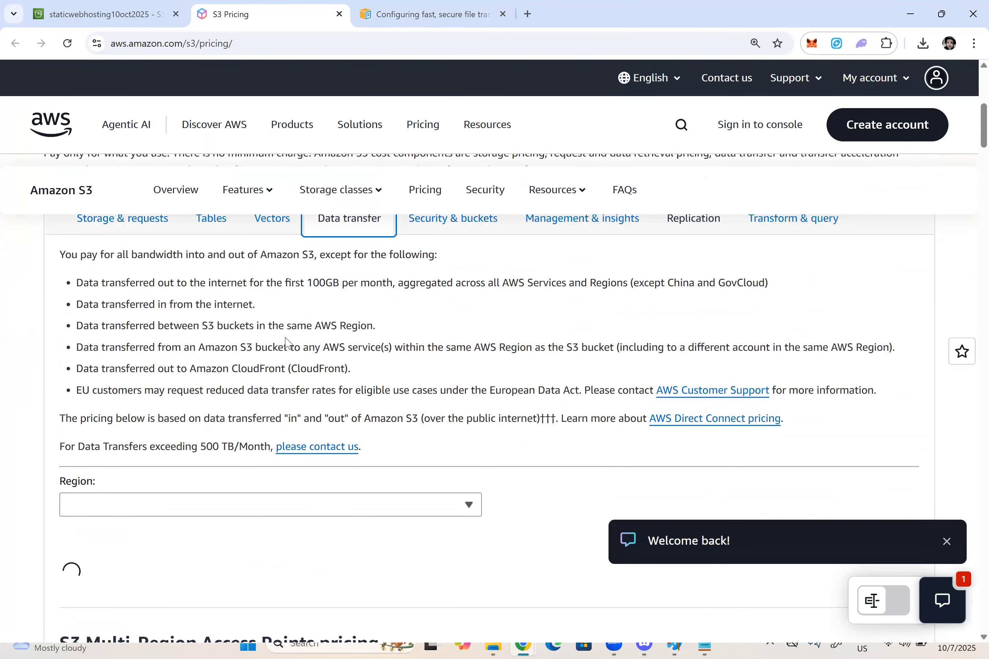
pyautogui.scroll(-2, 334, 351)
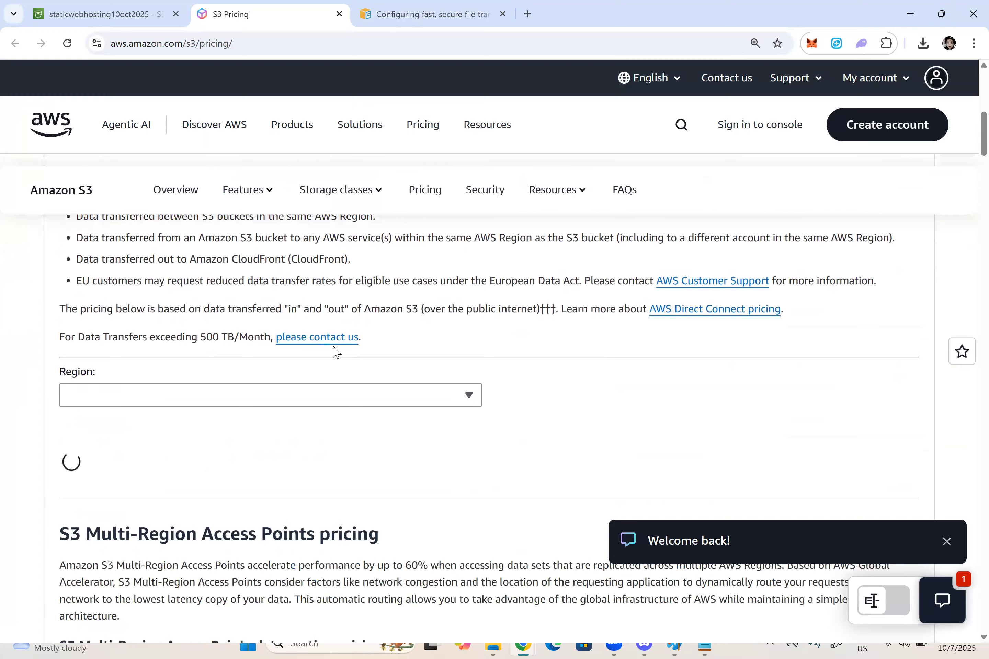
pyautogui.scroll(-4, 336, 352)
pyautogui.scroll(-20, 336, 352)
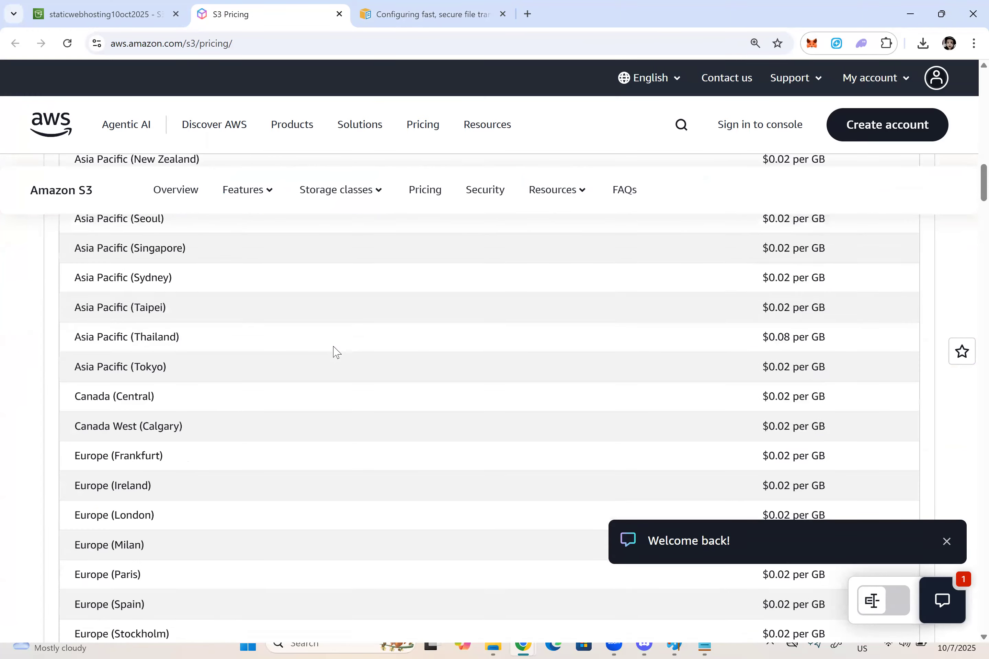
pyautogui.scroll(-12, 336, 352)
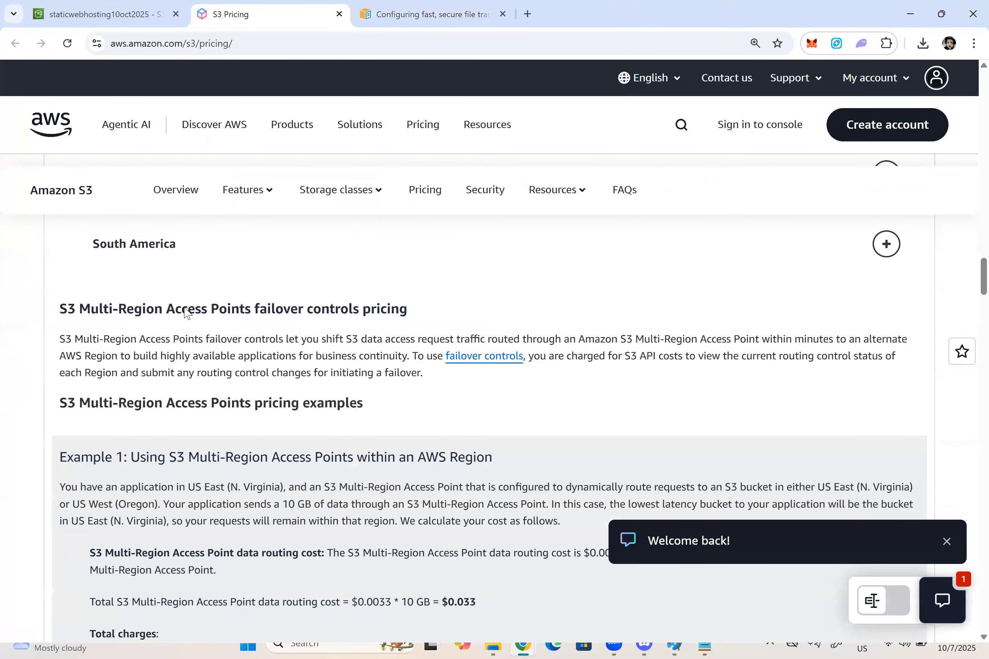
pyautogui.scroll(-10, 233, 330)
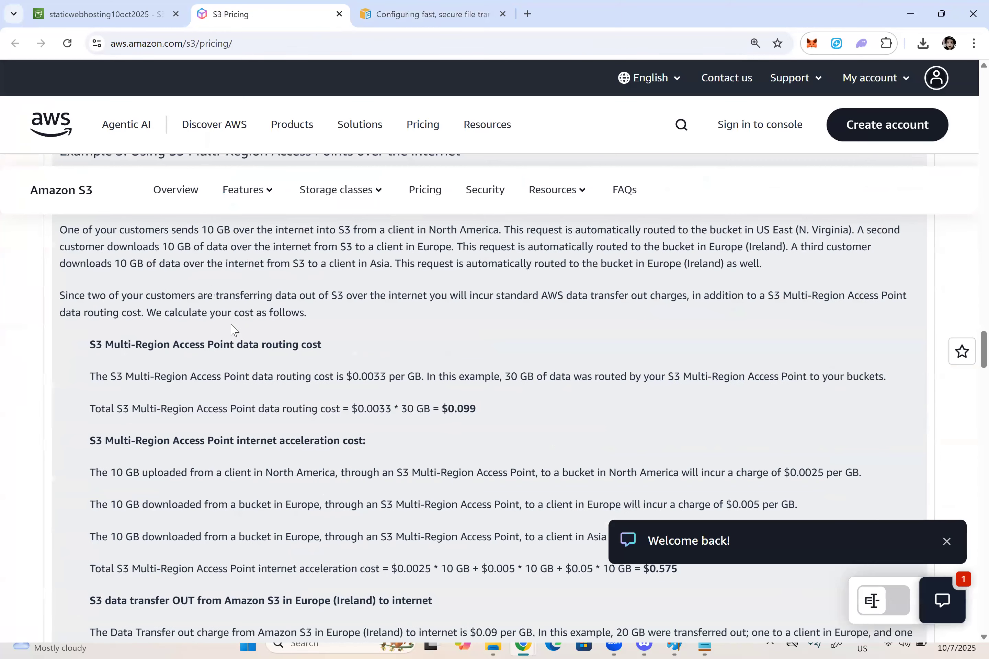
# Step: Search the pricing page for 'transfer acceleration' and browse its 8 matches
pyautogui.hotkey('ctrl', 'f')
pyautogui.write('trab')
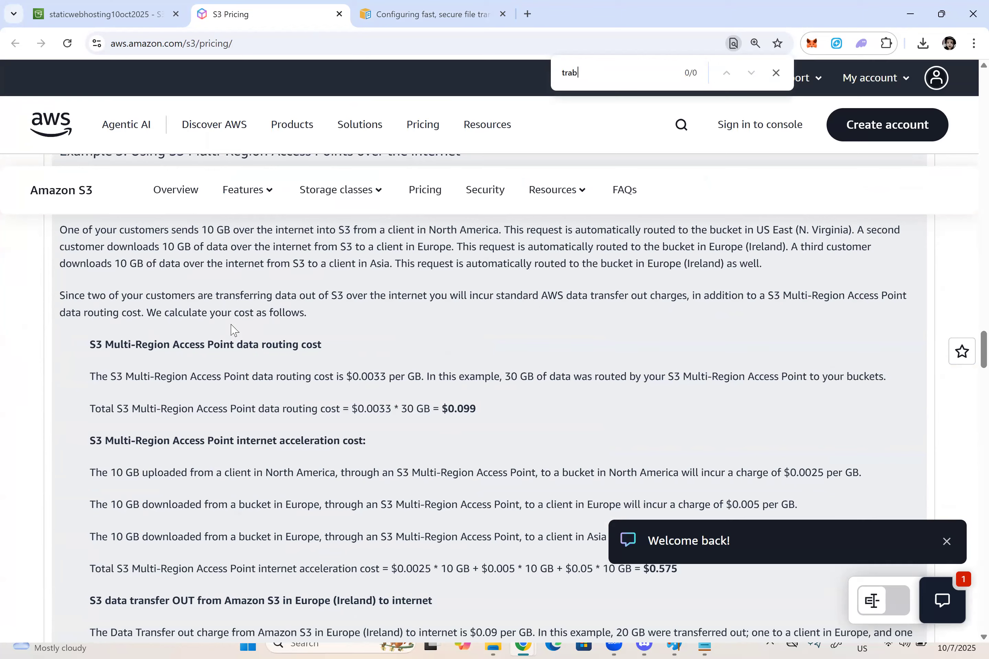
pyautogui.write('sfernsf')
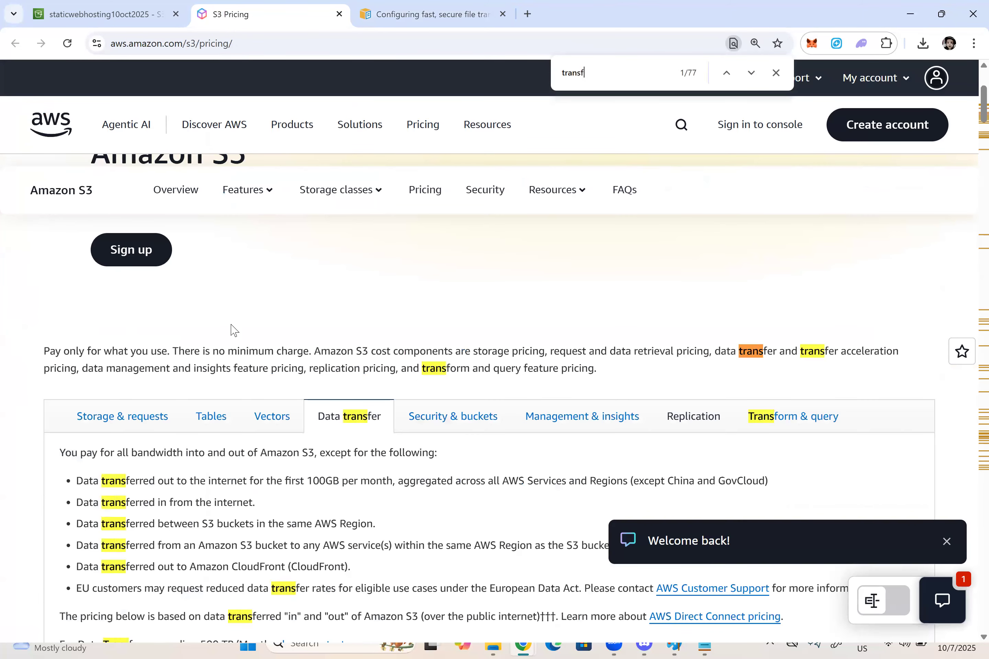
pyautogui.write('er acceleration')
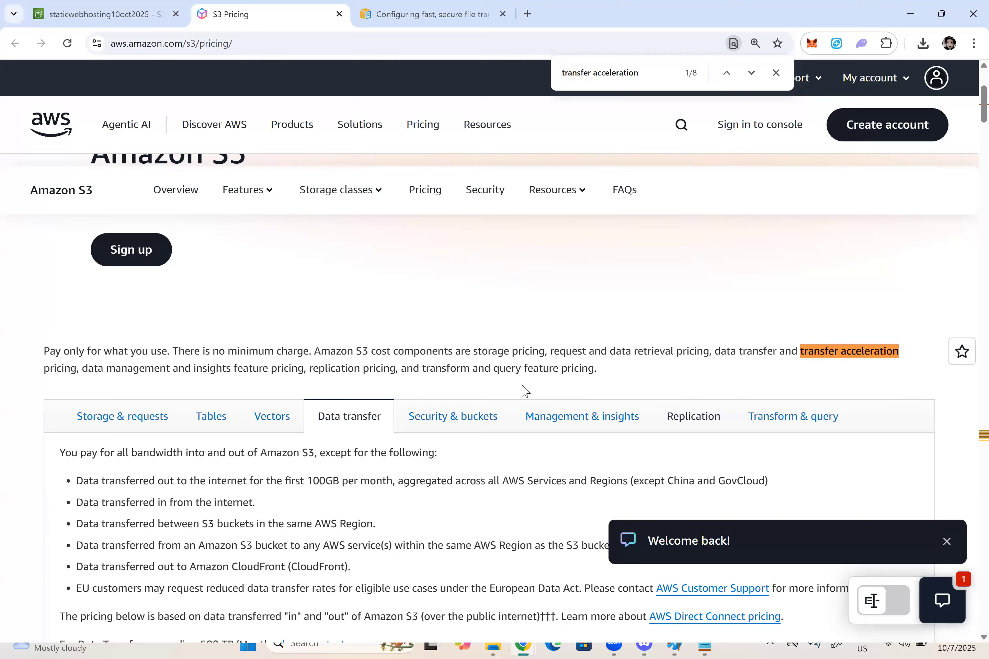
pyautogui.scroll(-1, 595, 294)
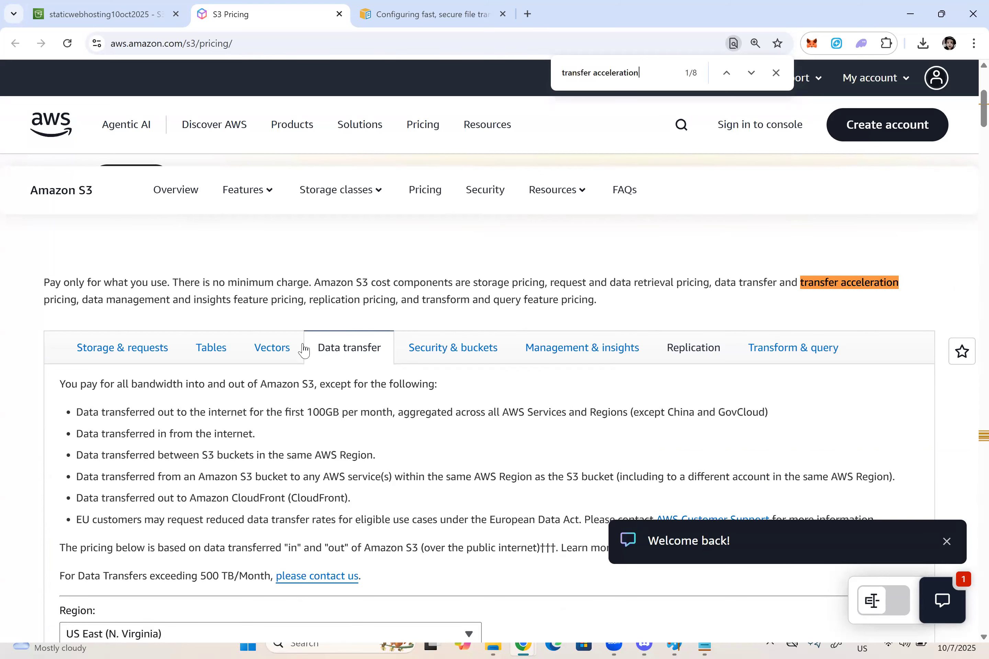
pyautogui.scroll(-2, 320, 374)
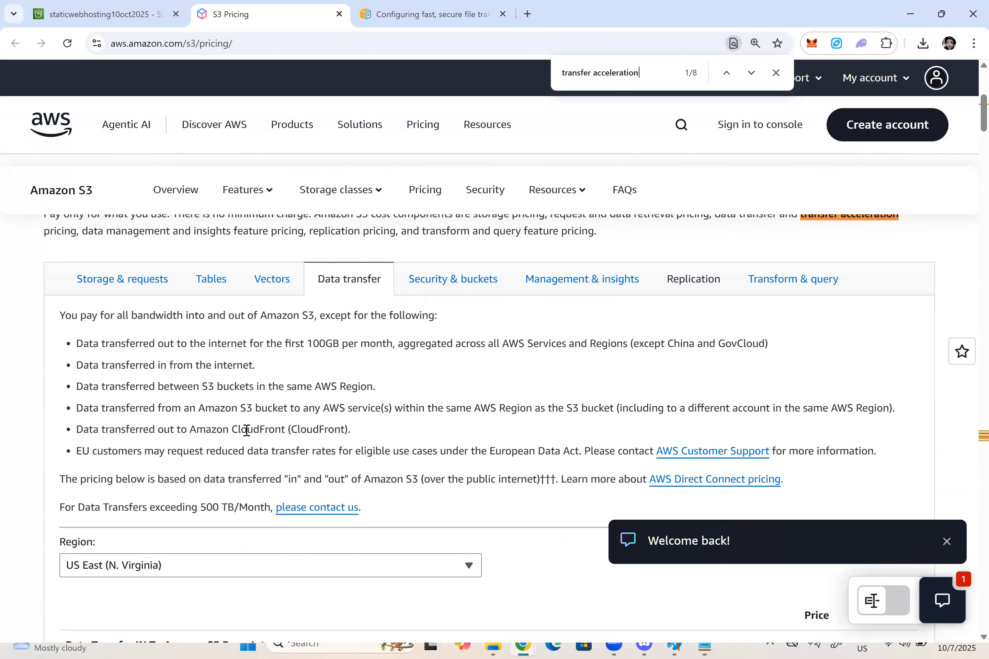
pyautogui.scroll(-4, 246, 431)
pyautogui.scroll(-4, 253, 490)
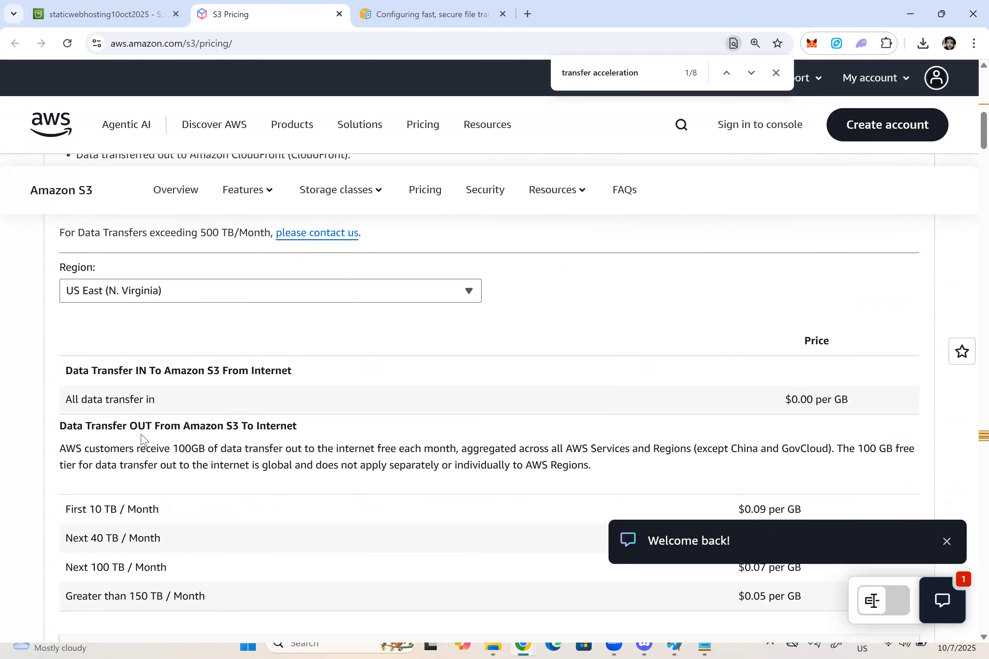
pyautogui.scroll(3, 144, 440)
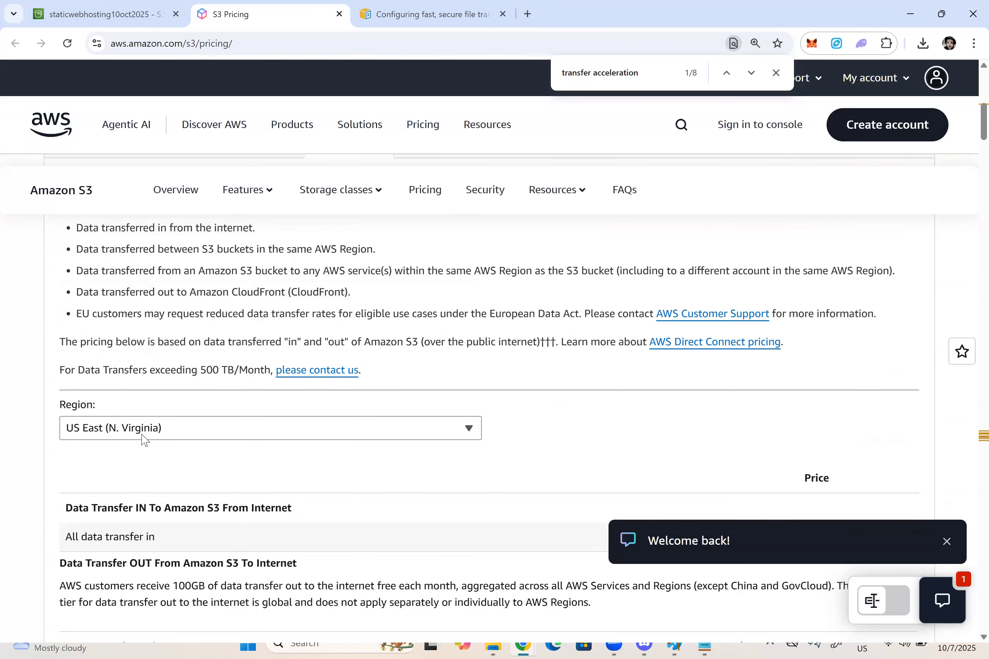
pyautogui.scroll(10, 142, 433)
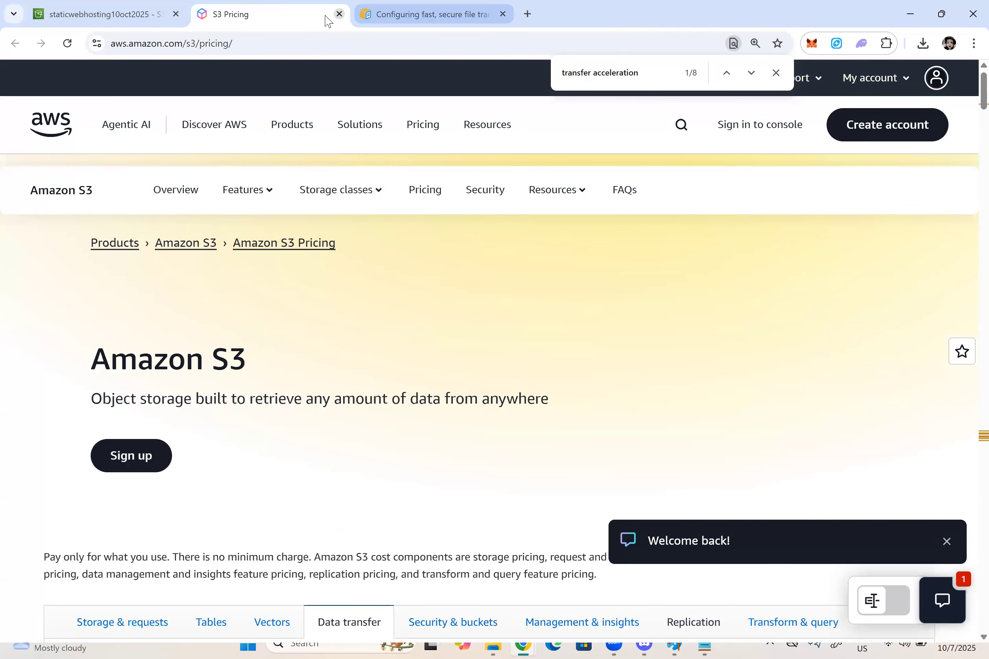
# Step: Close the pricing page and read the requirements, noting the 20-minute wait and the supported regions
pyautogui.hotkey('ctrl', 'w')
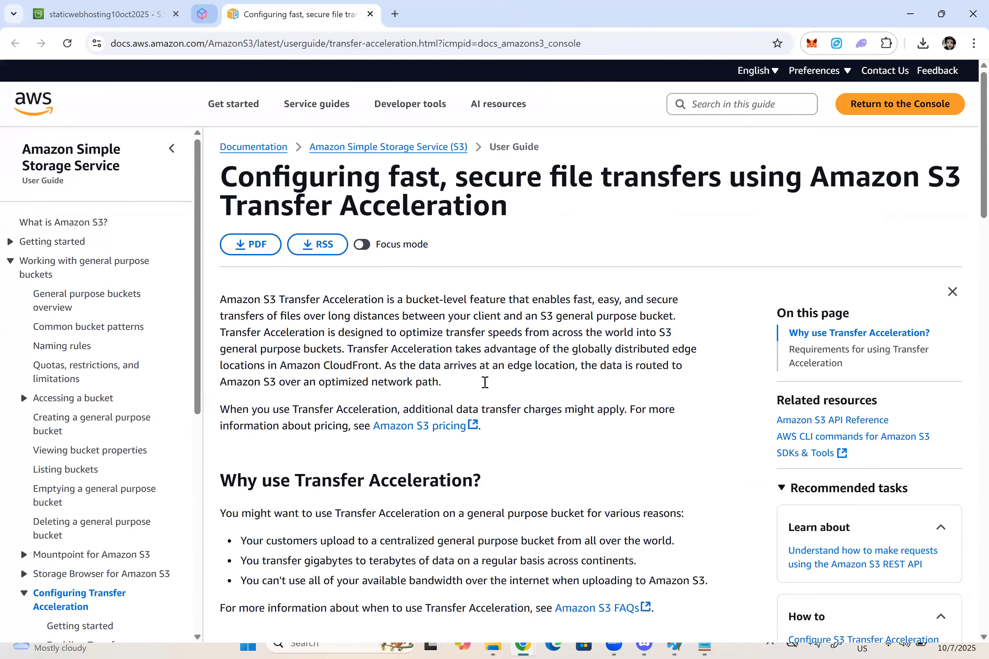
pyautogui.scroll(-5, 489, 408)
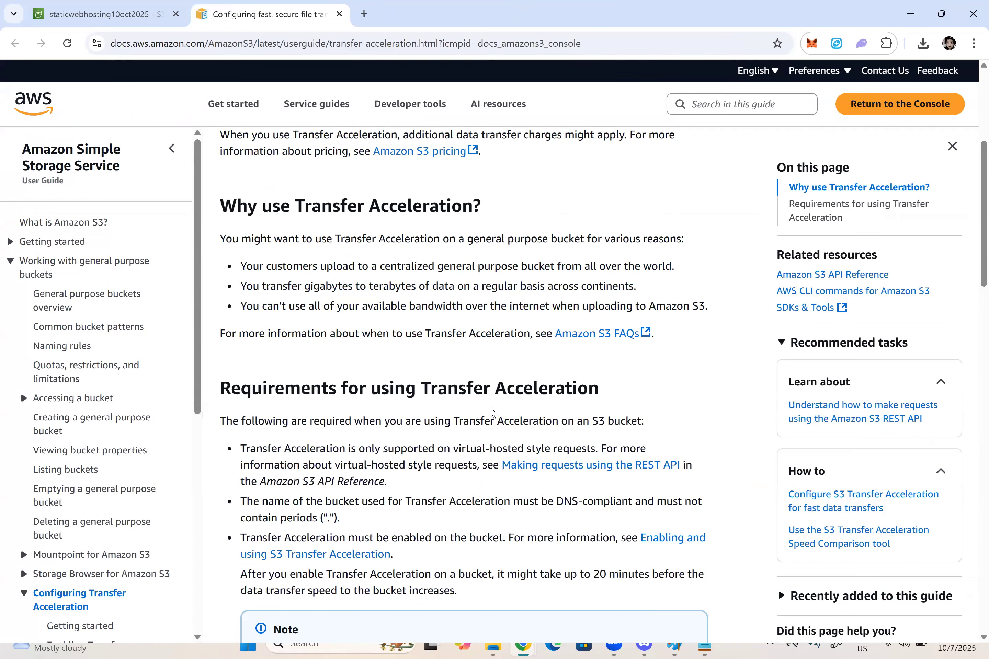
pyautogui.scroll(-3, 490, 406)
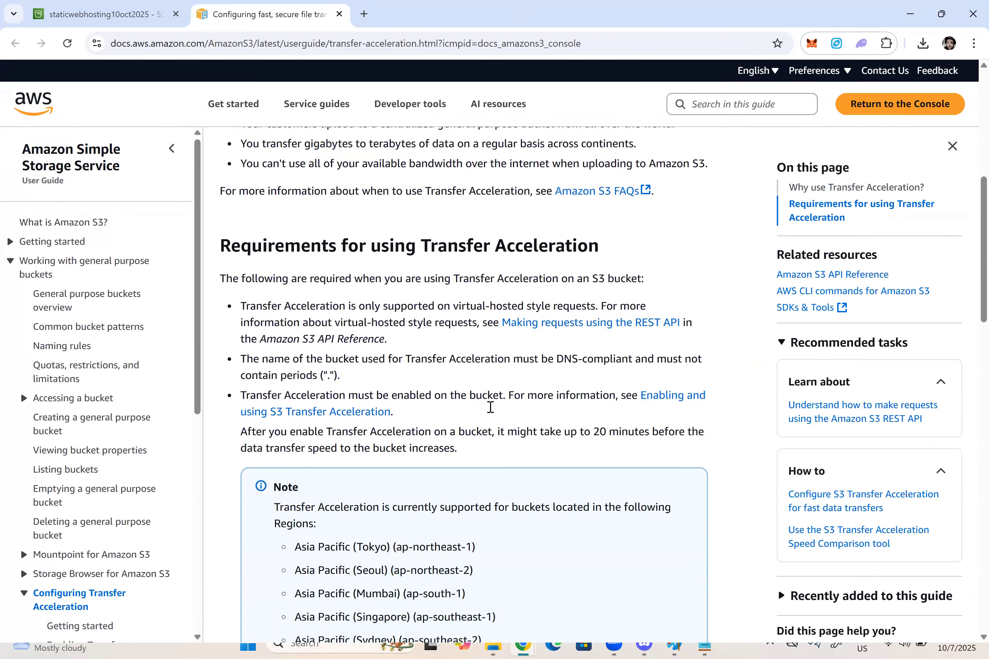
pyautogui.scroll(-2, 490, 407)
pyautogui.click(592, 368)
pyautogui.keyDown('shift'); pyautogui.click(666, 369); pyautogui.keyUp('shift')
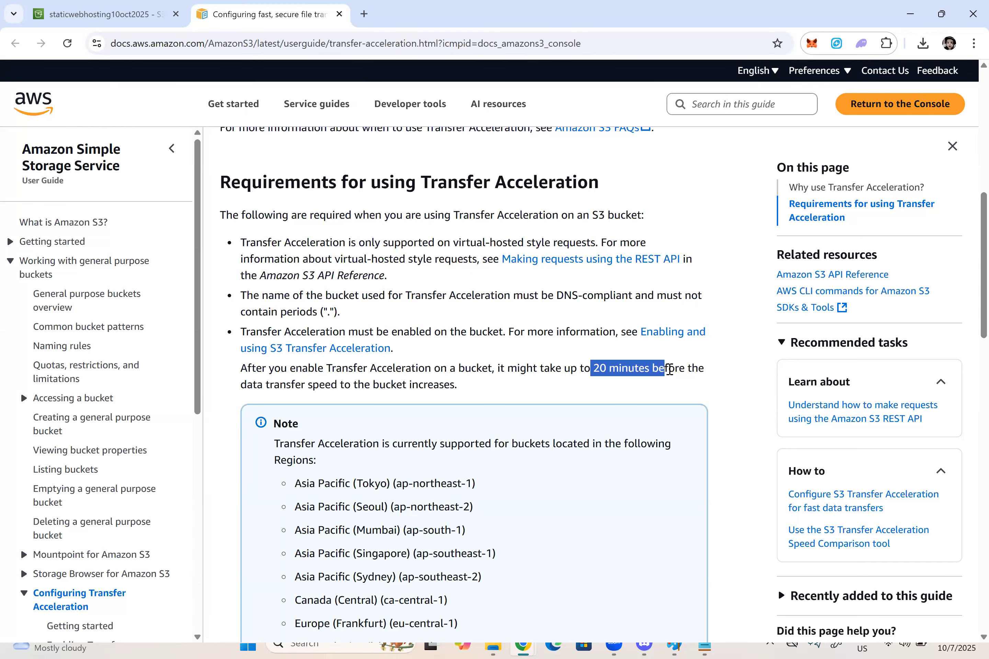
pyautogui.scroll(-4, 669, 369)
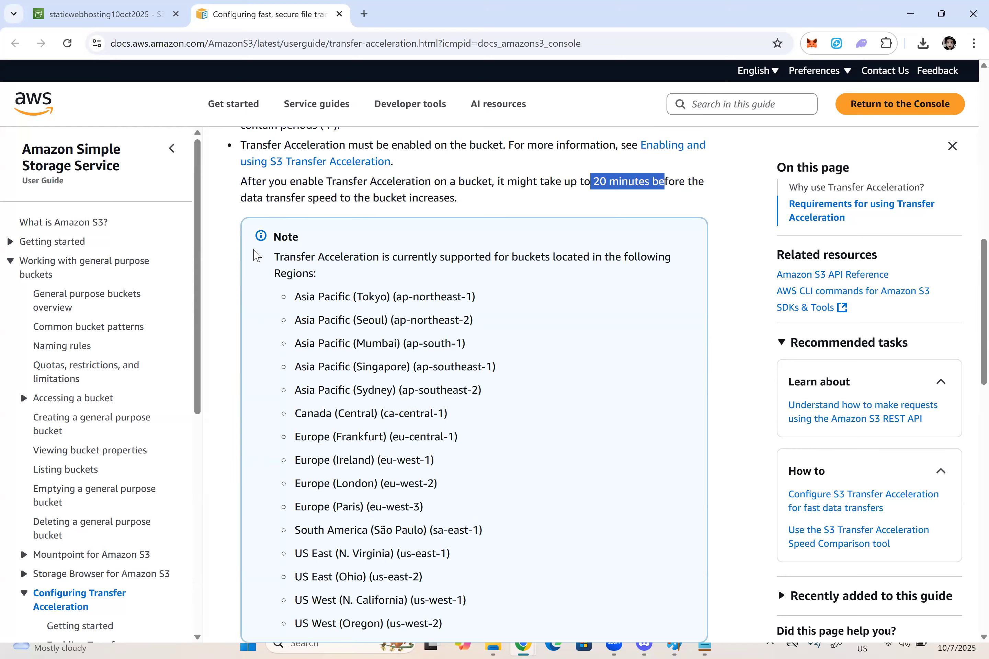
pyautogui.scroll(-6, 336, 256)
pyautogui.scroll(3, 326, 254)
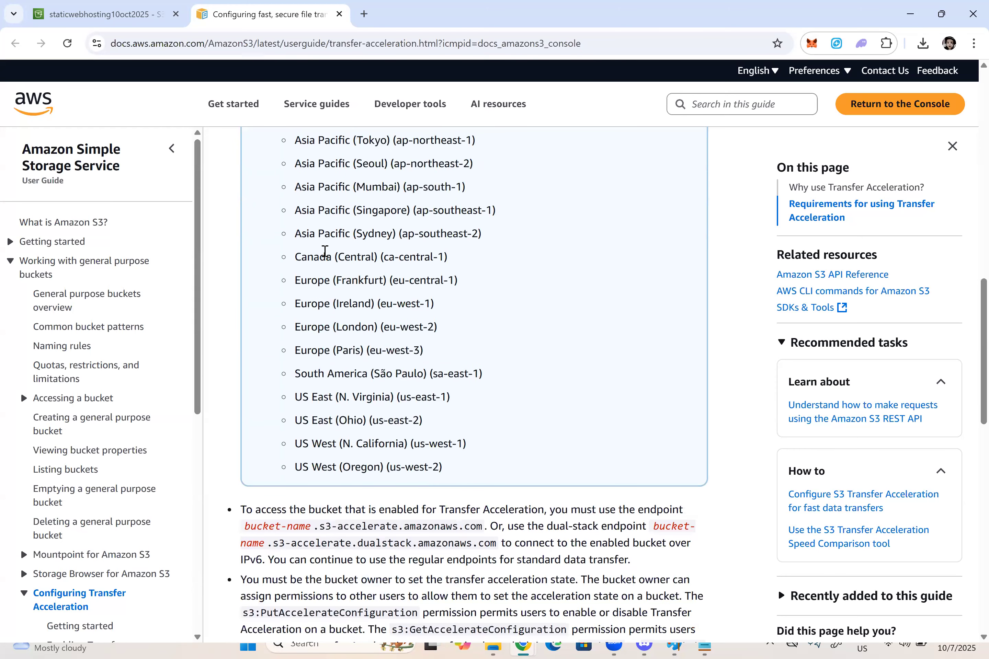
pyautogui.scroll(2, 325, 252)
pyautogui.moveTo(443, 537); pyautogui.dragTo(275, 208)
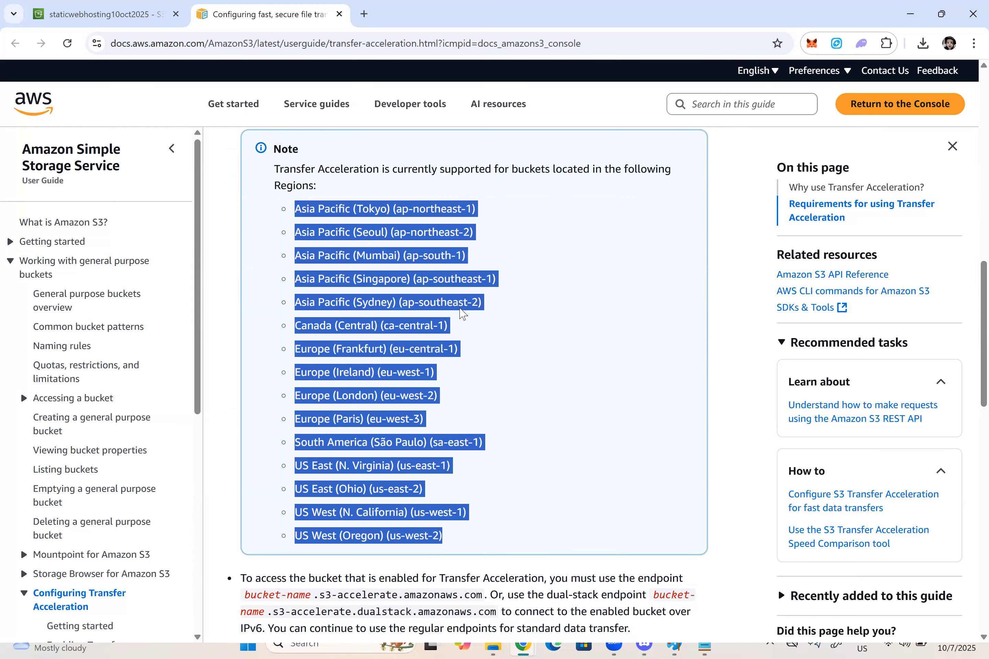
pyautogui.click(388, 230)
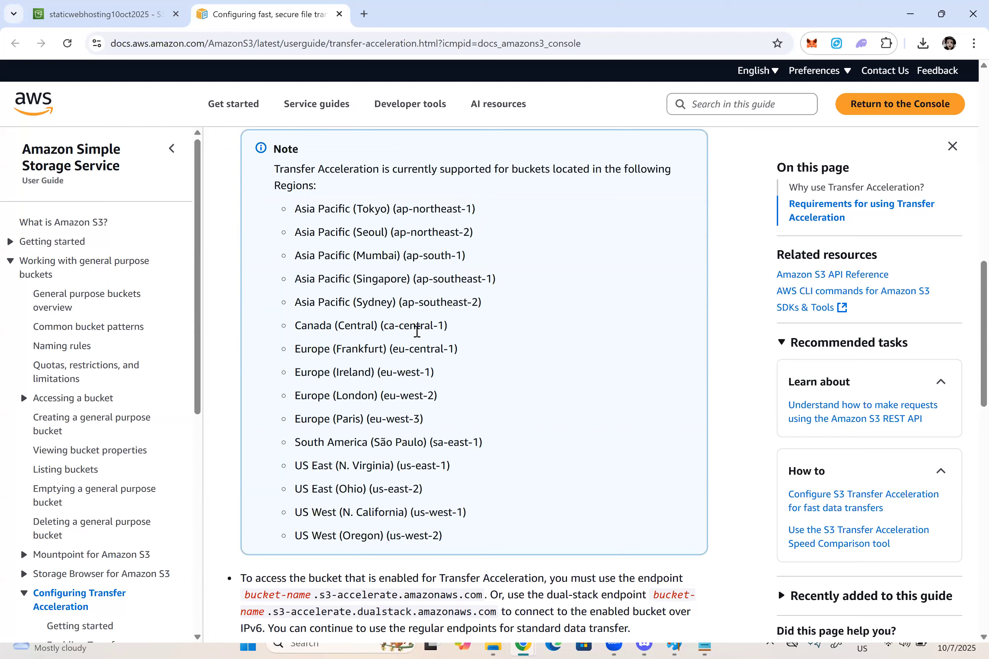
pyautogui.scroll(-1, 418, 338)
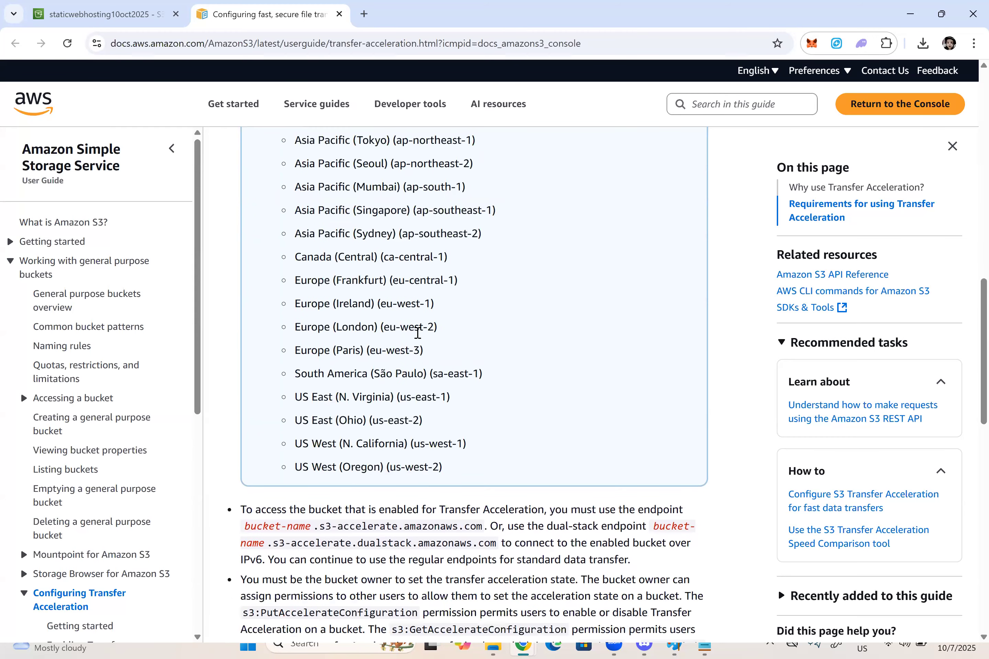
# Step: Add a 'ref:' line with the documentation page URL to the notes, then return to the page
pyautogui.click(606, 42)
pyautogui.hotkey('ctrl', 'c')
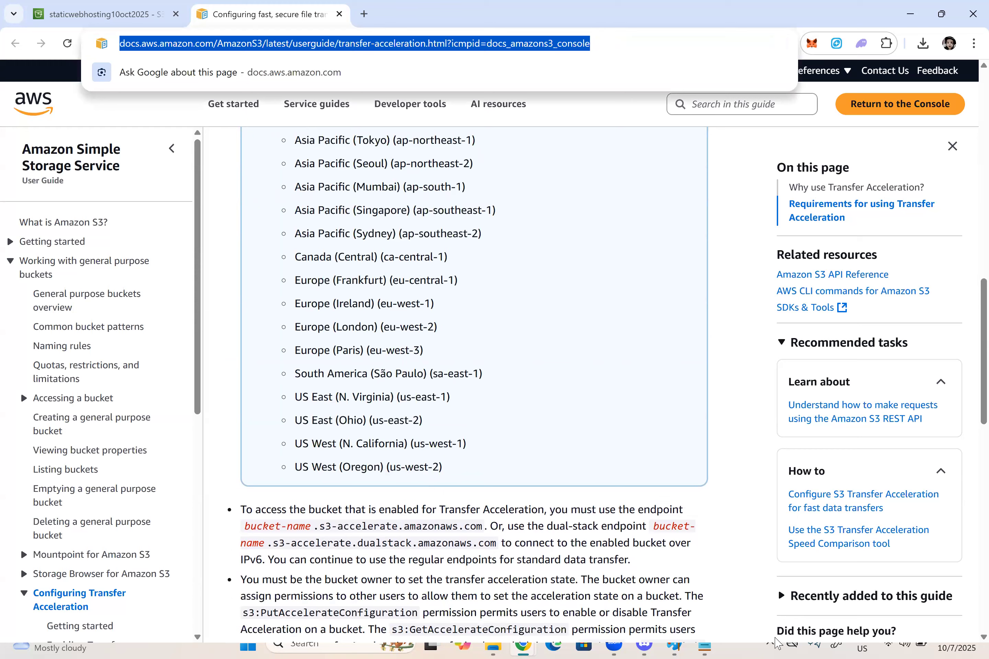
pyautogui.click(704, 644)
pyautogui.press('Return')
pyautogui.press('Return')
pyautogui.write('ref')
pyautogui.hotkey('ctrl', 'v')
pyautogui.press('Return')
pyautogui.press('Return')
pyautogui.press('Return')
pyautogui.hotkey('alt', 'Tab')
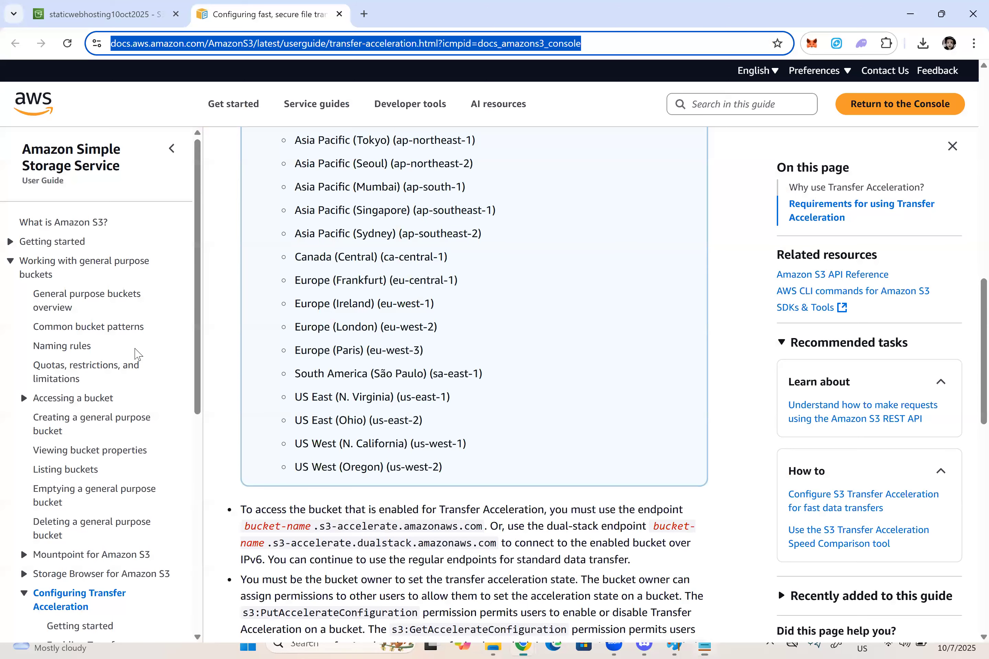
pyautogui.scroll(-4, 314, 443)
pyautogui.scroll(-2, 340, 445)
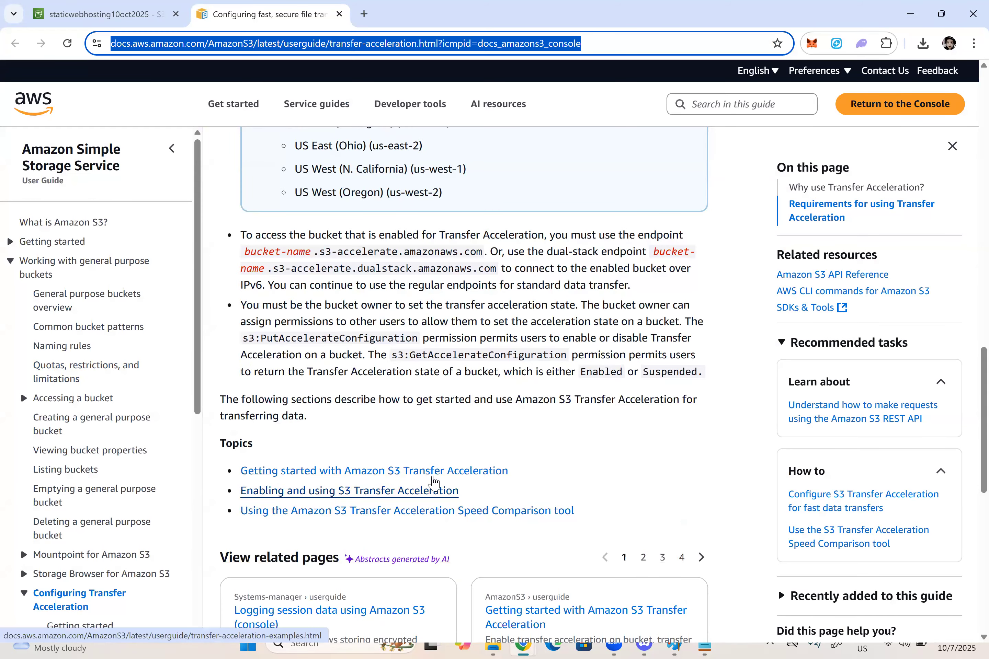
# Step: Open the 'Using the Amazon S3 Transfer Acceleration Speed Comparison tool' guide and select its example URL
pyautogui.click(477, 514)
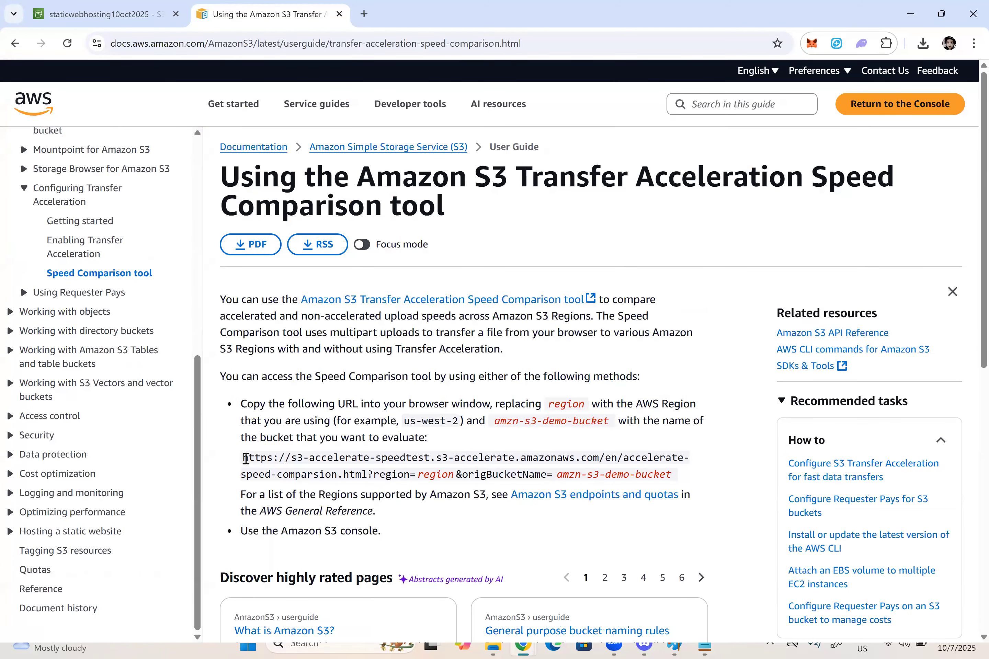
pyautogui.moveTo(251, 457); pyautogui.dragTo(671, 485)
pyautogui.hotkey('ctrl', 'c')
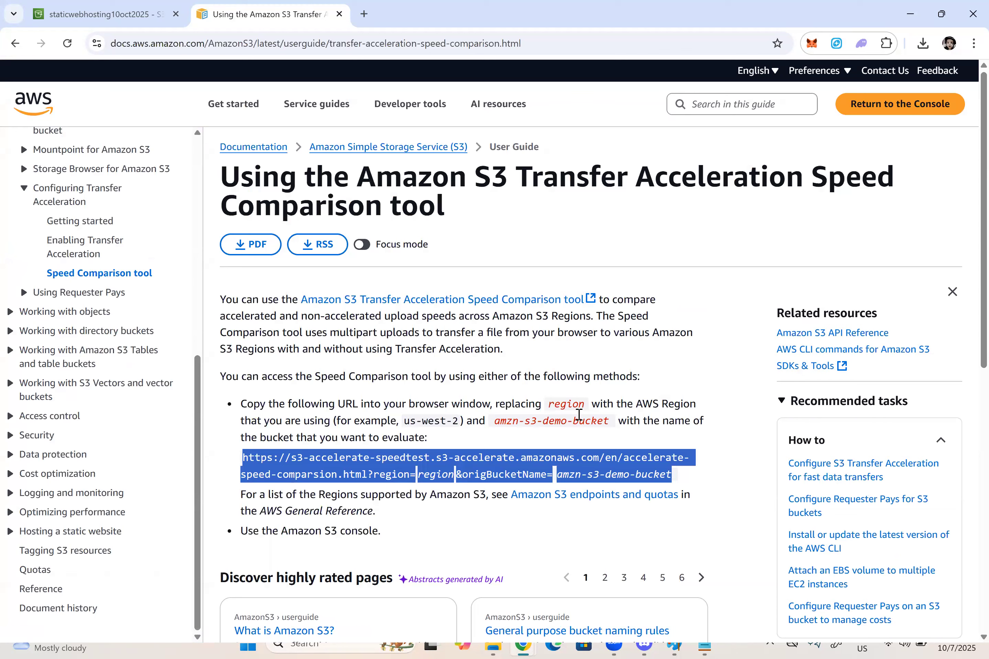
# Step: Paste the example speed-test URL below the task list and set its region to us-east-1
pyautogui.click(709, 639)
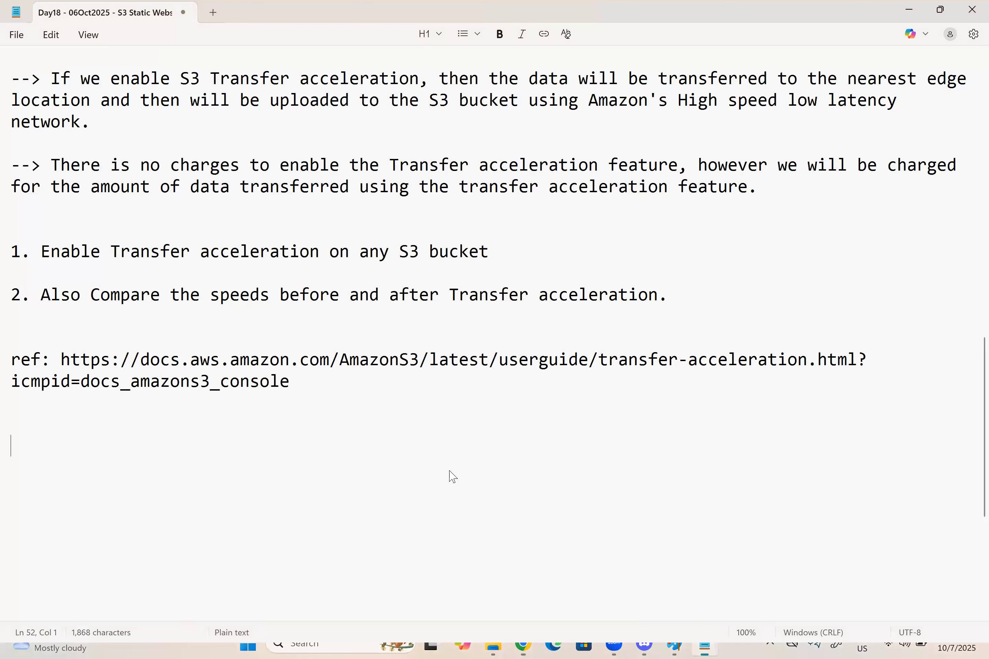
pyautogui.click(679, 169)
pyautogui.press('Return')
pyautogui.press('Return')
pyautogui.press('Return')
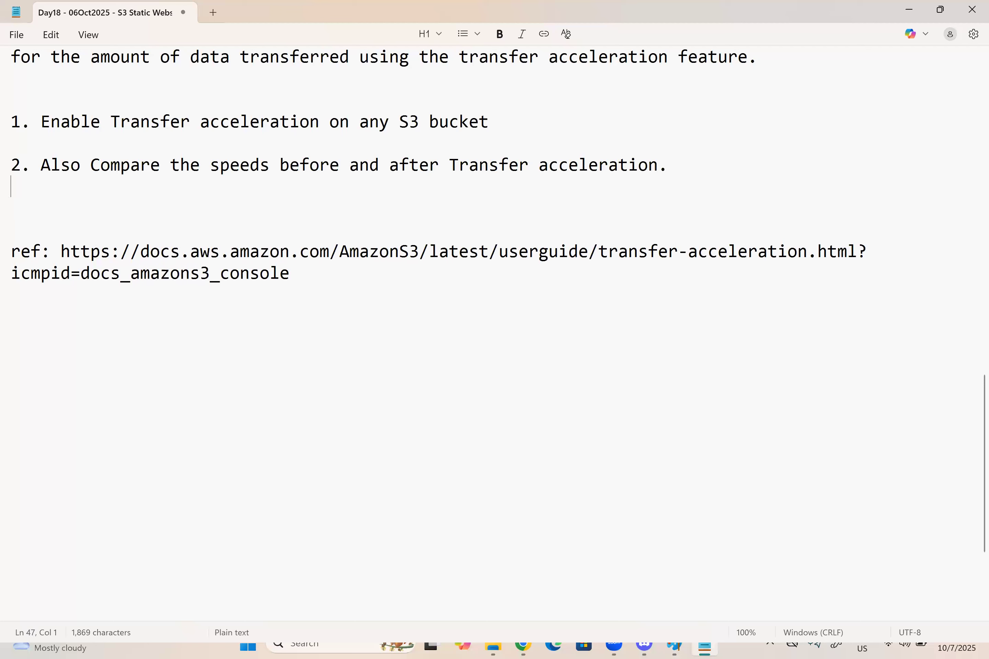
pyautogui.hotkey('ctrl', 'v')
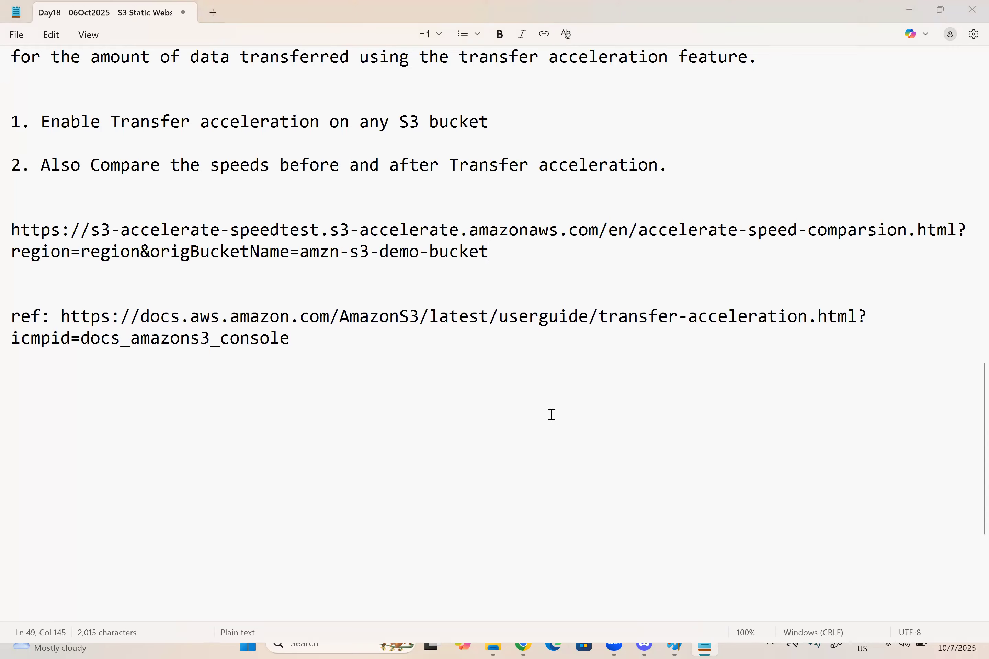
pyautogui.hotkey('alt', 'Tab')
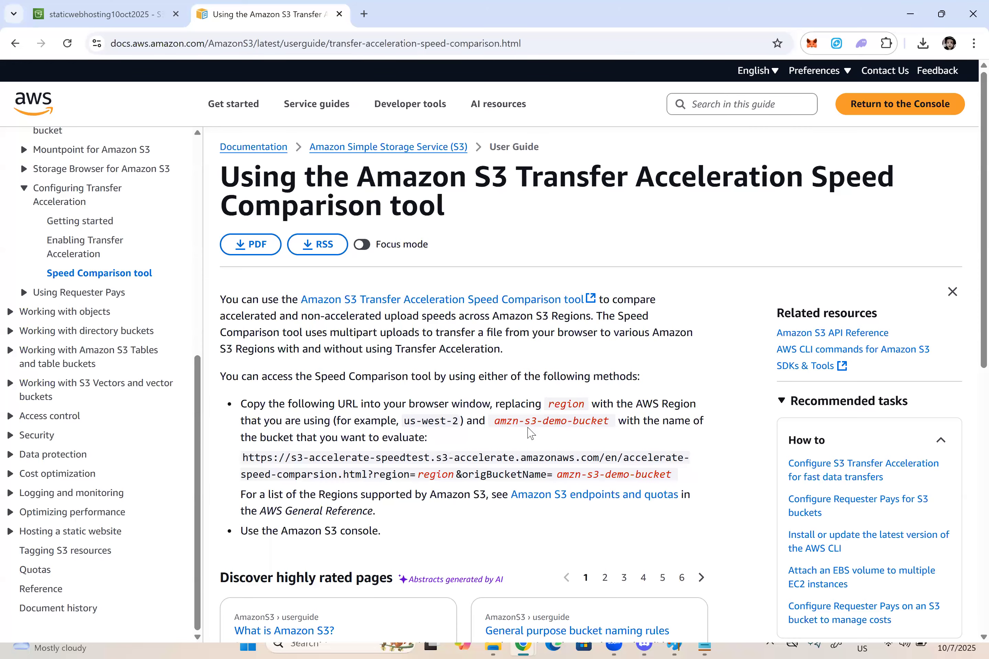
pyautogui.hotkey('alt', 'Tab')
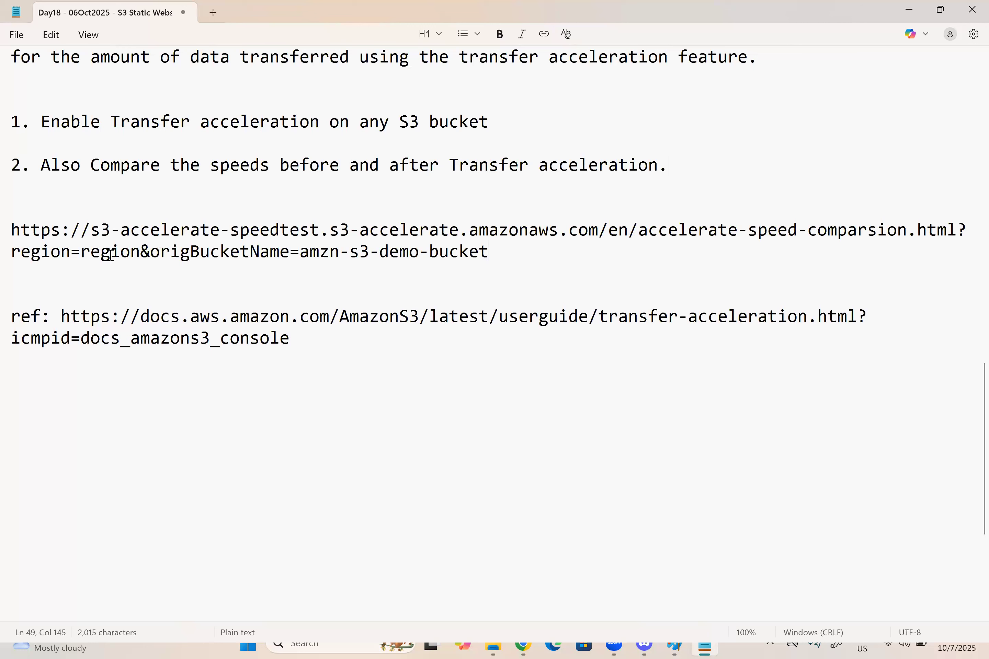
pyautogui.moveTo(81, 253); pyautogui.dragTo(140, 253)
pyautogui.write('us-east-')
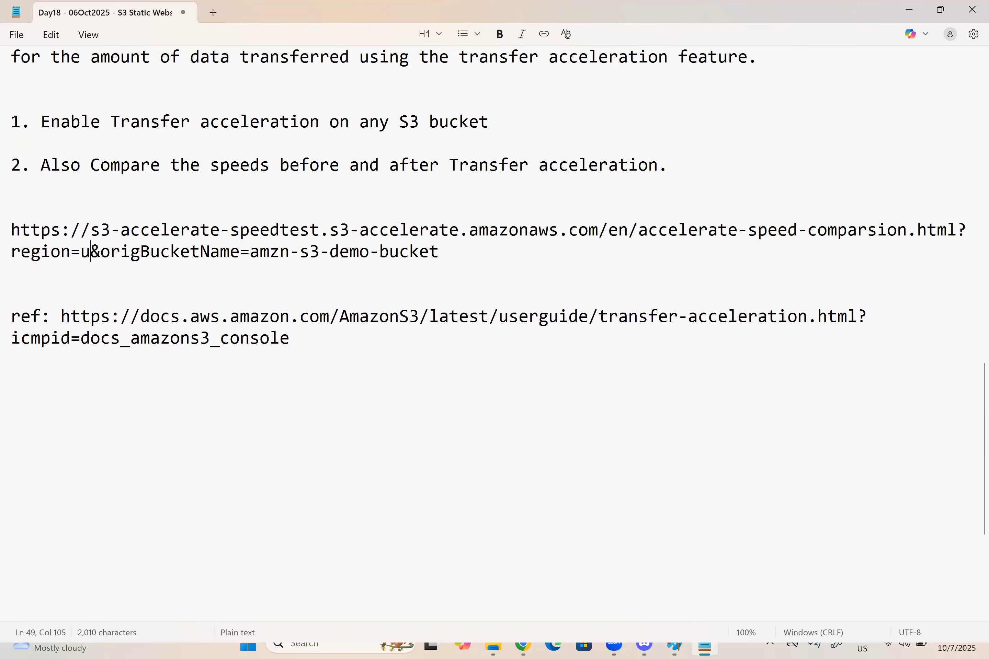
pyautogui.write('1')
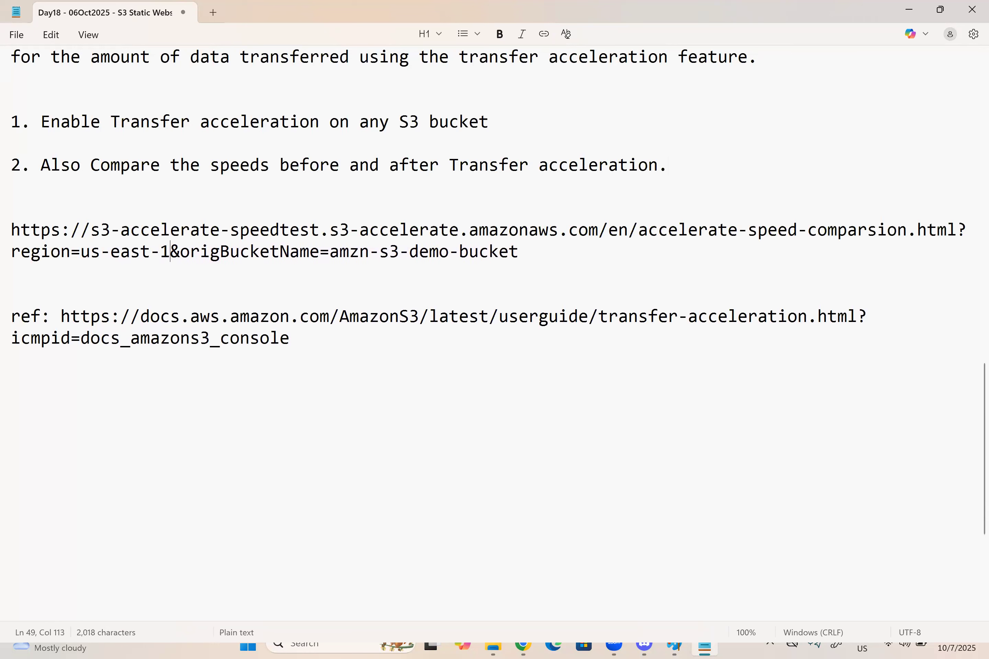
# Step: Replace amzn-s3-demo-bucket with staticwebhosting10oct2025 and select the finished speed-test URL
pyautogui.moveTo(330, 252); pyautogui.dragTo(516, 251)
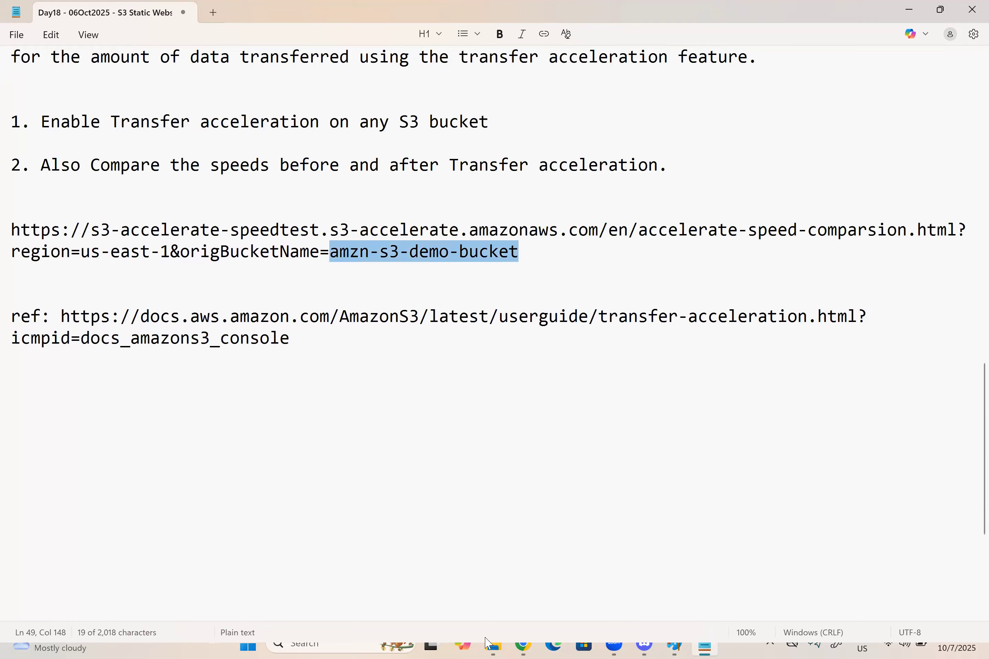
pyautogui.hotkey('alt', 'Tab')
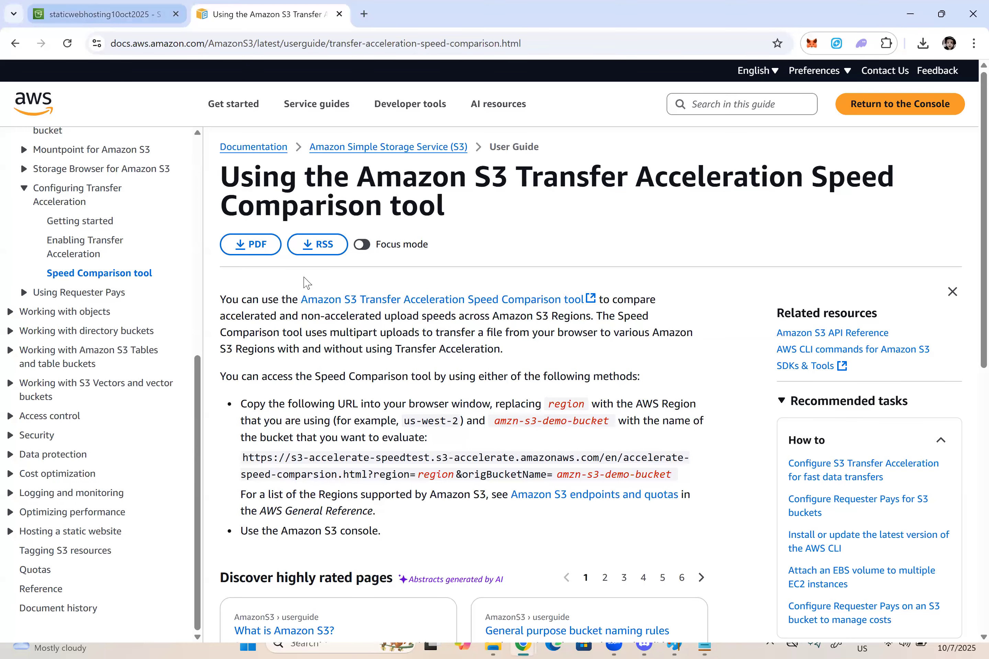
pyautogui.hotkey('ctrl', 'shift', 'Tab')
pyautogui.moveTo(459, 205); pyautogui.dragTo(229, 205)
pyautogui.hotkey('ctrl', 'c')
pyautogui.hotkey('alt', 'Tab')
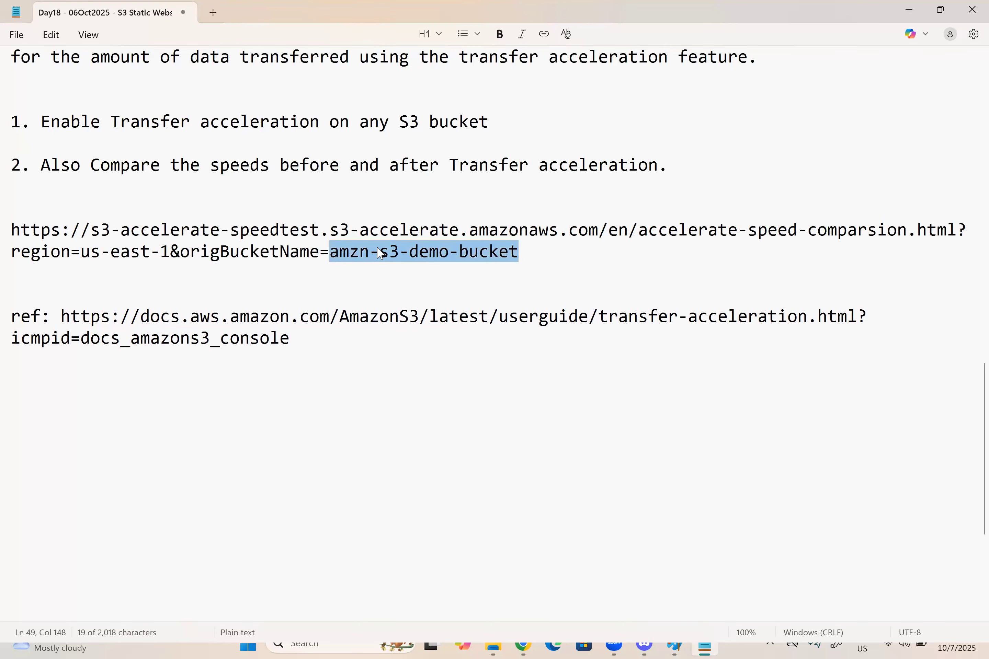
pyautogui.hotkey('ctrl', 'v')
pyautogui.press('BackSpace')
pyautogui.moveTo(579, 251); pyautogui.dragTo(458, 232)
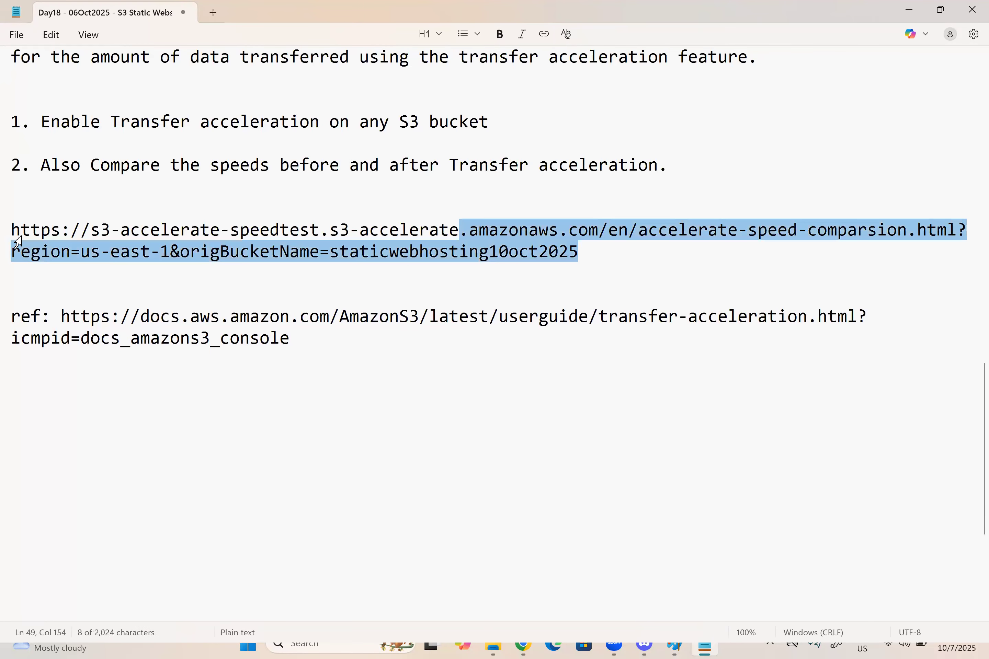
pyautogui.moveTo(17, 242); pyautogui.dragTo(11, 230)
pyautogui.hotkey('ctrl', 'c')
pyautogui.moveTo(524, 645)
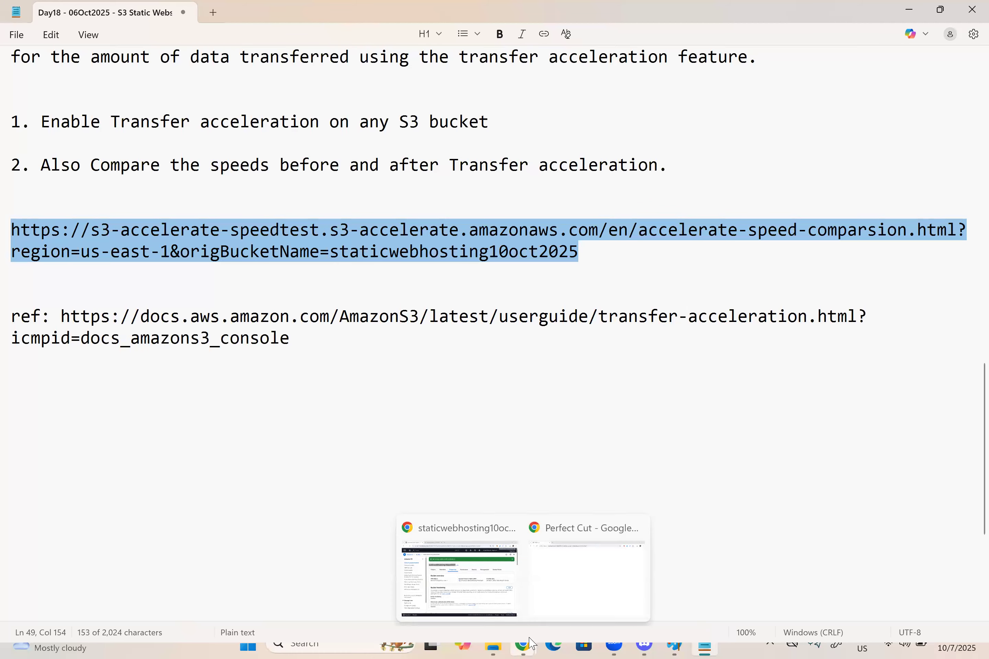
pyautogui.hotkey('alt', 'Tab')
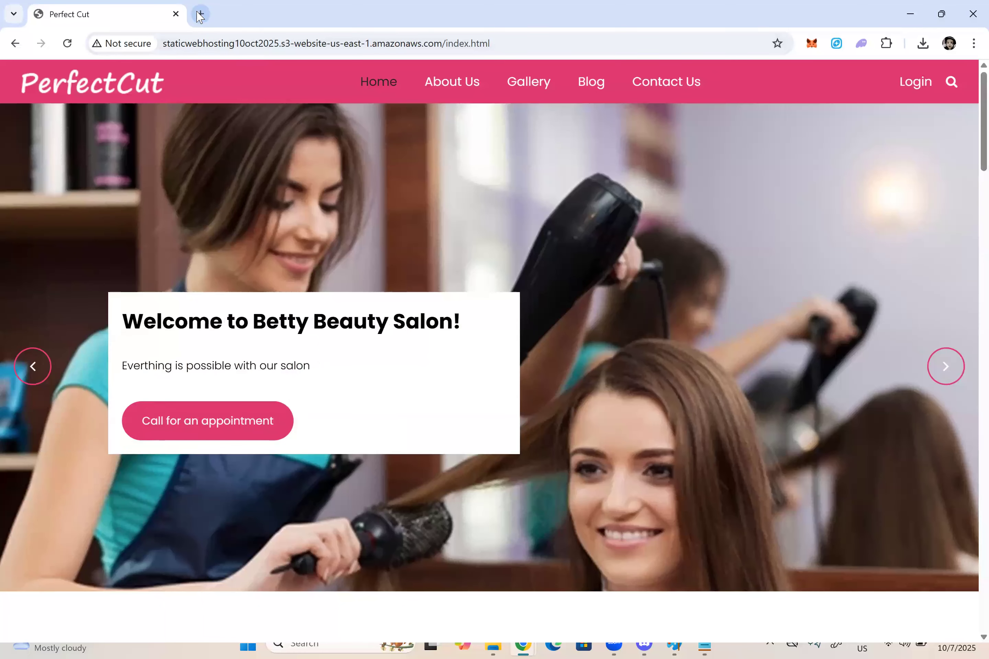
# Step: Load the edited speed-test URL in a new tab detached into its own Chrome window
pyautogui.click(198, 13)
pyautogui.moveTo(218, 54); pyautogui.dragTo(289, 42)
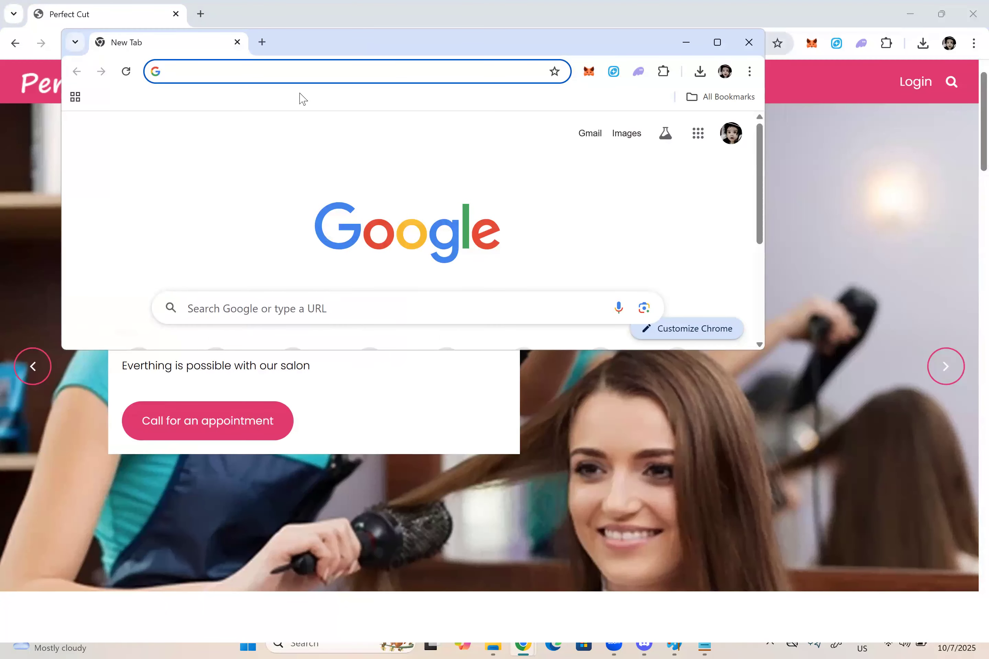
pyautogui.hotkey('ctrl', 'v')
pyautogui.press('Return')
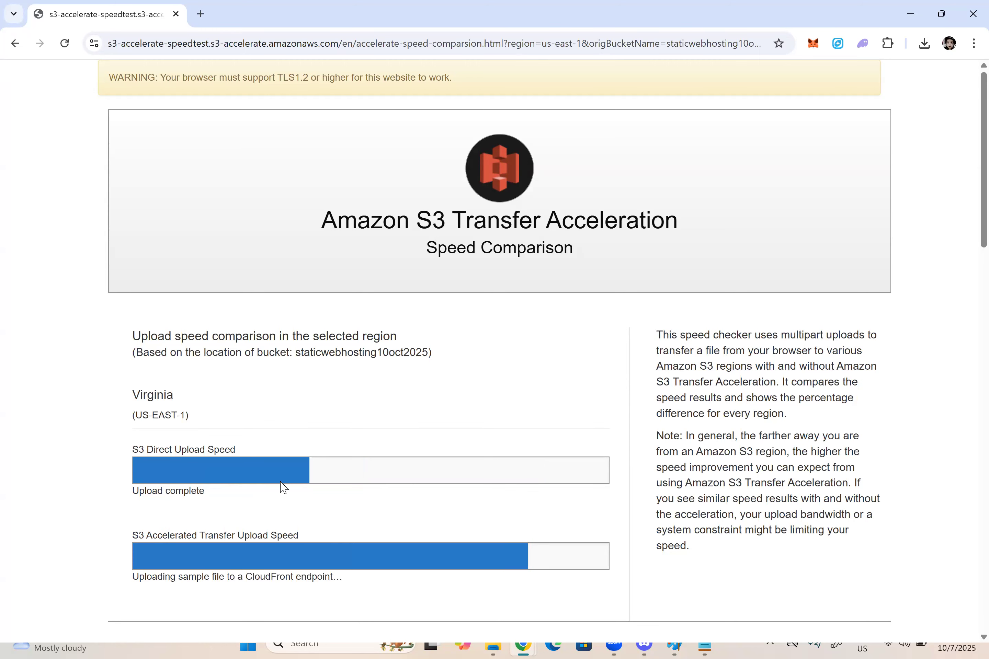
# Step: Highlight Virginia's '60% faster' result and the bucket name staticwebhosting10oct2025
pyautogui.scroll(-1, 319, 450)
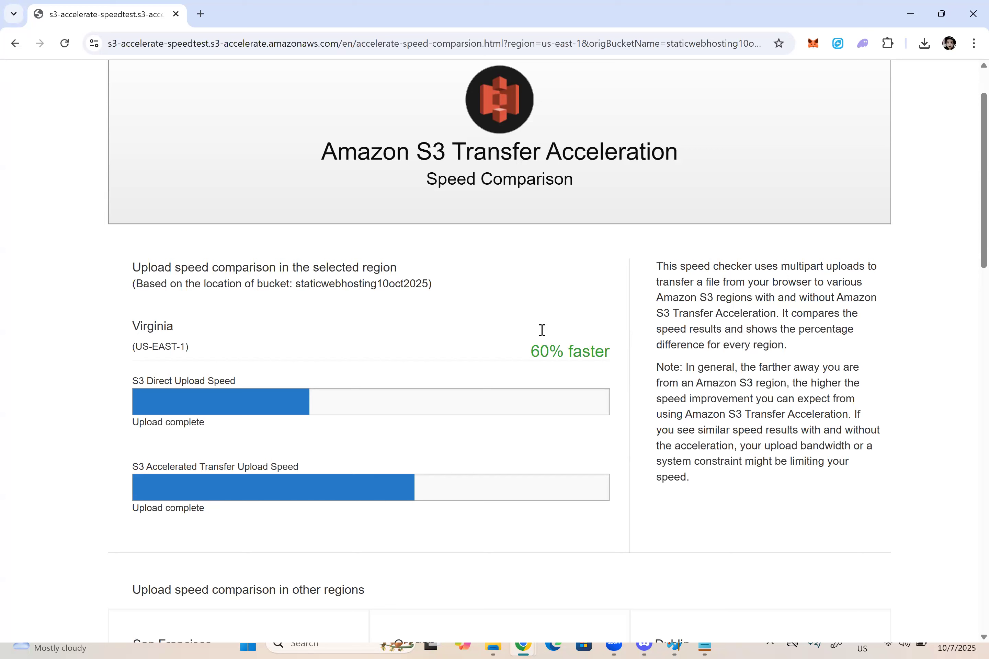
pyautogui.doubleClick(594, 353)
pyautogui.click(614, 352)
pyautogui.moveTo(531, 352); pyautogui.dragTo(608, 351)
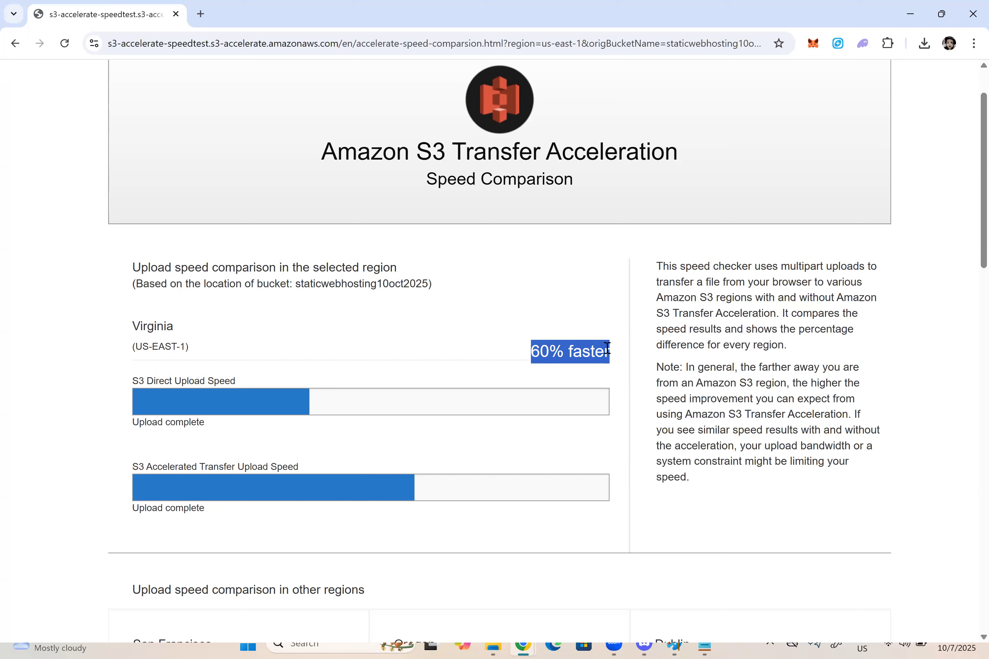
pyautogui.moveTo(297, 283); pyautogui.dragTo(428, 283)
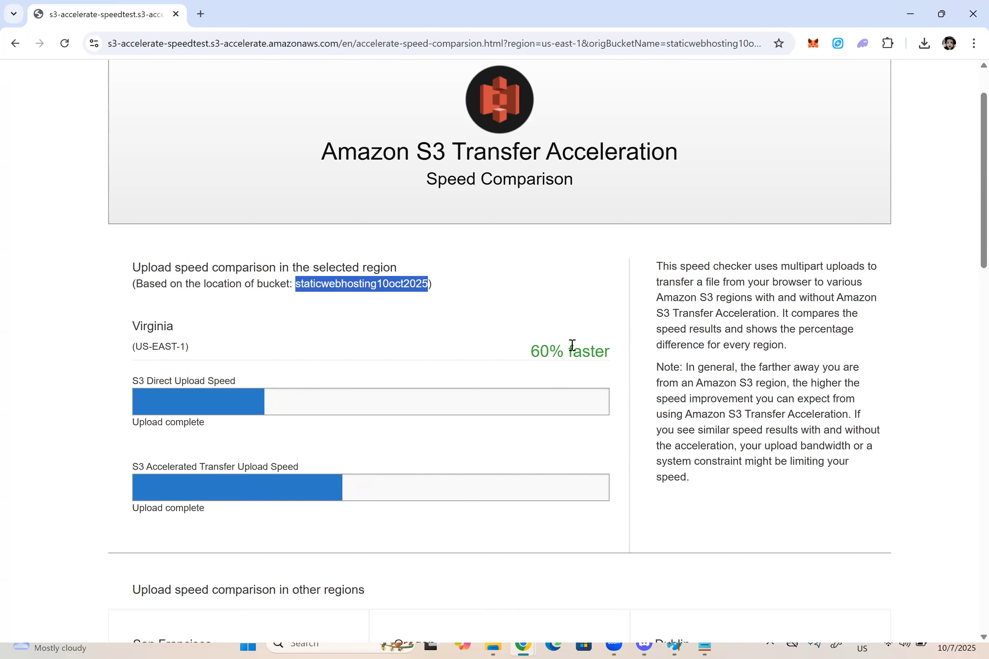
# Step: Scroll through the other-region comparison cards as they run
pyautogui.scroll(-5, 570, 346)
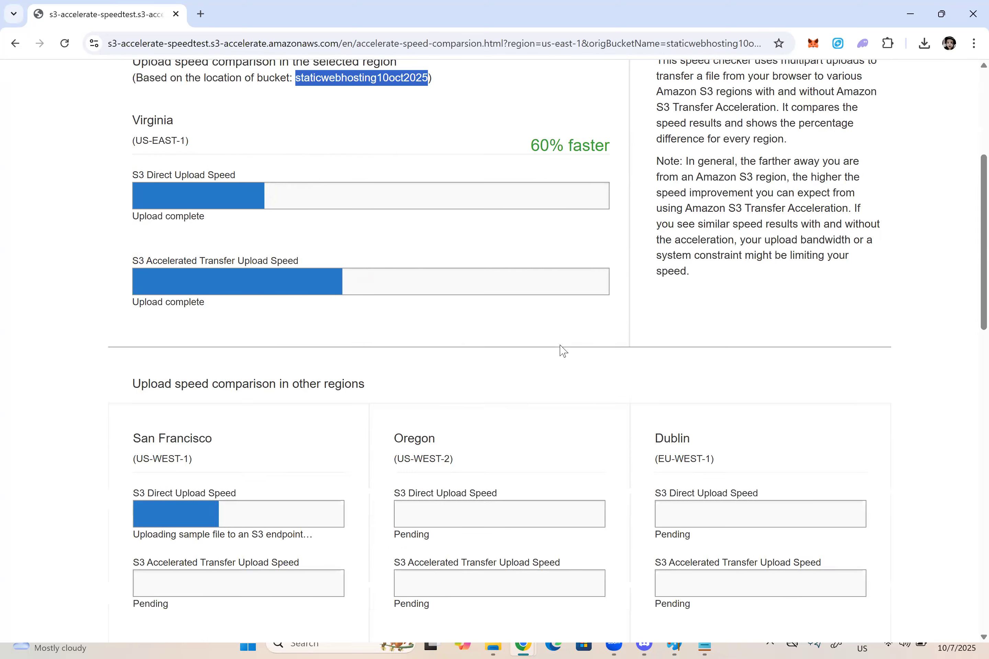
pyautogui.scroll(-3, 159, 252)
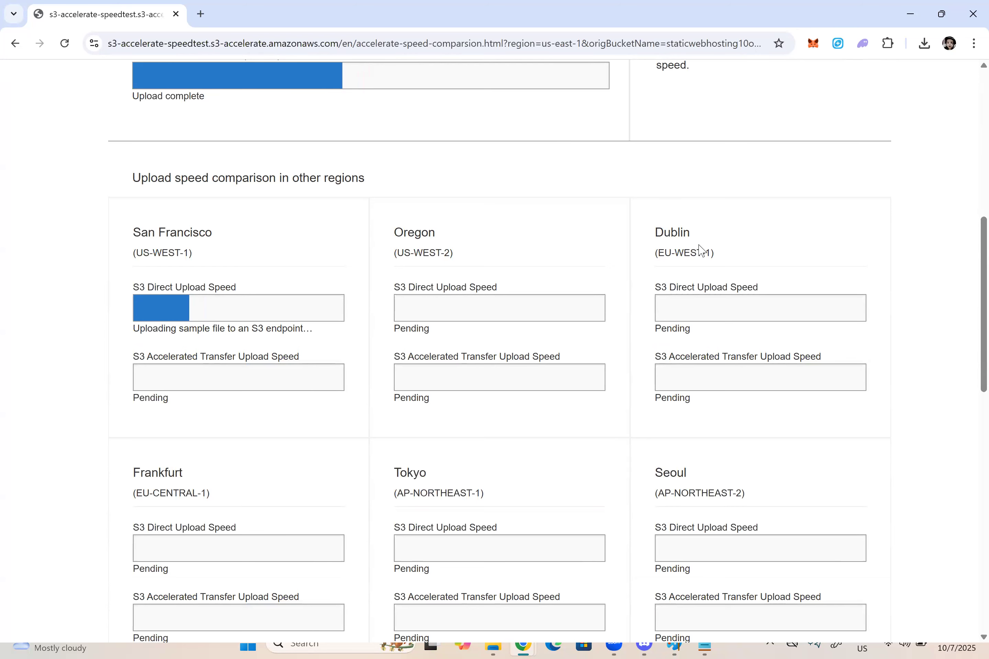
pyautogui.scroll(-1, 400, 379)
pyautogui.scroll(-1, 400, 380)
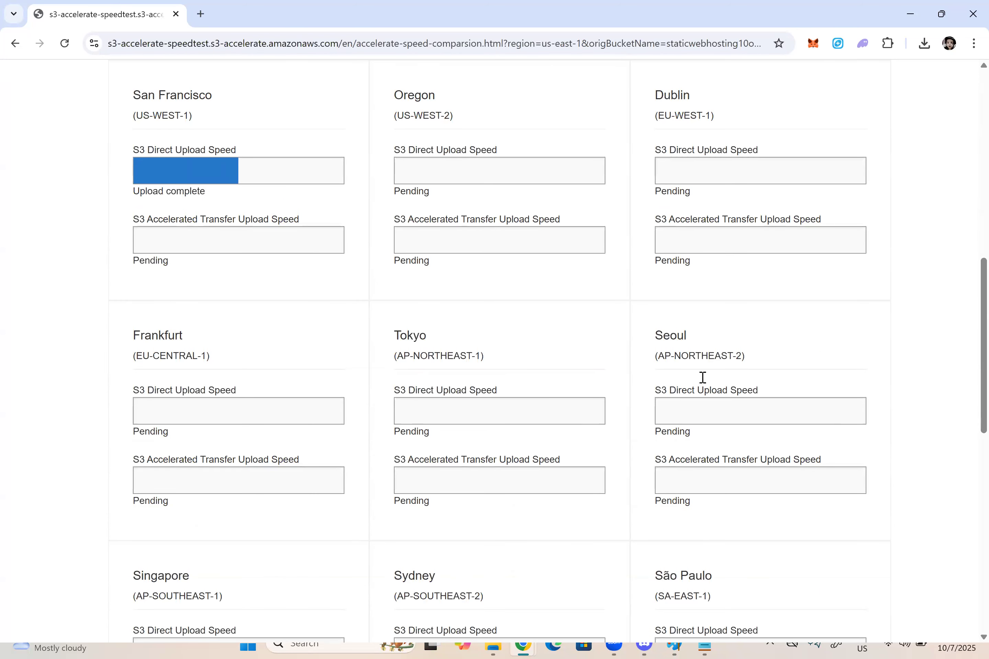
pyautogui.scroll(-3, 342, 406)
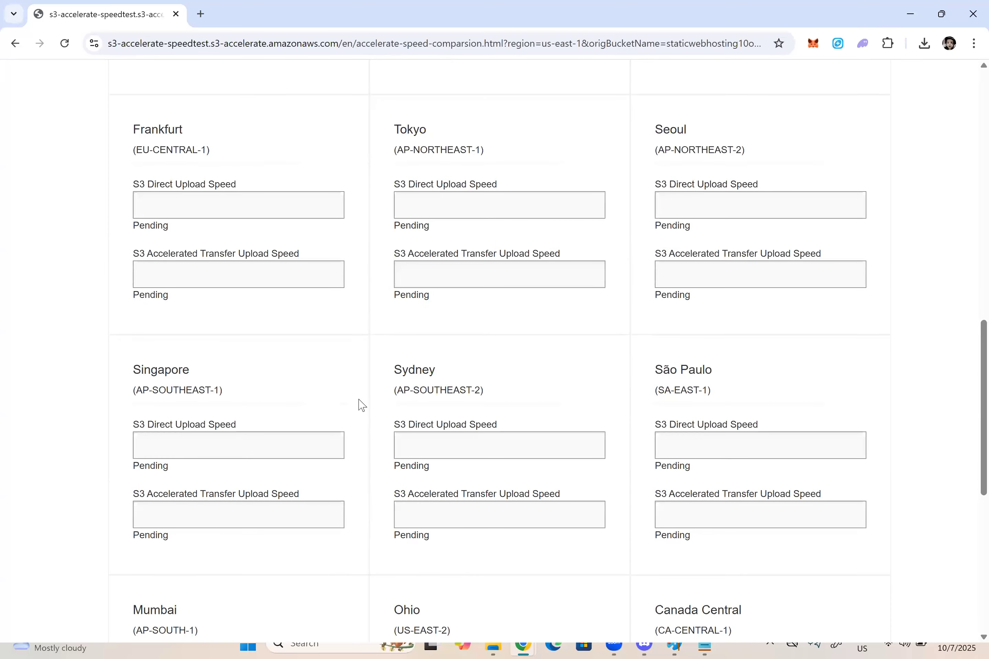
pyautogui.scroll(-6, 369, 410)
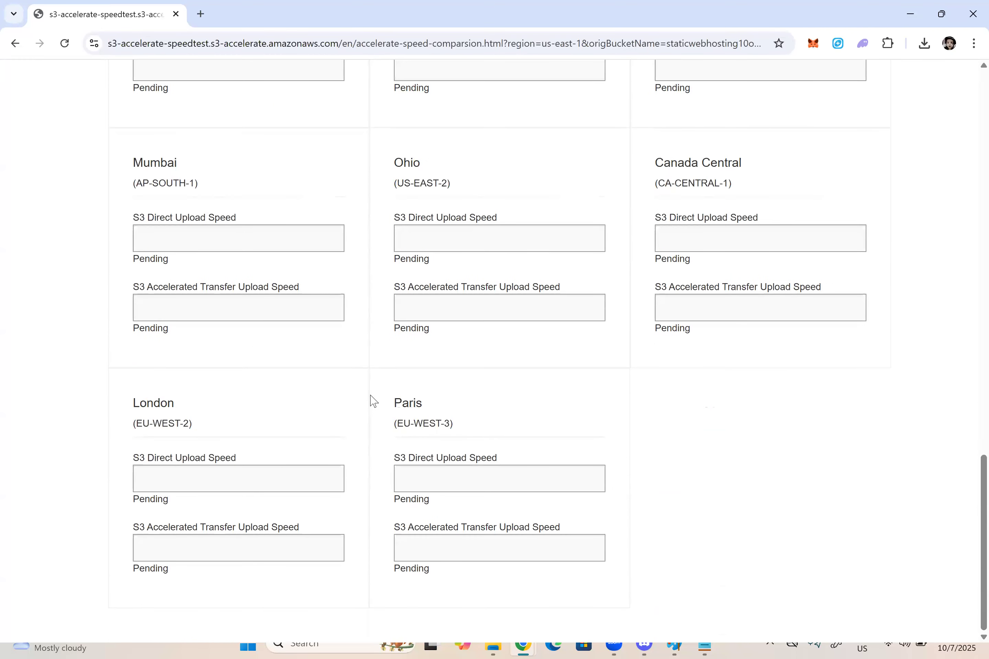
pyautogui.scroll(8, 373, 401)
pyautogui.scroll(15, 371, 399)
pyautogui.scroll(-8, 373, 404)
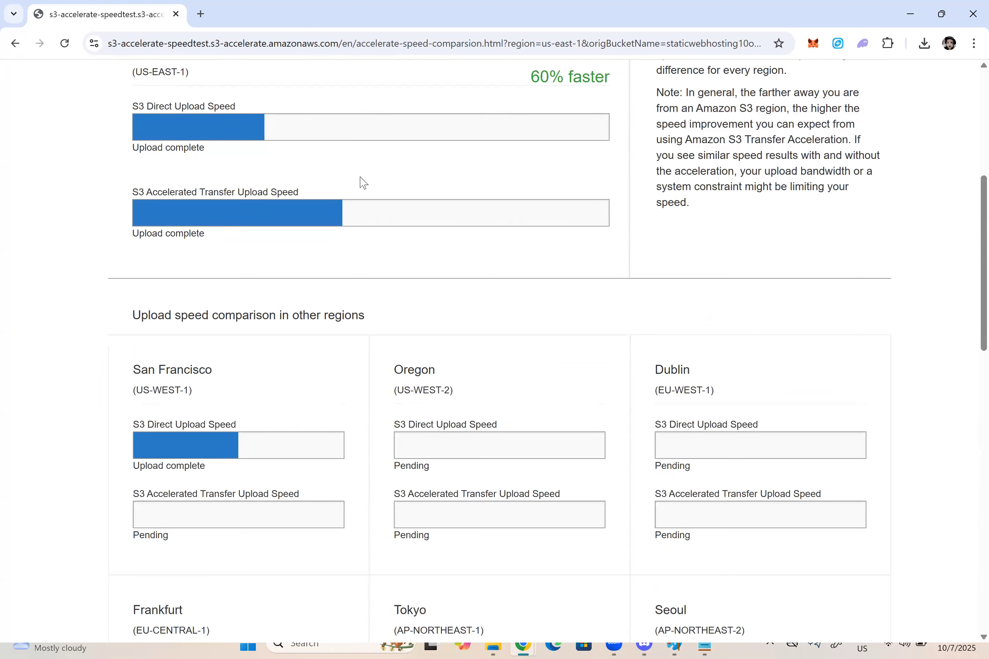
pyautogui.hotkey('alt', 'Tab')
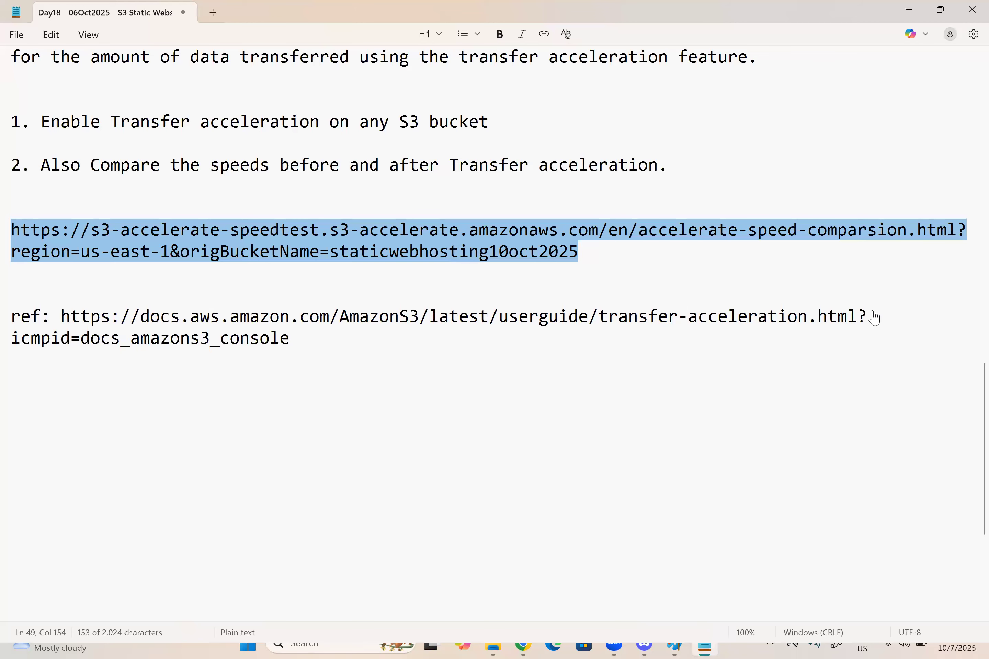
pyautogui.hotkey('alt', 'Tab')
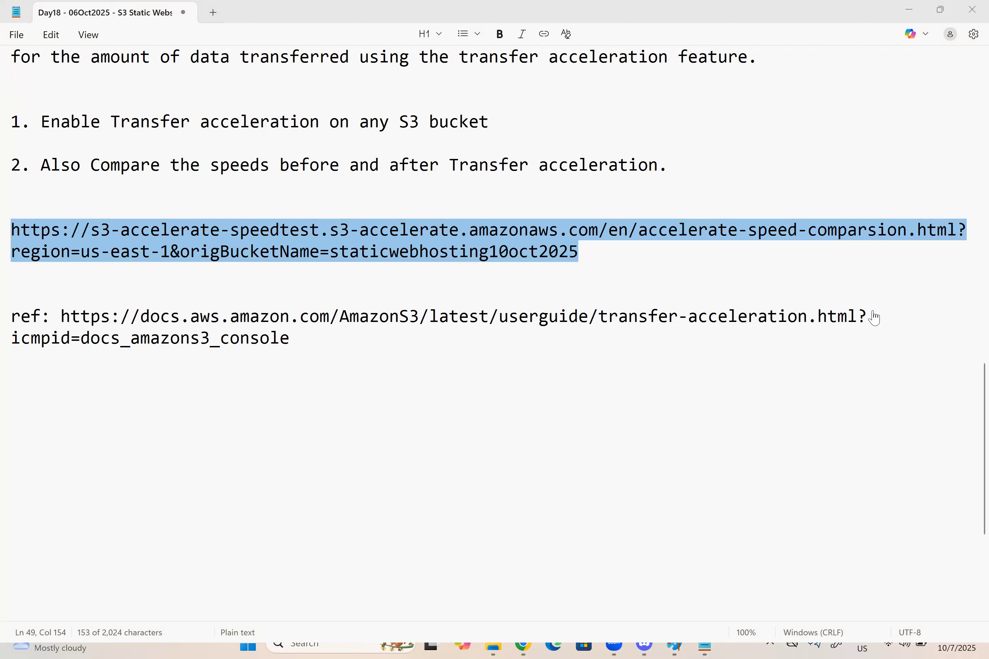
pyautogui.click(910, 10)
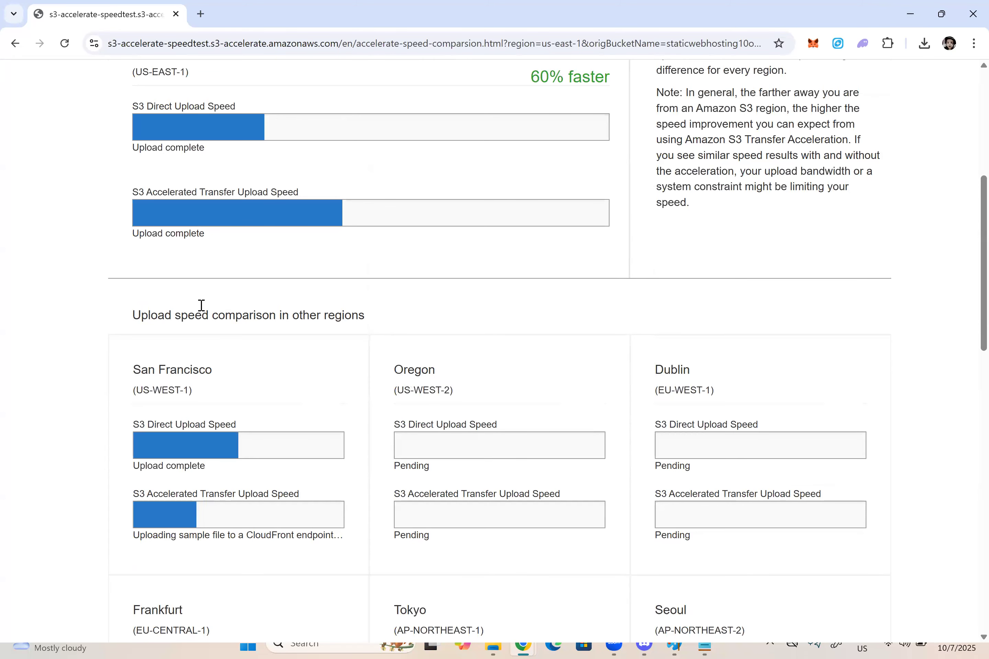
# Step: Highlight San Francisco and its '19% slower' result, then scroll down and back up
pyautogui.scroll(-2, 173, 315)
pyautogui.moveTo(222, 305); pyautogui.dragTo(131, 306)
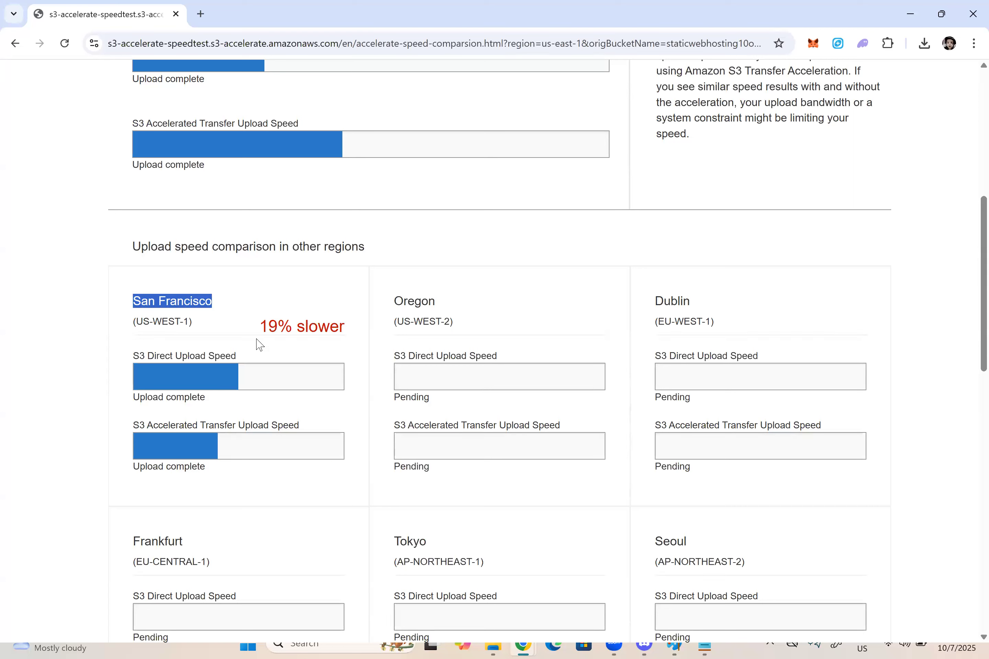
pyautogui.moveTo(323, 317); pyautogui.dragTo(340, 330)
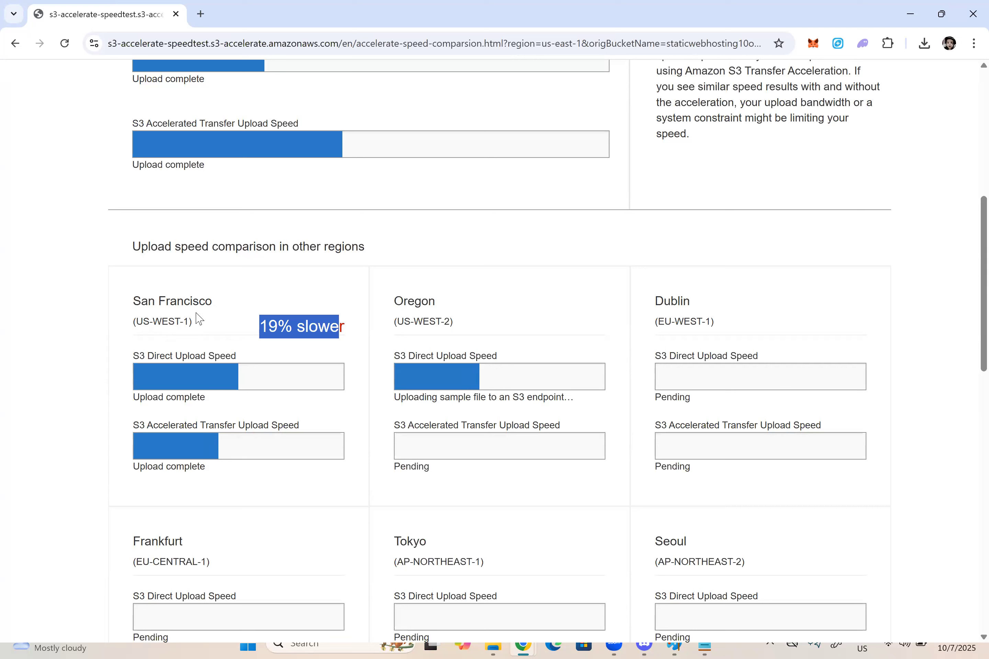
pyautogui.click(267, 318)
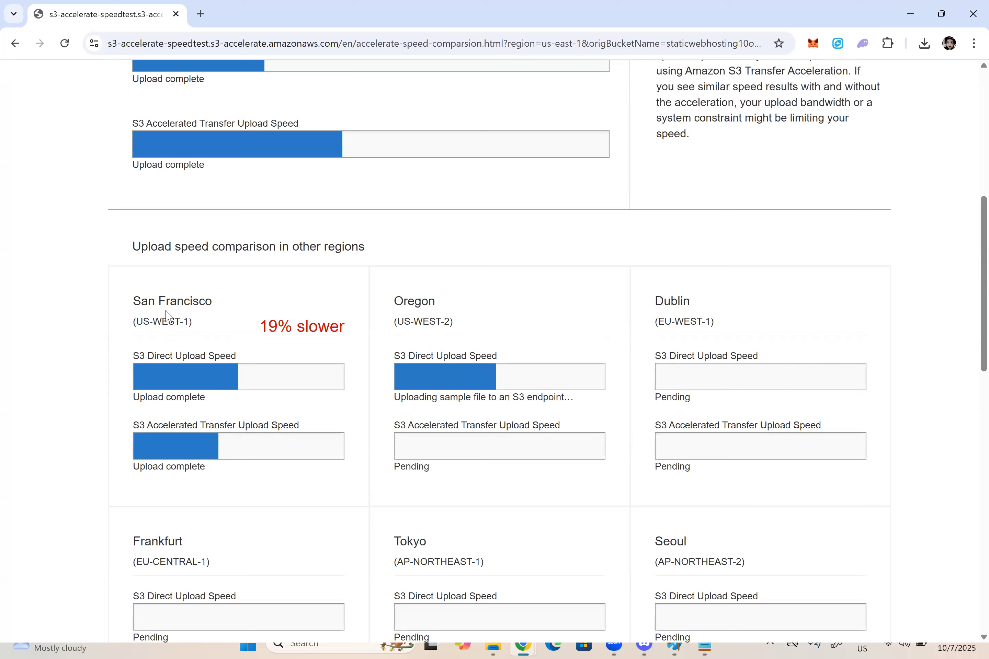
pyautogui.scroll(-13, 465, 311)
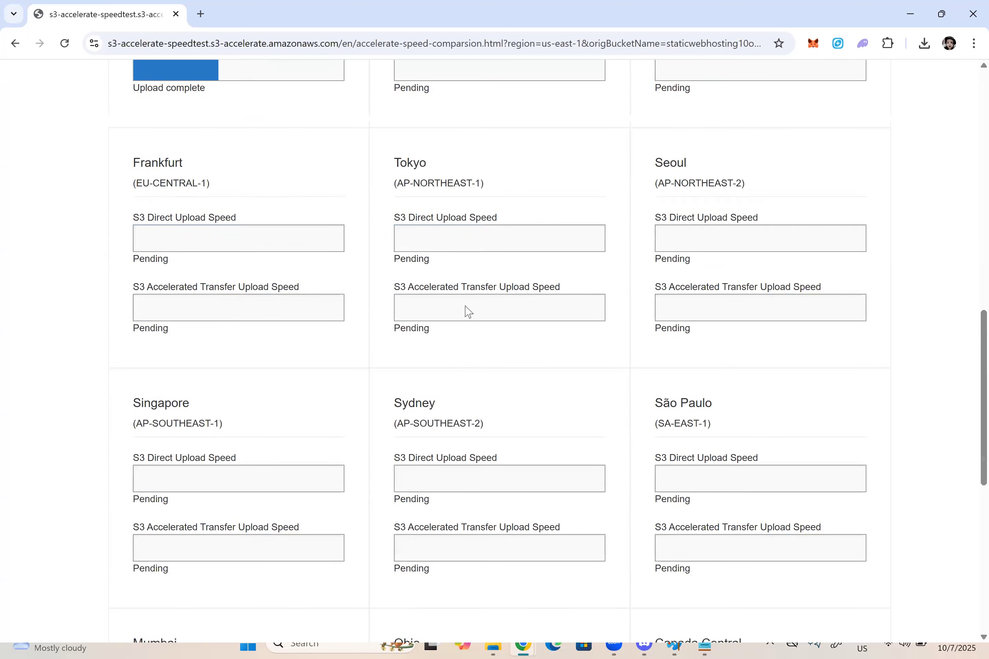
pyautogui.scroll(15, 464, 340)
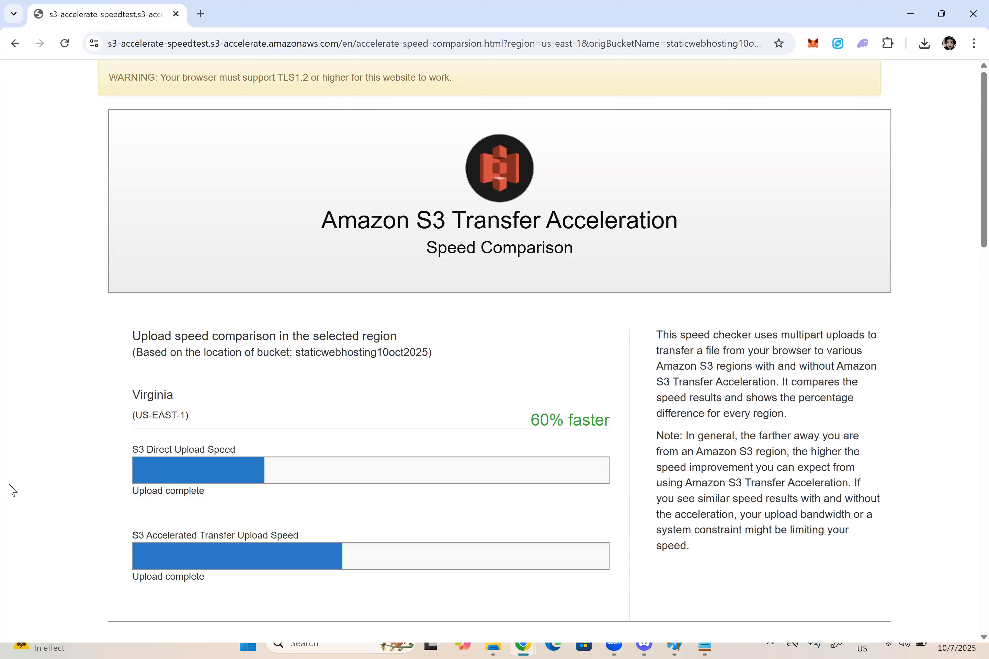
# Step: Scroll through the remaining region results, then close the Perfect Cut website tab
pyautogui.scroll(-10, 172, 349)
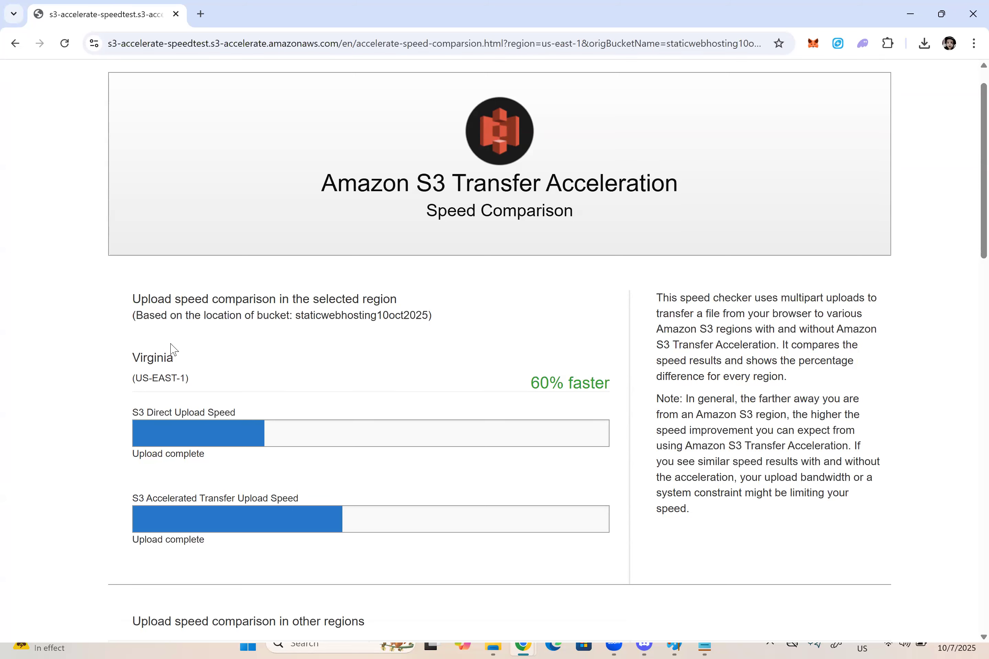
pyautogui.scroll(-7, 331, 331)
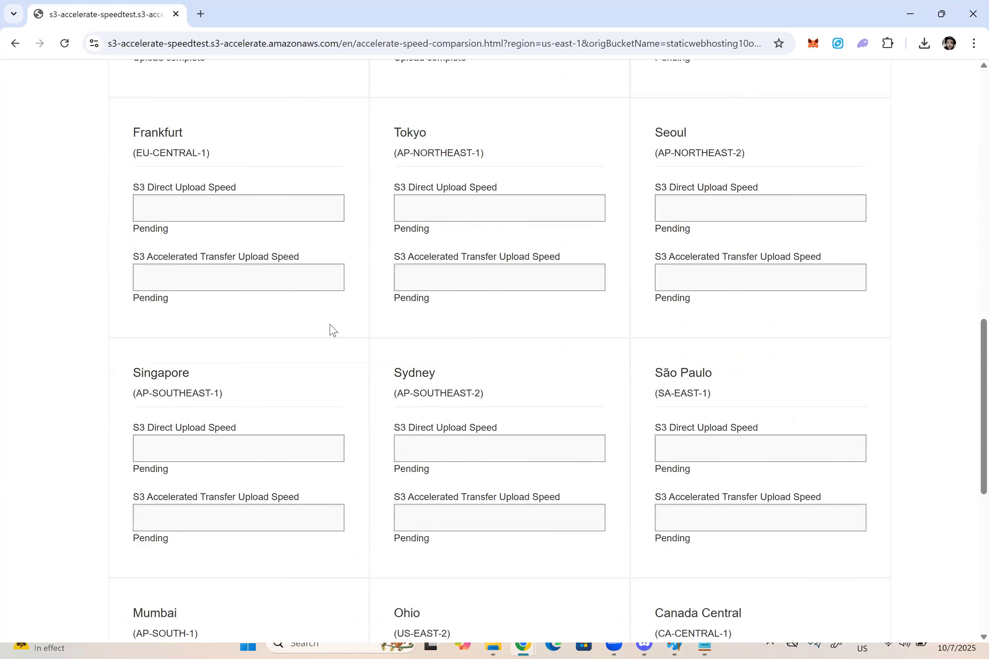
pyautogui.scroll(15, 331, 331)
pyautogui.scroll(3, 789, 90)
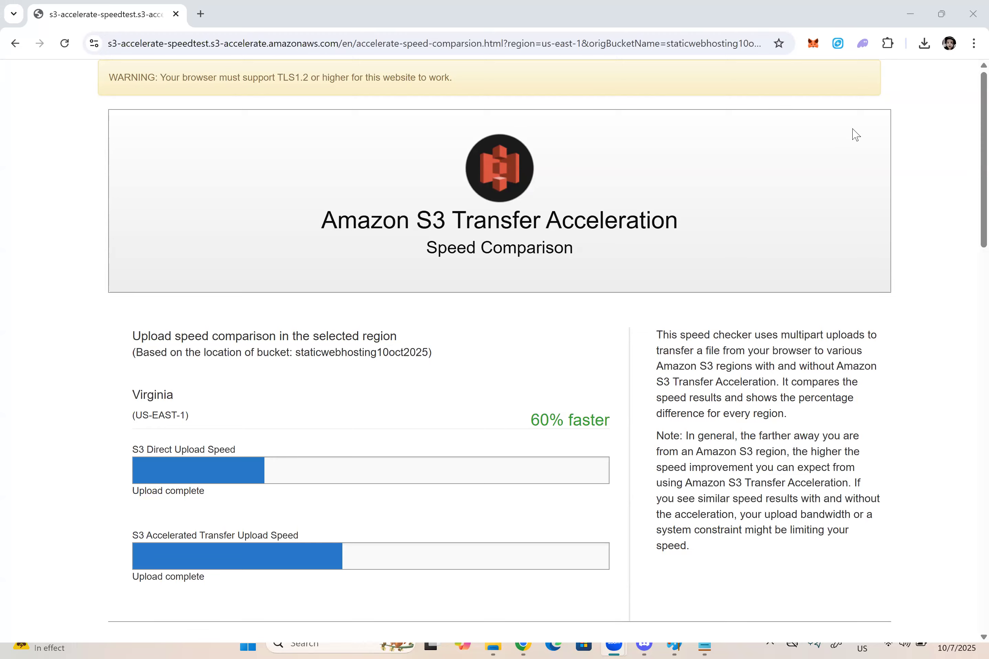
pyautogui.scroll(-5, 853, 132)
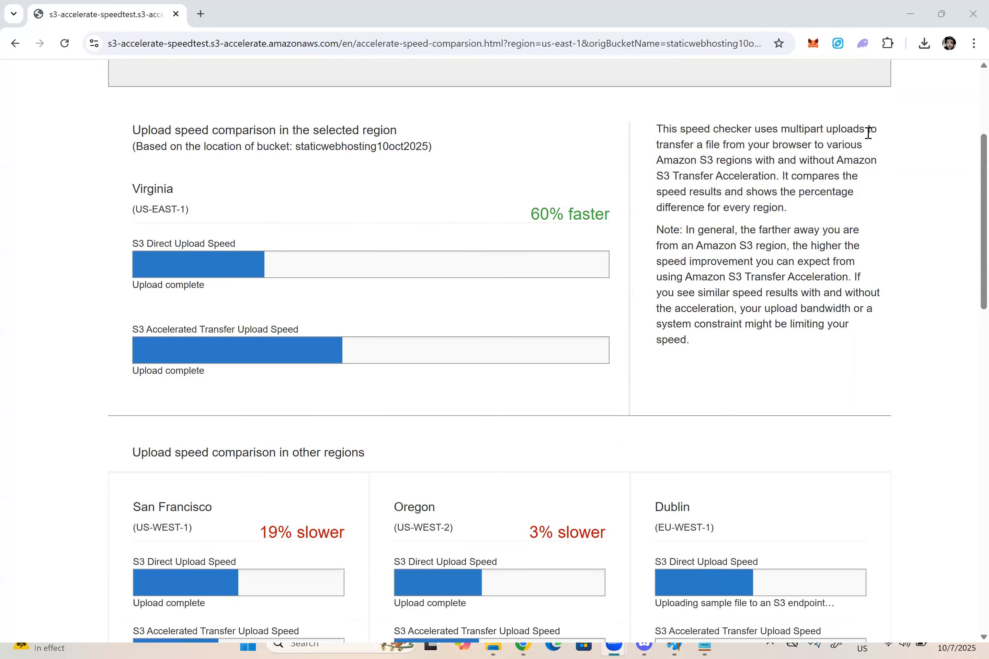
pyautogui.scroll(-7, 510, 525)
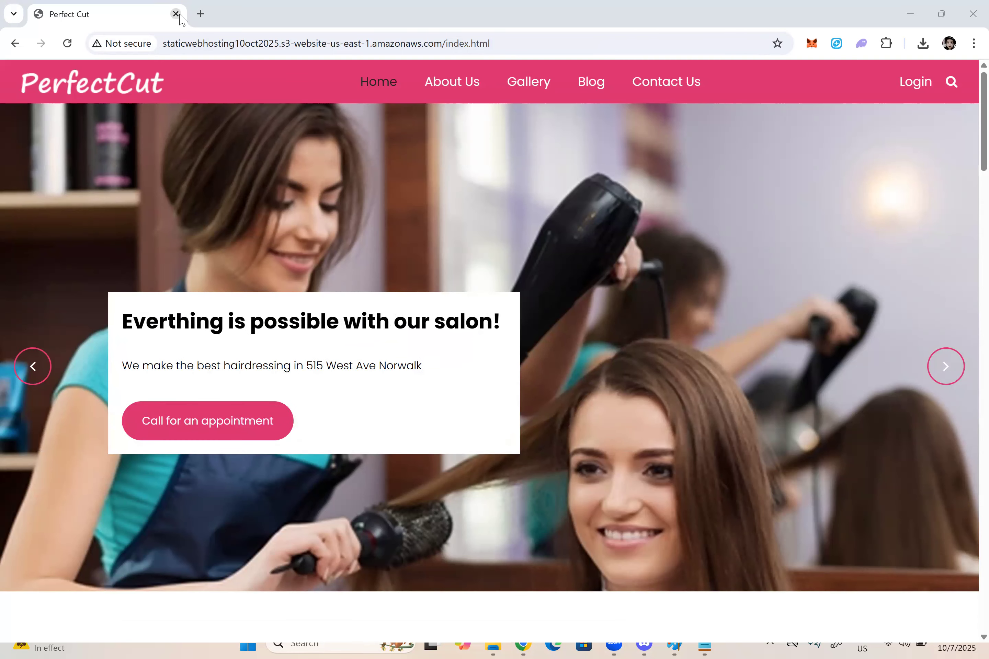
pyautogui.click(176, 14)
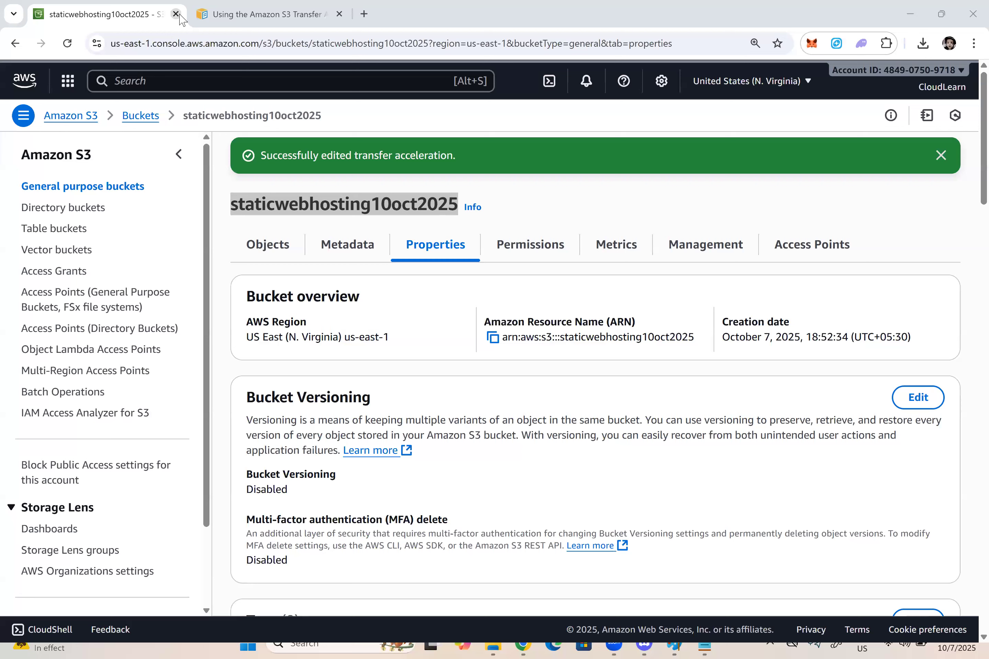